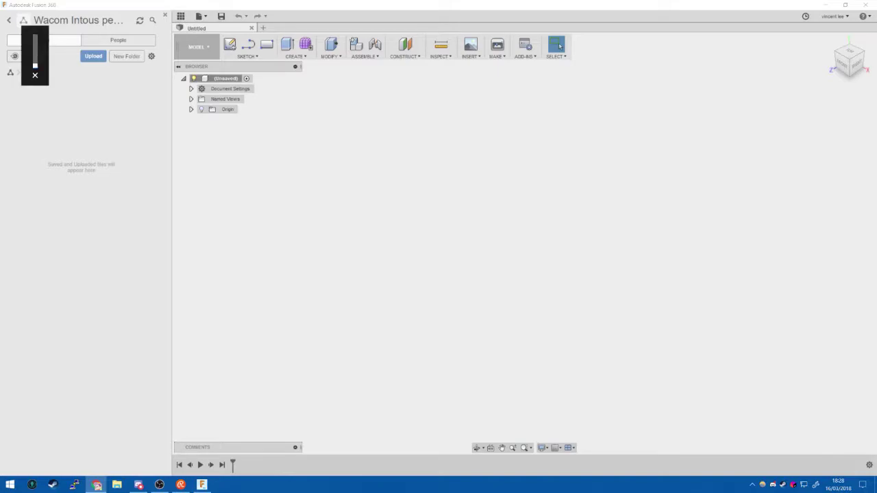
# Move the Spotify window to Desktop 5 and return to the desktop showing Fusion 360.
pyautogui.press('XF86AudioRaiseVolume')
pyautogui.press('super+Tab')
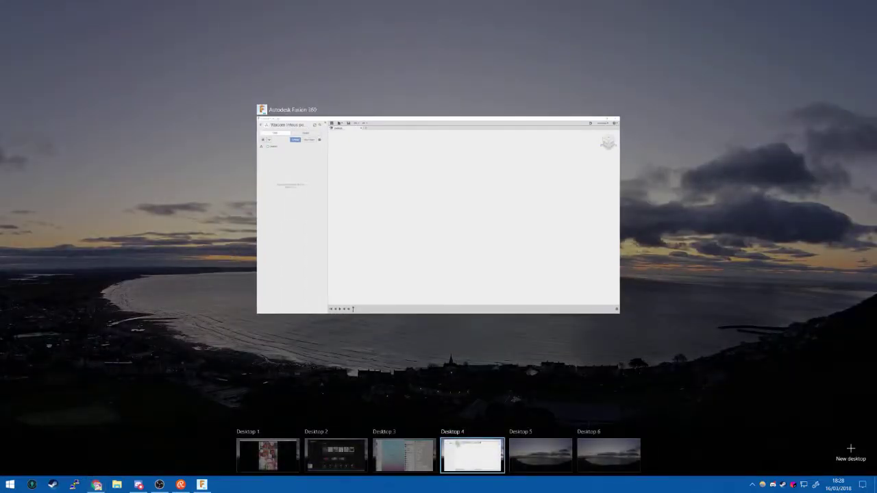
pyautogui.press('super+Tab')
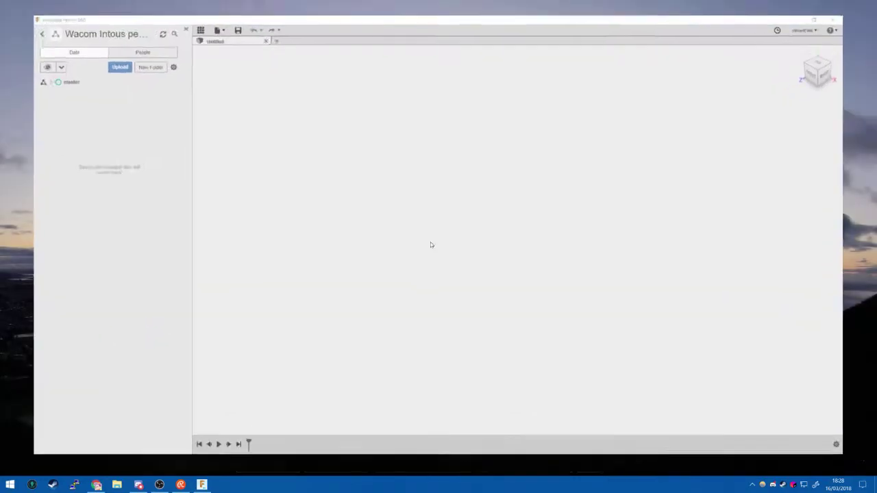
pyautogui.press('super+Tab')
pyautogui.click(334, 464)
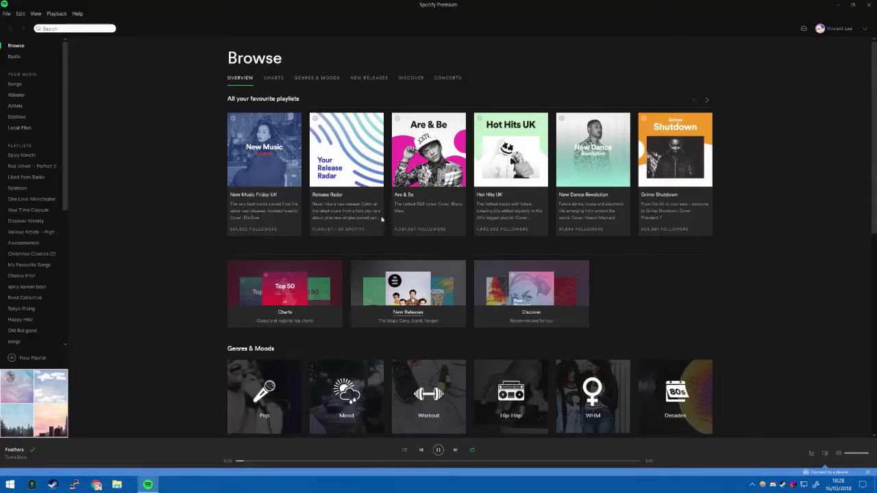
pyautogui.press('super+Tab')
pyautogui.moveTo(408, 139); pyautogui.dragTo(540, 456)
pyautogui.click(540, 456)
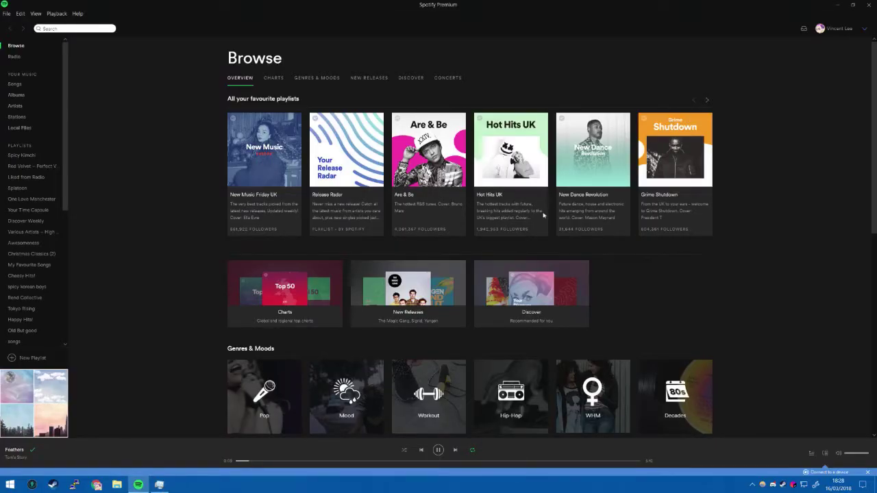
pyautogui.press('super+Tab')
pyautogui.press('ctrl+super+Left')
pyautogui.click(608, 237)
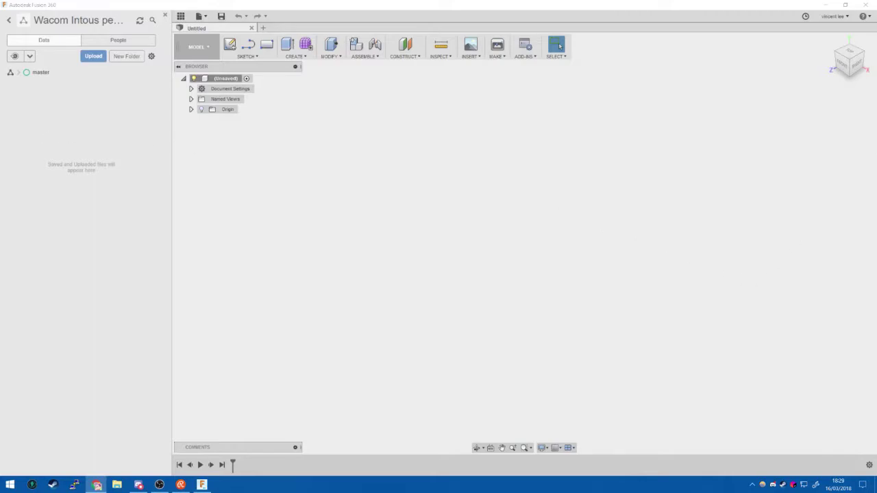
pyautogui.press('ctrl+super+Right')
pyautogui.press('ctrl+super+Left')
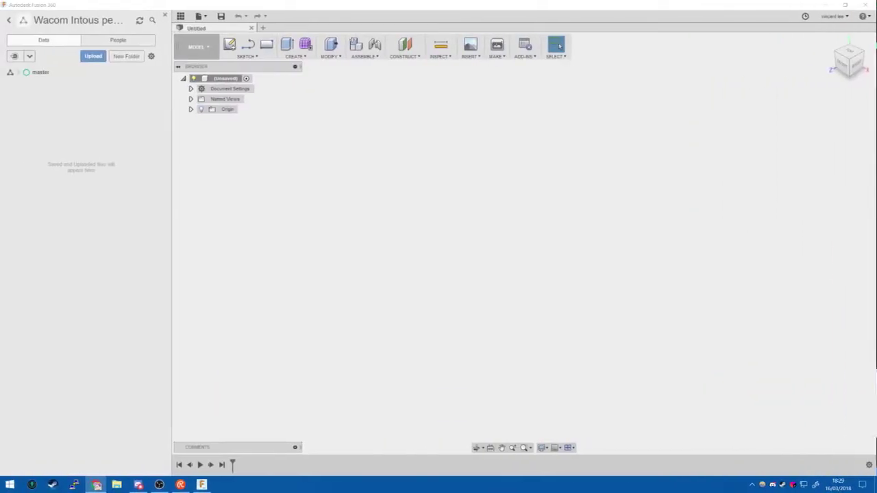
pyautogui.press('super+Tab')
pyautogui.click(488, 137)
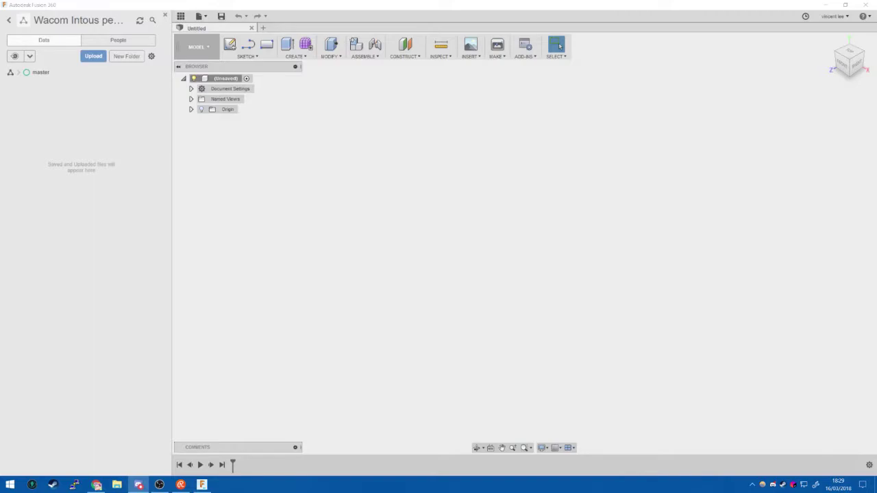
pyautogui.click(381, 227)
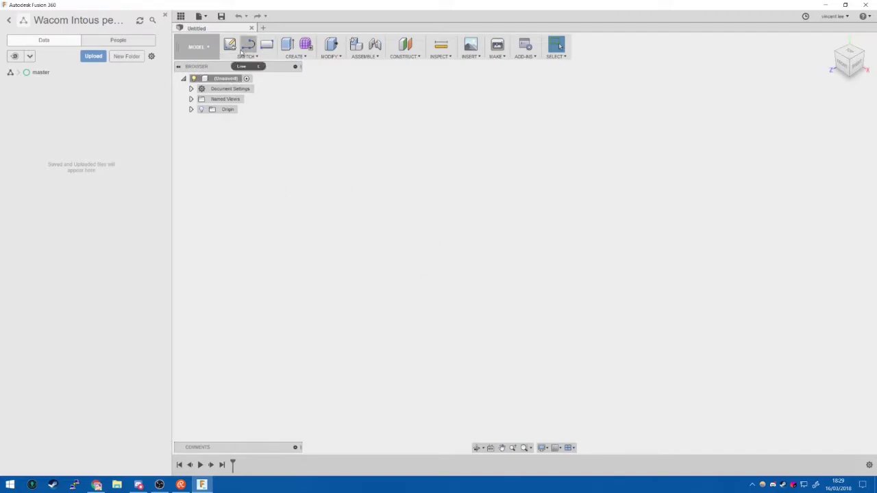
# Start a line sketch on the origin plane facing the right view and finish it without drawing anything.
pyautogui.click(248, 44)
pyautogui.click(507, 233)
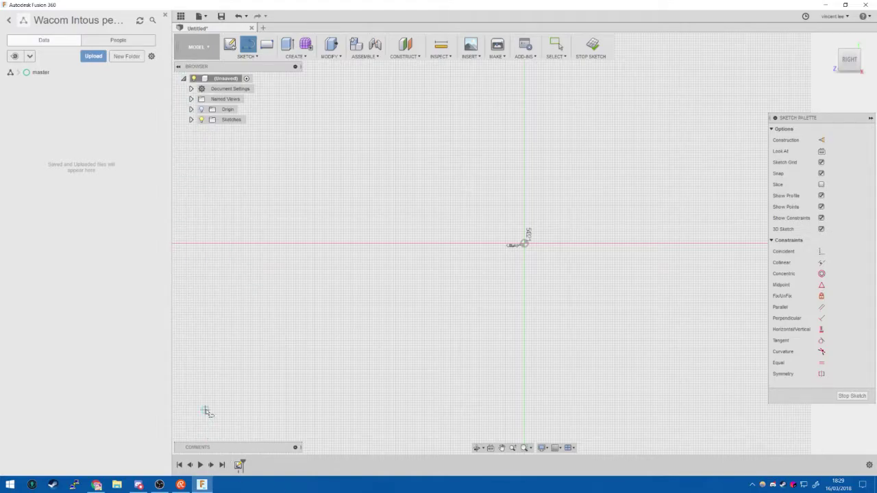
pyautogui.press('shift')
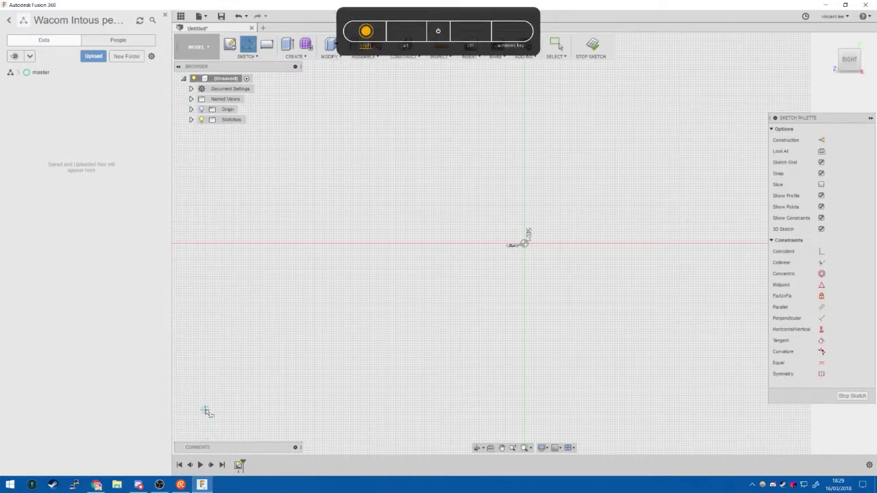
pyautogui.press('Escape')
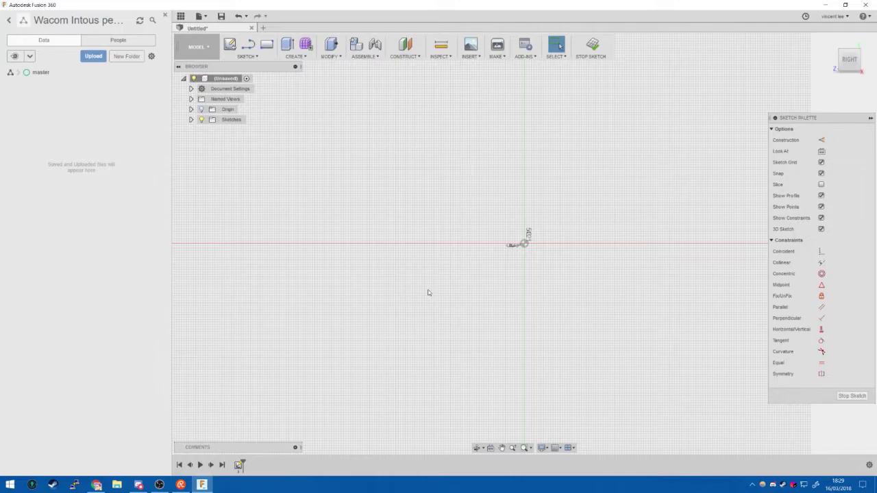
pyautogui.click(853, 396)
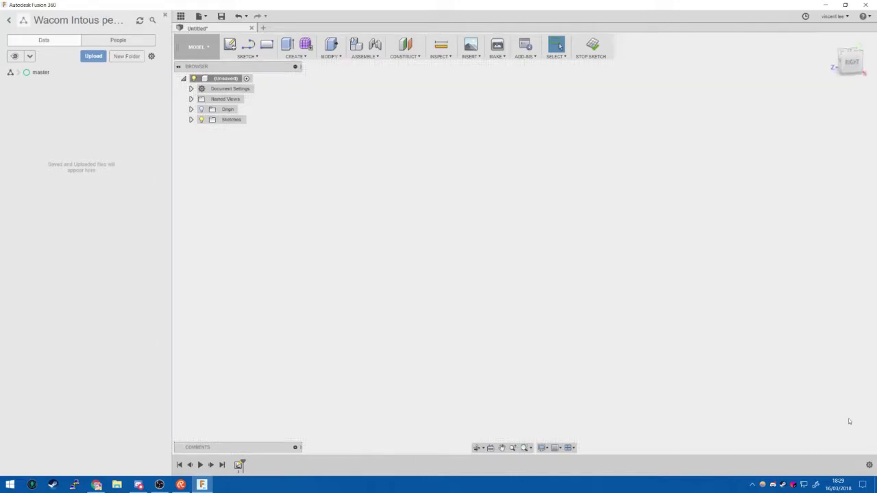
# Open Wacom Tablet Properties and assign Middle Click to the lower pen button for Fusion360.
pyautogui.click(11, 485)
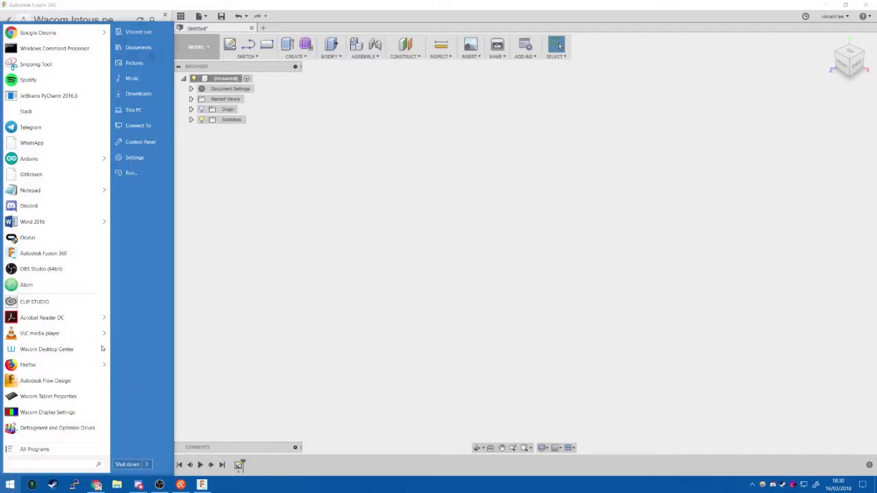
pyautogui.click(67, 397)
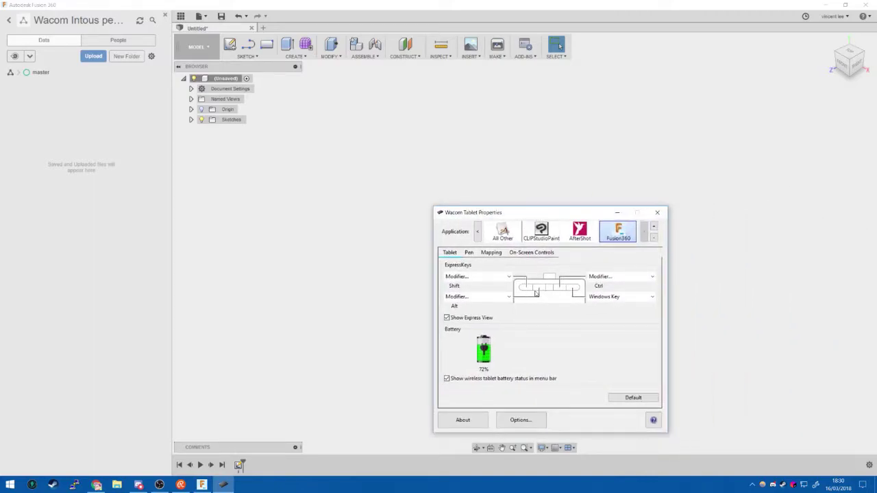
pyautogui.click(470, 252)
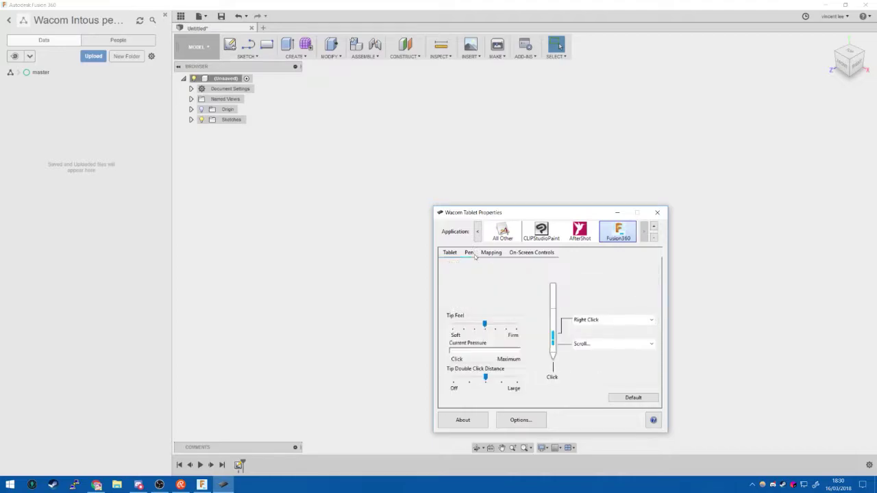
pyautogui.click(600, 345)
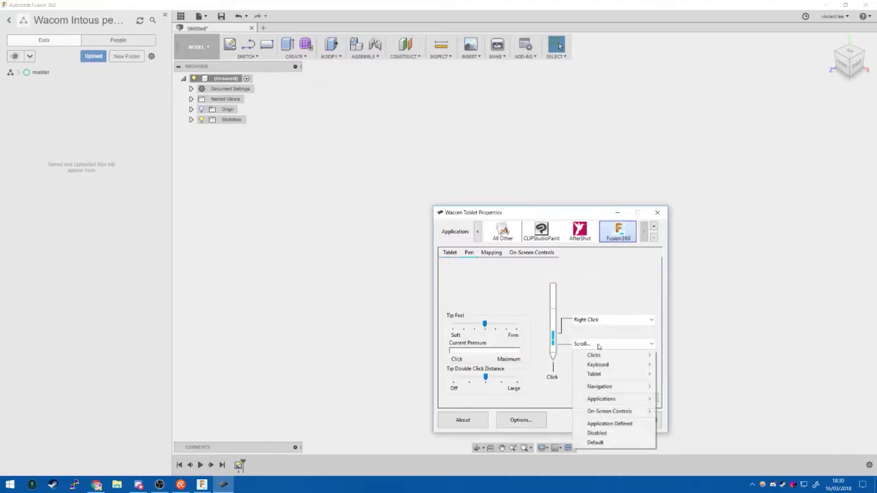
pyautogui.moveTo(627, 356)
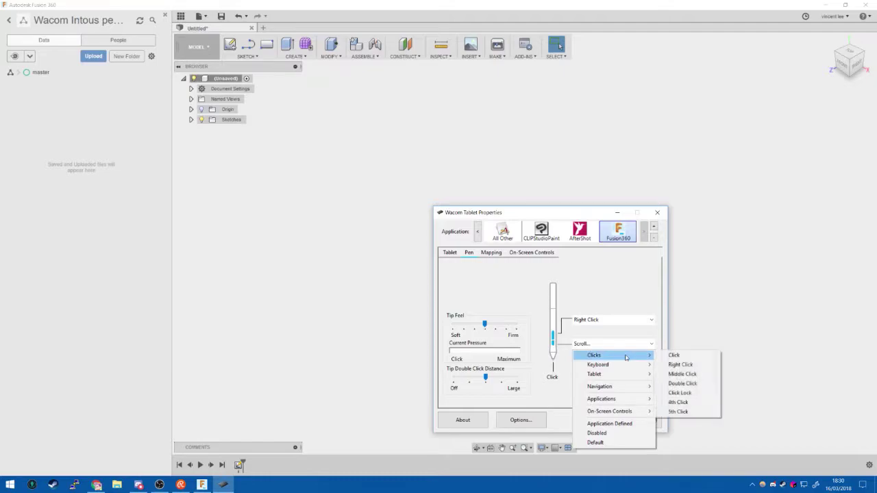
pyautogui.click(683, 374)
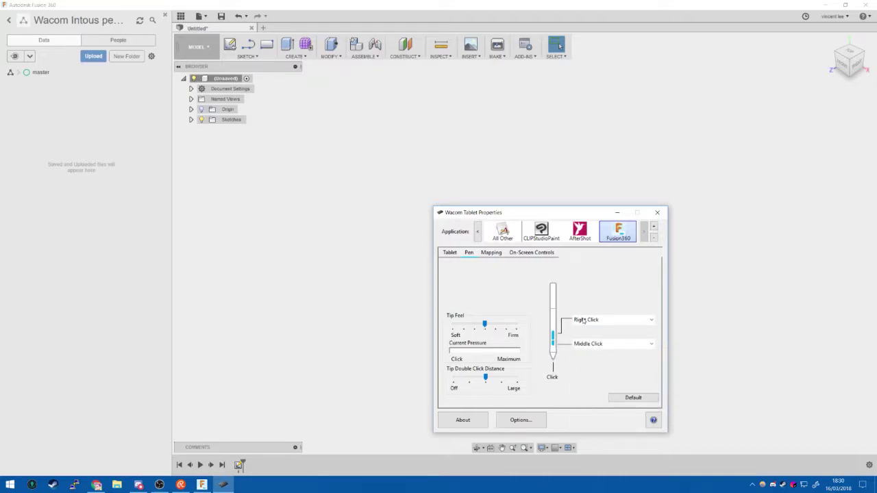
pyautogui.click(584, 320)
pyautogui.click(599, 298)
# Check the pen mapping settings and assign Undo to the tablet's first ExpressKey.
pyautogui.click(493, 252)
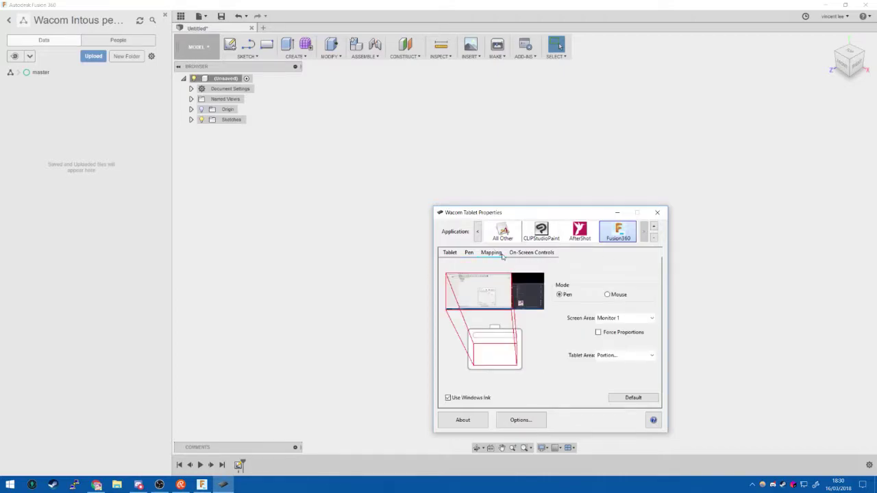
pyautogui.click(449, 253)
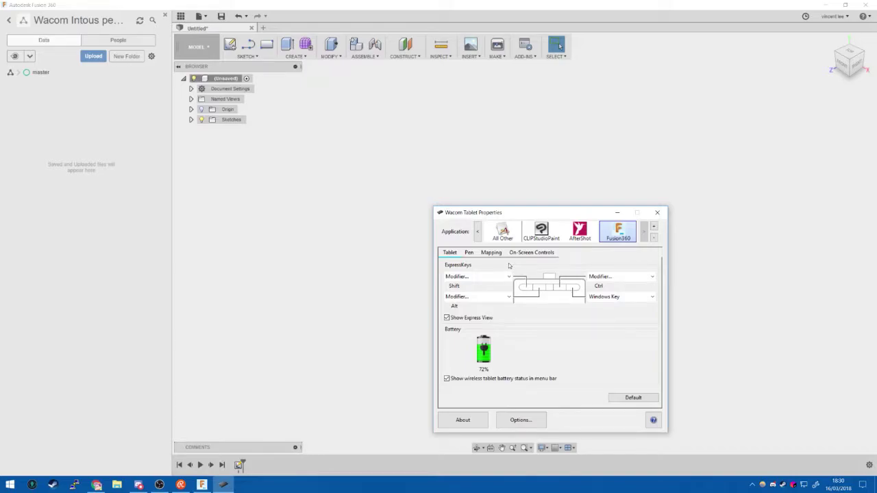
pyautogui.click(499, 275)
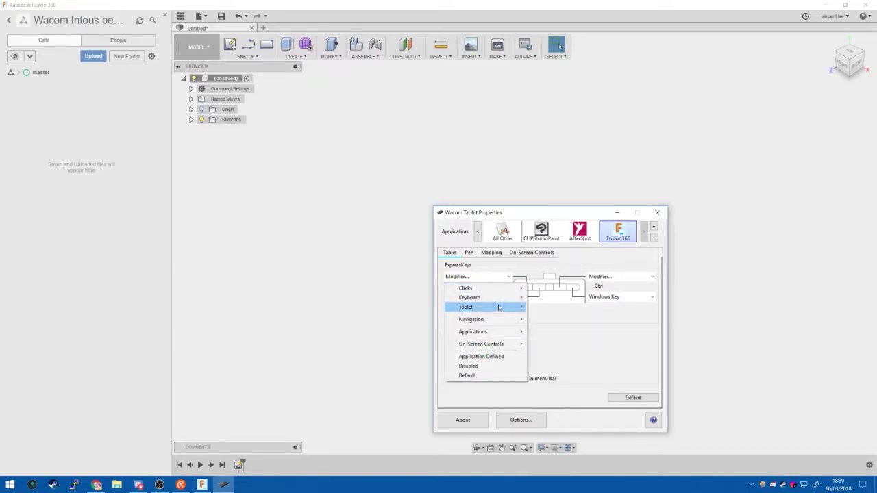
pyautogui.moveTo(506, 295)
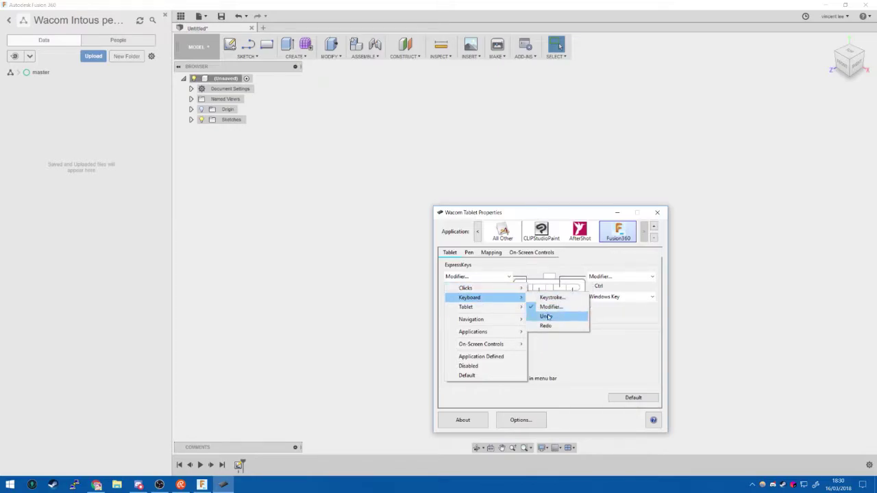
pyautogui.click(546, 316)
# Define an Esc keystroke for the tablet's second ExpressKey.
pyautogui.click(510, 297)
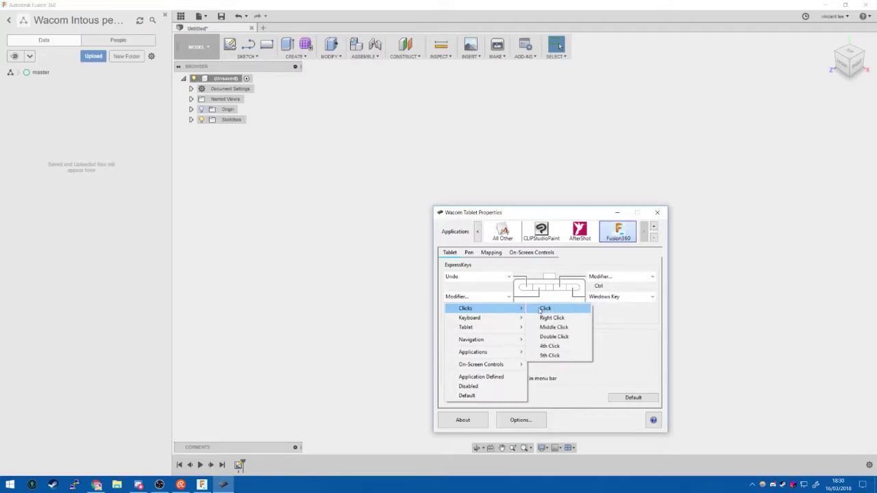
pyautogui.moveTo(522, 318)
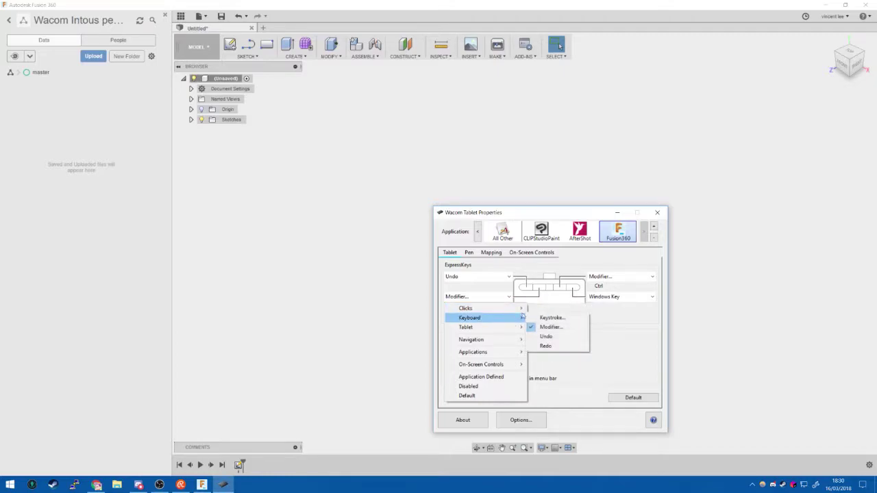
pyautogui.click(561, 318)
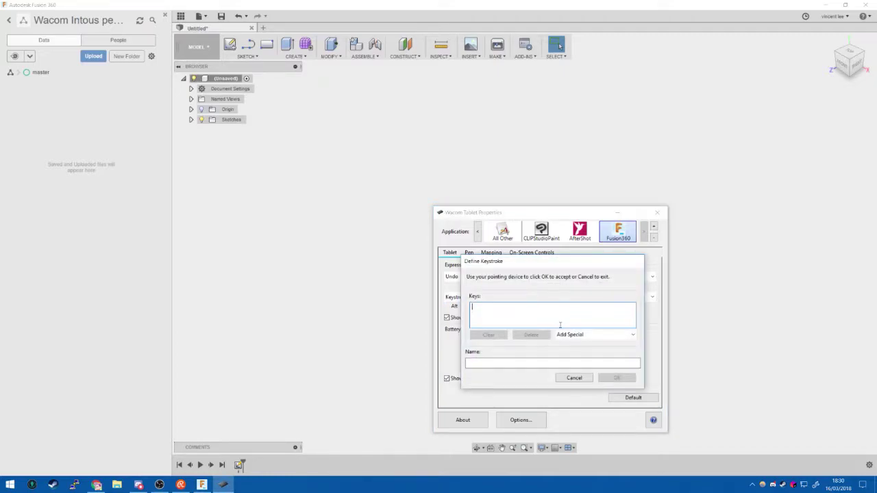
pyautogui.press('Escape')
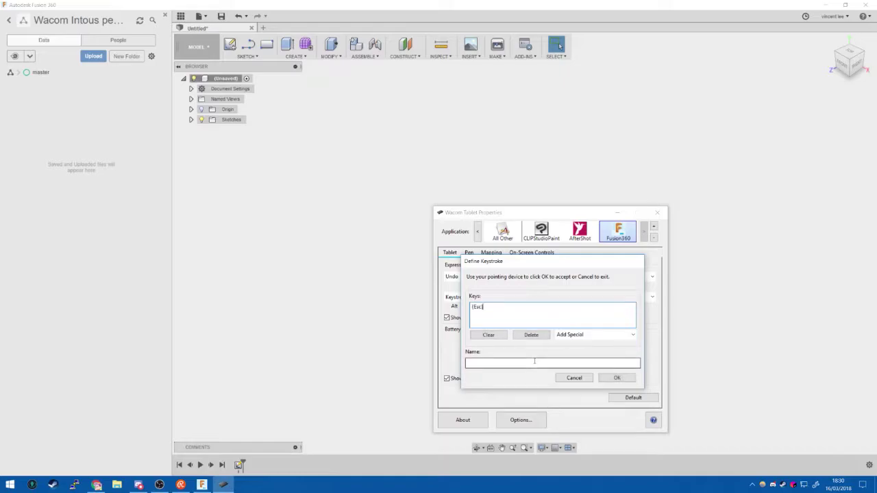
pyautogui.click(617, 378)
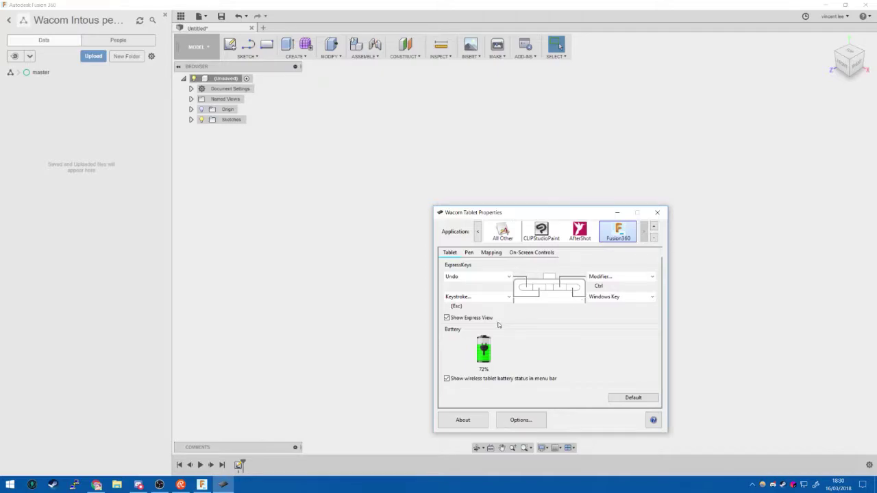
# Assign Zoom In to the tablet's third ExpressKey and Zoom Out to the fourth.
pyautogui.click(604, 277)
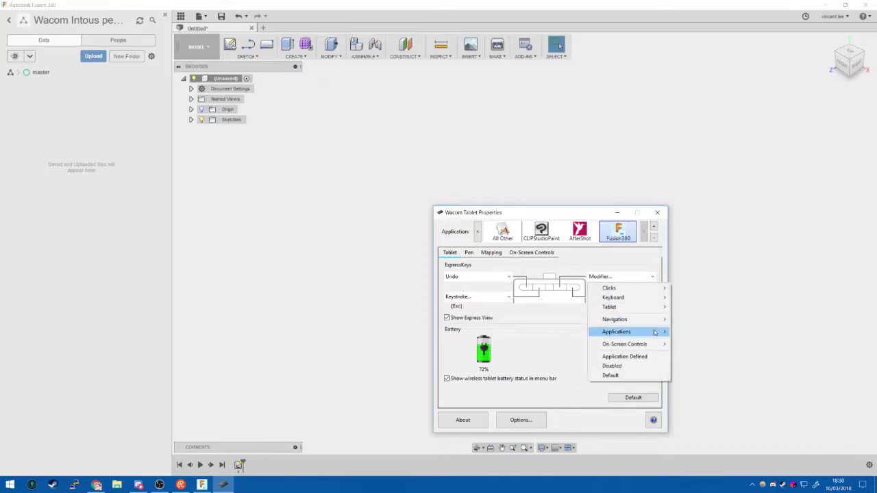
pyautogui.moveTo(652, 320)
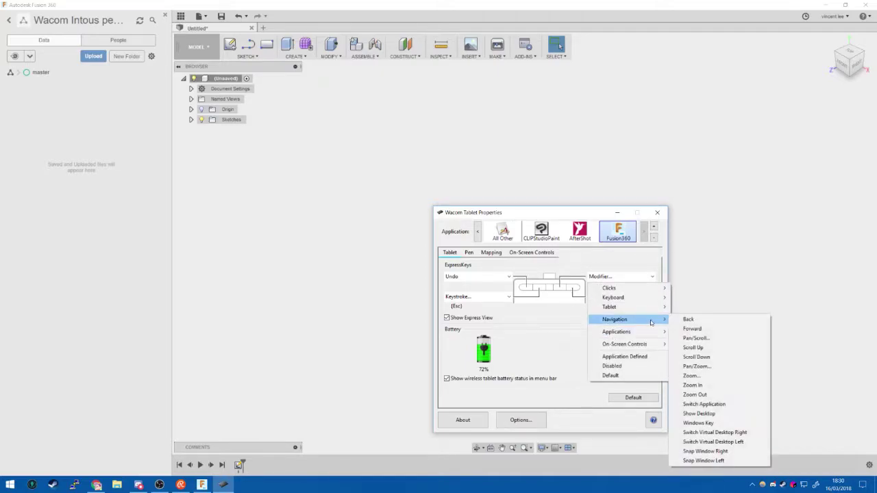
pyautogui.click(706, 385)
pyautogui.click(636, 300)
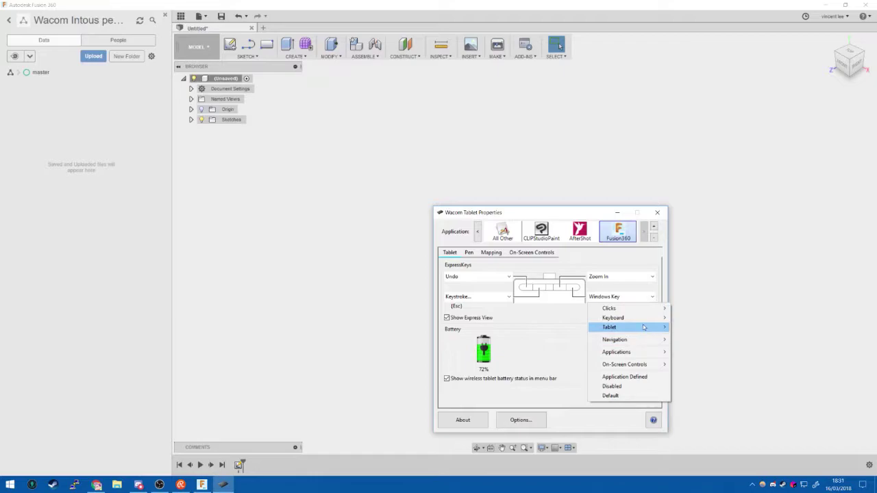
pyautogui.moveTo(669, 344)
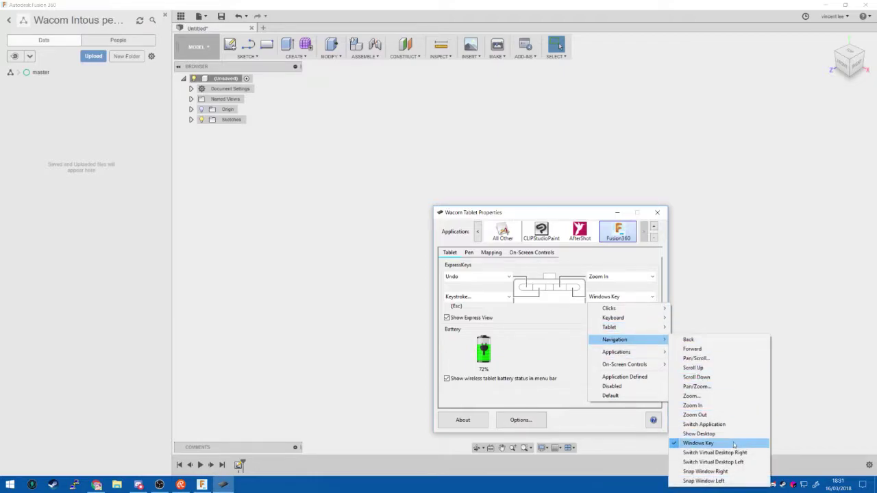
pyautogui.click(695, 415)
pyautogui.press('super+Tab')
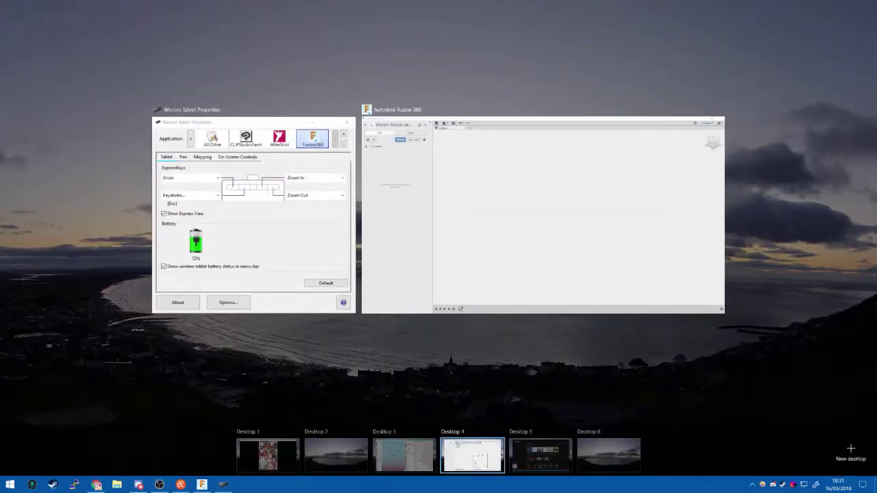
pyautogui.press('Escape')
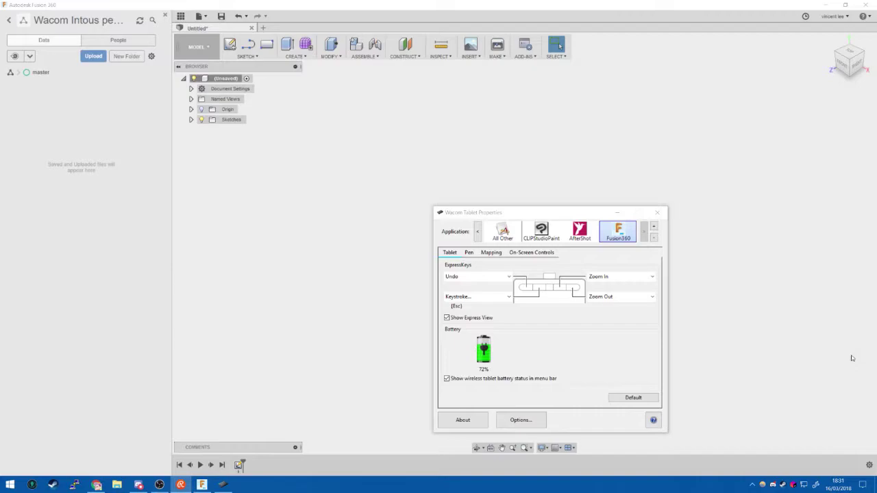
pyautogui.press('super+Tab')
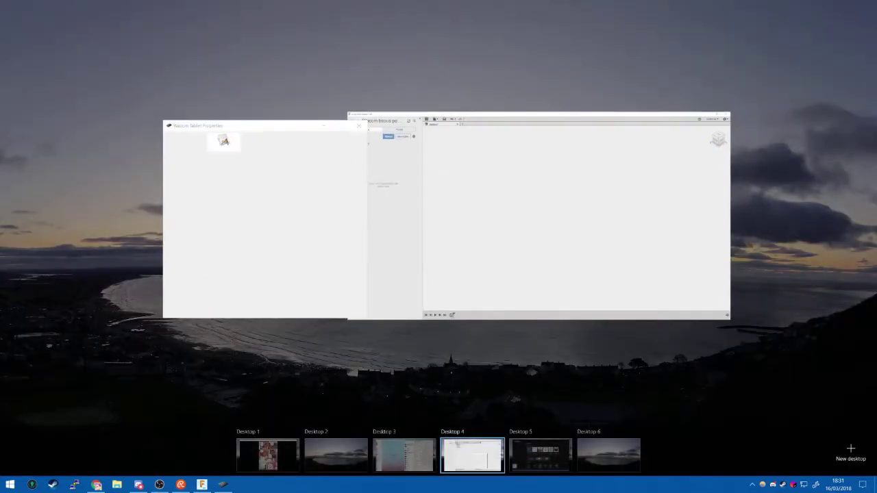
pyautogui.press('Escape')
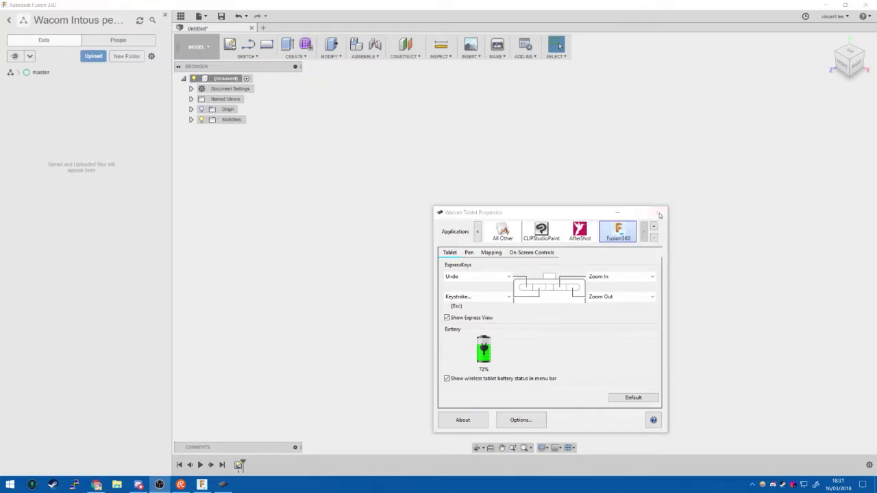
# Put away Wacom Tablet Properties and return to the Fusion 360 design.
pyautogui.moveTo(543, 213); pyautogui.dragTo(501, 155)
pyautogui.press('super+Tab')
pyautogui.press('Escape')
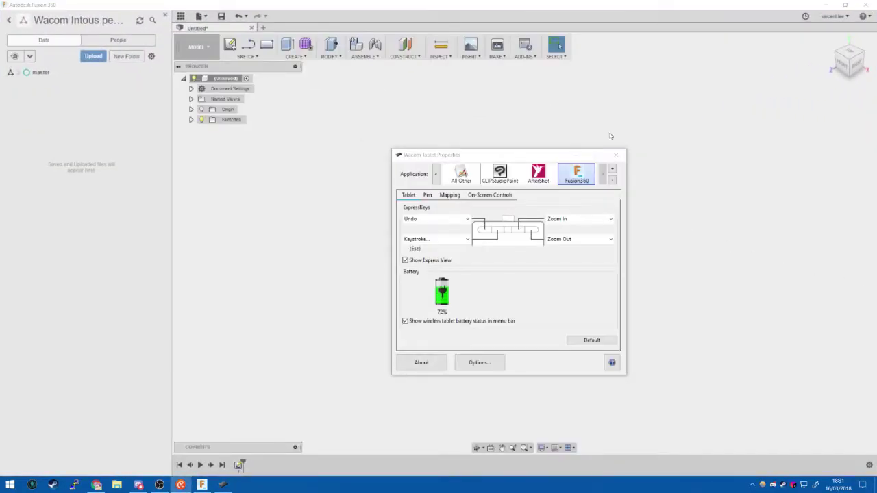
pyautogui.click(616, 152)
pyautogui.press('super+Tab')
pyautogui.click(395, 188)
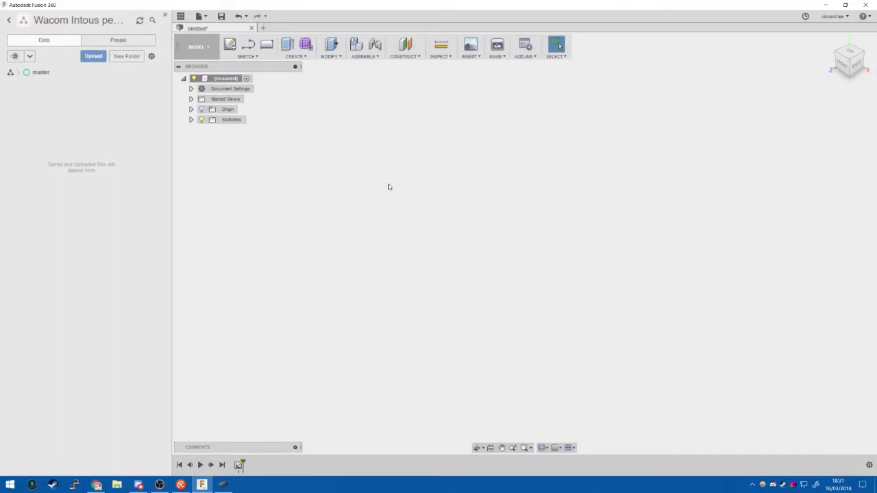
# Sketch a vertical line about 14 mm long just below the origin on the horizontal origin plane.
pyautogui.click(248, 44)
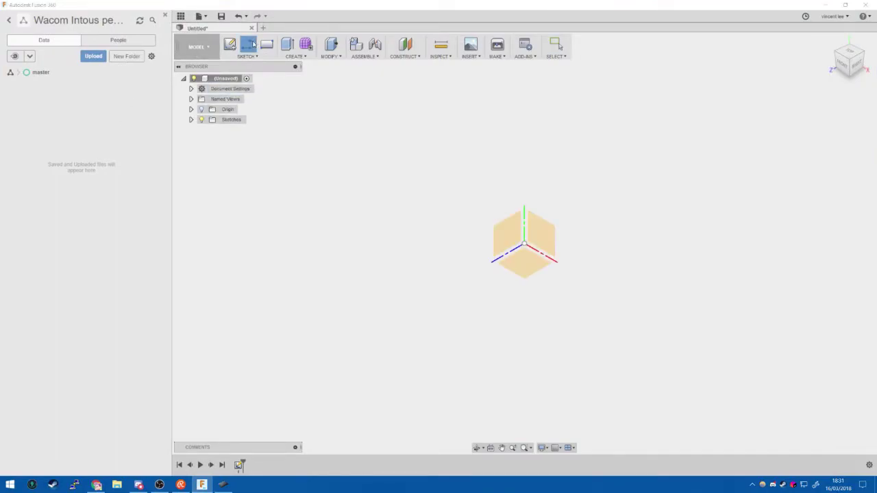
pyautogui.click(521, 261)
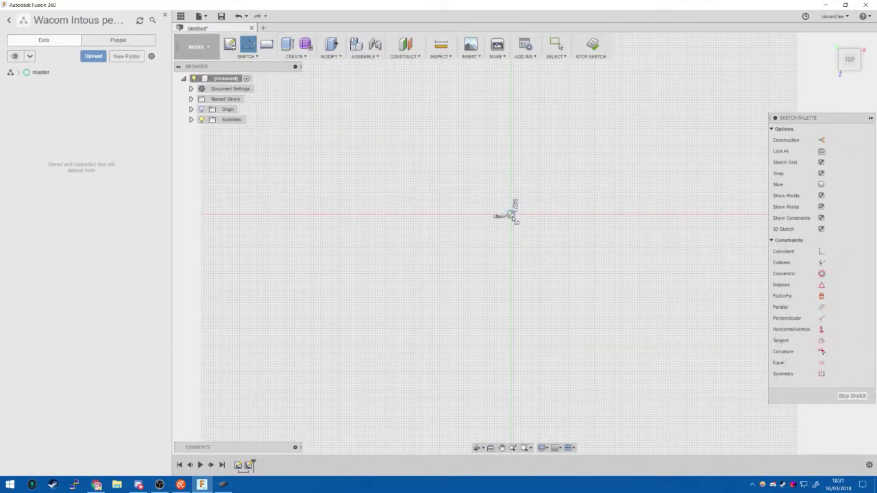
pyautogui.click(513, 218)
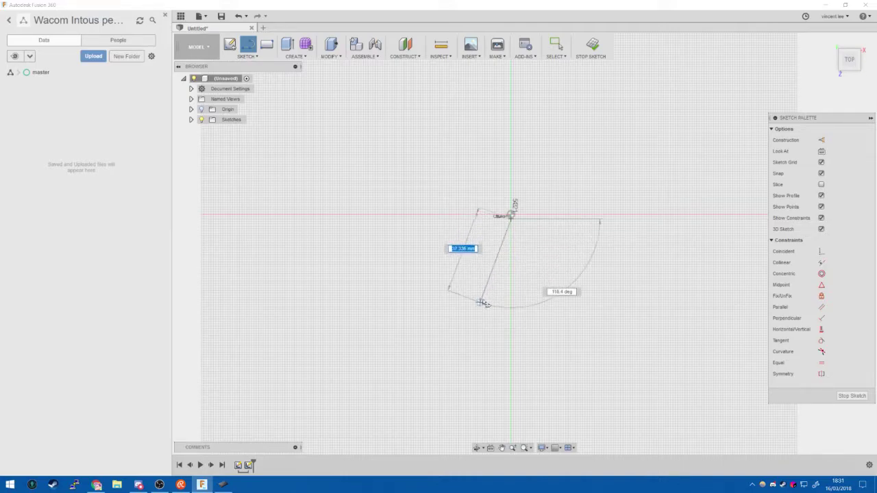
pyautogui.click(511, 254)
pyautogui.press('Escape')
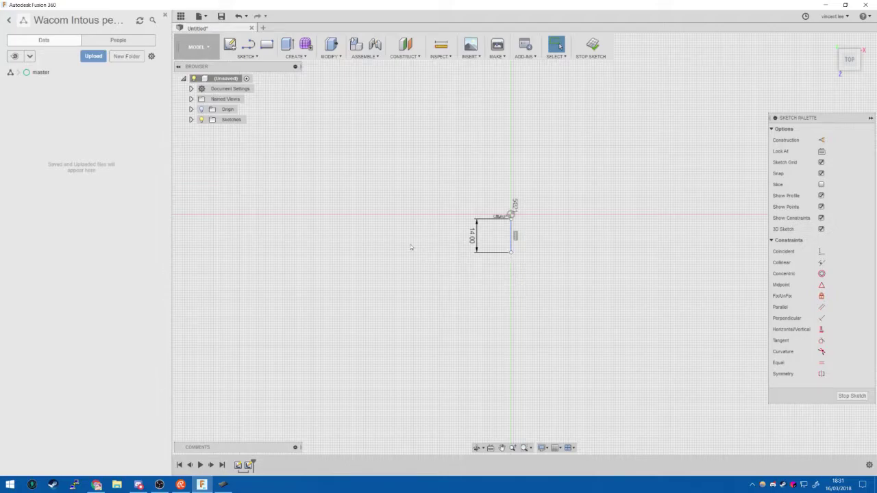
# Test zooming out, zooming in and panning the sketch with the tablet's assigned controls.
pyautogui.scroll(-1, 371, 384)
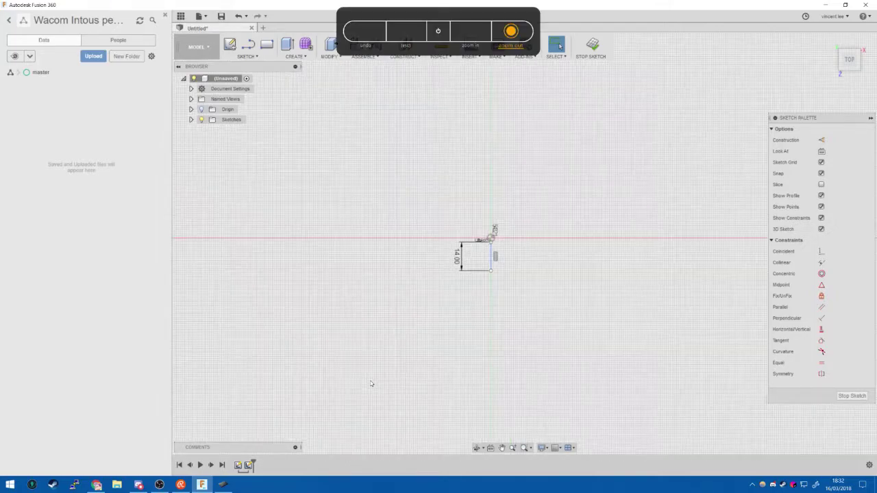
pyautogui.scroll(2, 371, 384)
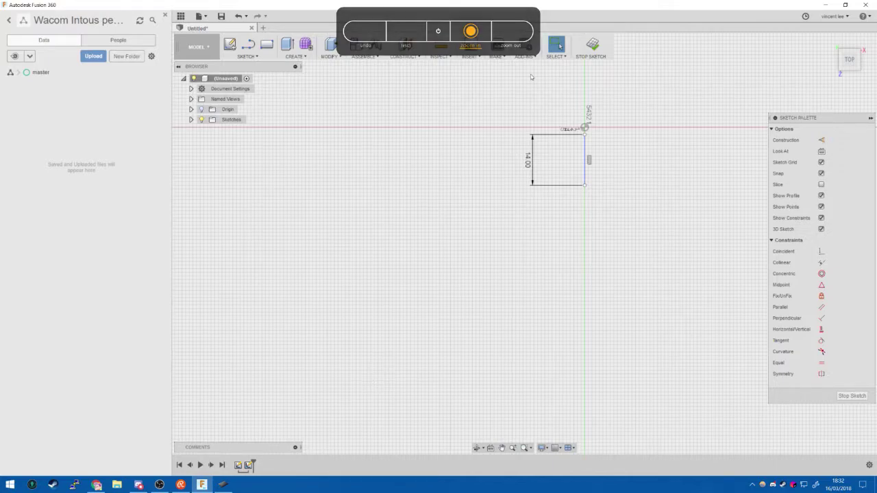
pyautogui.rightClick(491, 237)
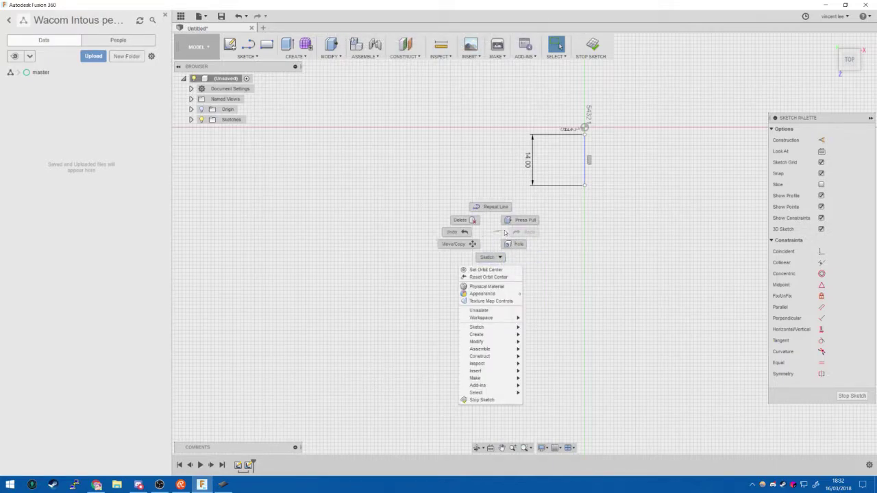
pyautogui.press('Escape')
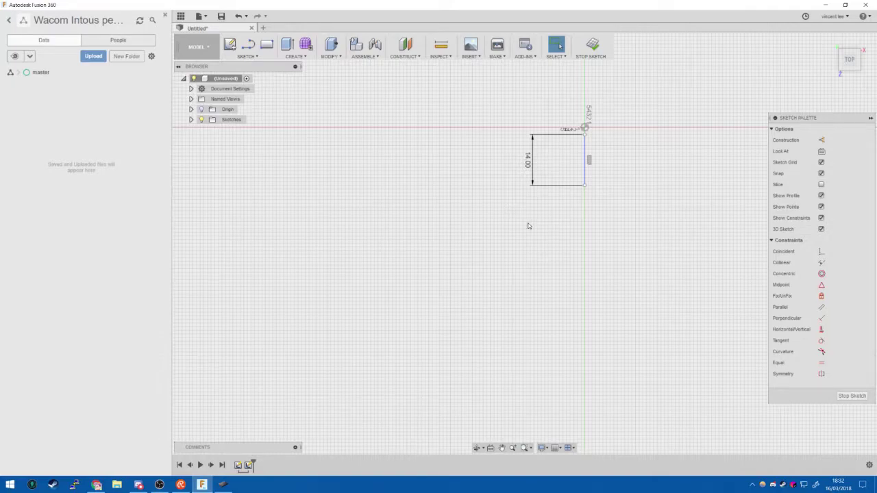
pyautogui.moveTo(542, 164)
pyautogui.mouseDown(button='middle')
pyautogui.moveTo(535, 204)
pyautogui.moveTo(430, 305)
pyautogui.mouseUp(button='middle')
pyautogui.moveTo(471, 329); pyautogui.dragTo(472, 308, button='middle')
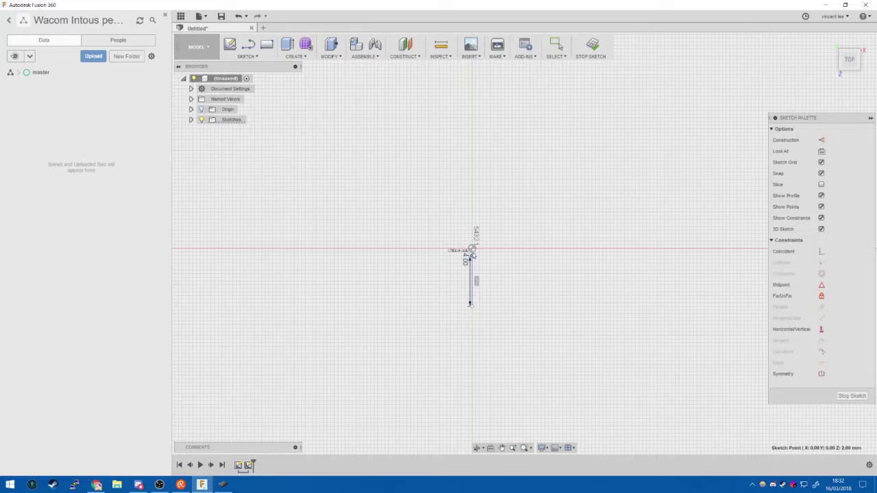
# Try to shift the vertical line so it starts at the origin, and undo the move and the line.
pyautogui.click(470, 298)
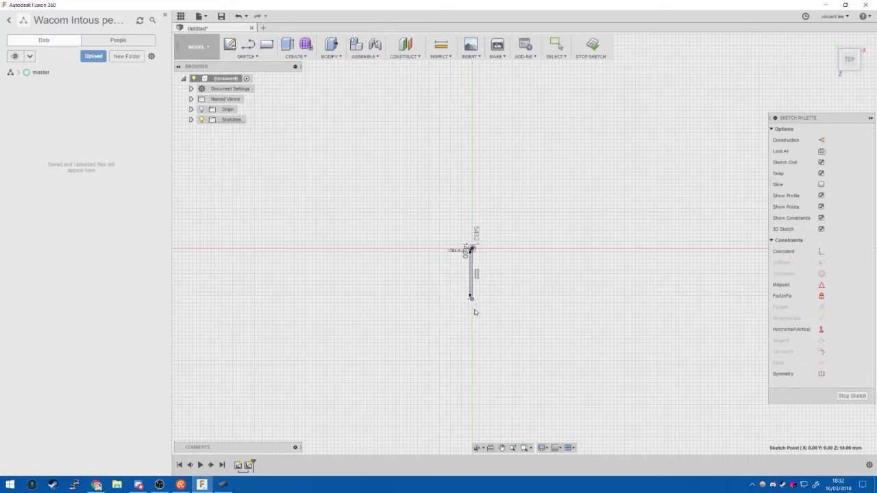
pyautogui.press('Escape')
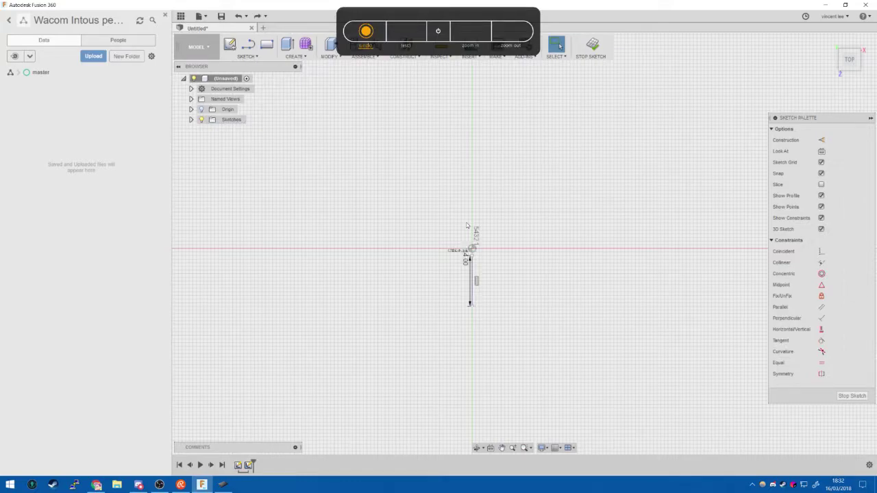
pyautogui.hotkey('ctrl', 'z')
pyautogui.doubleClick(196, 7)
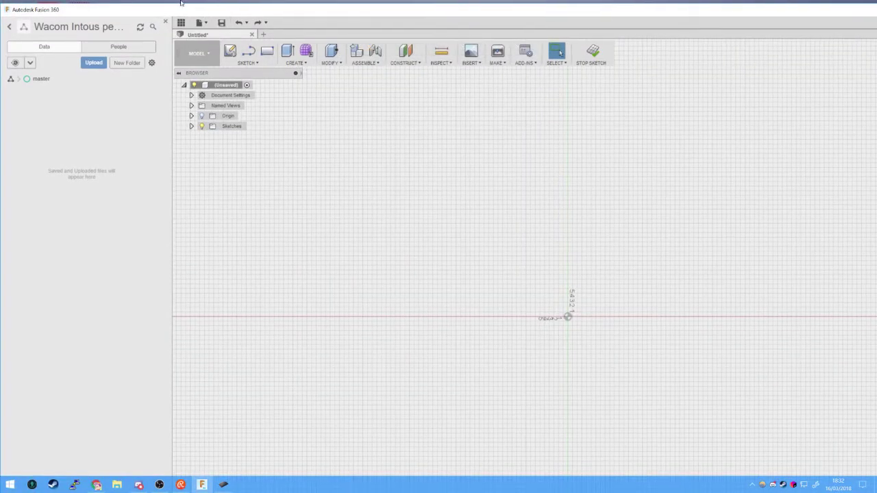
pyautogui.moveTo(191, 5); pyautogui.dragTo(213, 3)
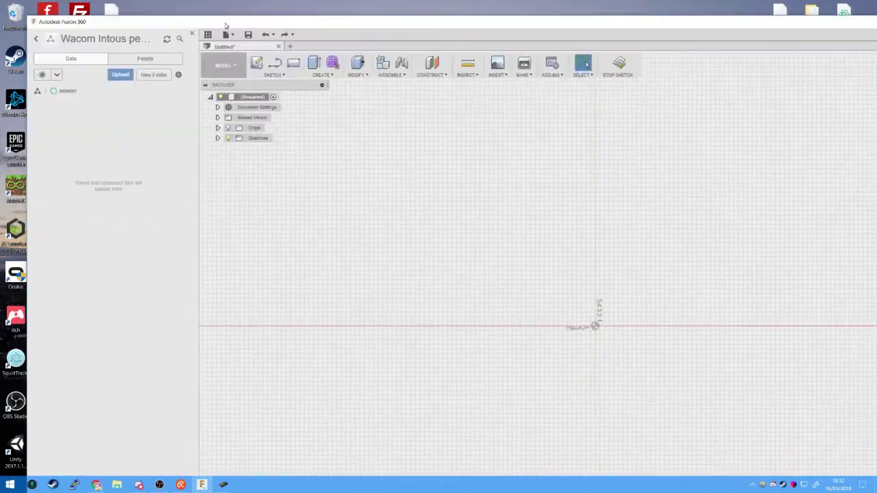
pyautogui.doubleClick(222, 11)
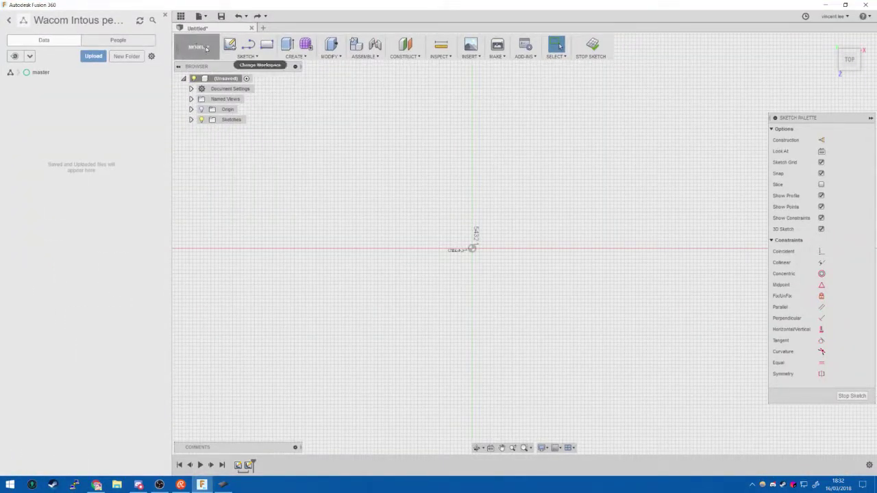
# Draw a short horizontal line just above the origin and undo it together with its sketch.
pyautogui.click(249, 44)
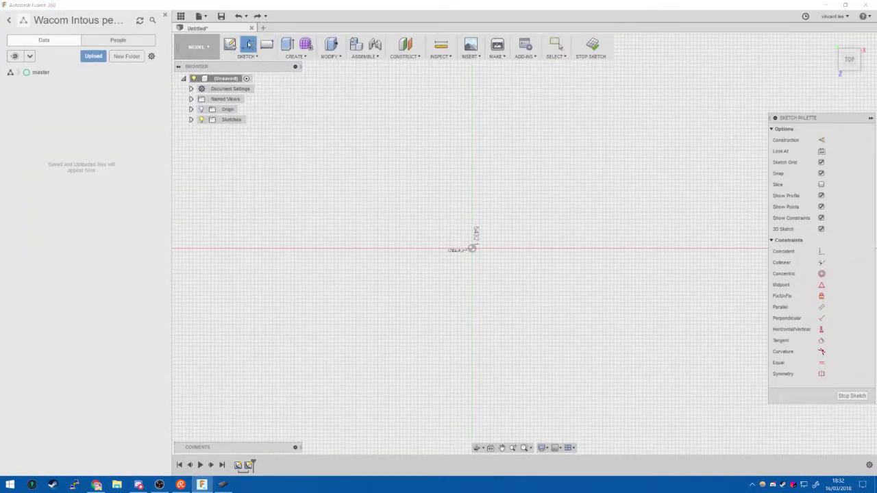
pyautogui.click(472, 240)
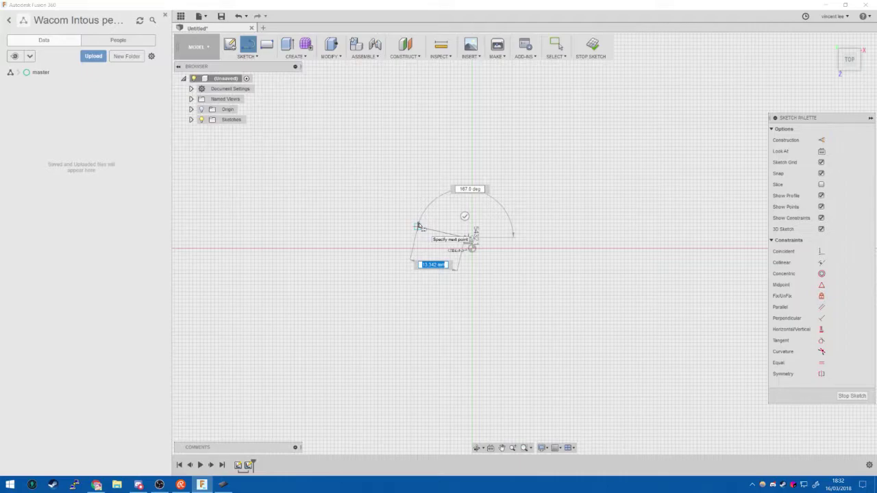
pyautogui.press('Escape')
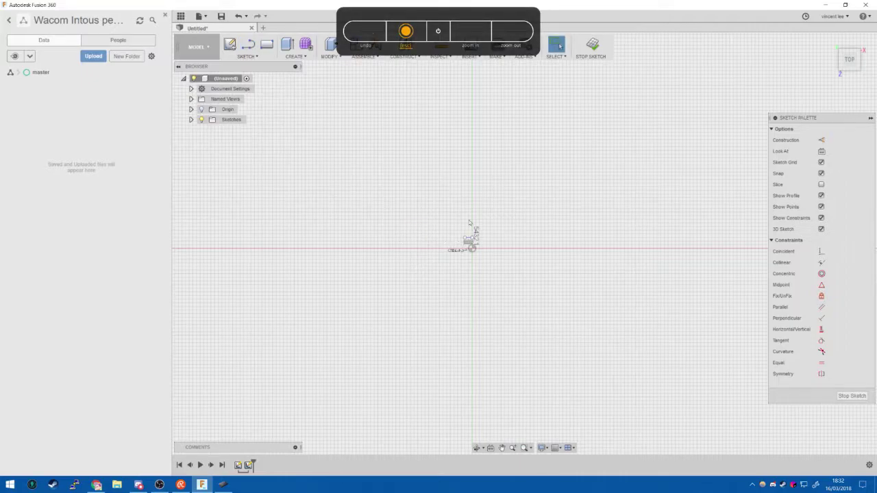
pyautogui.click(472, 254)
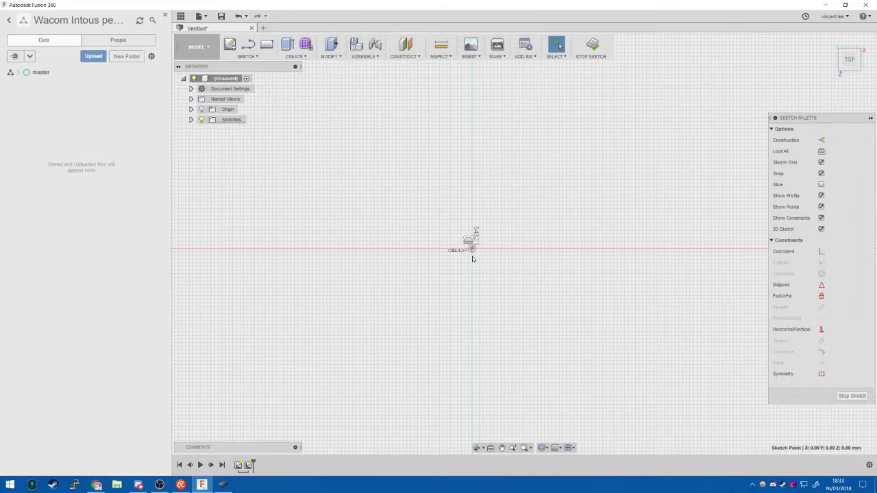
pyautogui.press('Escape')
pyautogui.hotkey('ctrl', 'z')
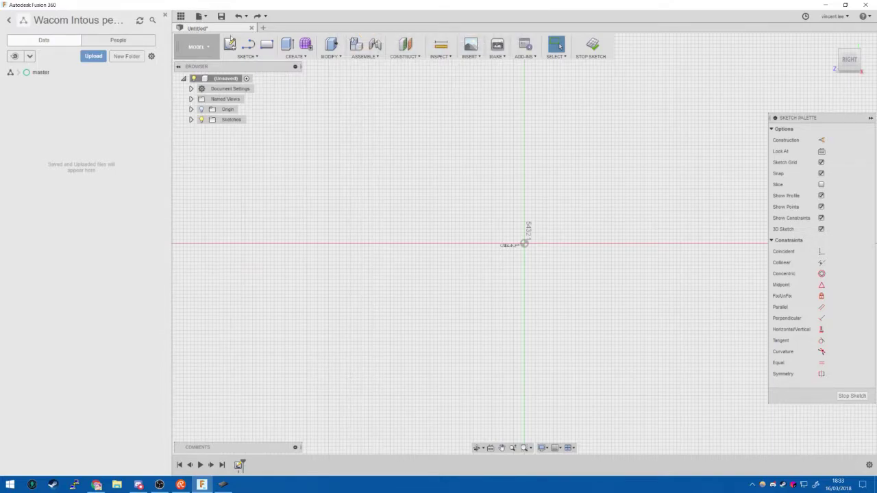
# Draw a vertical line about 15 mm long straight down from the origin and end the Line command.
pyautogui.click(248, 44)
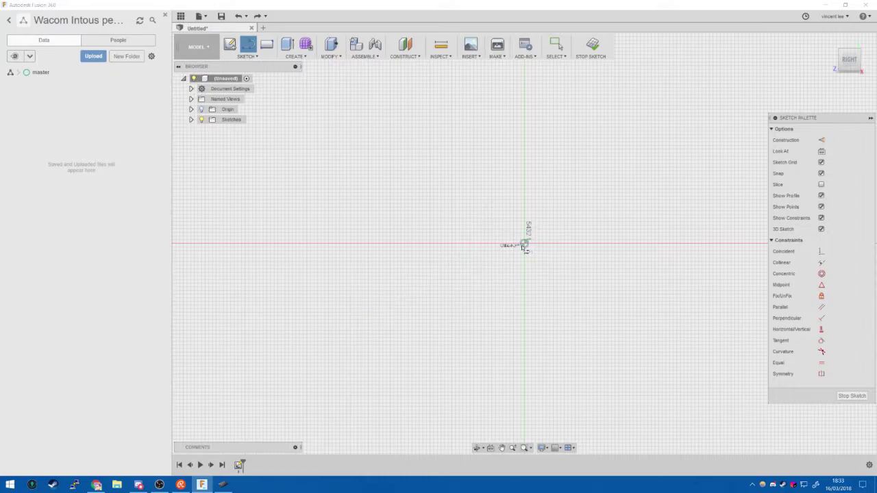
pyautogui.click(524, 245)
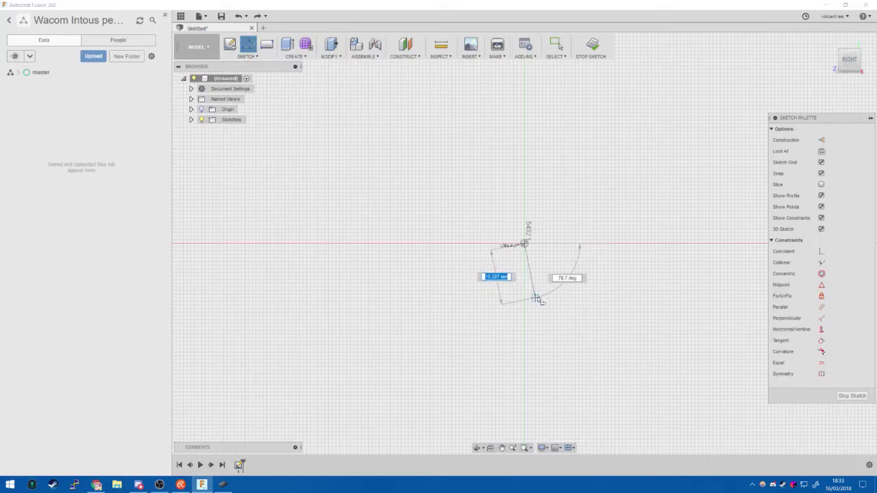
pyautogui.write('15')
pyautogui.press('BackSpace')
pyautogui.press('BackSpace')
pyautogui.click(526, 299)
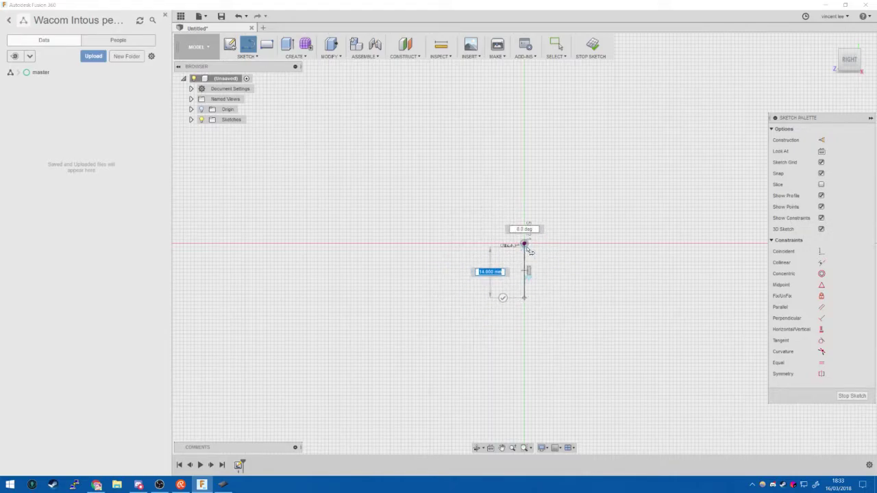
pyautogui.press('Escape')
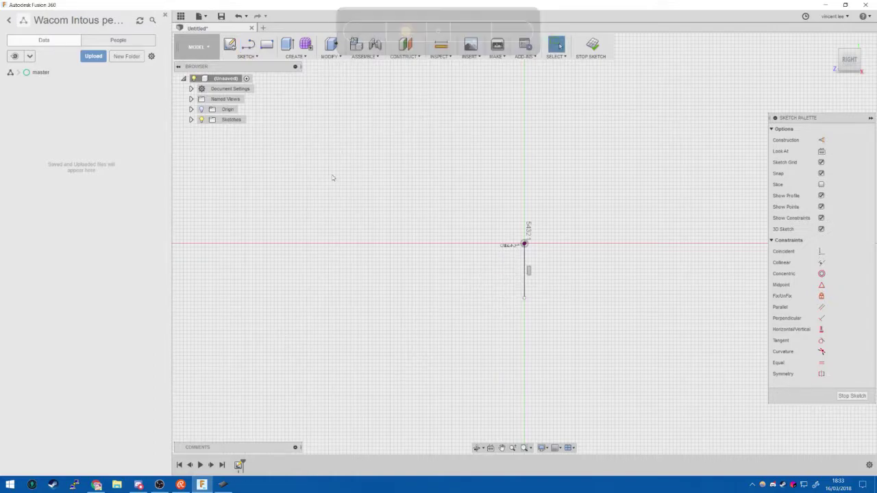
# Turn off Show Express View for Fusion 360 in Wacom Tablet Properties and close the settings.
pyautogui.click(226, 486)
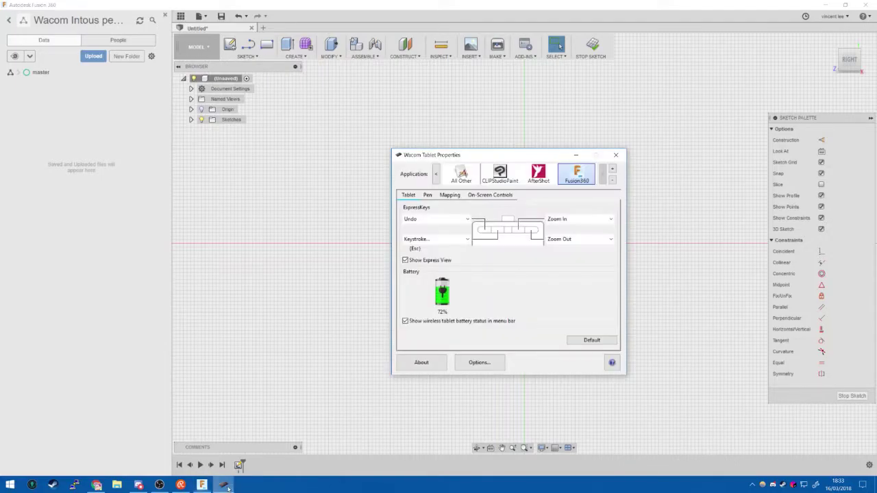
pyautogui.click(405, 260)
pyautogui.click(616, 155)
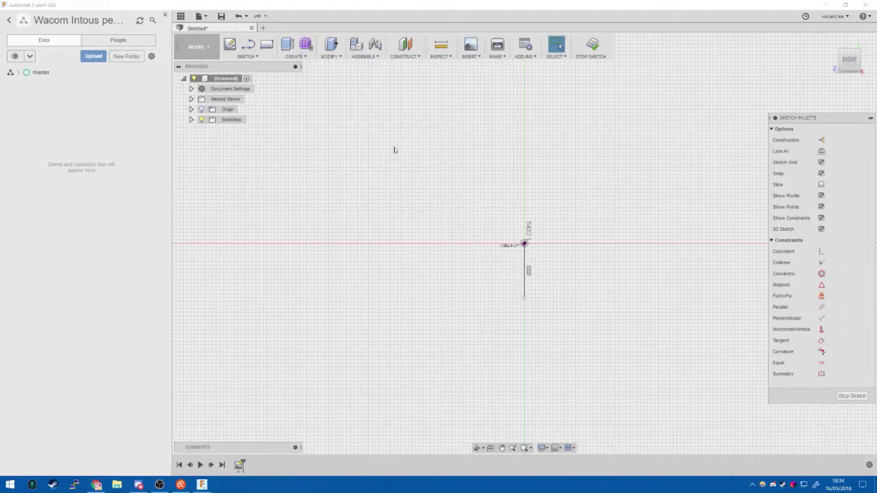
pyautogui.click(264, 51)
pyautogui.click(256, 57)
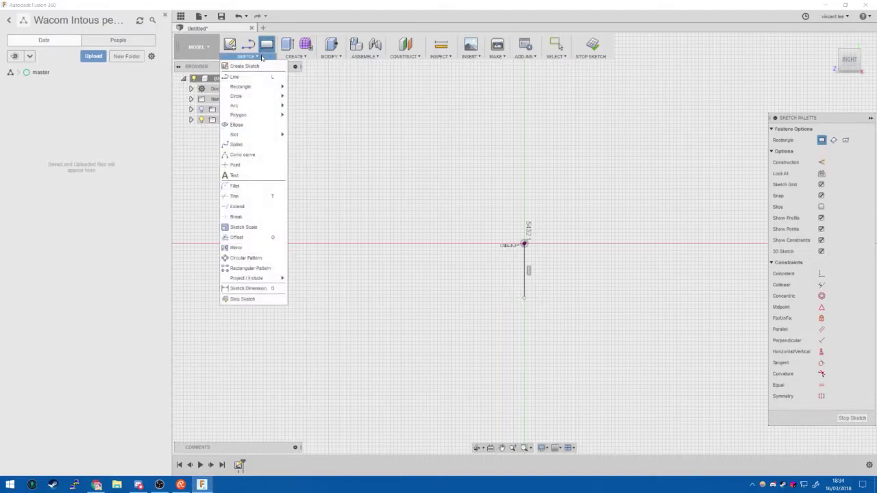
pyautogui.moveTo(254, 93)
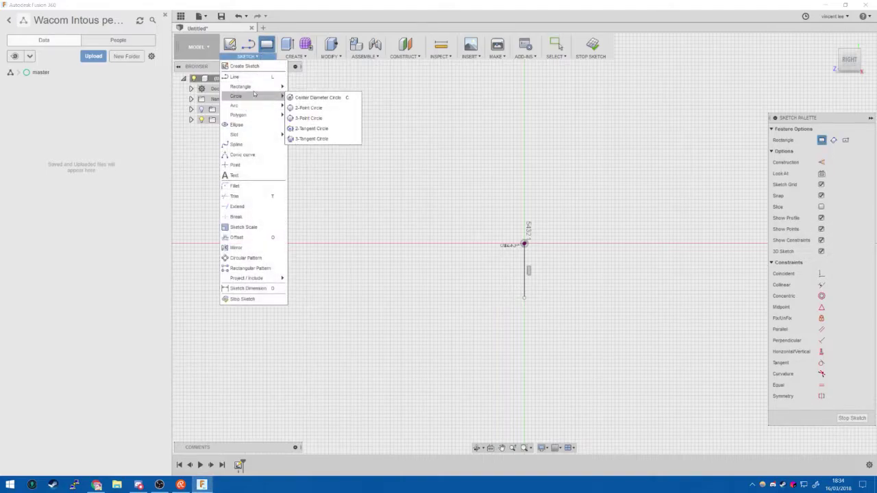
pyautogui.click(309, 98)
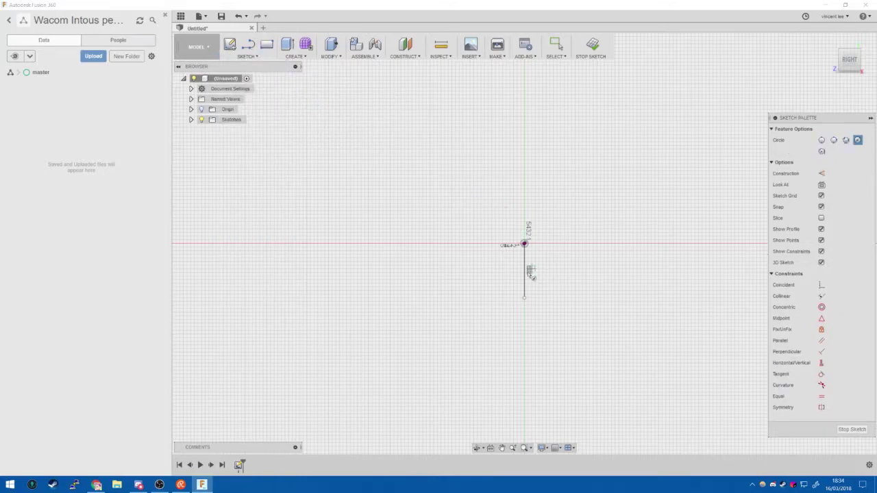
pyautogui.click(524, 245)
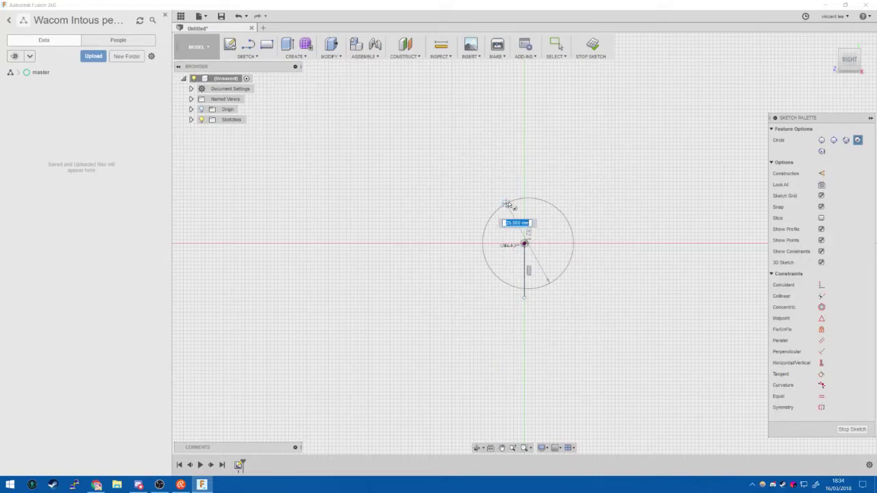
pyautogui.press('Escape')
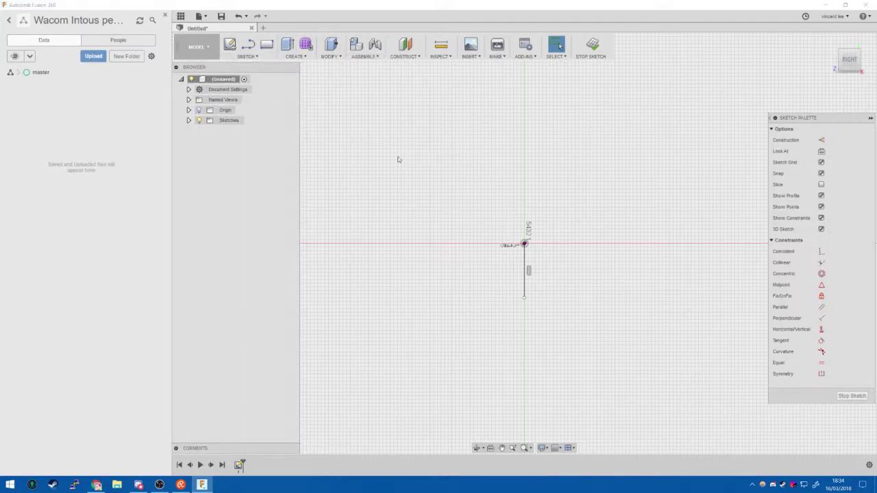
# Draw a center diameter circle of about 30 mm around the origin, passing through the lower end of the vertical line.
pyautogui.click(247, 56)
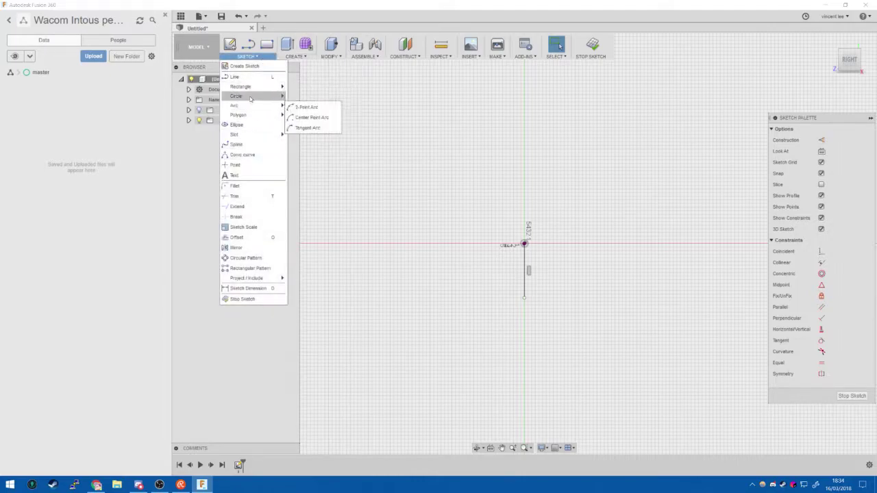
pyautogui.moveTo(258, 100)
pyautogui.click(320, 107)
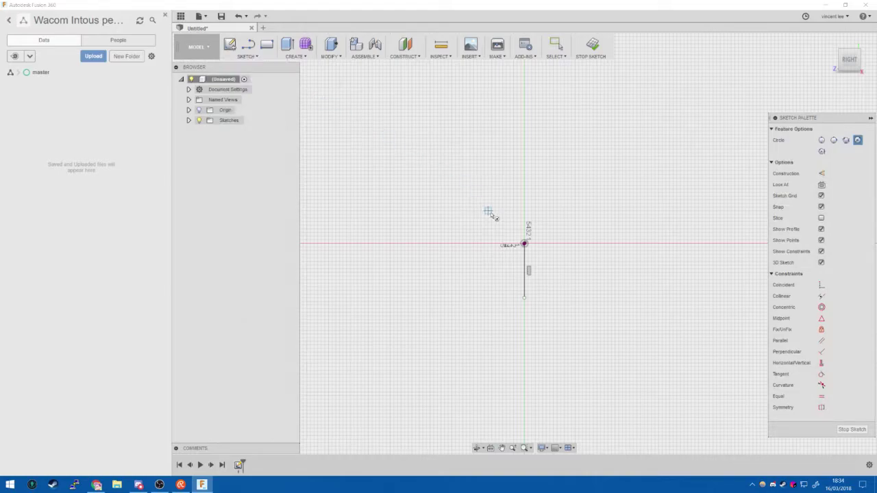
pyautogui.click(524, 243)
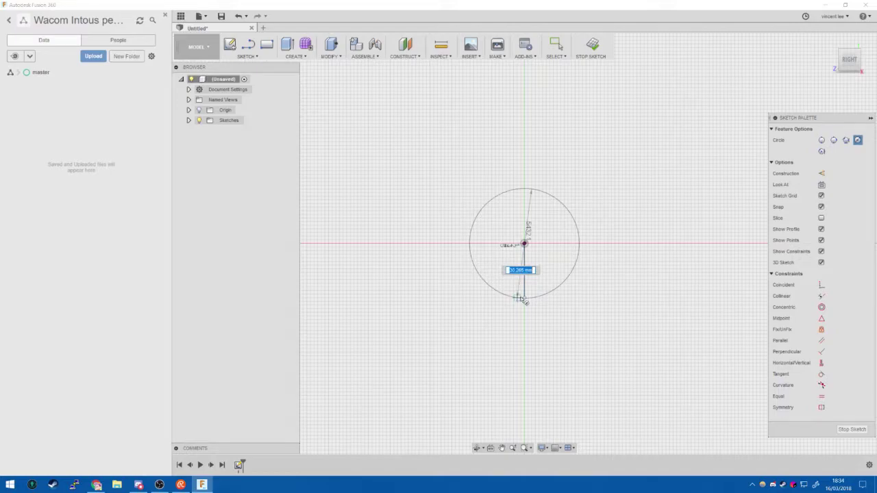
pyautogui.click(527, 299)
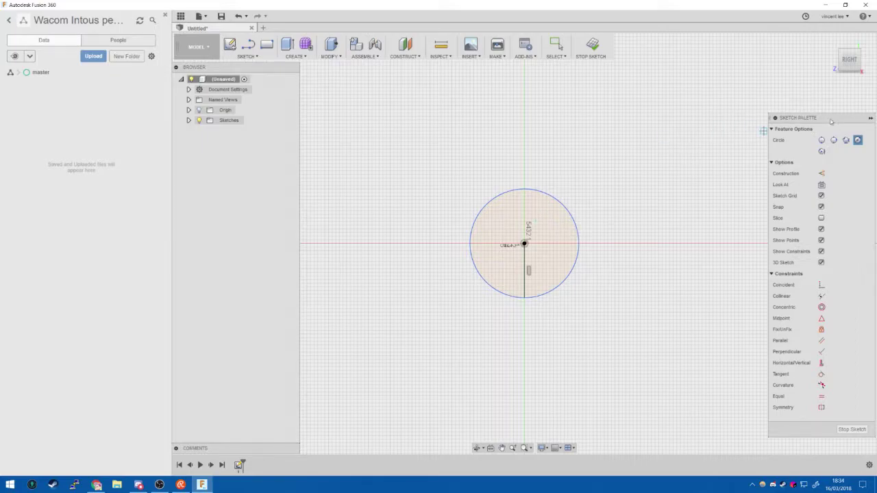
pyautogui.moveTo(849, 61)
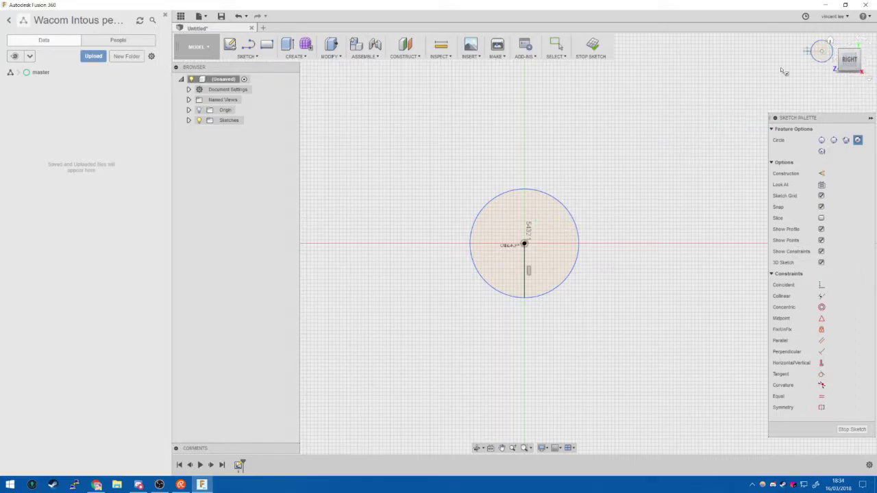
pyautogui.press('Escape')
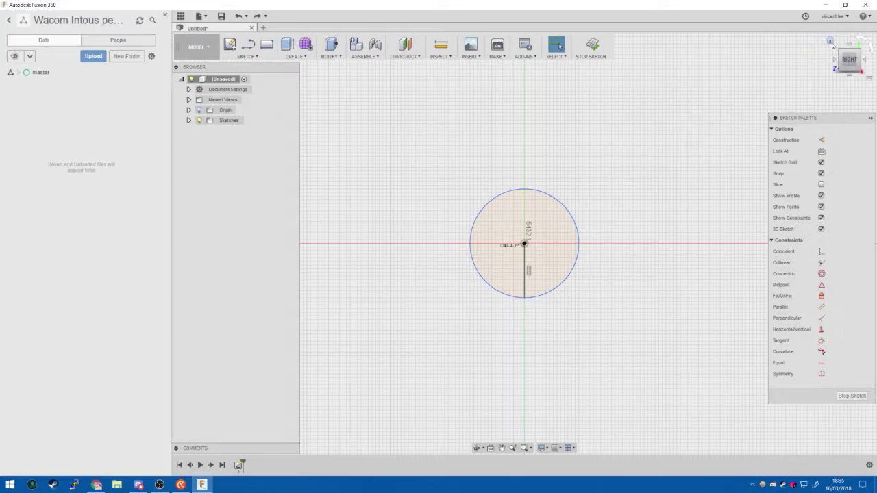
# Check the circle in the home and top views, and undo the circle and vertical line together with their sketch.
pyautogui.click(831, 42)
pyautogui.click(592, 121)
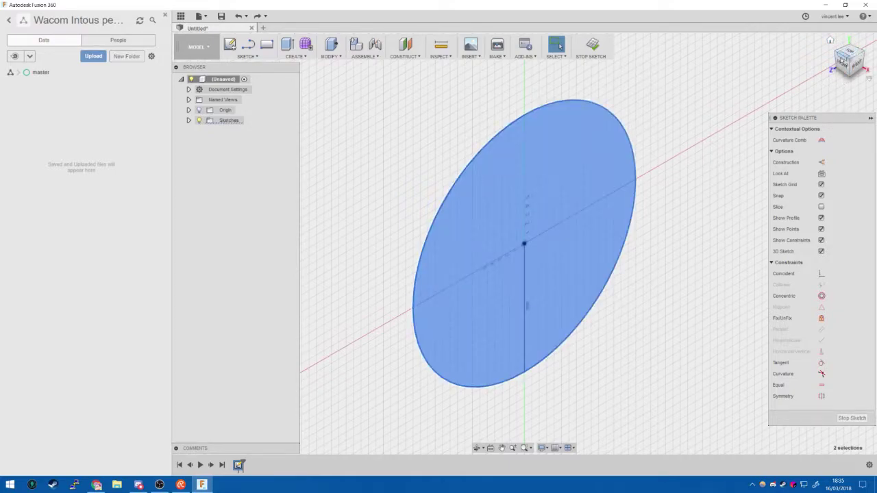
pyautogui.click(851, 53)
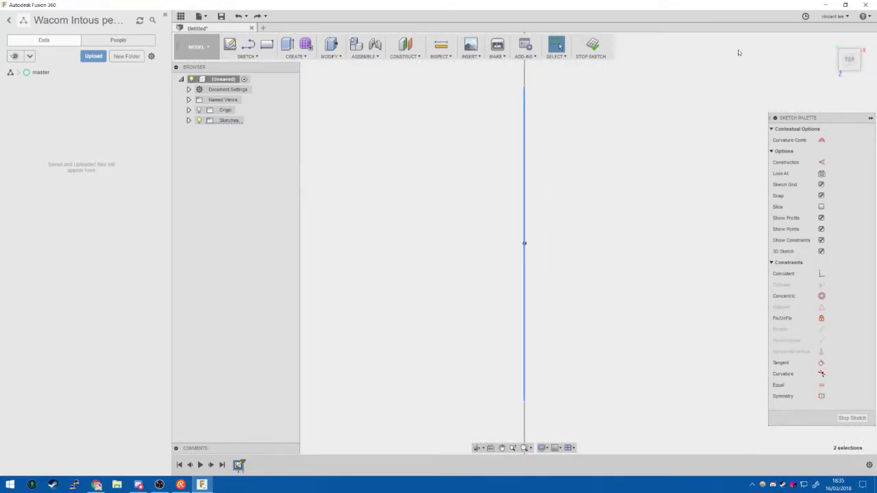
pyautogui.hotkey('ctrl', 'z')
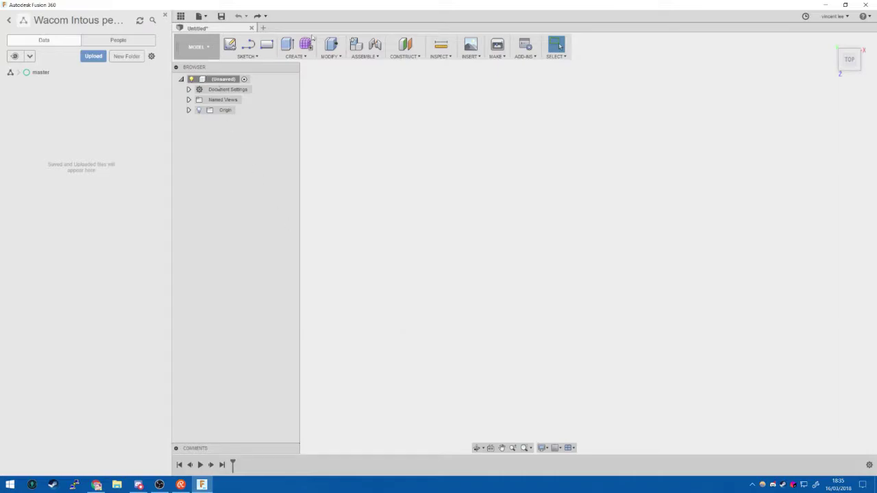
# Sketch a 30 mm center diameter circle centred on the origin on the horizontal plane seen from the top.
pyautogui.click(267, 43)
pyautogui.click(259, 57)
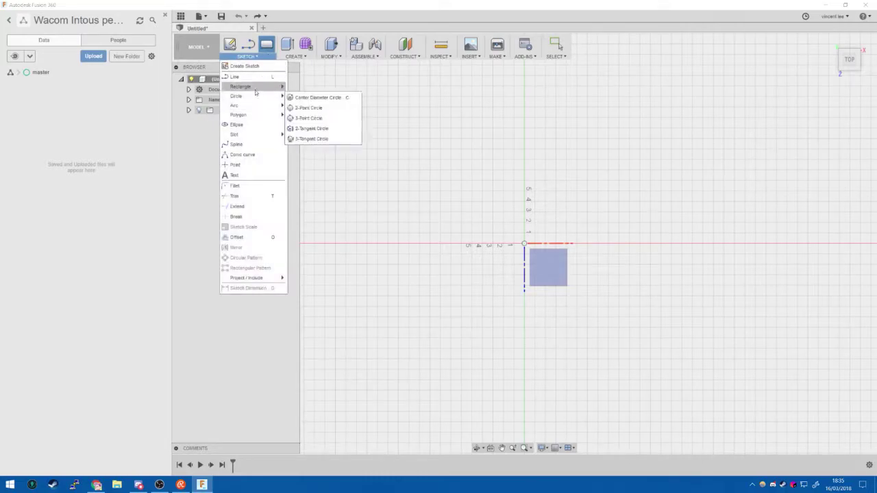
pyautogui.moveTo(268, 97)
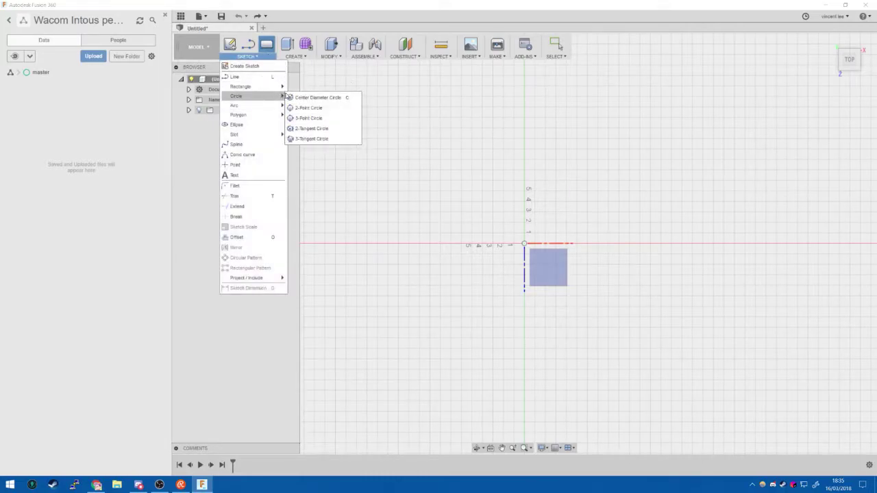
pyautogui.click(298, 97)
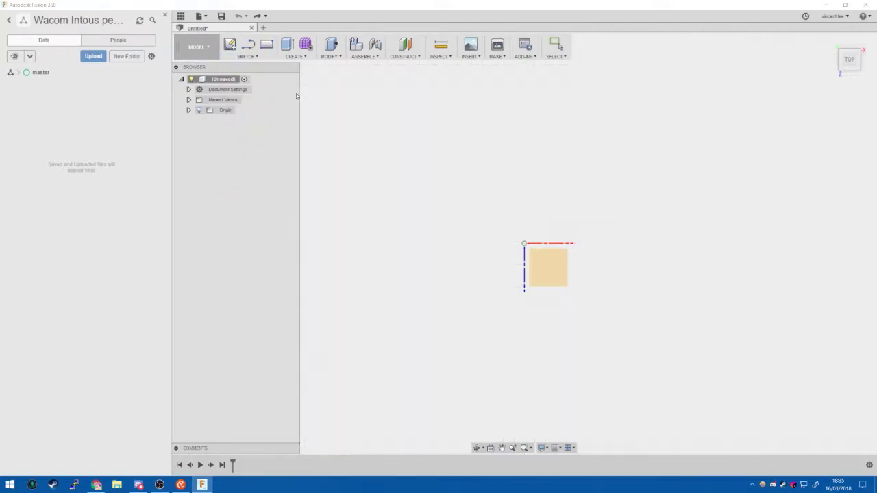
pyautogui.click(525, 245)
pyautogui.click(525, 245)
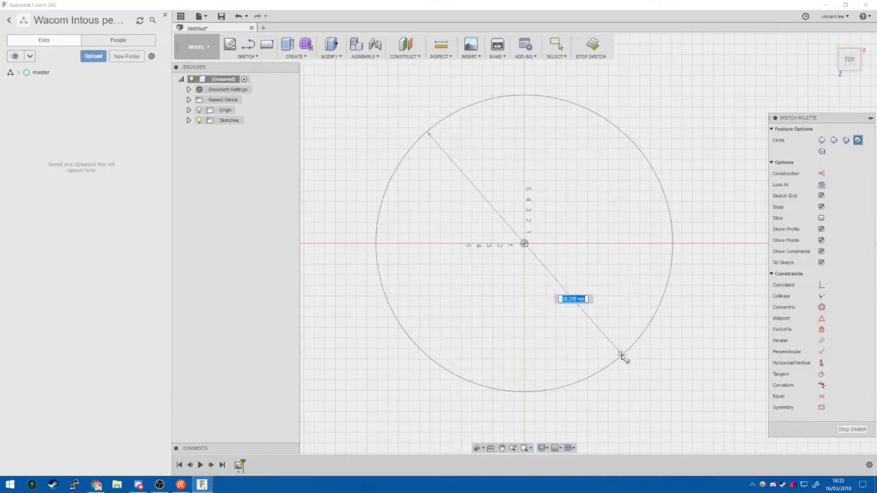
pyautogui.write('10')
pyautogui.press('Tab')
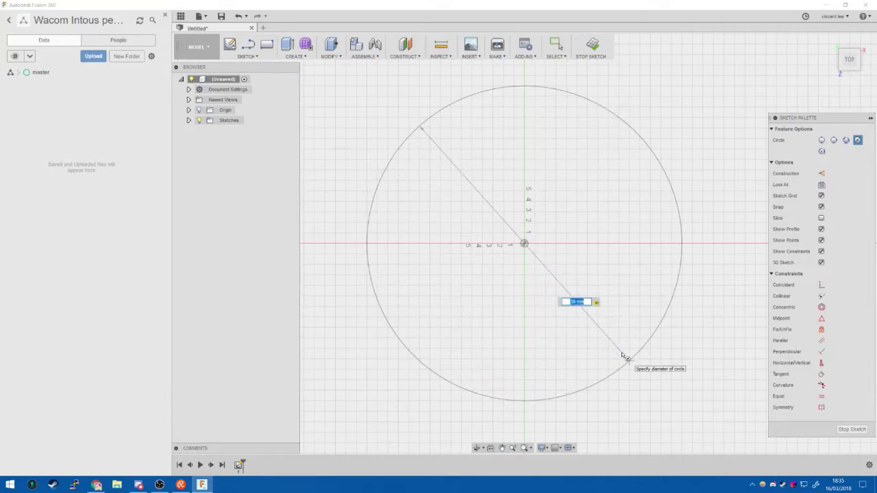
pyautogui.press('Return')
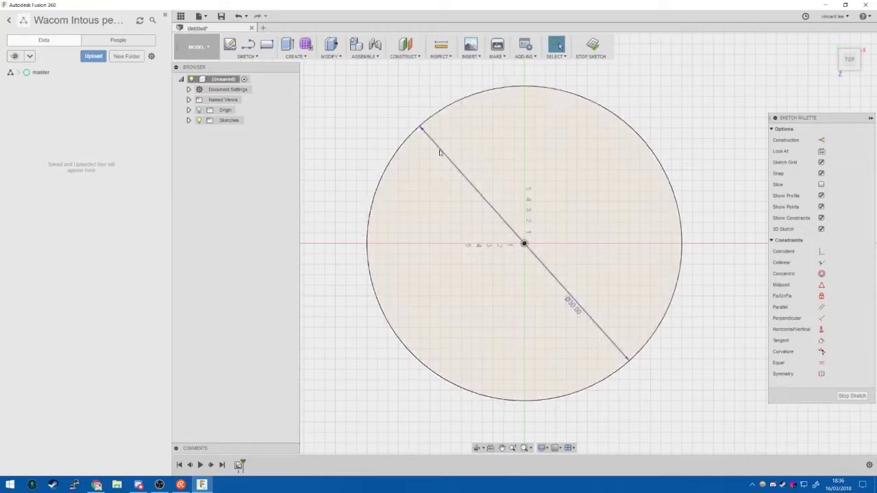
# Add a concentric center diameter circle of 13 mm around the origin inside the 30 mm circle.
pyautogui.click(251, 56)
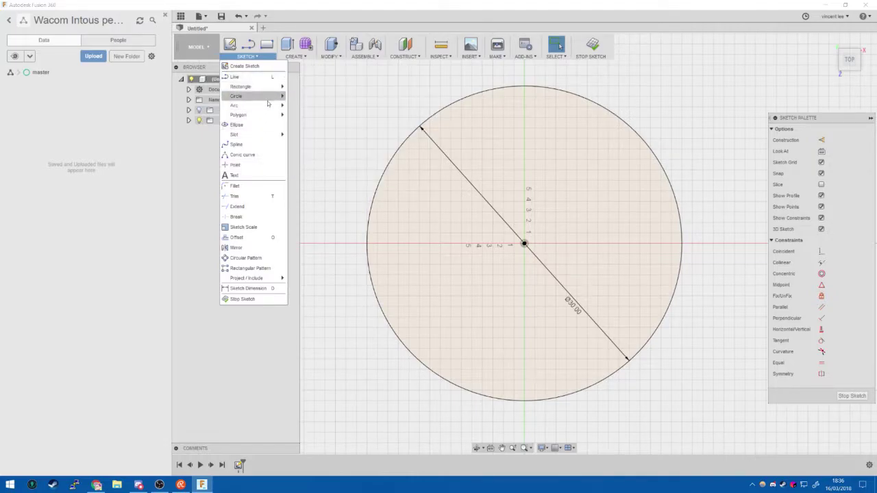
pyautogui.moveTo(258, 87)
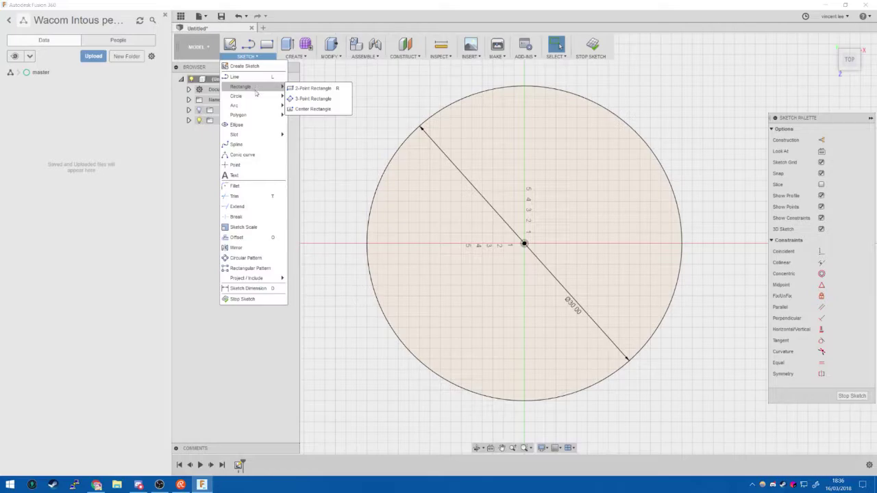
pyautogui.click(310, 97)
pyautogui.click(524, 245)
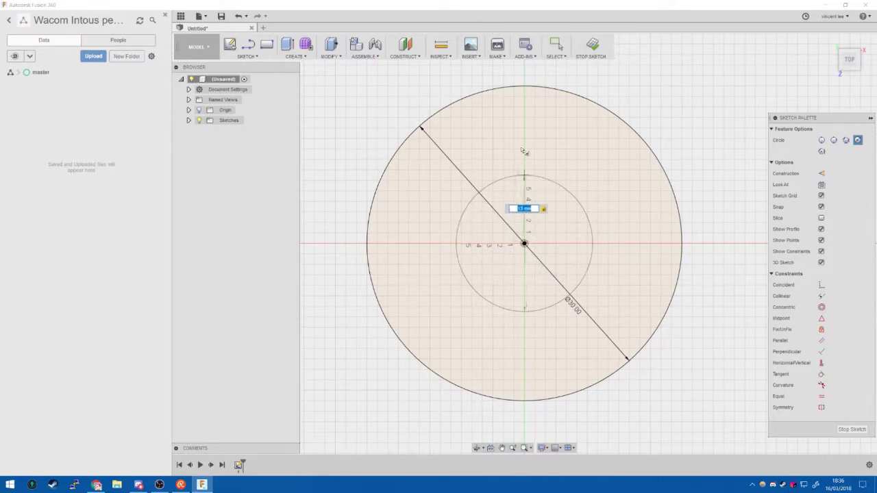
pyautogui.press('Return')
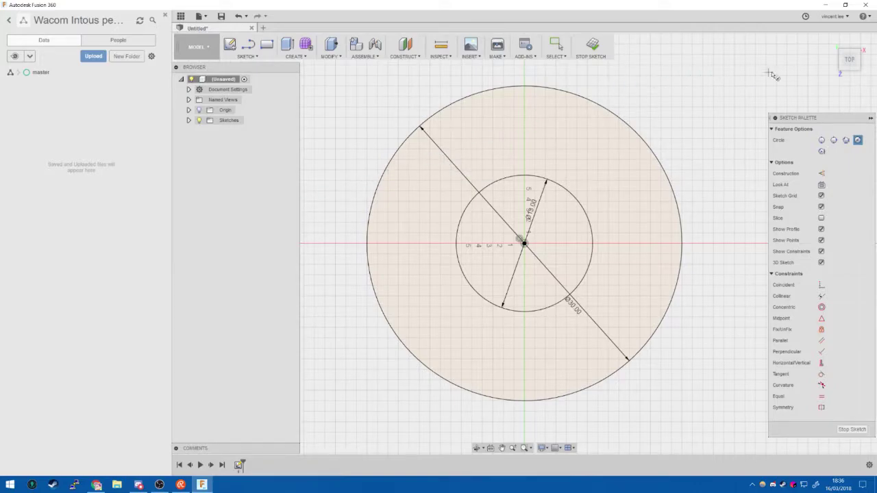
# End the Circle command and examine the two concentric circles and the inner profile in the home and top views.
pyautogui.click(826, 41)
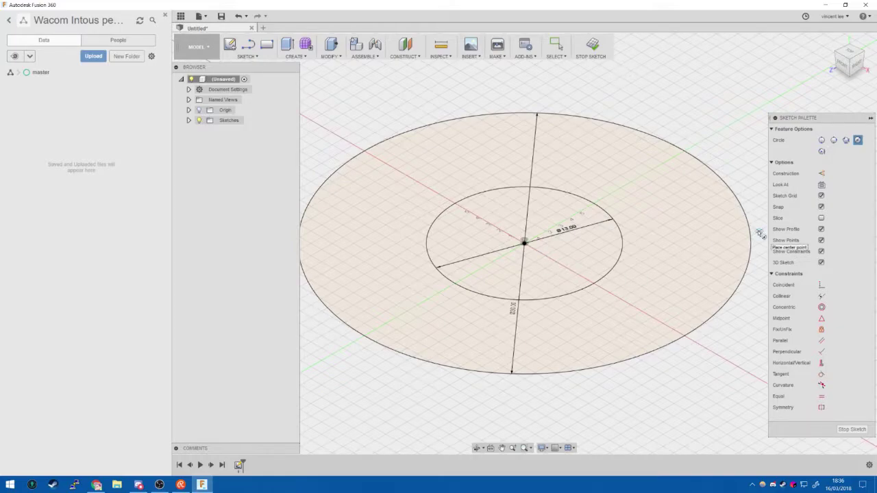
pyautogui.scroll(-8, 759, 234)
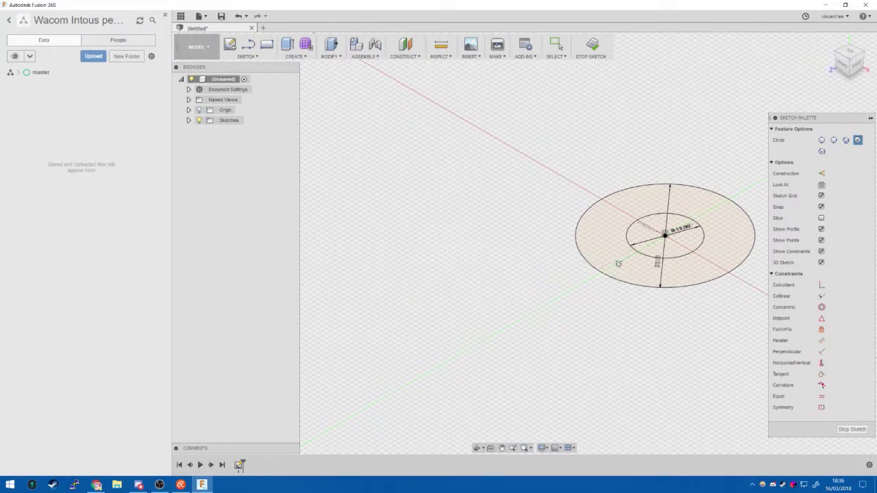
pyautogui.press('Escape')
pyautogui.moveTo(665, 155)
pyautogui.mouseDown(button='middle')
pyautogui.moveTo(493, 184)
pyautogui.moveTo(551, 190)
pyautogui.mouseUp(button='middle')
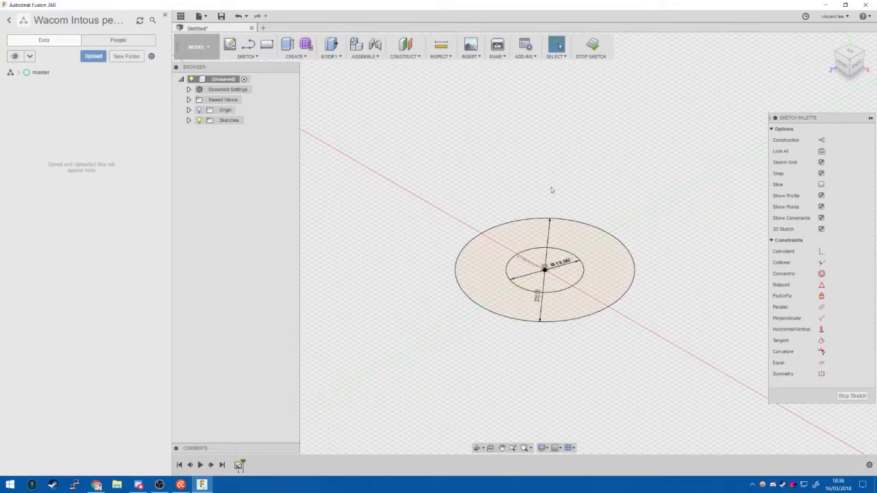
pyautogui.click(566, 281)
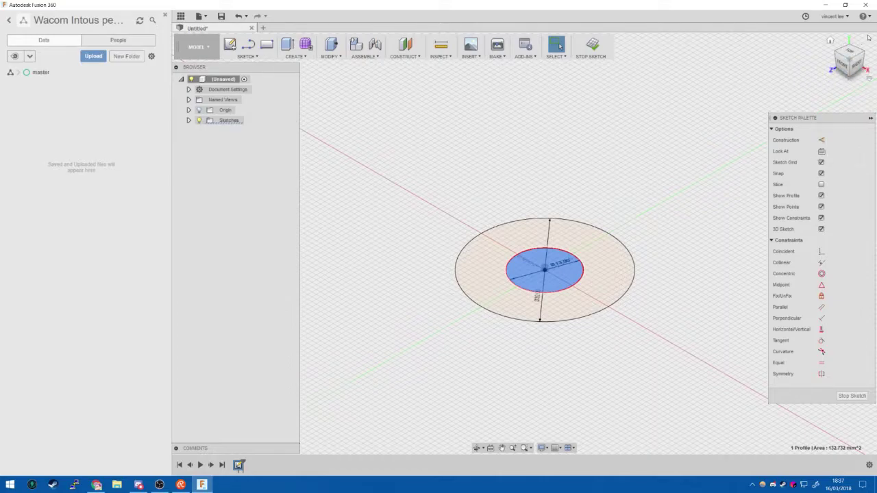
pyautogui.click(853, 53)
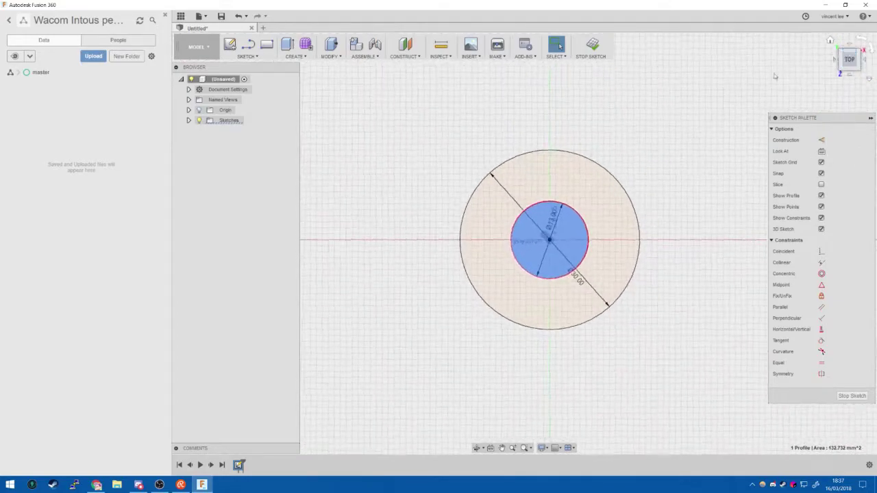
pyautogui.click(603, 199)
pyautogui.press('Escape')
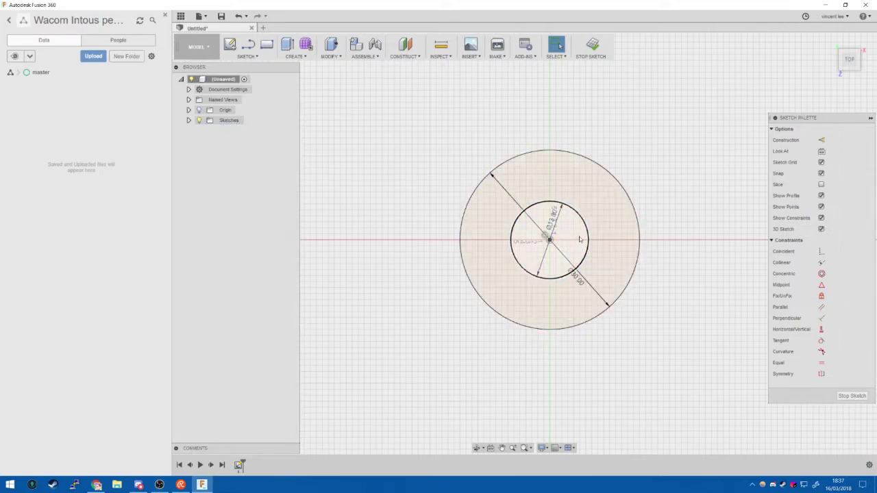
# Draw a small center diameter circle around the origin inside the 13 mm circle and delete it.
pyautogui.click(272, 57)
pyautogui.moveTo(240, 95)
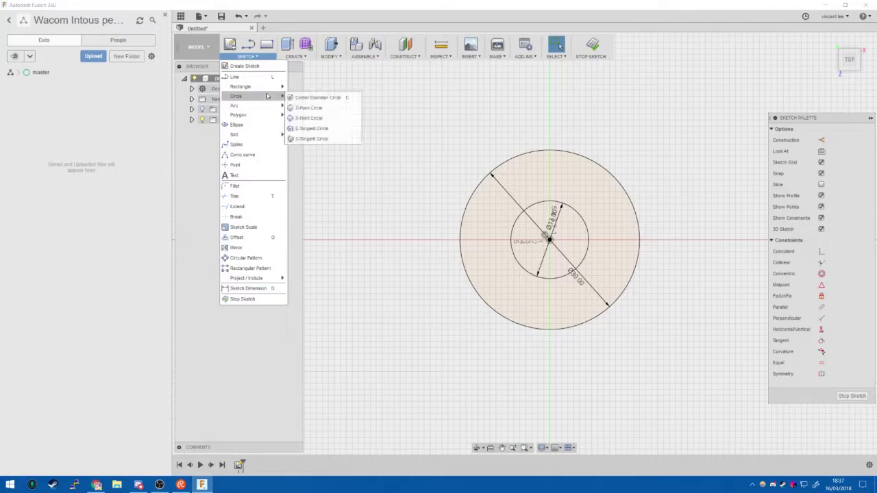
pyautogui.scroll(5, 514, 198)
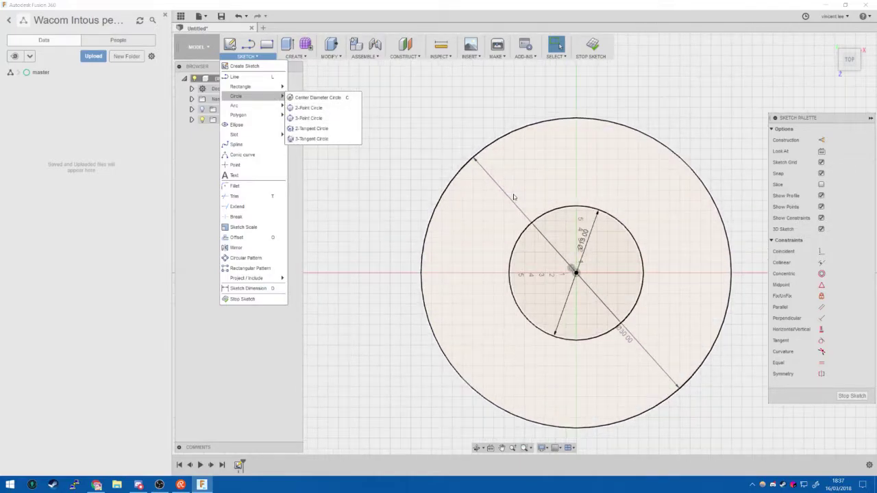
pyautogui.click(659, 223)
pyautogui.moveTo(660, 224)
pyautogui.mouseDown(button='middle')
pyautogui.moveTo(564, 196)
pyautogui.moveTo(590, 231)
pyautogui.mouseUp(button='middle')
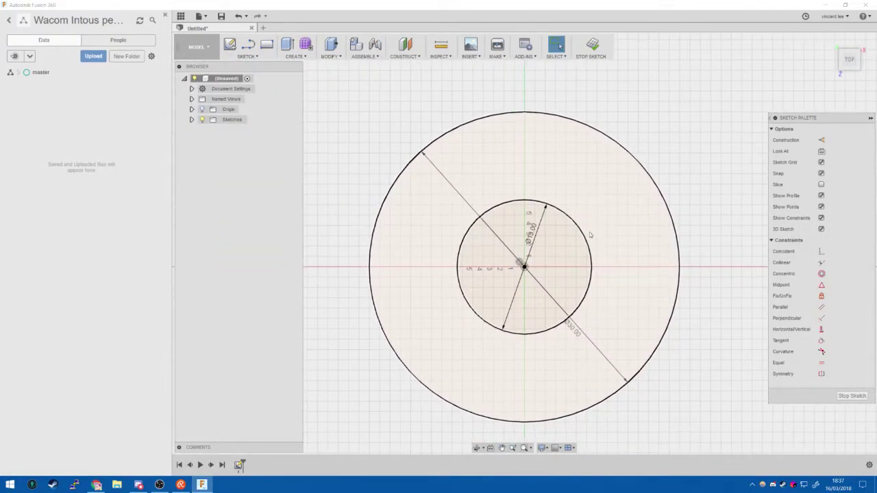
pyautogui.click(267, 43)
pyautogui.click(248, 57)
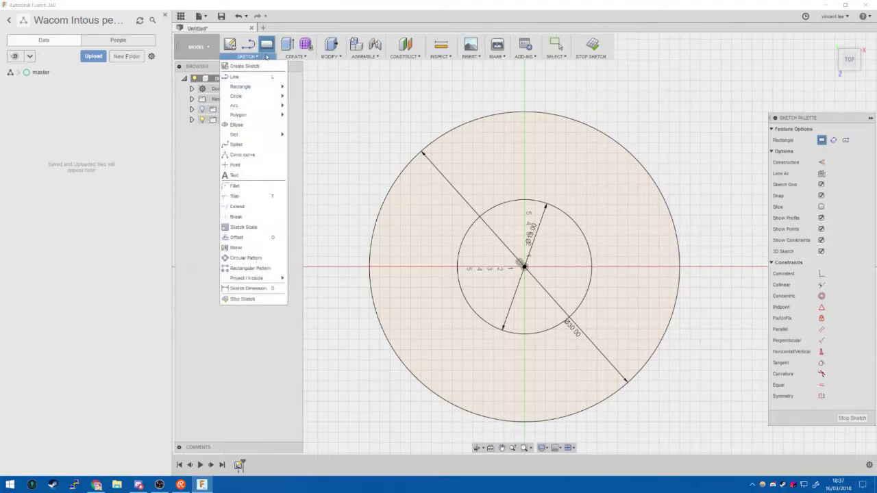
pyautogui.moveTo(261, 96)
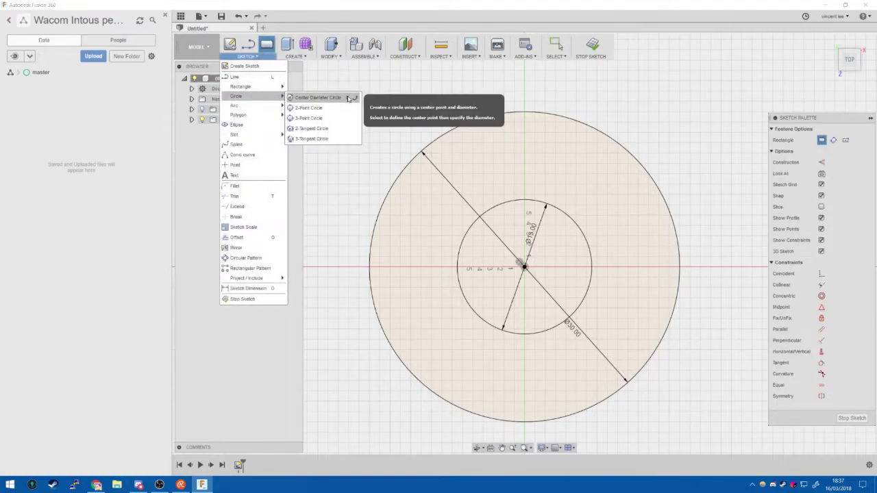
pyautogui.click(350, 97)
pyautogui.click(525, 266)
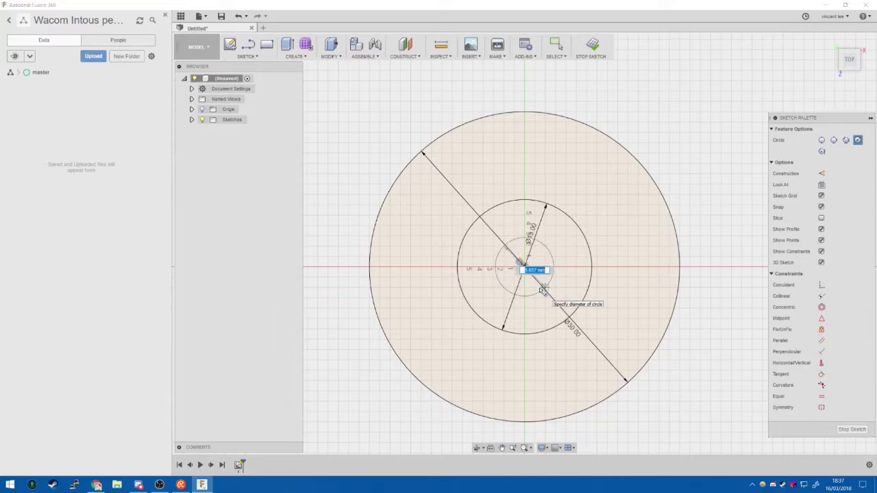
pyautogui.click(543, 289)
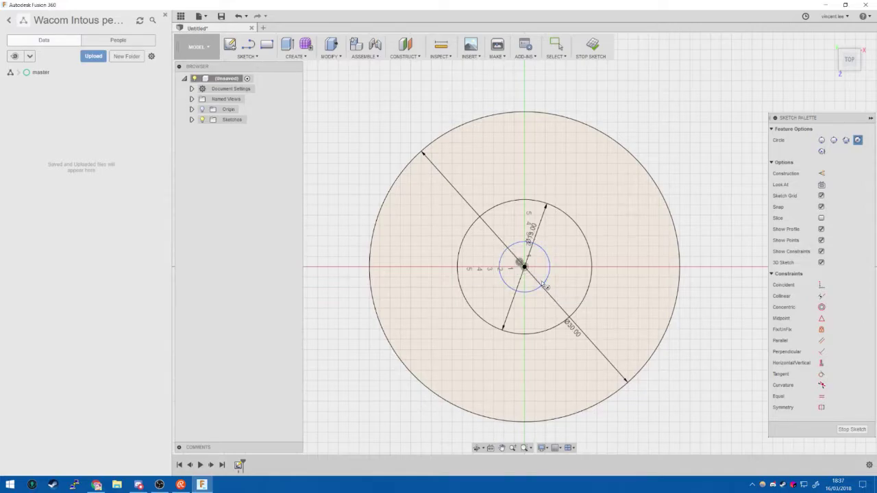
pyautogui.press('Escape')
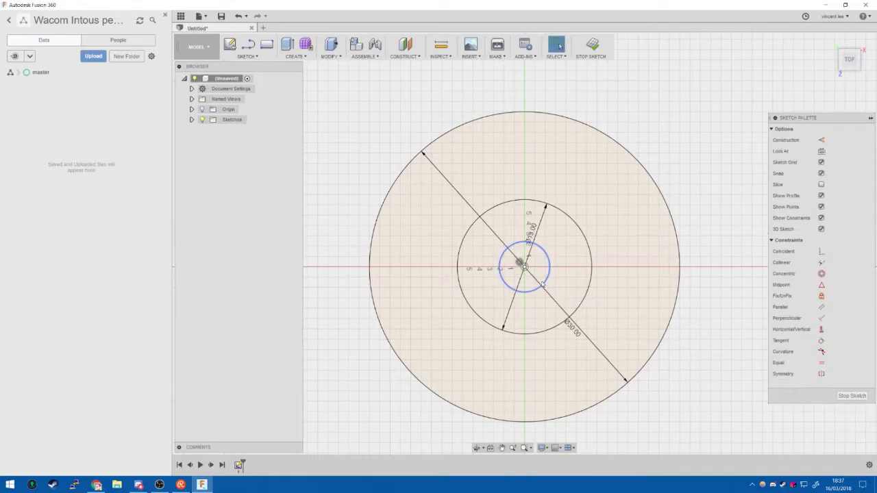
pyautogui.press('Delete')
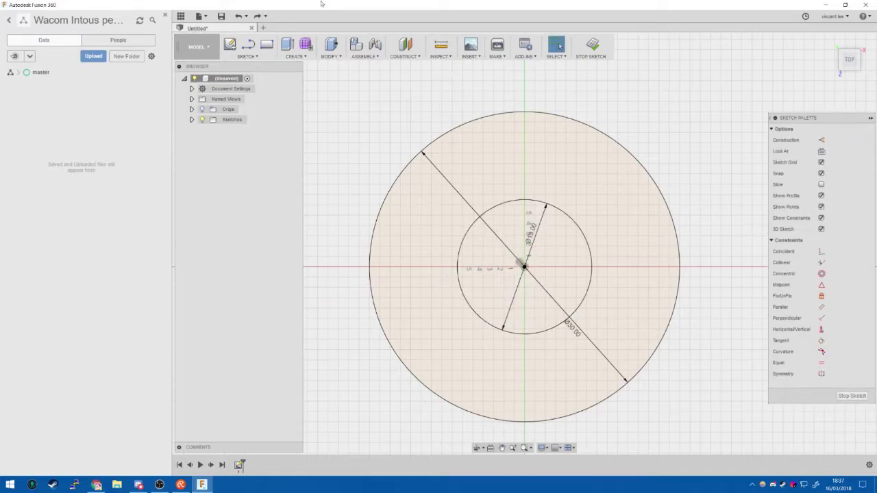
# Add a 5 mm center diameter circle around the origin inside the 13 mm circle and finish the sketch.
pyautogui.click(267, 45)
pyautogui.click(270, 57)
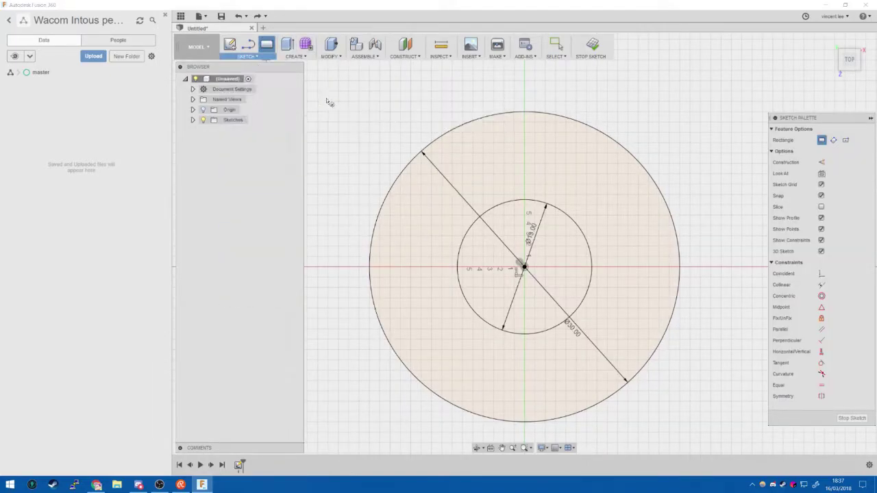
pyautogui.click(524, 268)
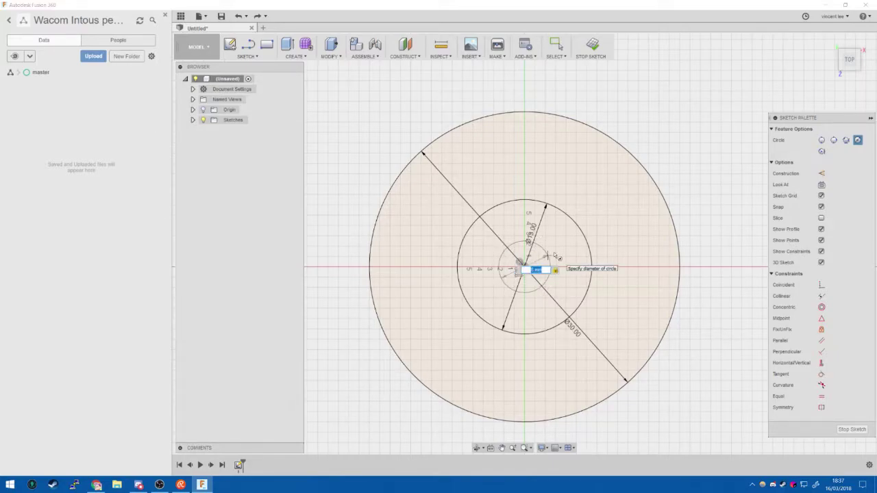
pyautogui.press('Return')
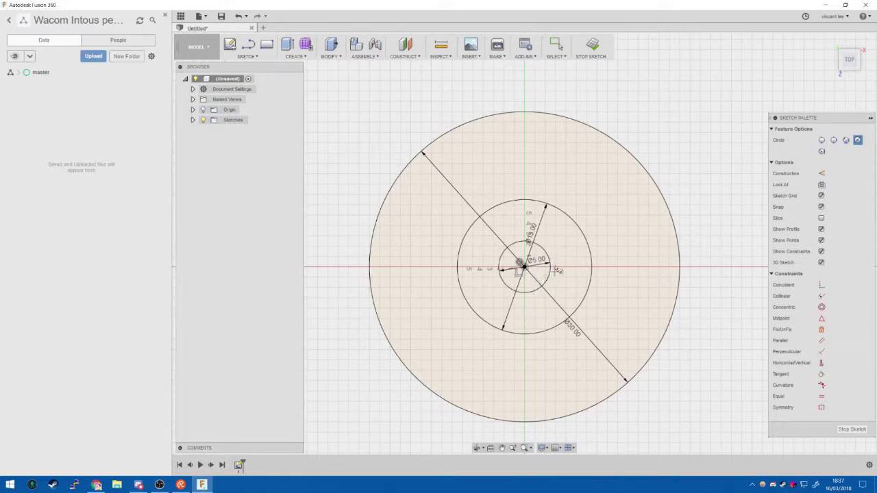
pyautogui.click(576, 288)
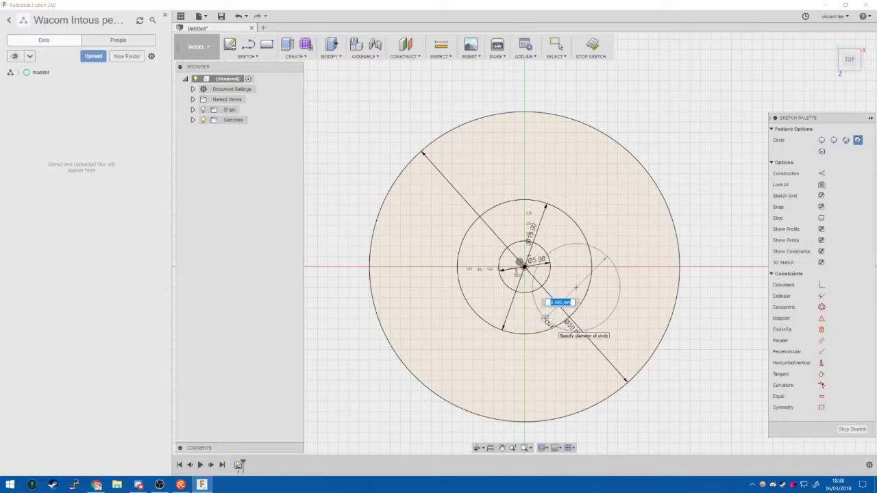
pyautogui.press('Escape')
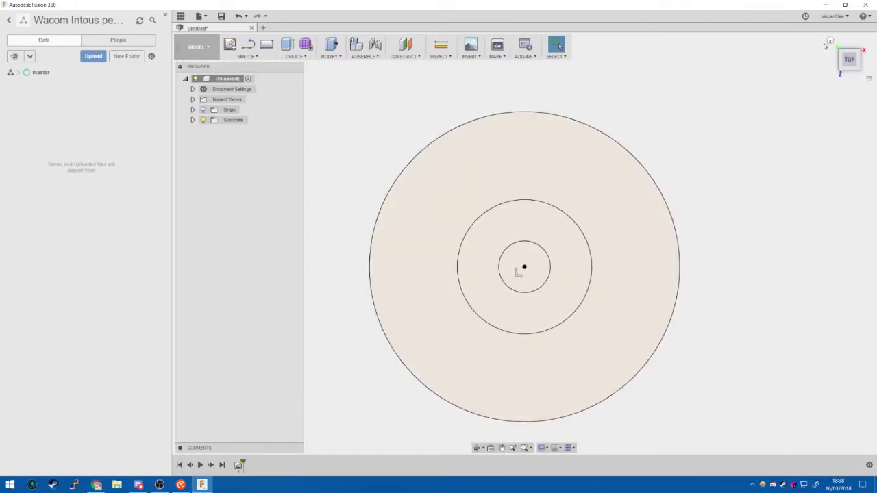
# Extrude the innermost 5 mm circle profile upward by 2.5 mm as a new body.
pyautogui.click(830, 42)
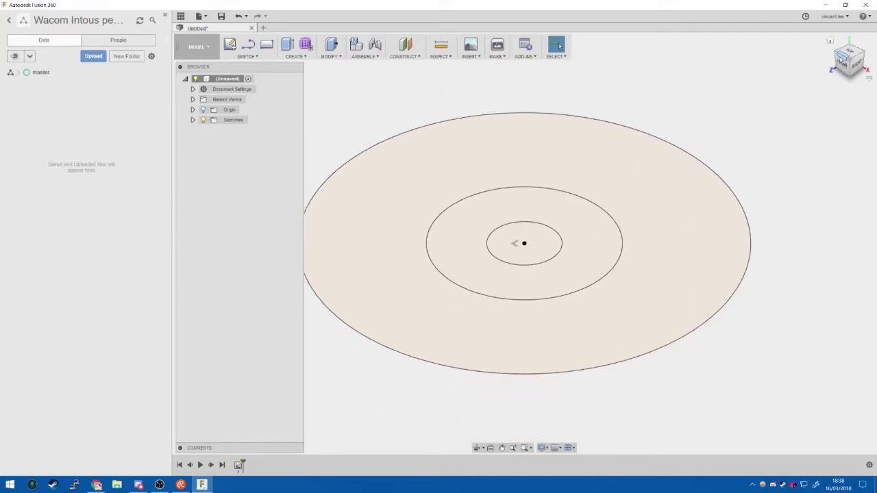
pyautogui.click(407, 193)
pyautogui.click(513, 245)
pyautogui.press('Escape')
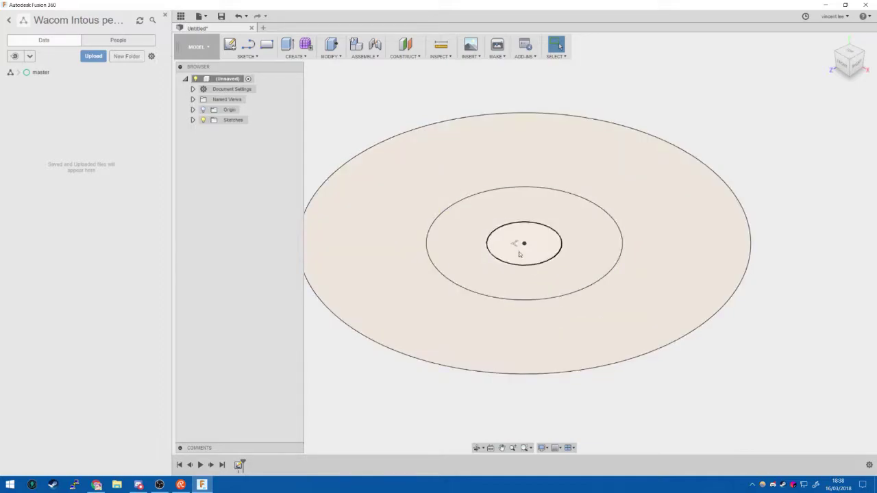
pyautogui.moveTo(542, 243)
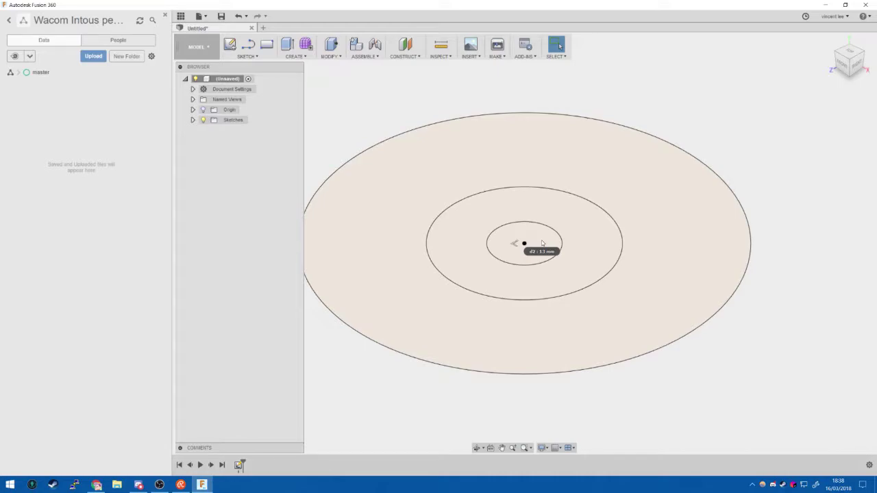
pyautogui.click(552, 283)
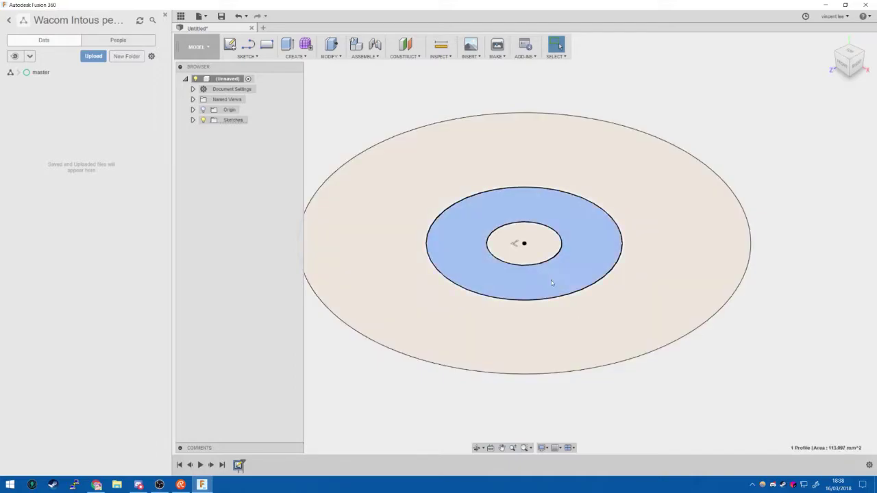
pyautogui.click(520, 242)
pyautogui.click(541, 253)
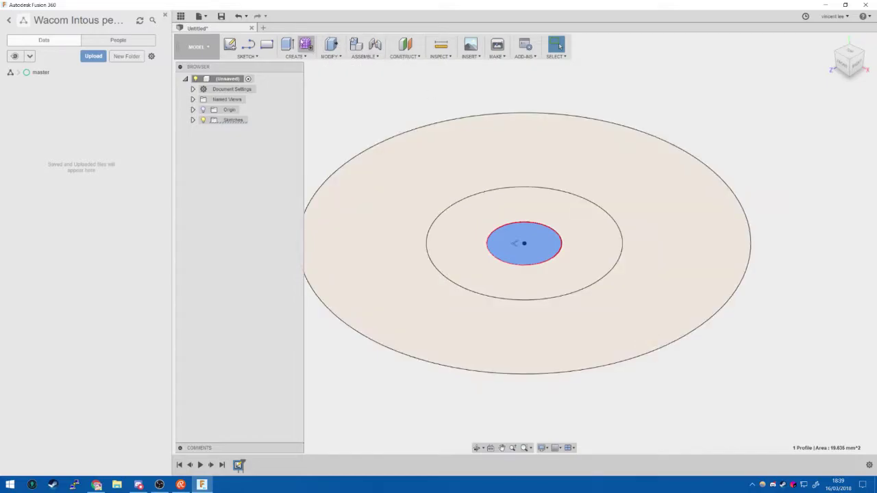
pyautogui.click(295, 44)
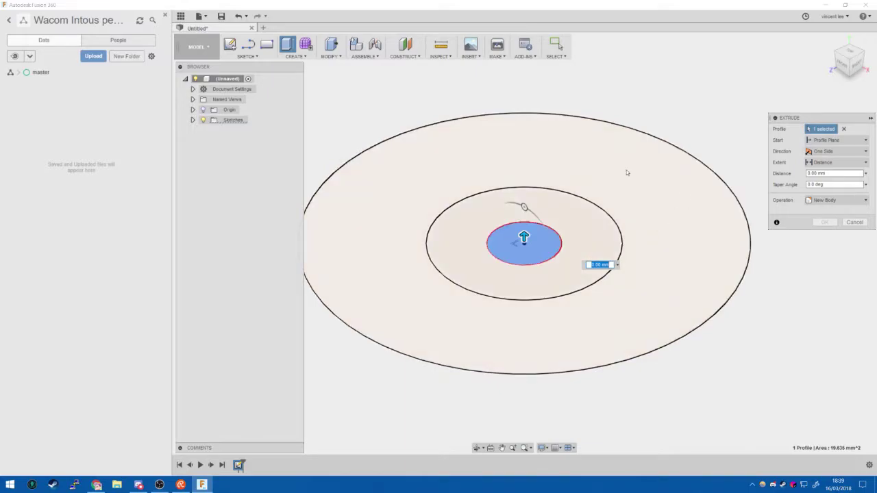
pyautogui.write('2.5')
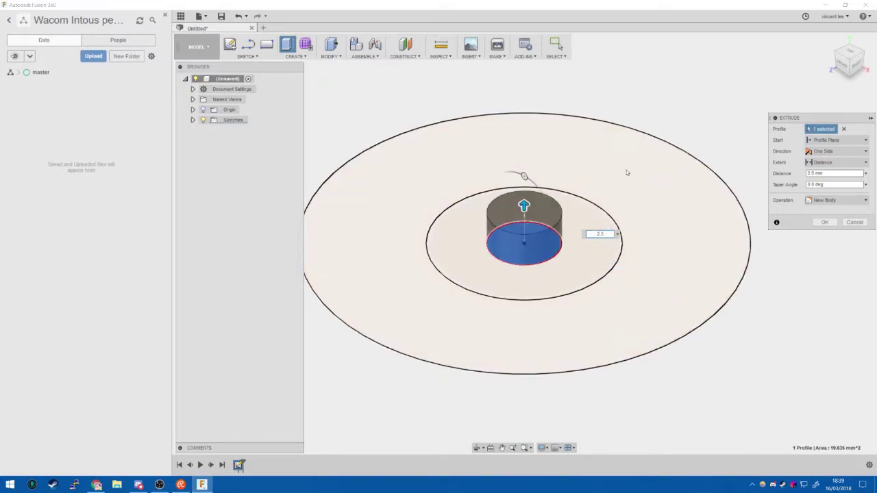
pyautogui.press('Return')
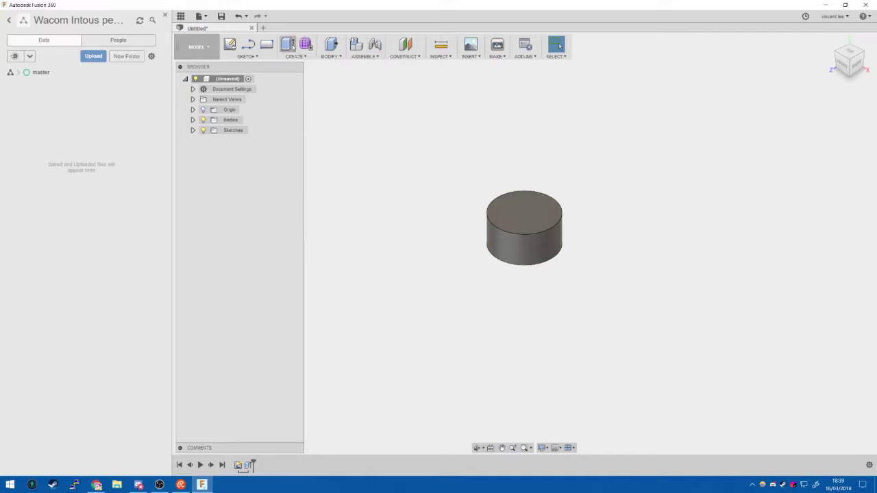
# Leave the restarted Extrude command and undo the extrusion of the innermost circle.
pyautogui.click(292, 50)
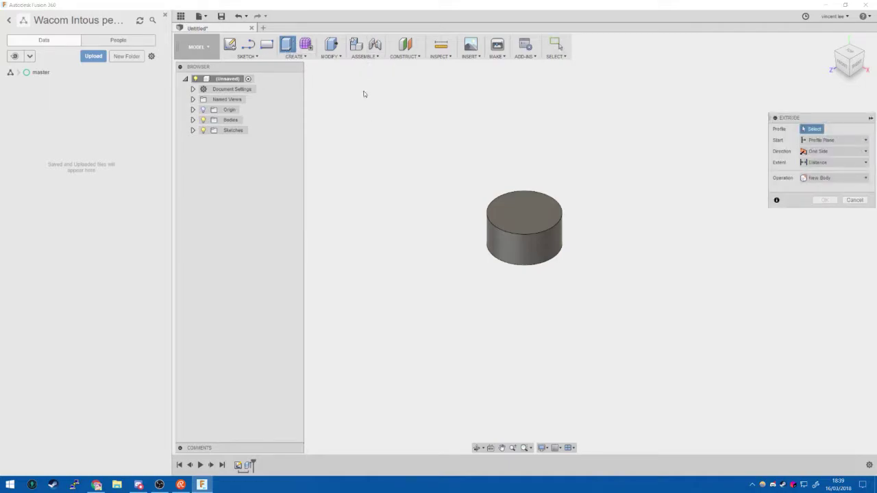
pyautogui.press('Escape')
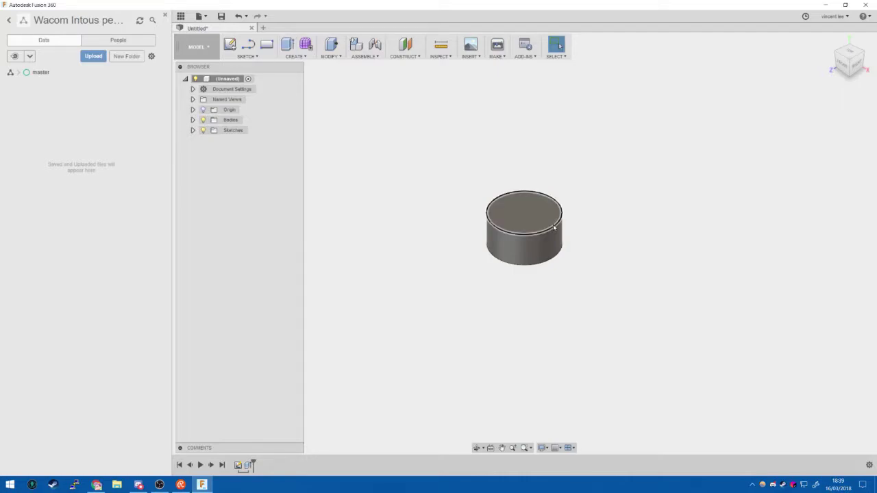
pyautogui.hotkey('ctrl', 'z')
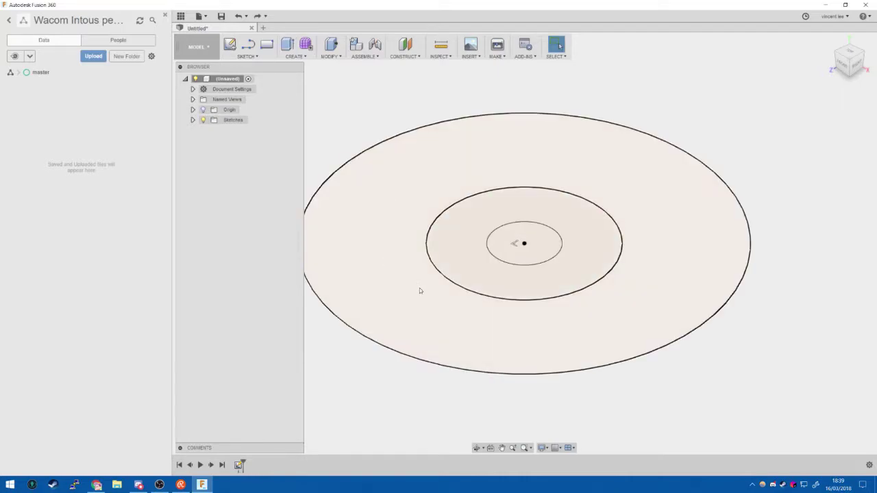
# Extrude the outer ring profile between the 30 mm and 13 mm circles by 100 mm.
pyautogui.click(404, 303)
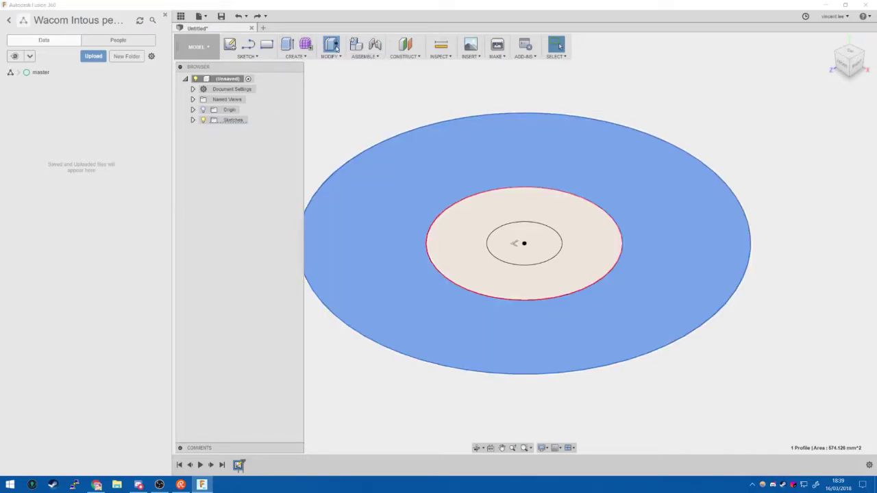
pyautogui.press('e')
pyautogui.write('100')
pyautogui.press('Return')
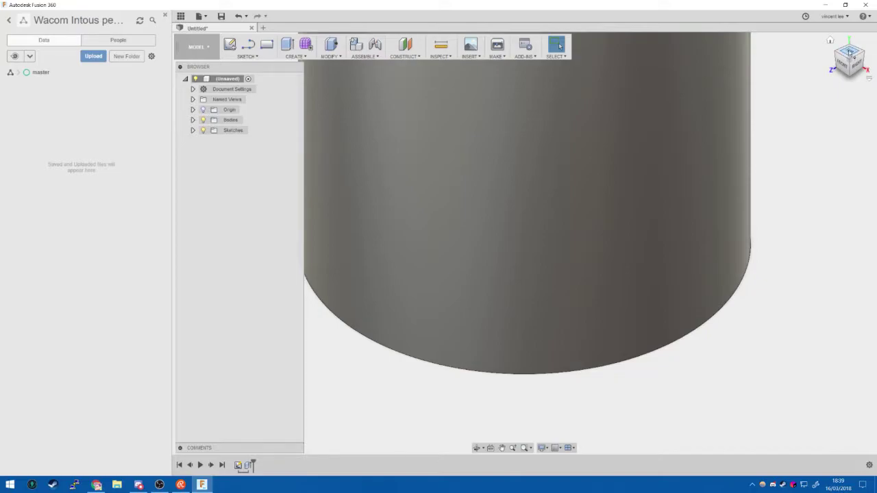
# Start a sketch on the extruded ring's top face with the Center Diameter Circle command and cancel the first circle.
pyautogui.click(853, 58)
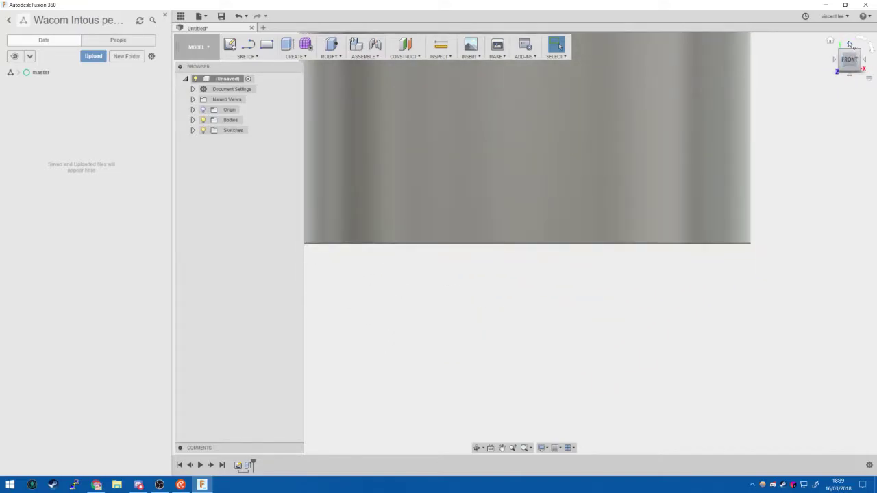
pyautogui.click(850, 50)
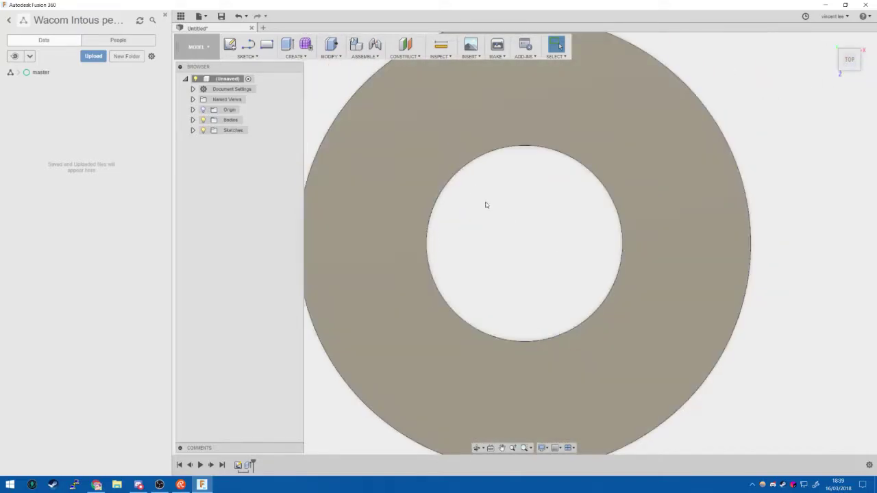
pyautogui.click(513, 147)
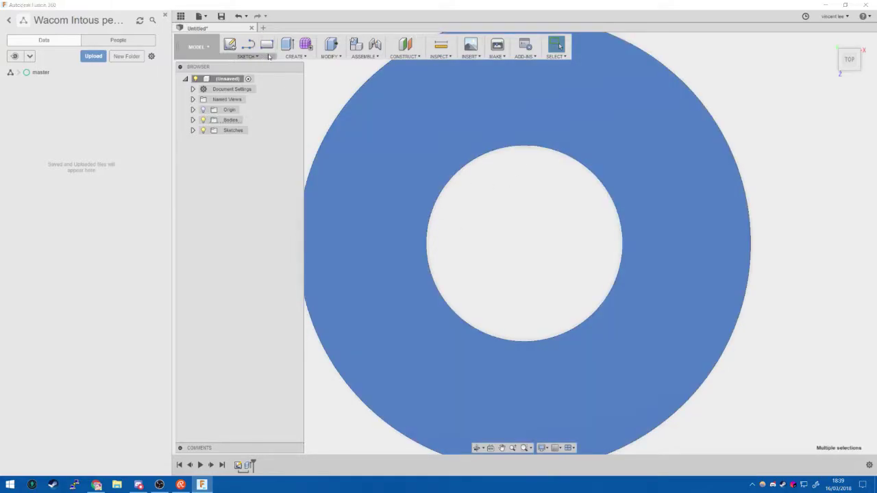
pyautogui.click(266, 57)
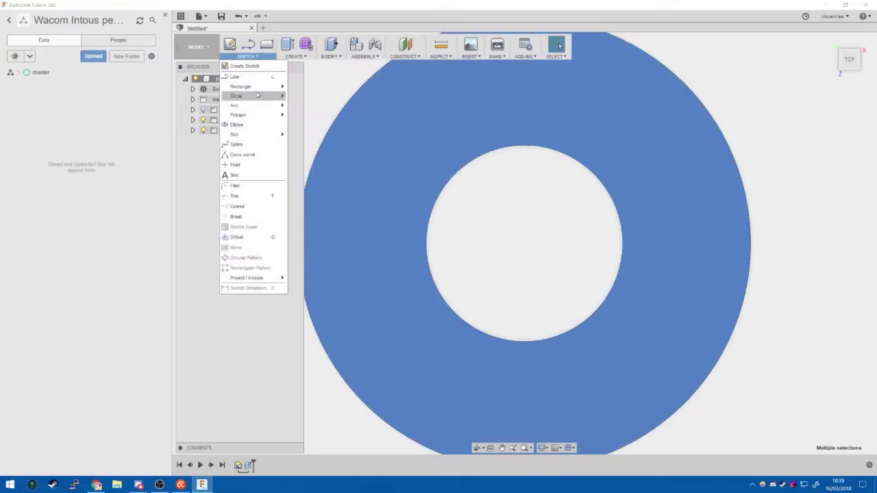
pyautogui.moveTo(256, 99)
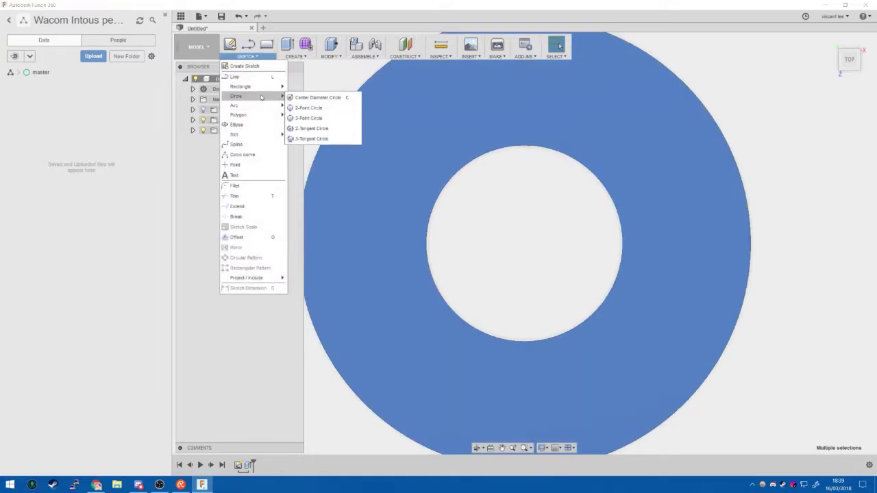
pyautogui.click(327, 98)
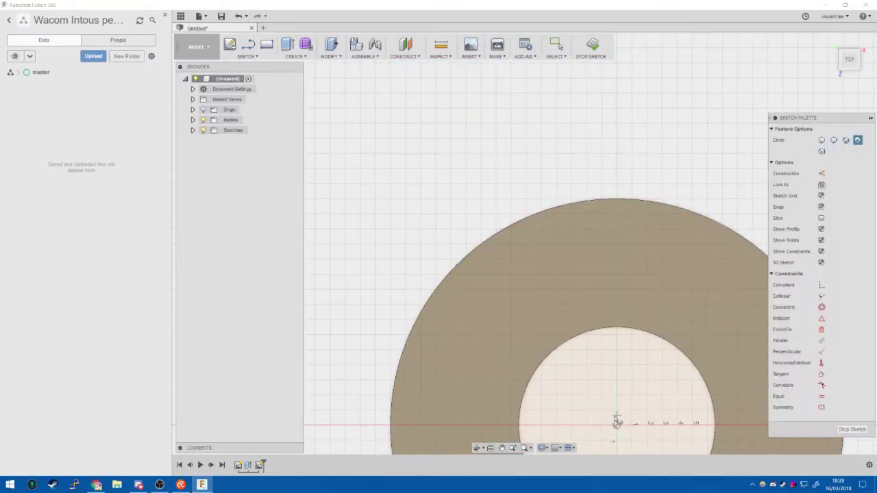
pyautogui.click(617, 424)
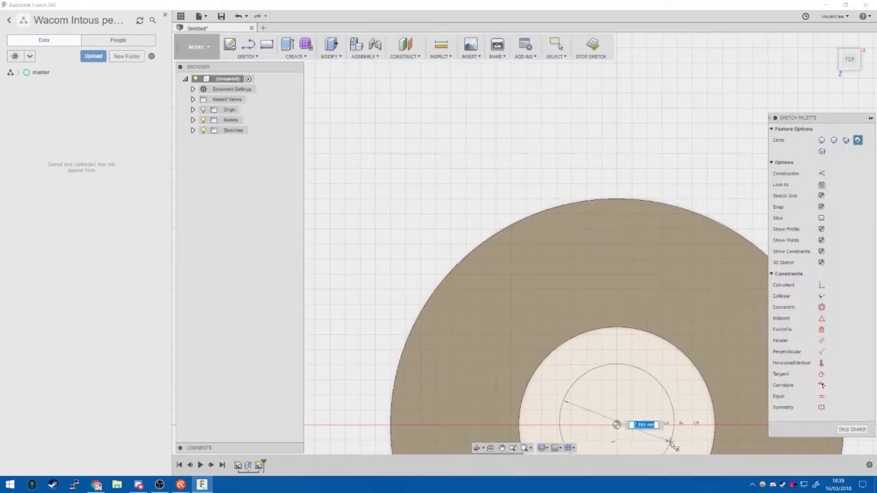
pyautogui.press('Escape')
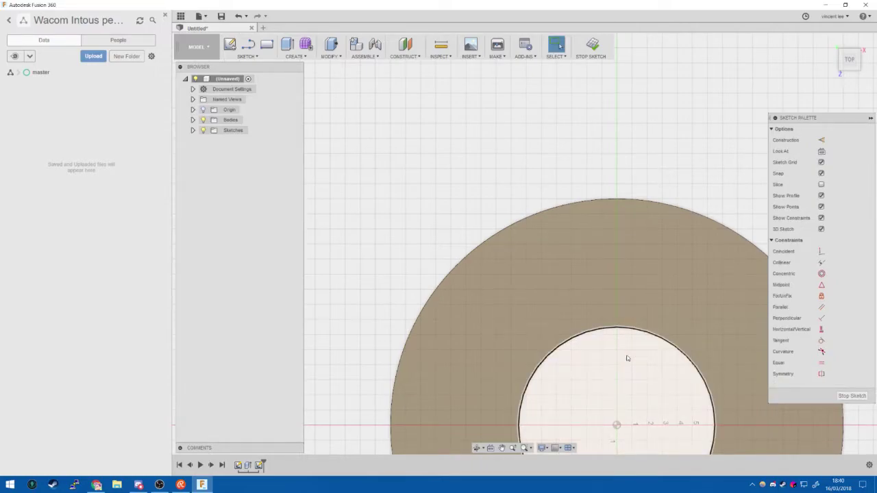
# Sketch a 13 mm center diameter circle centred on the origin over the ring's hole and end the Circle command.
pyautogui.moveTo(434, 182)
pyautogui.mouseDown(button='middle')
pyautogui.moveTo(417, 209)
pyautogui.moveTo(384, 155)
pyautogui.mouseUp(button='middle')
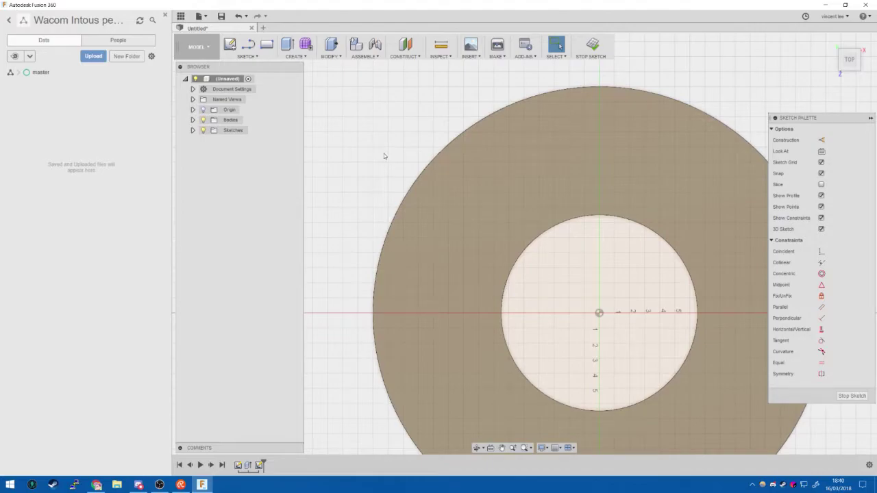
pyautogui.moveTo(610, 276)
pyautogui.mouseDown(button='middle')
pyautogui.moveTo(505, 190)
pyautogui.moveTo(542, 221)
pyautogui.moveTo(544, 200)
pyautogui.mouseUp(button='middle')
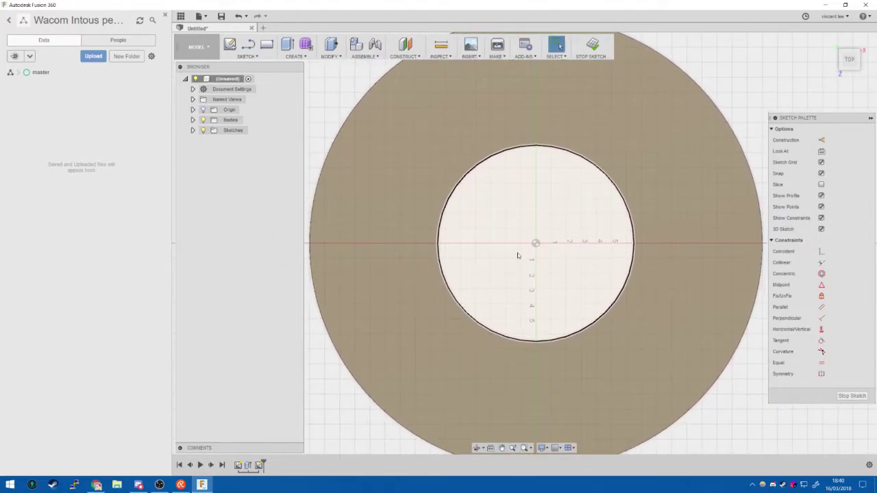
pyautogui.click(260, 56)
pyautogui.moveTo(273, 98)
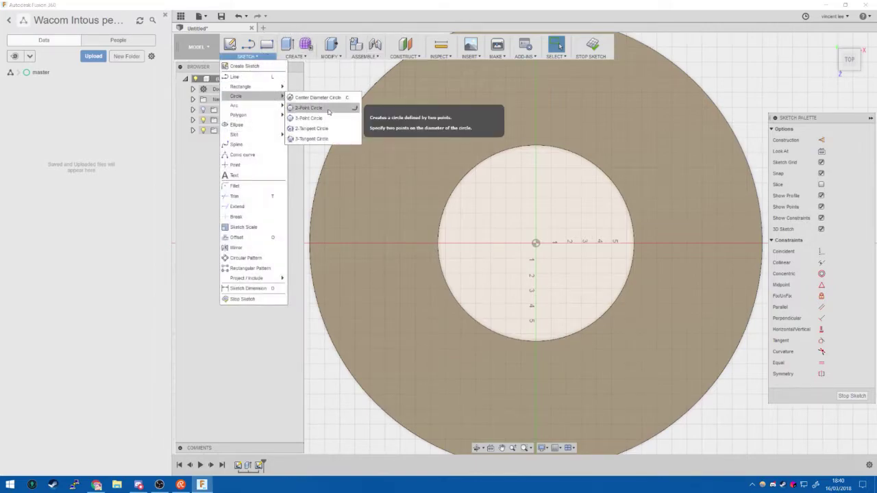
pyautogui.click(342, 95)
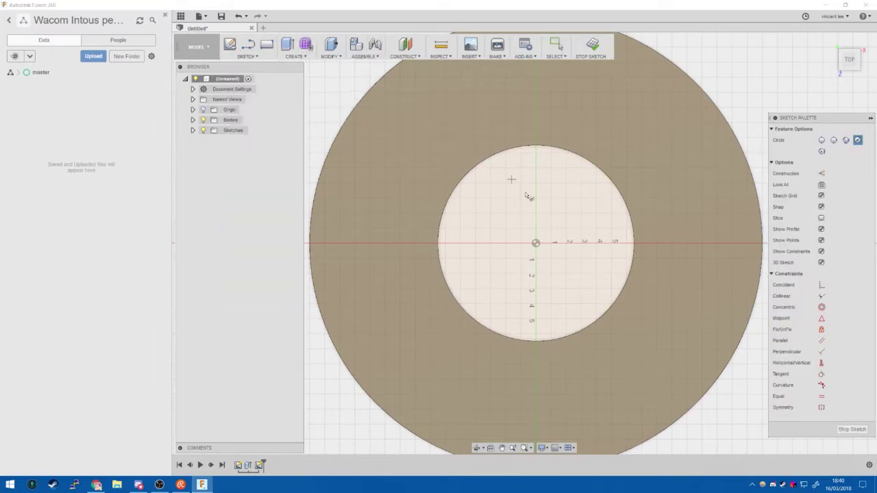
pyautogui.click(535, 243)
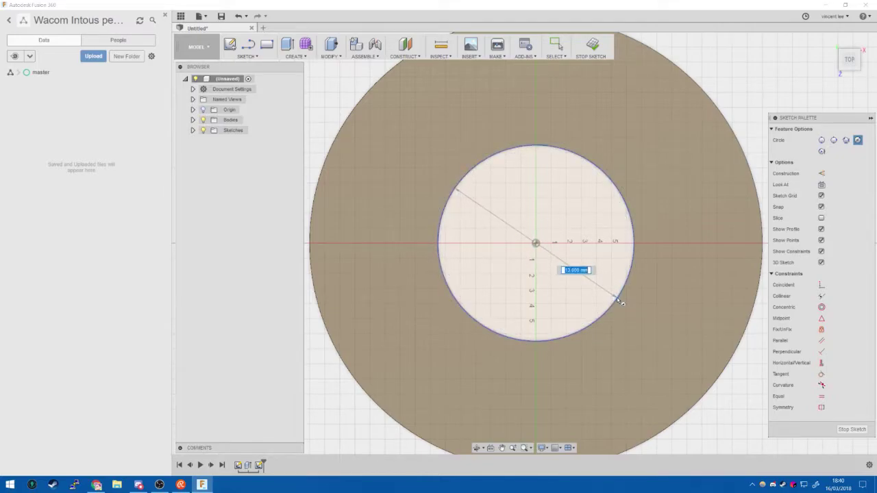
pyautogui.write('13')
pyautogui.press('Tab')
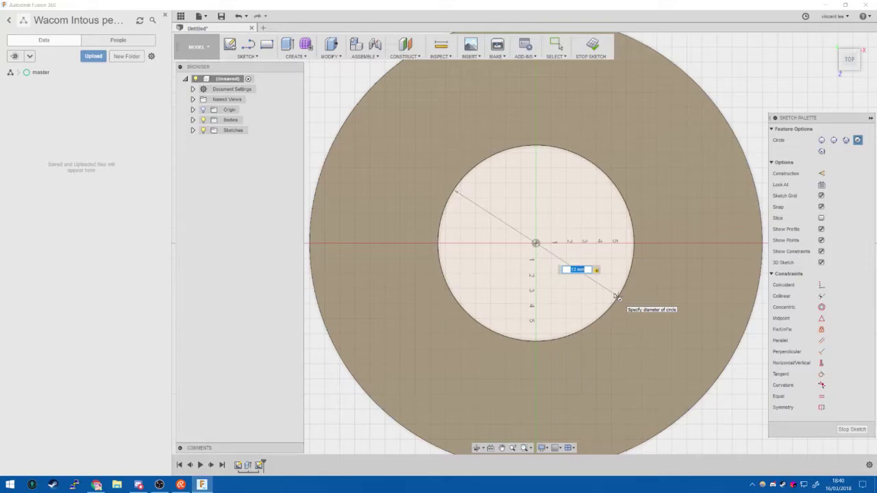
pyautogui.press('Return')
pyautogui.press('Escape')
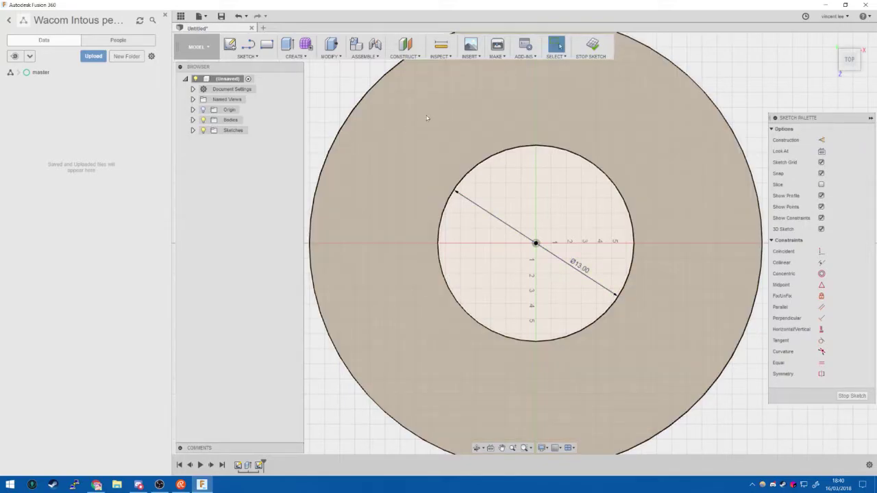
# Sketch a 5 mm center diameter circle centred on the origin inside the 13 mm circle.
pyautogui.click(248, 56)
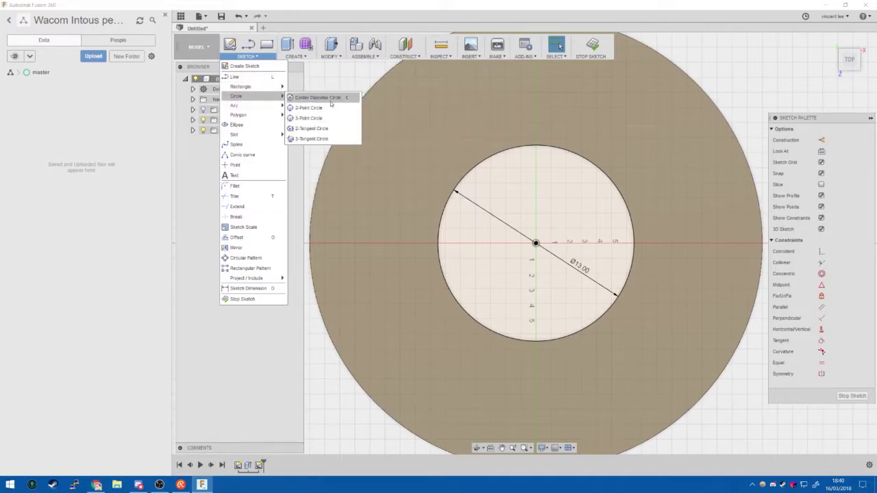
pyautogui.click(329, 101)
pyautogui.click(536, 244)
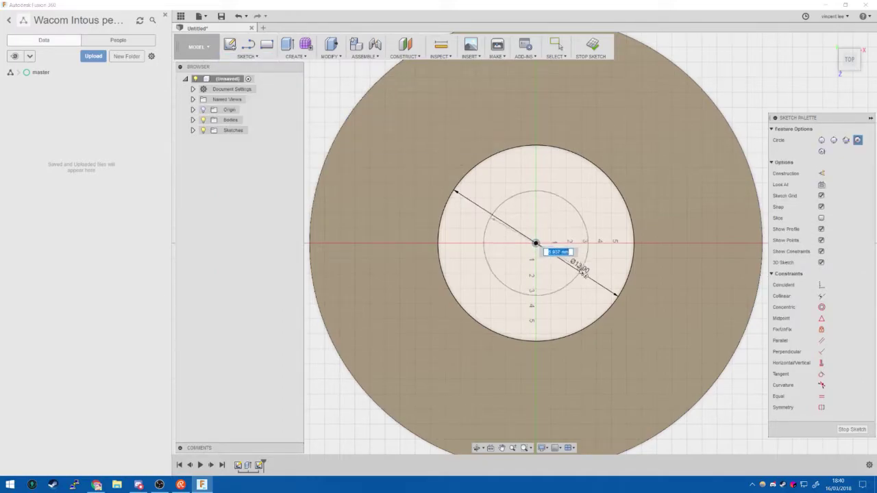
pyautogui.write('5')
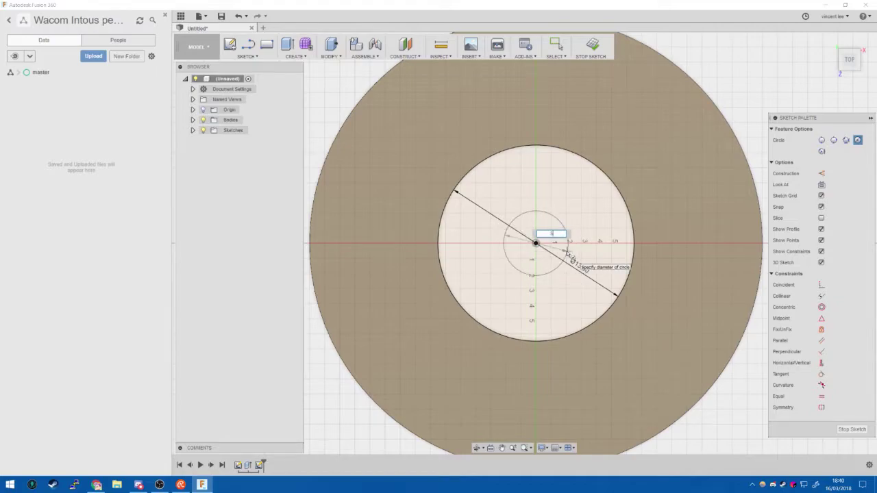
pyautogui.press('Tab')
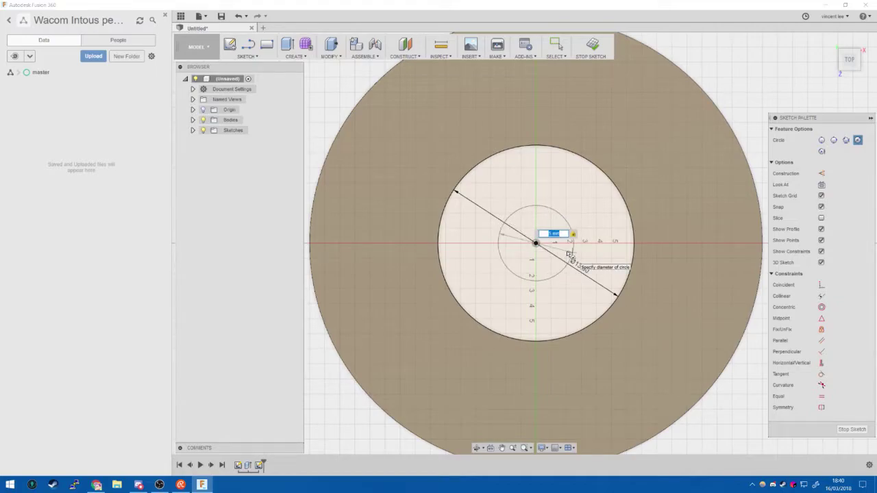
pyautogui.press('Return')
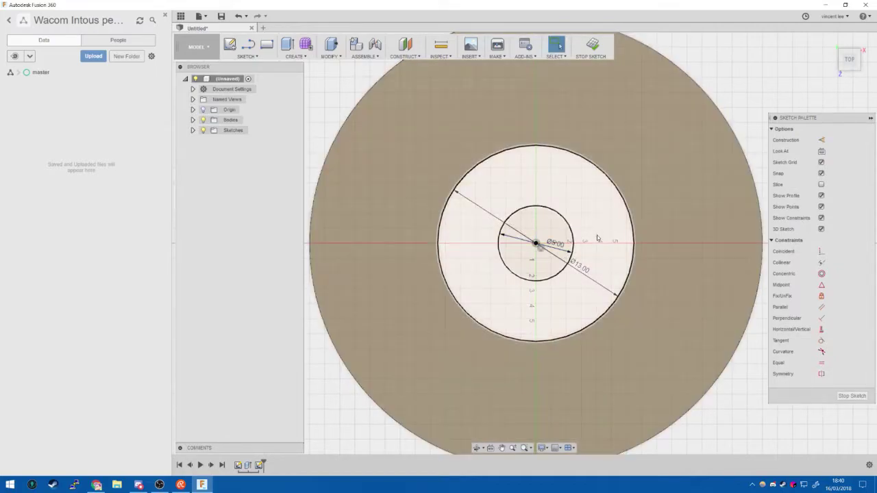
# Extrude the ring profile between the 13 mm and 5 mm circles by 5 mm and return to the home view.
pyautogui.click(615, 248)
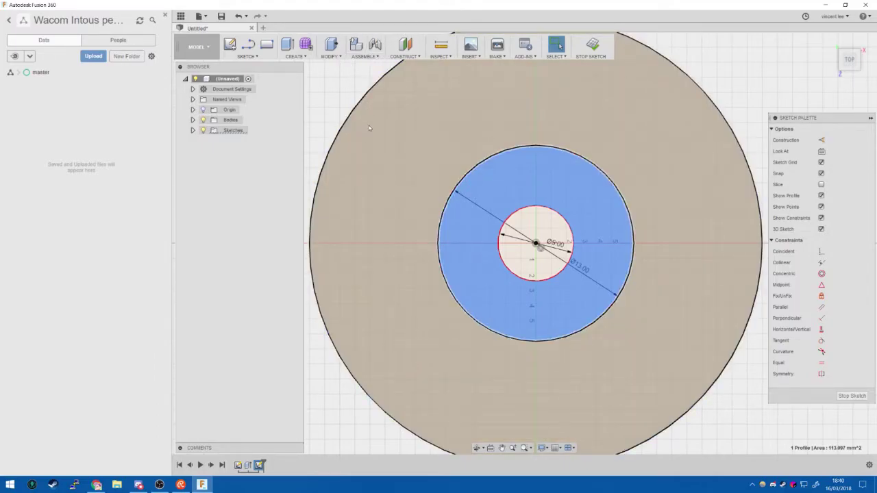
pyautogui.press('e')
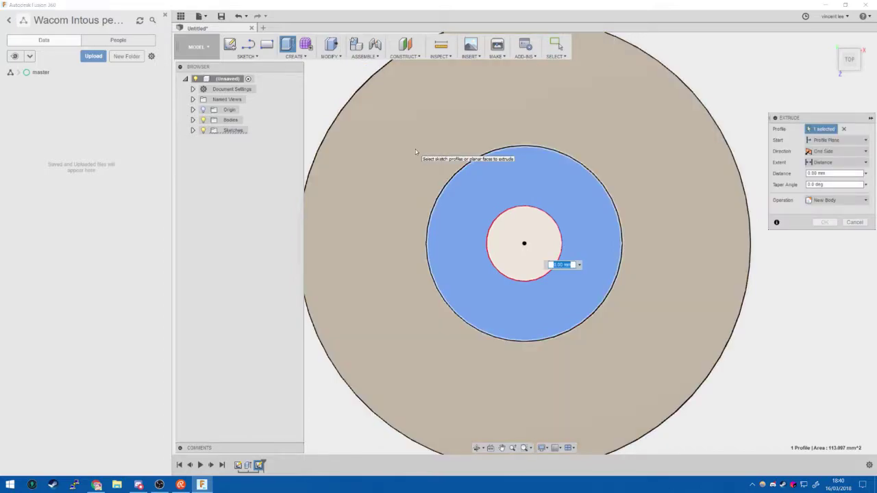
pyautogui.write('5')
pyautogui.press('Return')
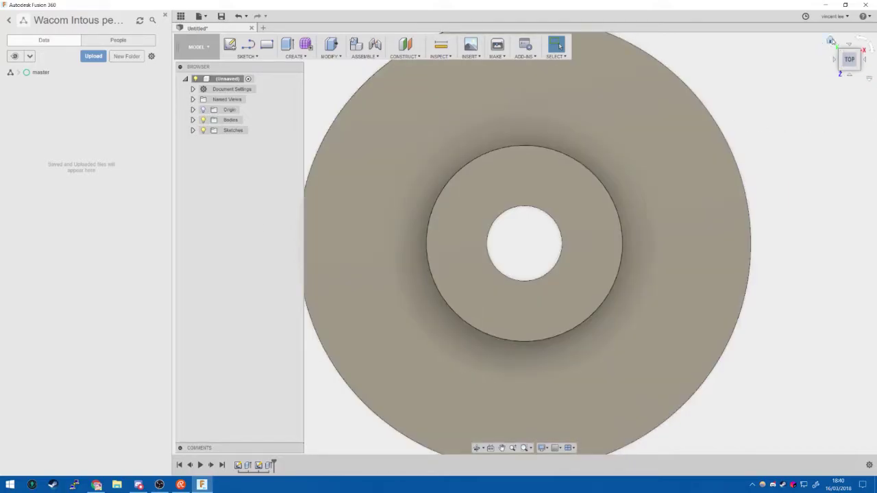
pyautogui.click(831, 41)
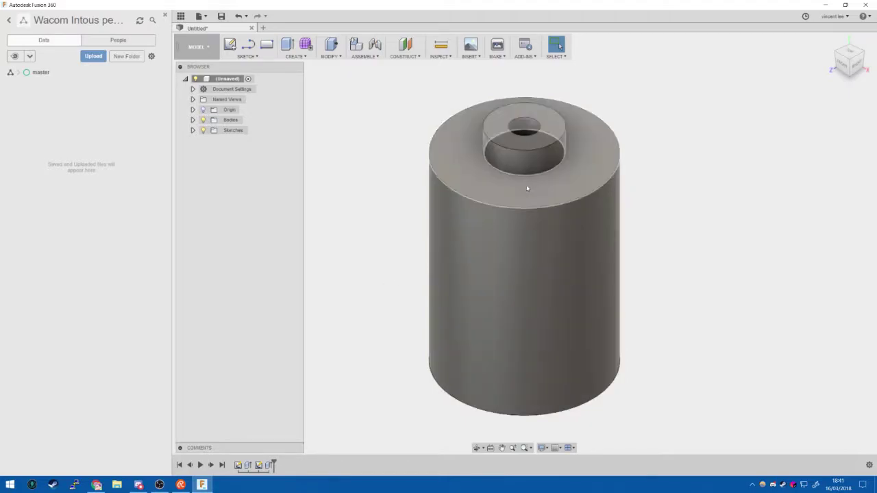
# Measure the distance between the raised inner ring's upper and lower outer edges, check its faces and clear the selection.
pyautogui.click(441, 45)
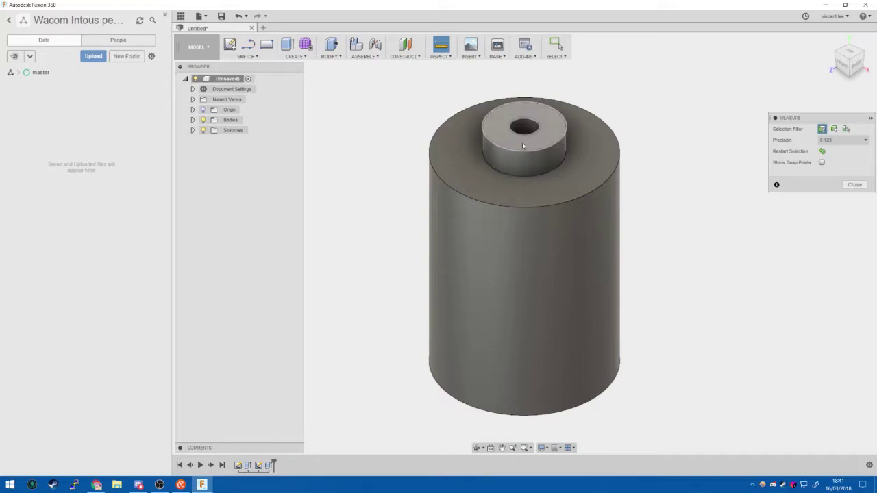
pyautogui.click(512, 172)
pyautogui.click(562, 126)
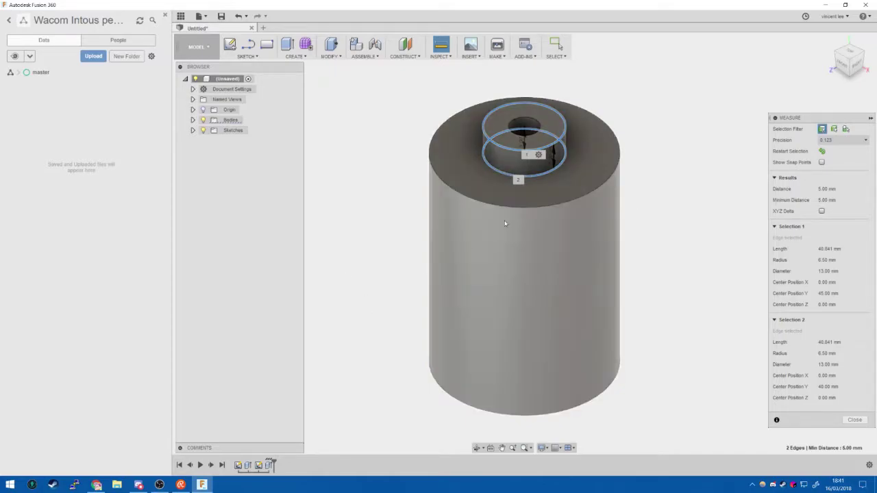
pyautogui.click(446, 407)
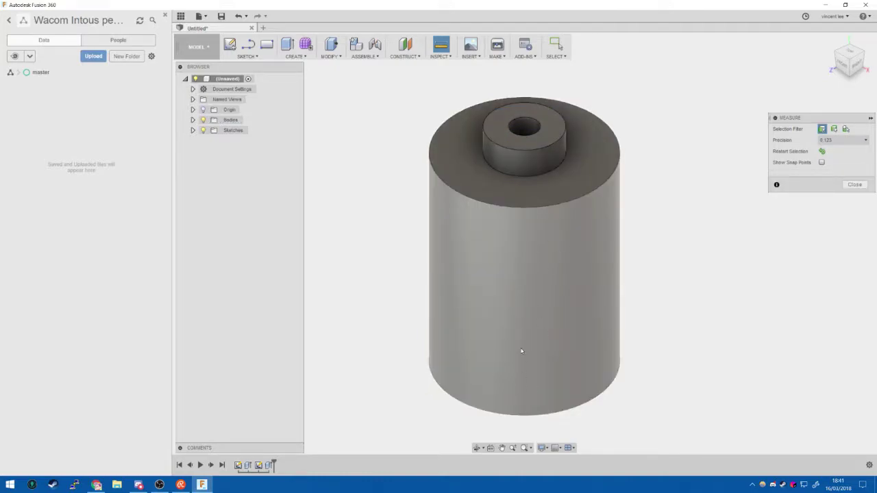
pyautogui.click(560, 147)
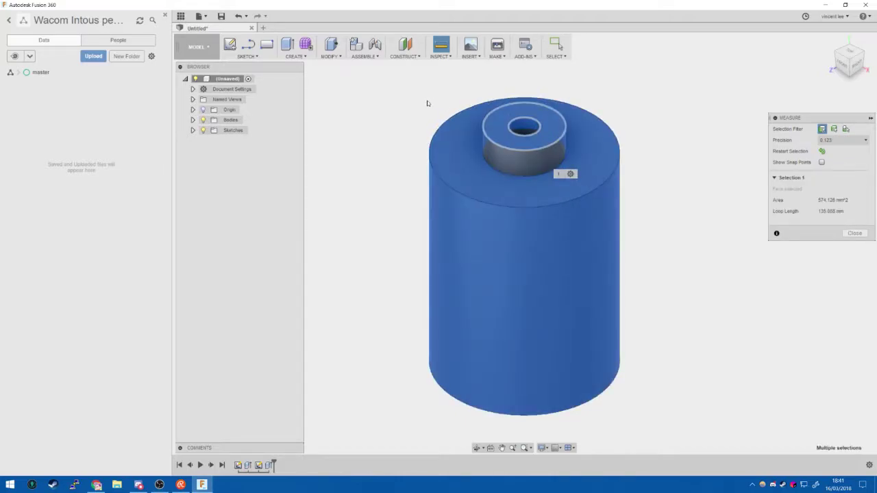
pyautogui.click(428, 104)
pyautogui.press('Escape')
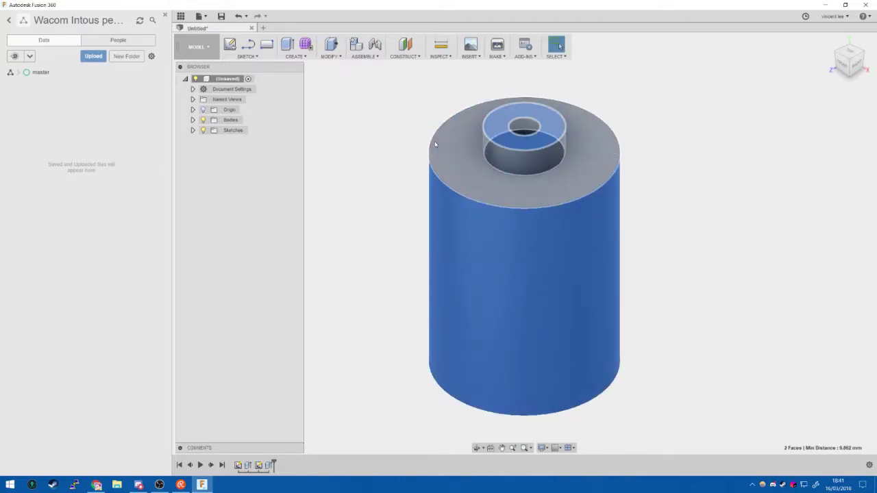
pyautogui.click(396, 129)
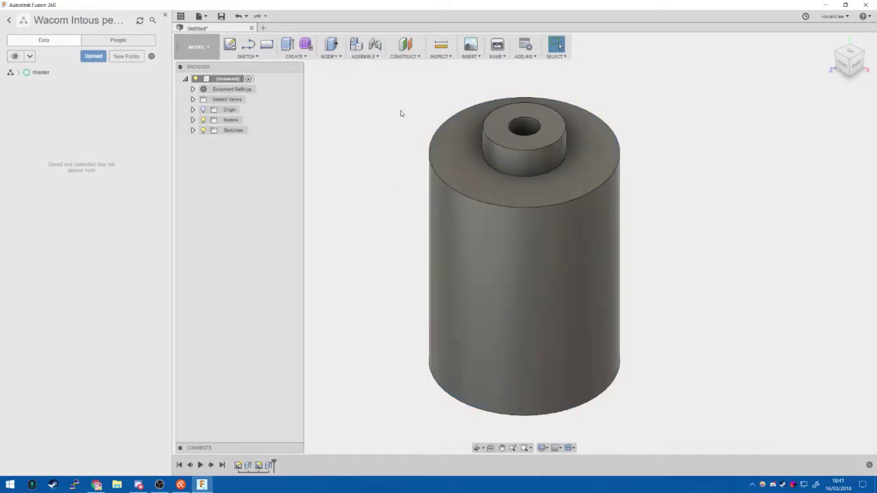
# Press Pull the raised inner ring's top face to a distance of -40 mm.
pyautogui.click(331, 44)
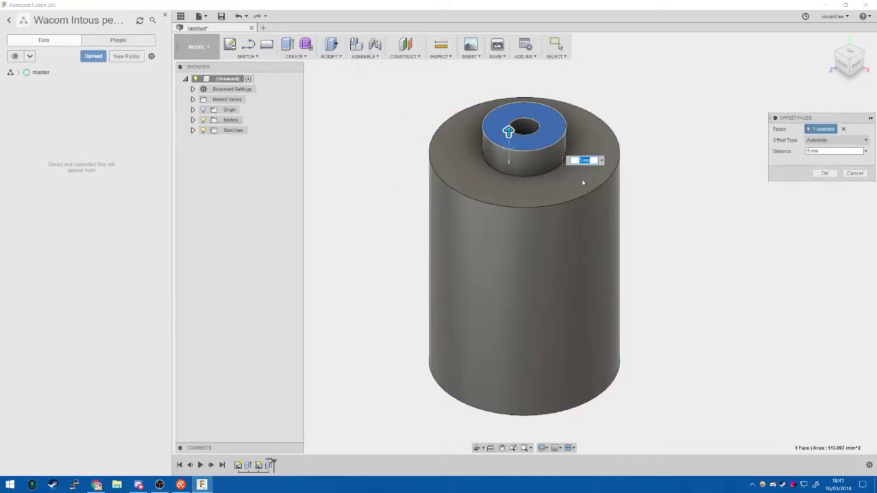
pyautogui.press('Return')
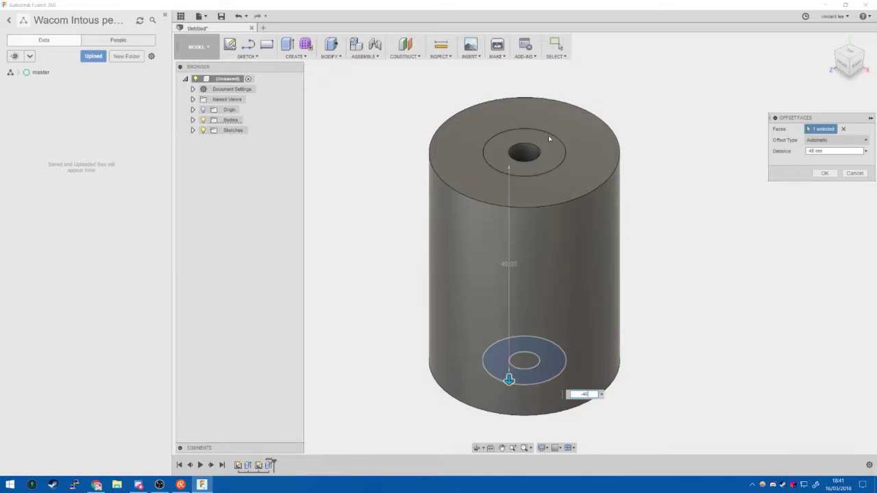
pyautogui.press('Return')
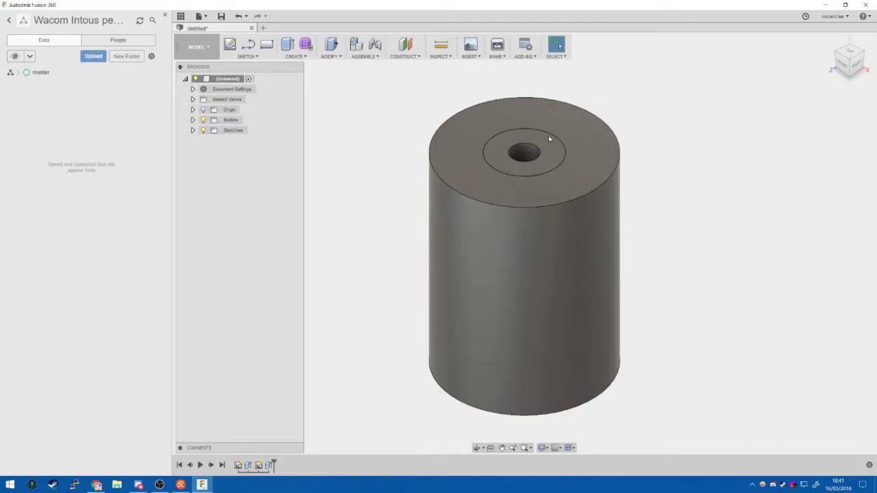
# Offset the upper face of the inner ring by -35 mm with Press Pull to recess it inside the bore.
pyautogui.click(519, 170)
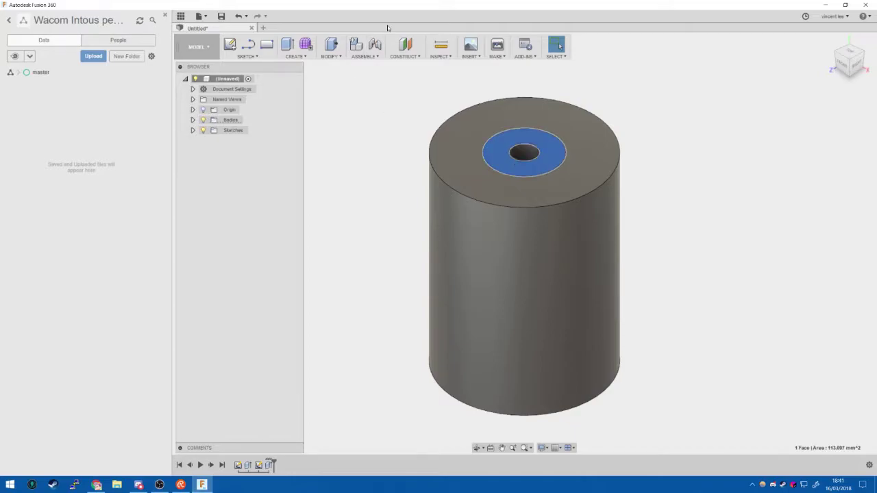
pyautogui.click(331, 45)
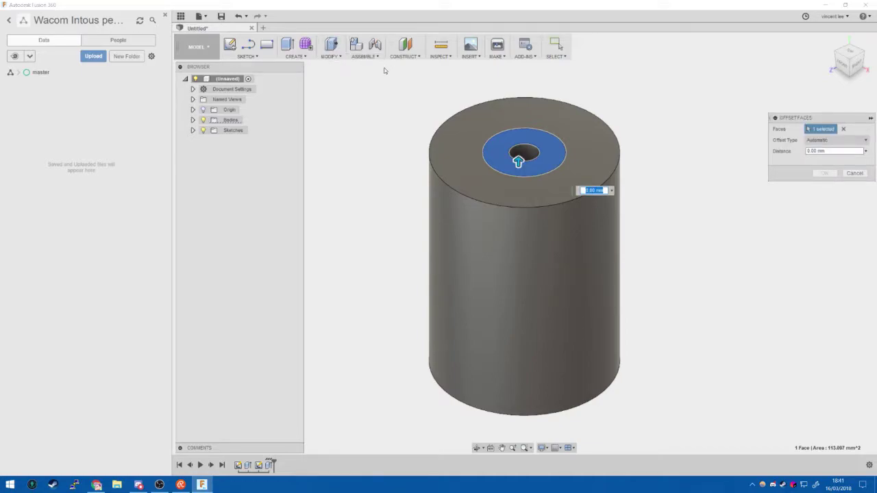
pyautogui.press('BackSpace')
pyautogui.write('-35')
pyautogui.press('Return')
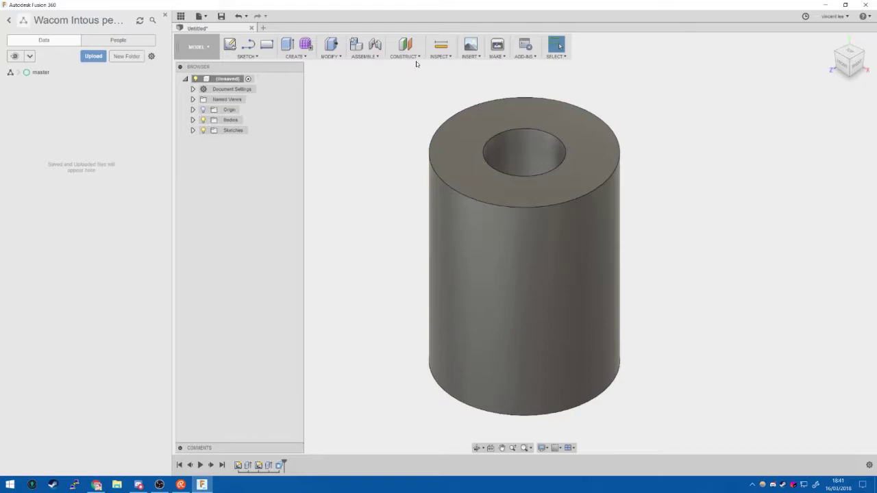
# Shorten the outer ring by changing the Press Pull distance of its top face.
pyautogui.click(847, 45)
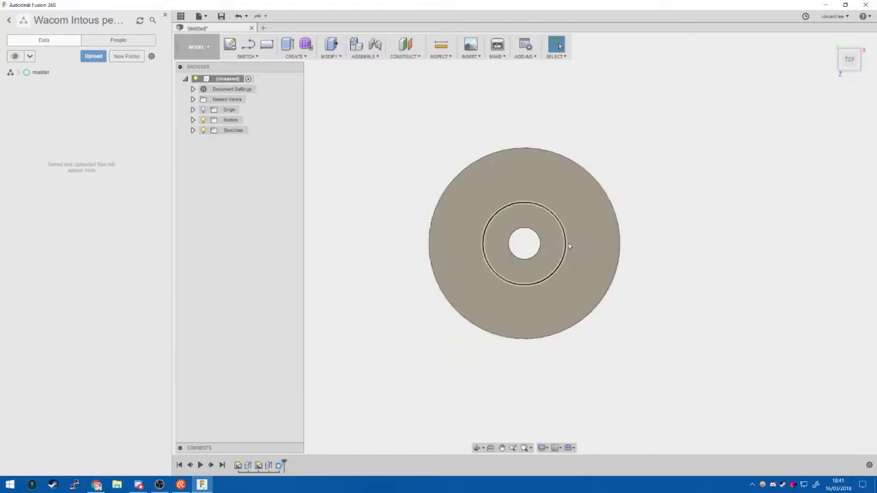
pyautogui.moveTo(871, 51)
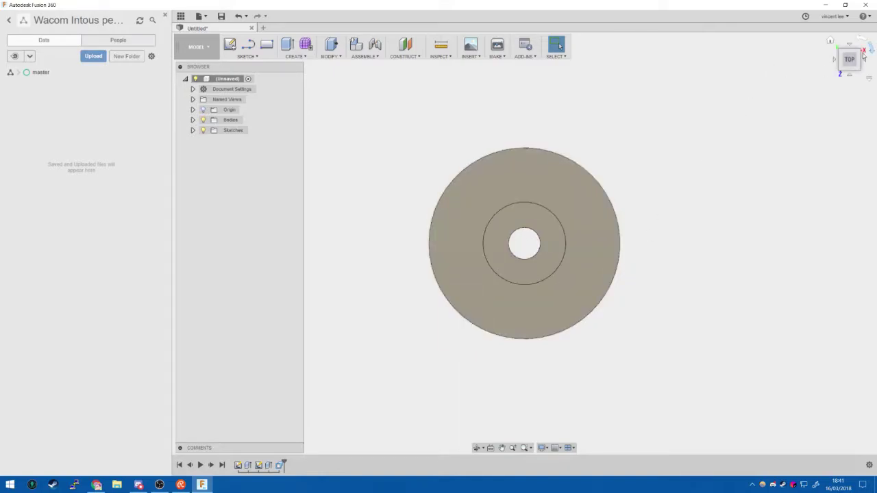
pyautogui.click(830, 42)
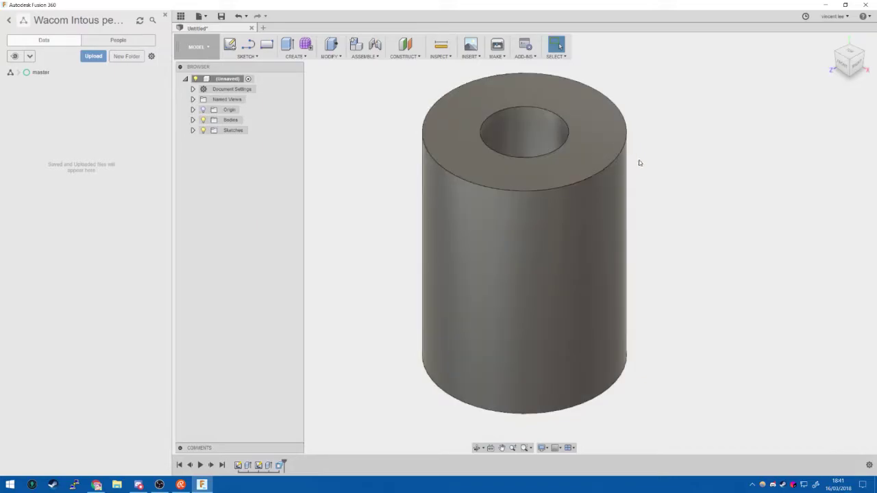
pyautogui.click(579, 120)
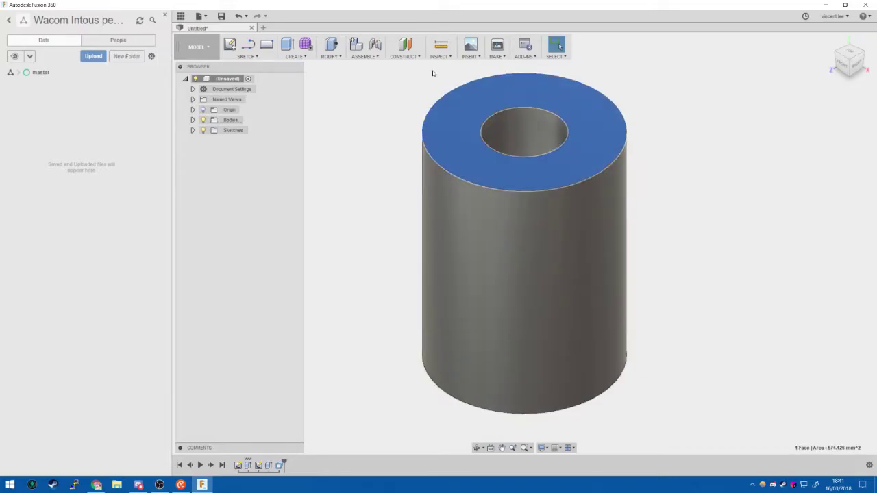
pyautogui.click(332, 45)
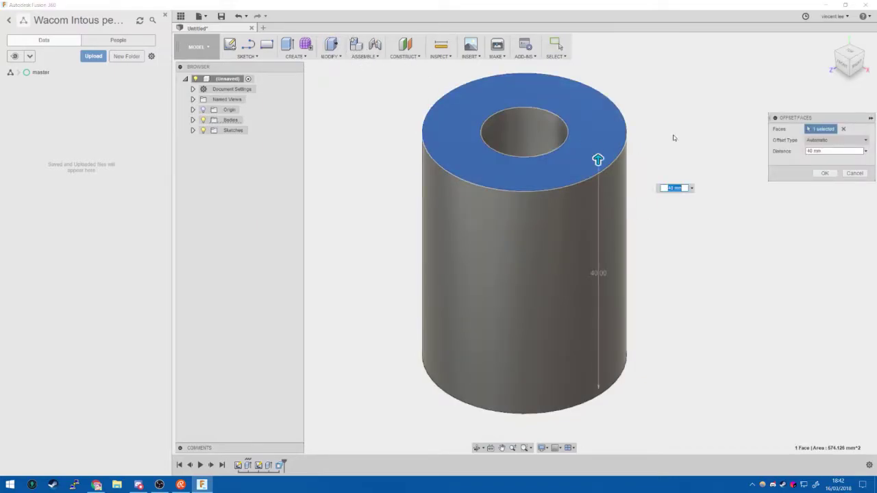
pyautogui.press('Return')
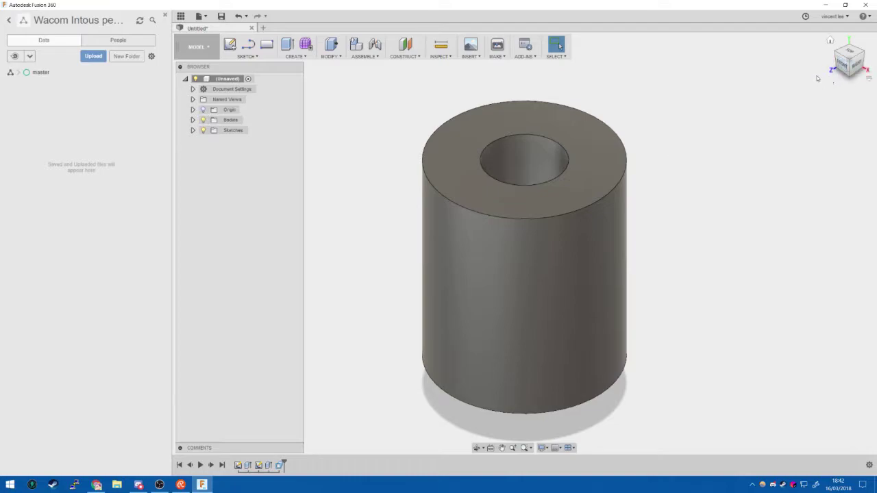
# Start a sketch on the horizontal origin plane with the Center Diameter Circle command and cancel the first circle at the origin.
pyautogui.moveTo(850, 53)
pyautogui.mouseDown()
pyautogui.moveTo(850, 76)
pyautogui.moveTo(849, 61)
pyautogui.mouseUp()
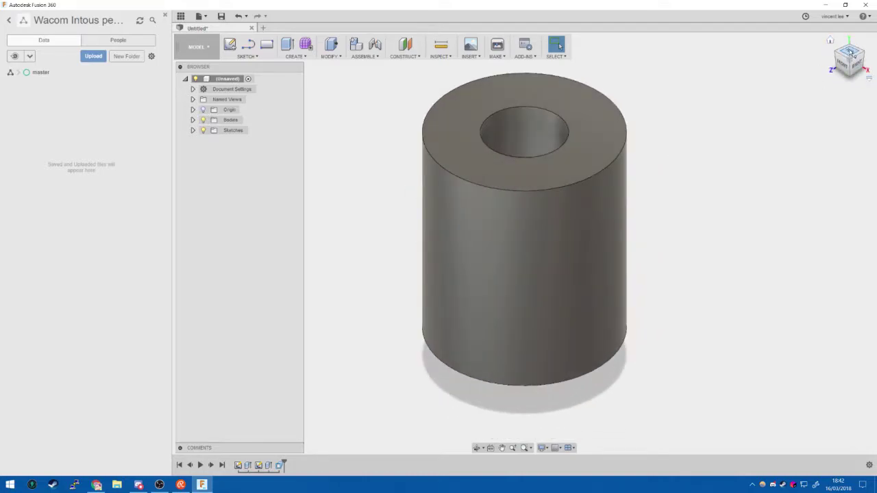
pyautogui.click(848, 55)
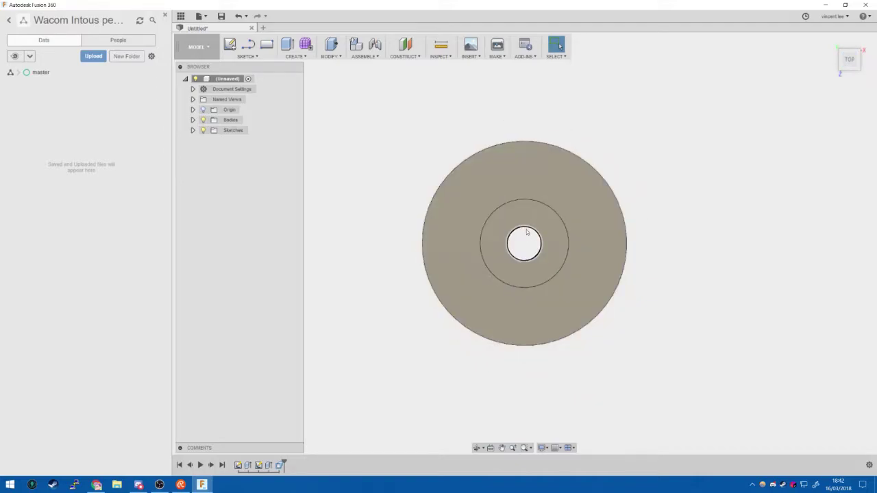
pyautogui.click(247, 56)
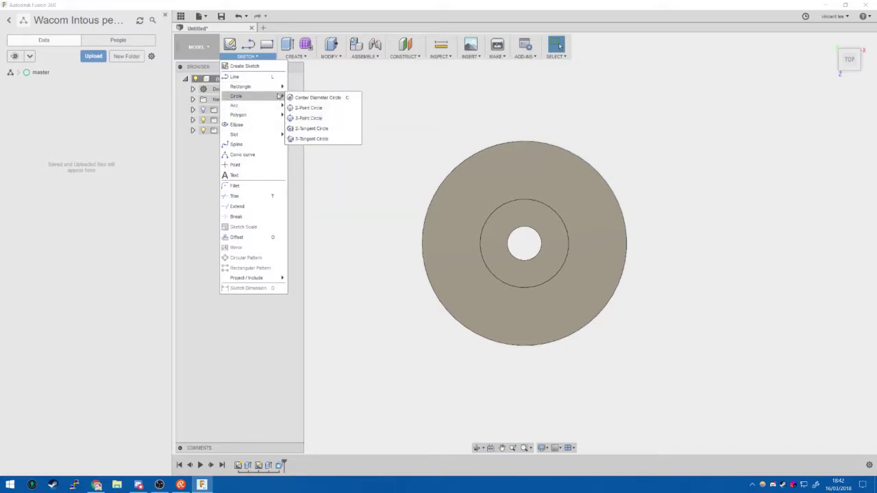
pyautogui.click(300, 99)
pyautogui.click(522, 241)
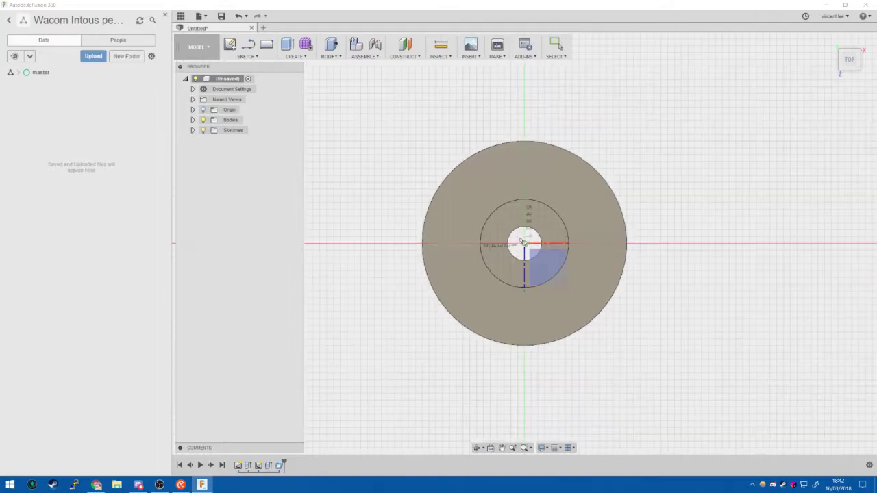
pyautogui.click(525, 243)
pyautogui.press('Escape')
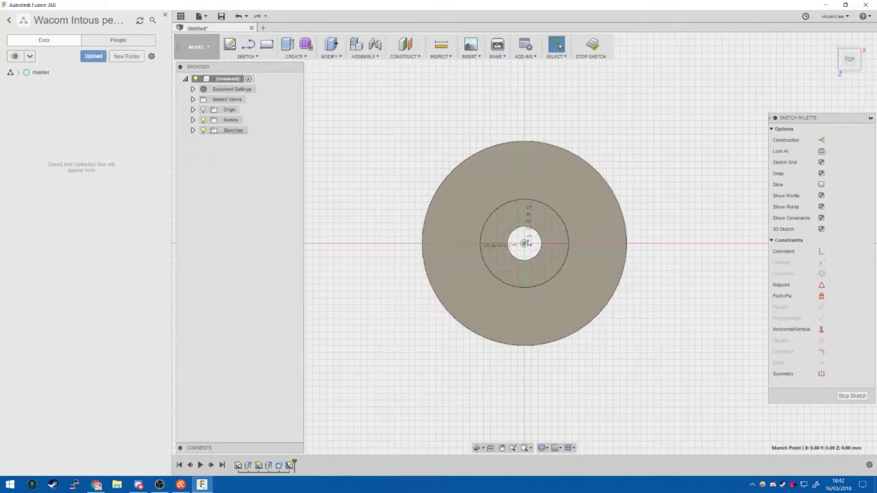
# Draw a circle centred on the origin and matching the 5 mm bore of the inner ring, and finish the sketch.
pyautogui.click(525, 244)
pyautogui.click(539, 251)
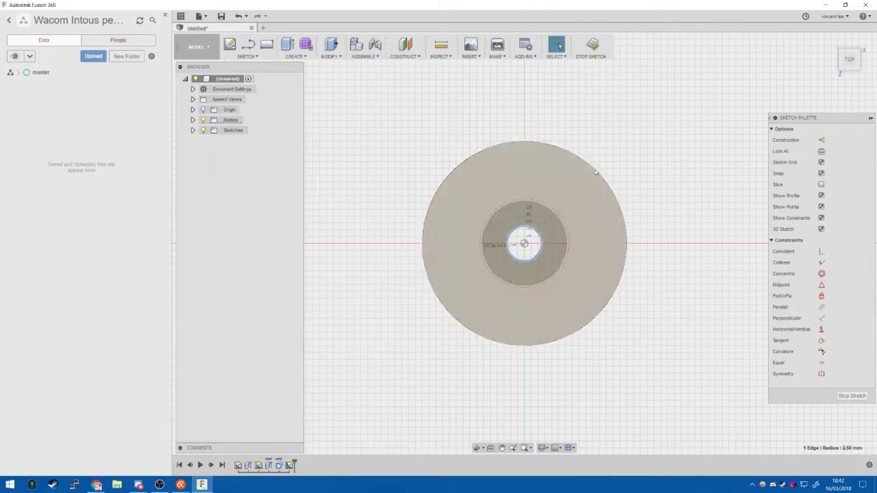
pyautogui.click(253, 57)
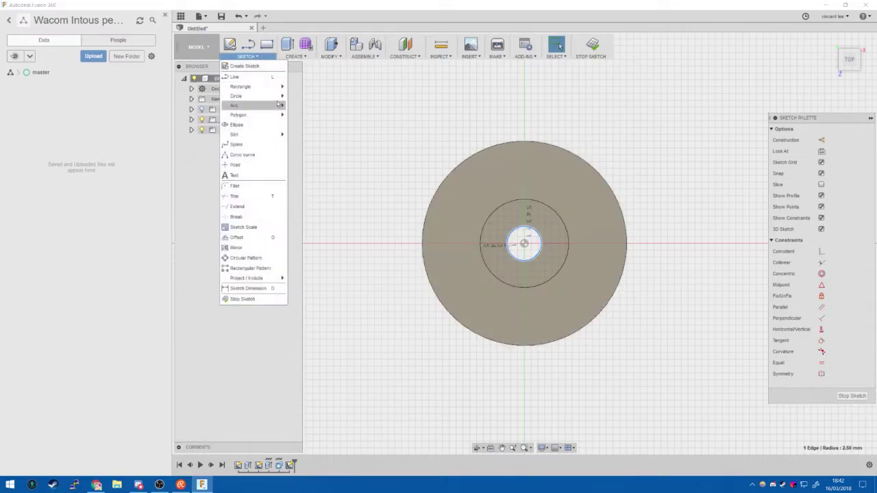
pyautogui.moveTo(278, 97)
pyautogui.click(317, 95)
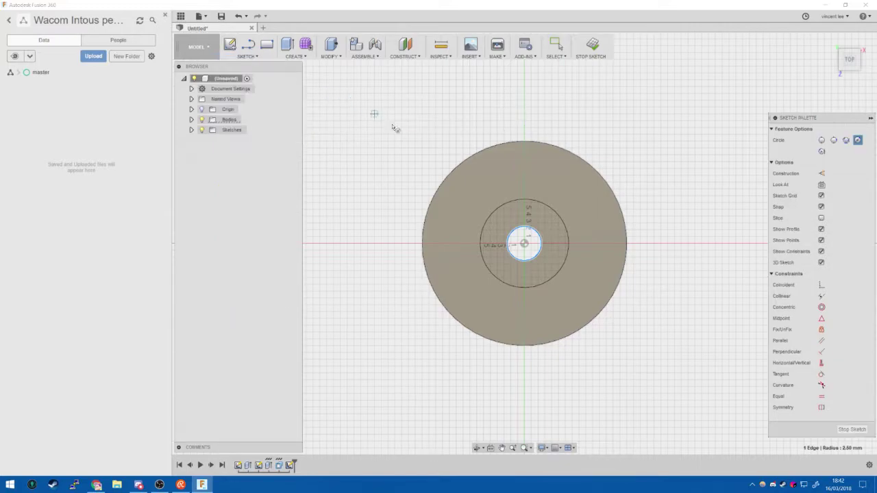
pyautogui.click(525, 243)
pyautogui.click(538, 237)
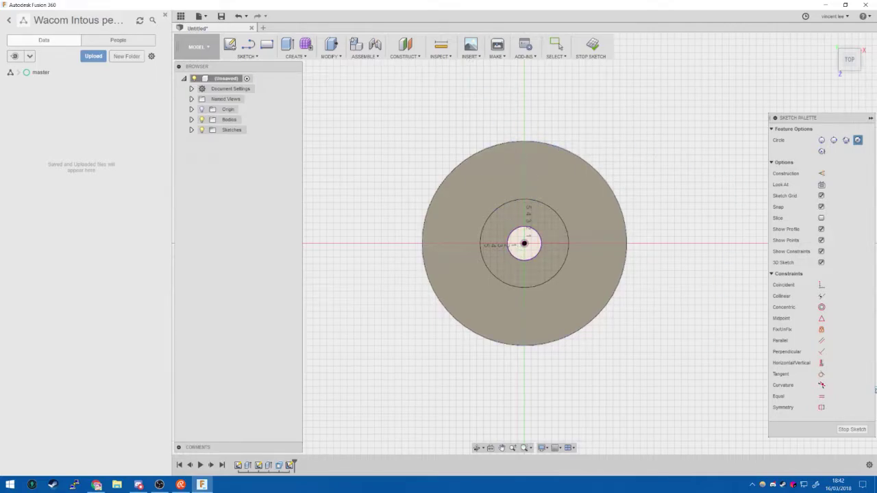
pyautogui.click(855, 428)
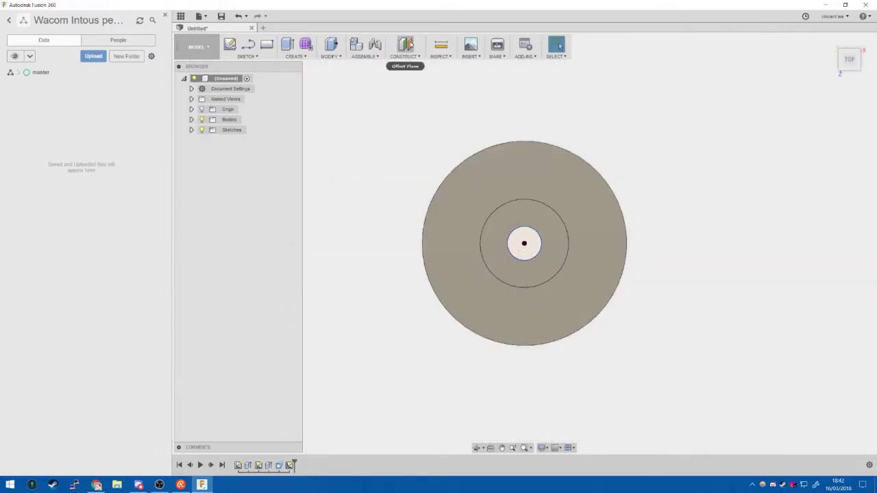
# Extrude the circular profile inside the inner ring's bore by 2.5 mm as a new body.
pyautogui.click(332, 44)
pyautogui.click(526, 242)
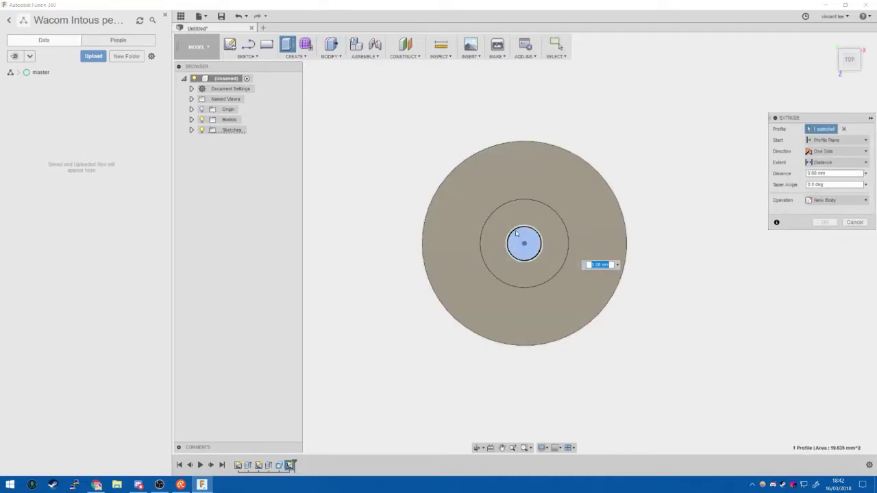
pyautogui.write('2.5')
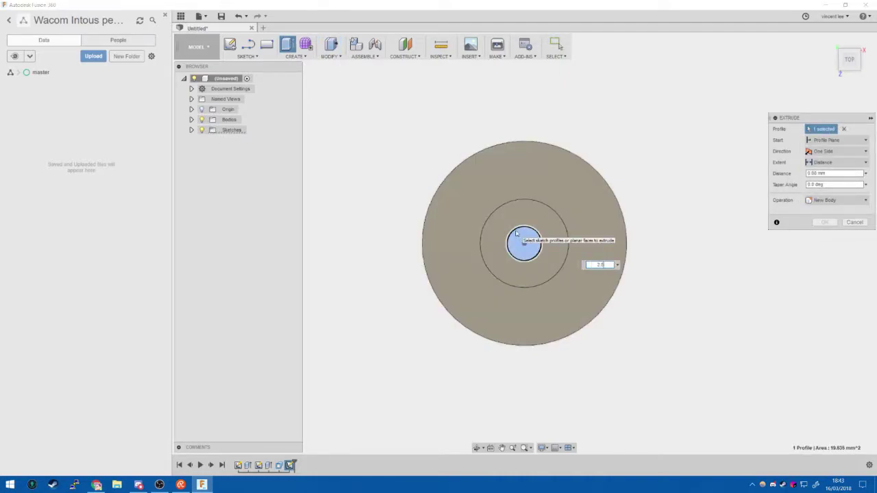
pyautogui.press('Return')
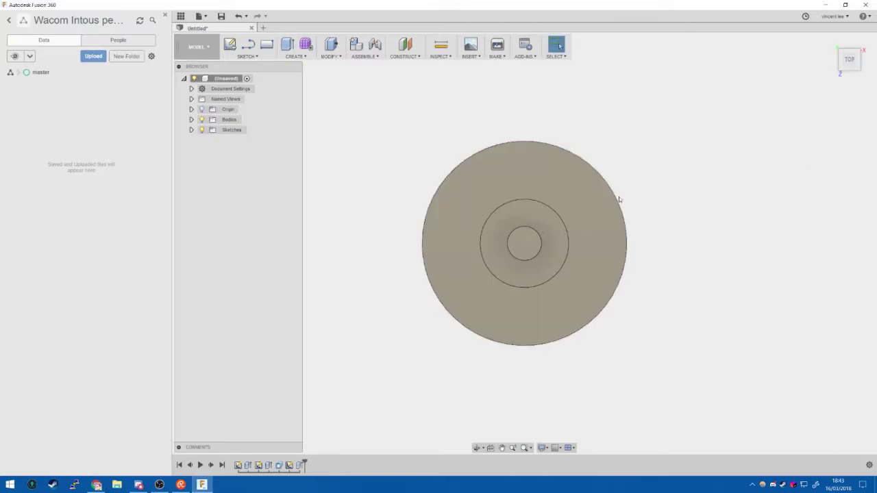
# Measure the inner ring protruding below the outer cylinder, between its cylindrical faces and between its lower and upper circular edges.
pyautogui.click(830, 40)
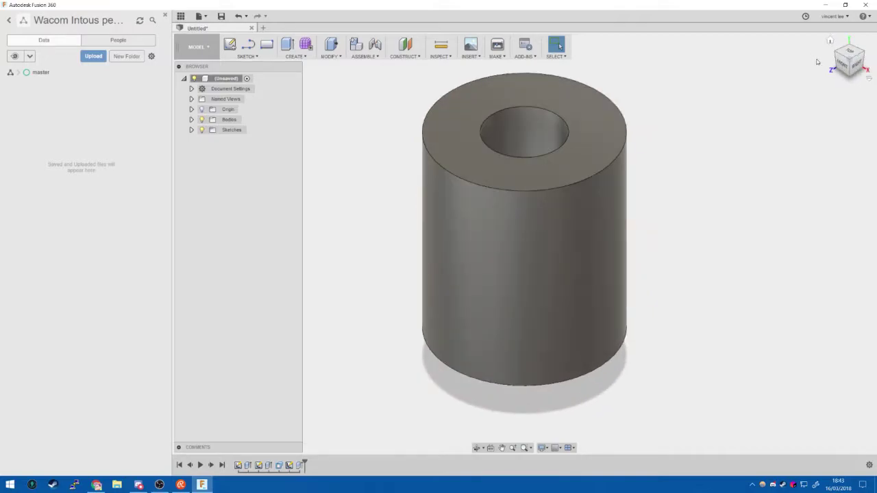
pyautogui.click(852, 75)
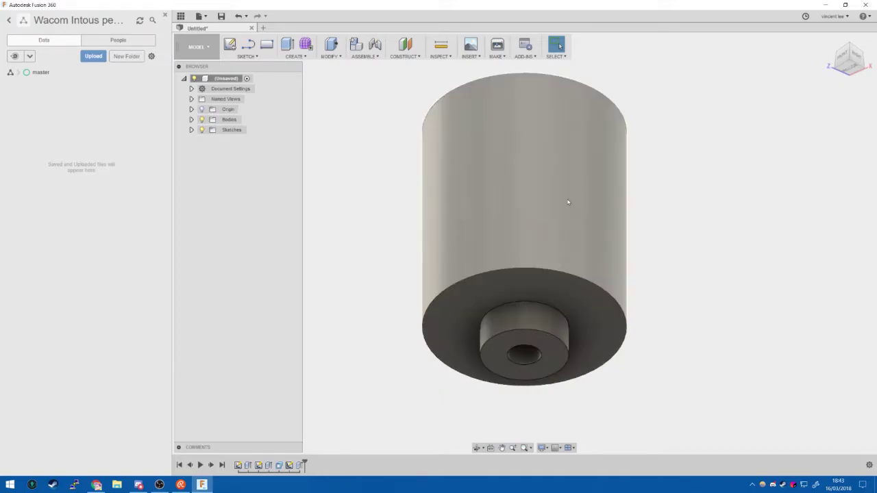
pyautogui.click(440, 44)
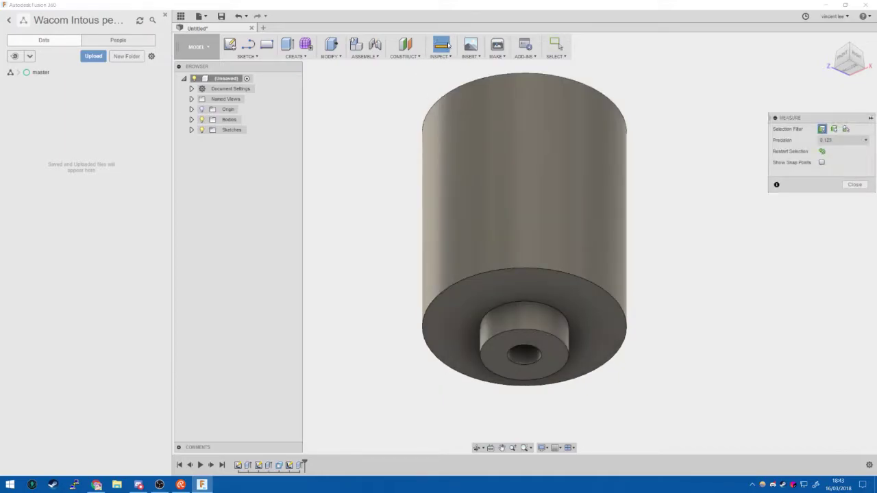
pyautogui.click(538, 332)
pyautogui.click(538, 332)
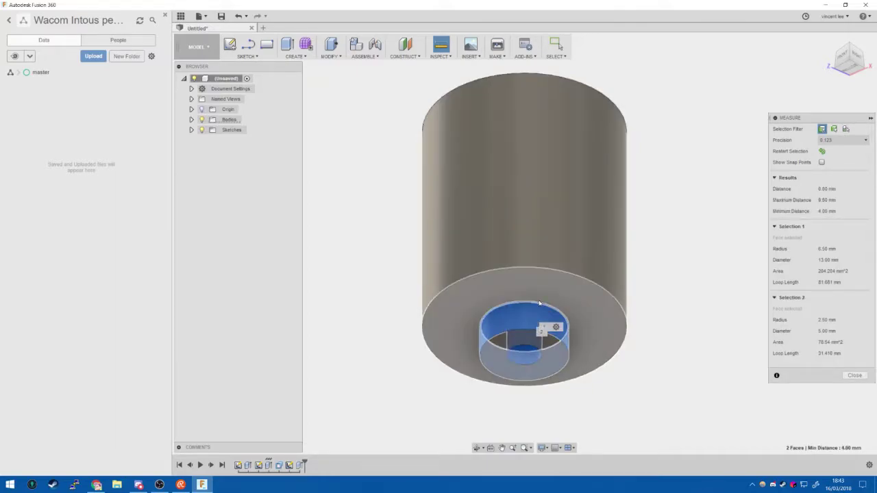
pyautogui.press('Escape')
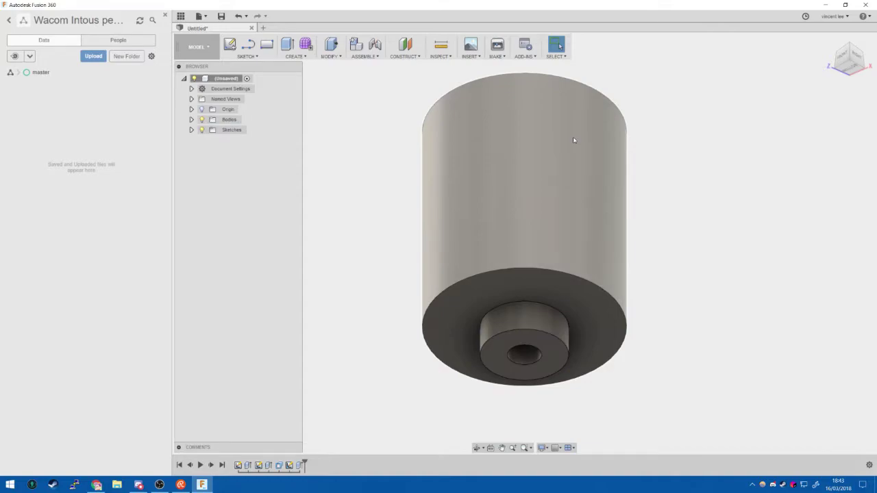
pyautogui.click(441, 44)
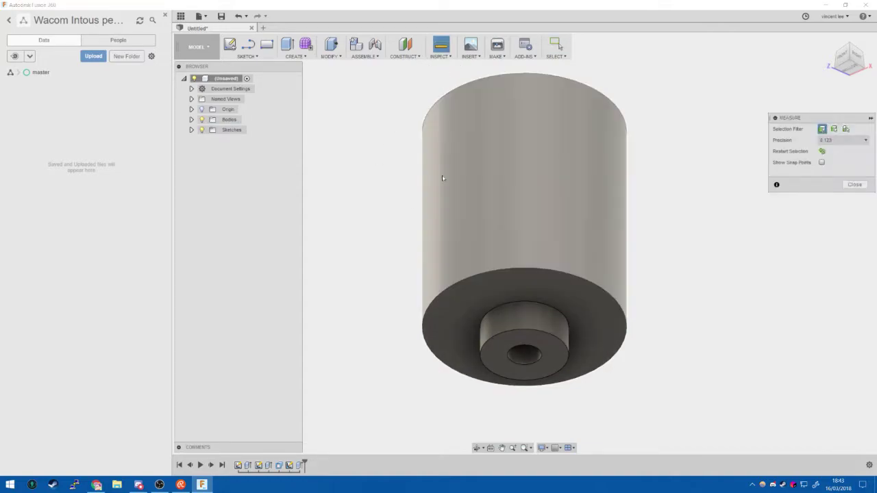
pyautogui.click(531, 327)
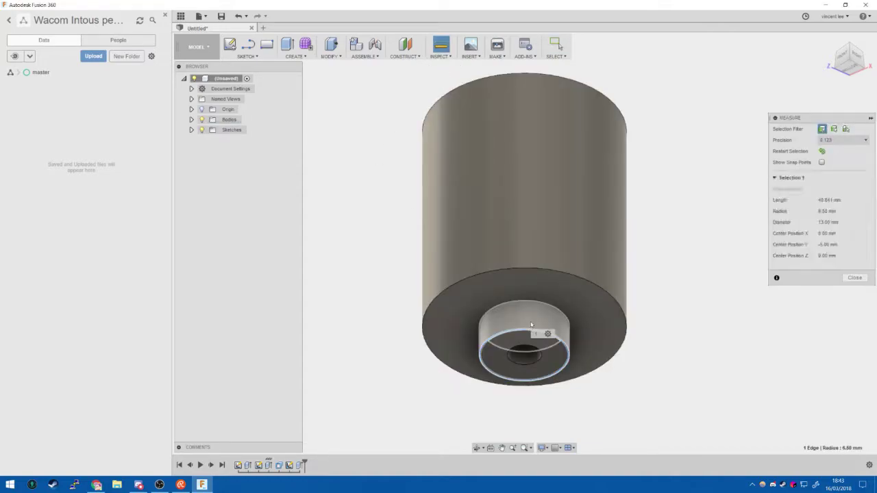
pyautogui.click(536, 306)
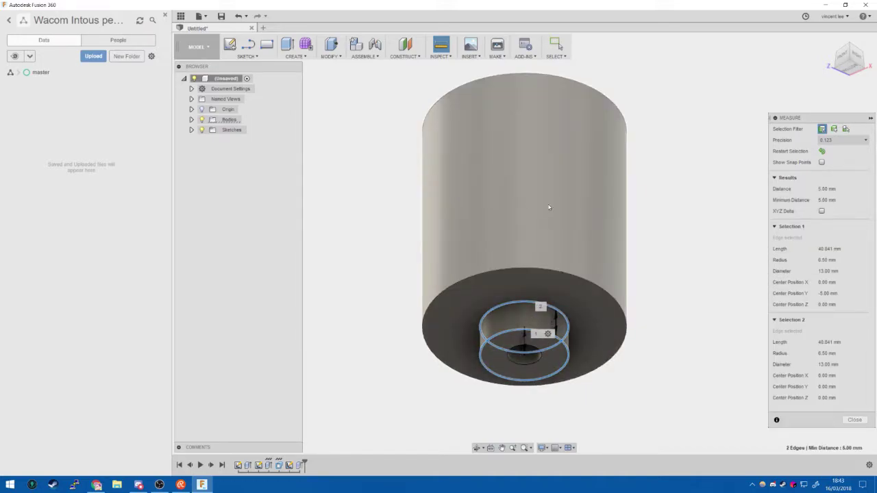
pyautogui.click(486, 220)
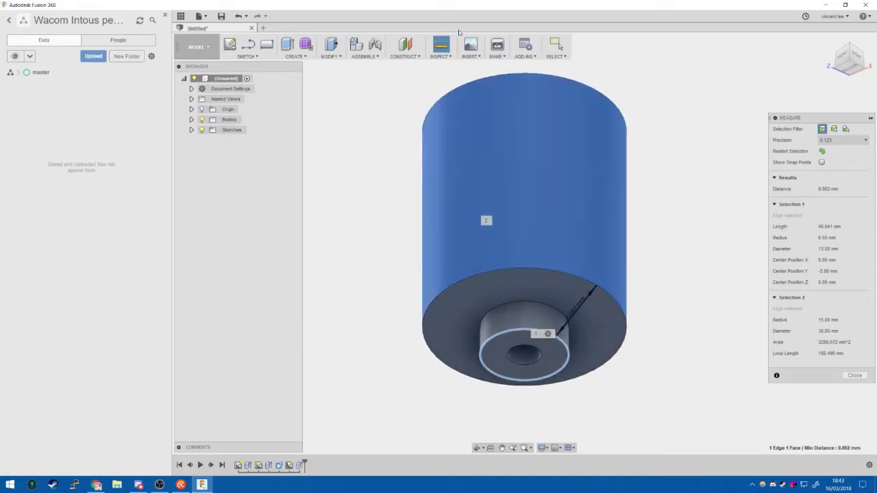
# Try to change the Press Pull offset on the protruding inner ring's lower face to 5 mm and 30 mm.
pyautogui.click(332, 45)
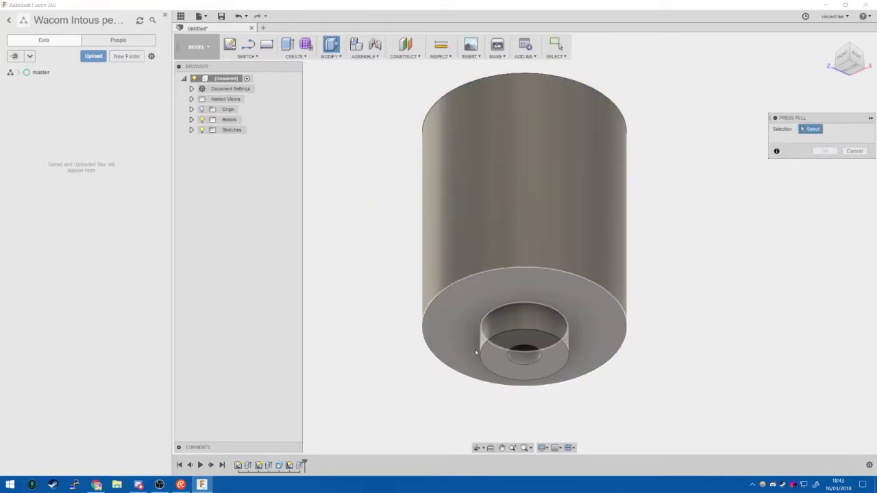
pyautogui.click(498, 343)
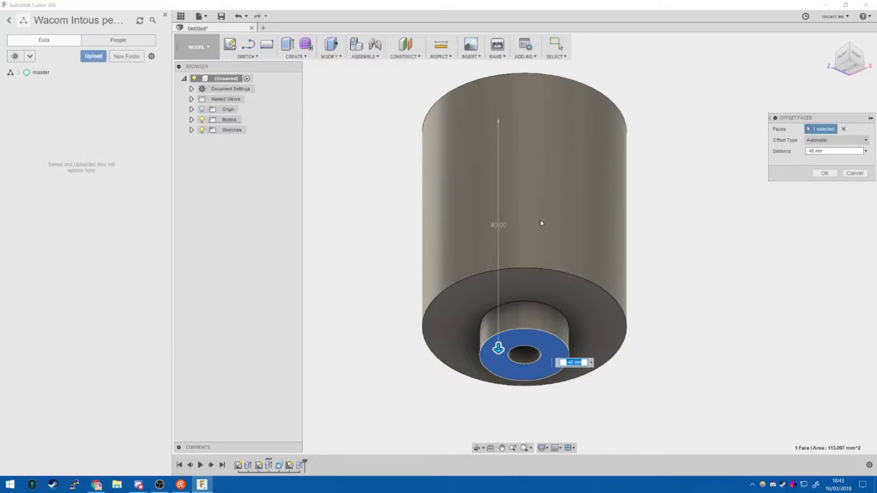
pyautogui.write('5')
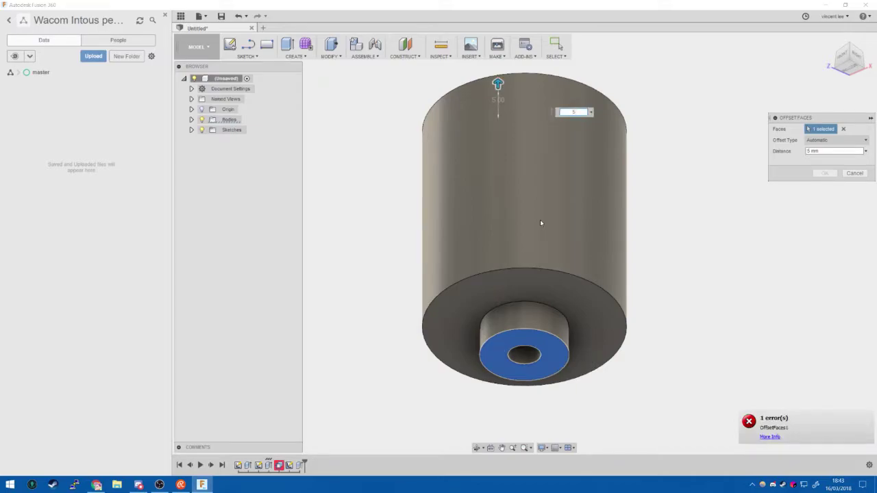
pyautogui.write('30')
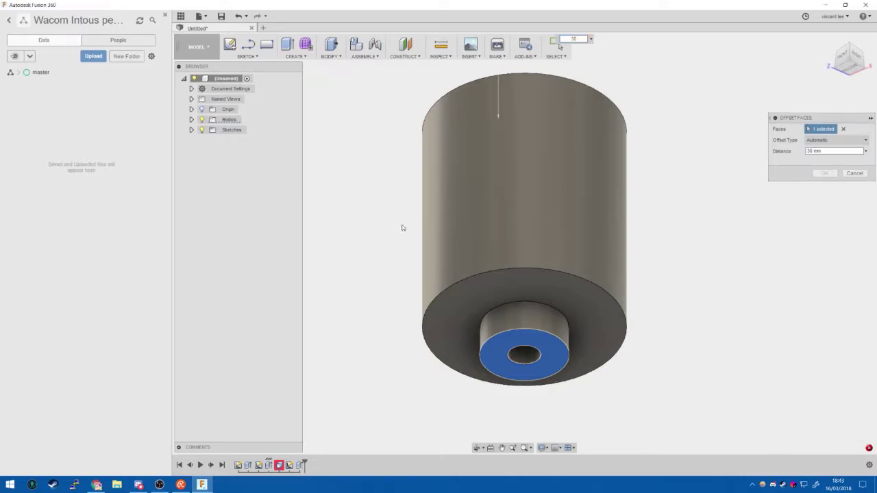
pyautogui.press('Return')
pyautogui.press('Escape')
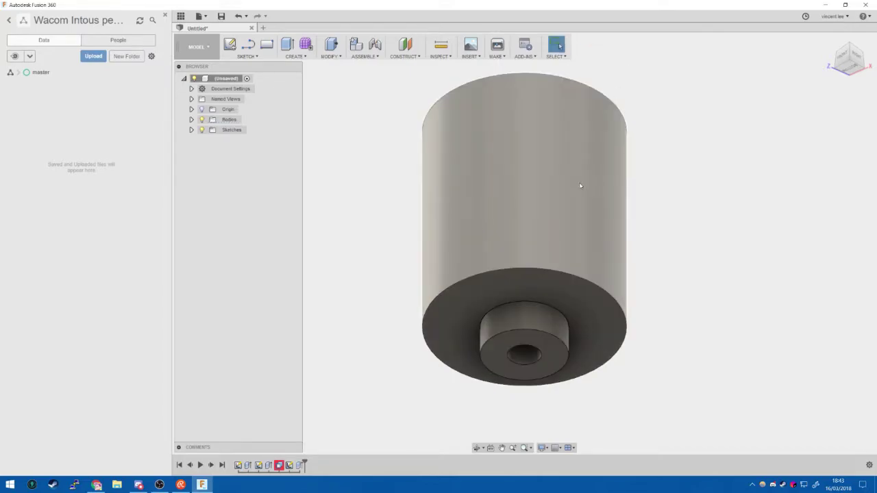
# Undo the face offsets and ring extrusions back to the original sketch of three concentric circles.
pyautogui.press('l')
pyautogui.click(553, 340)
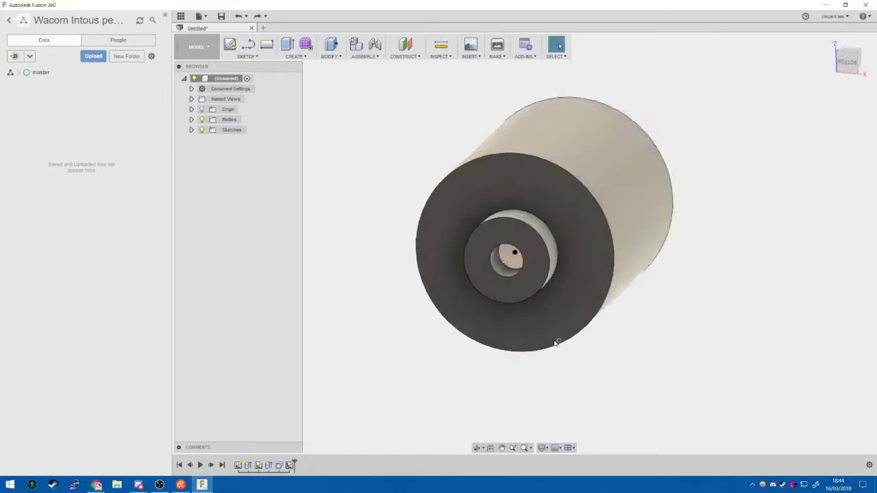
pyautogui.hotkey('ctrl', 'z')
pyautogui.hotkey('ctrl', 'z')
pyautogui.hotkey('ctrl', 'z')
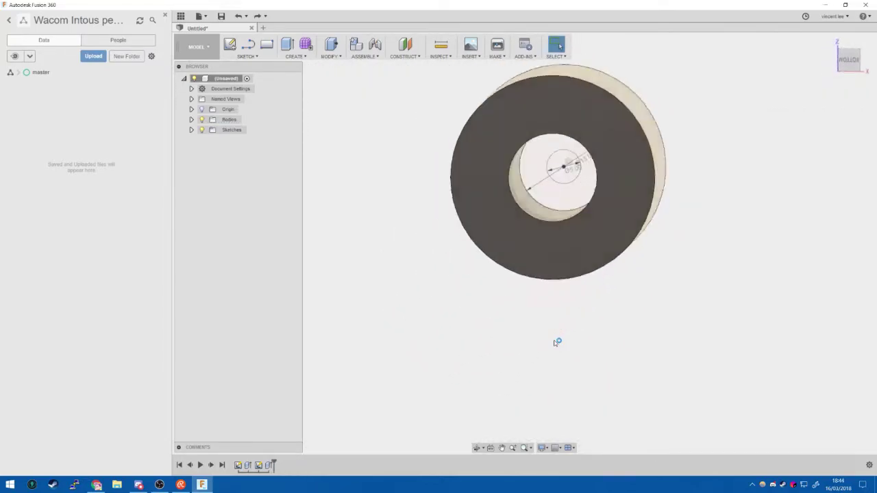
pyautogui.hotkey('ctrl', 'z')
pyautogui.hotkey('ctrl', 'z')
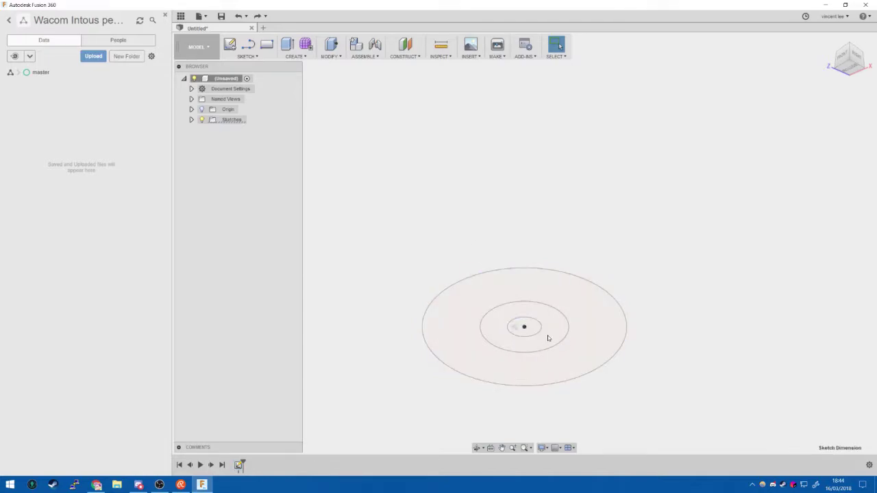
# Extrude the outer ring profile between the largest and middle circles by 35 mm as a new body.
pyautogui.click(490, 300)
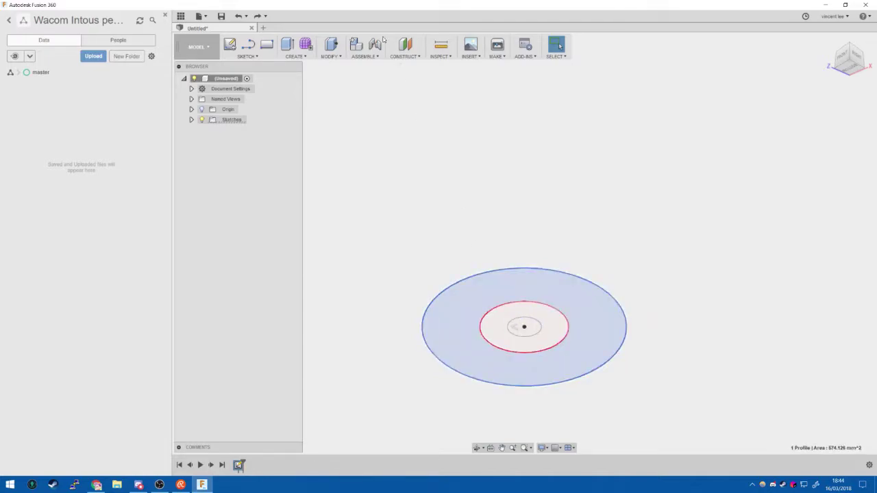
pyautogui.click(291, 48)
pyautogui.write('35')
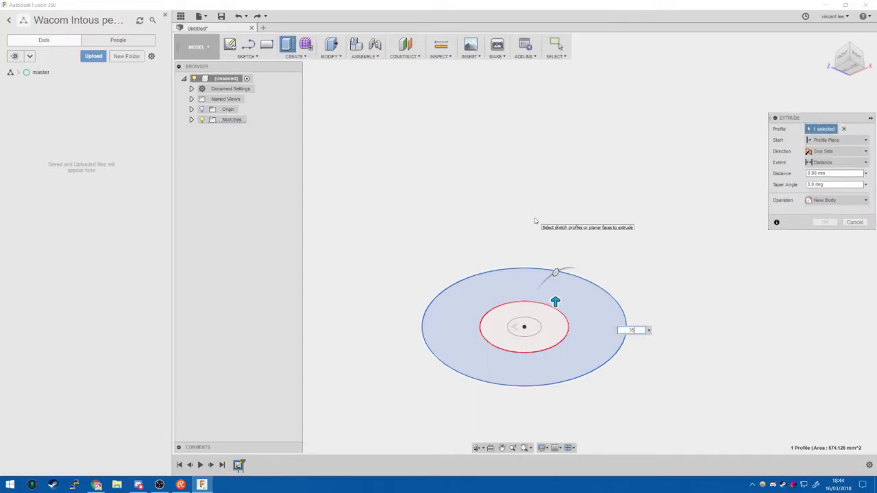
pyautogui.press('Return')
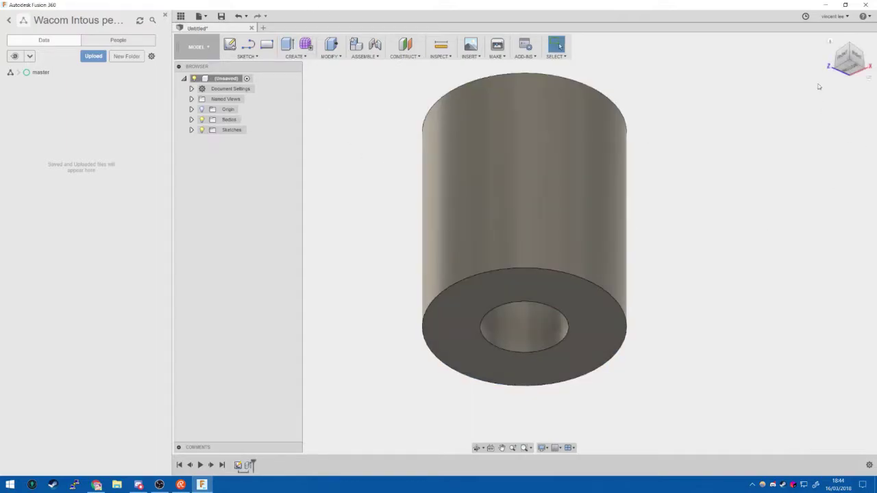
# Start a Cylinder primitive on the horizontal origin plane, centred on the origin, with a 13 mm diameter matching the outer ring's bore.
pyautogui.click(831, 40)
pyautogui.click(848, 57)
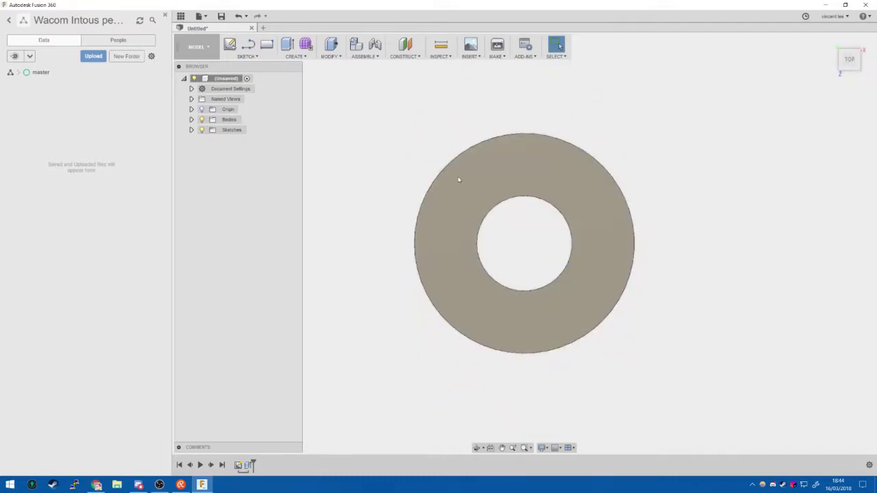
pyautogui.click(293, 56)
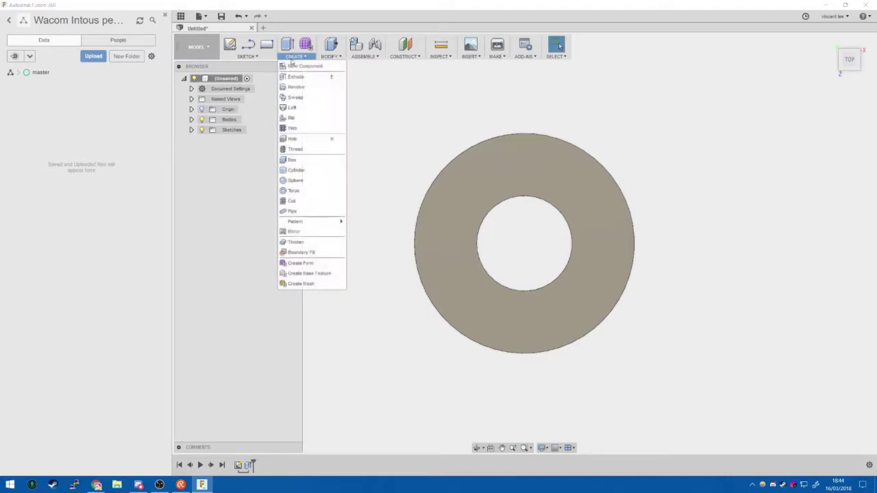
pyautogui.click(298, 170)
pyautogui.click(524, 247)
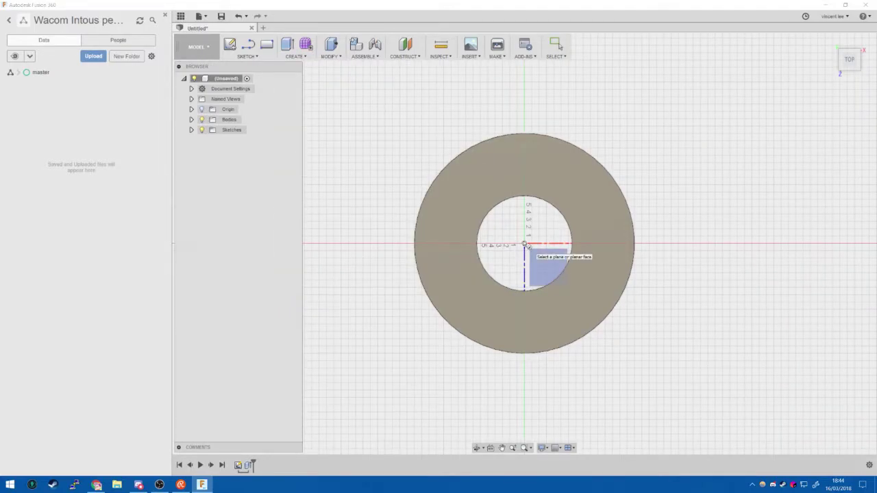
pyautogui.click(525, 248)
pyautogui.click(525, 245)
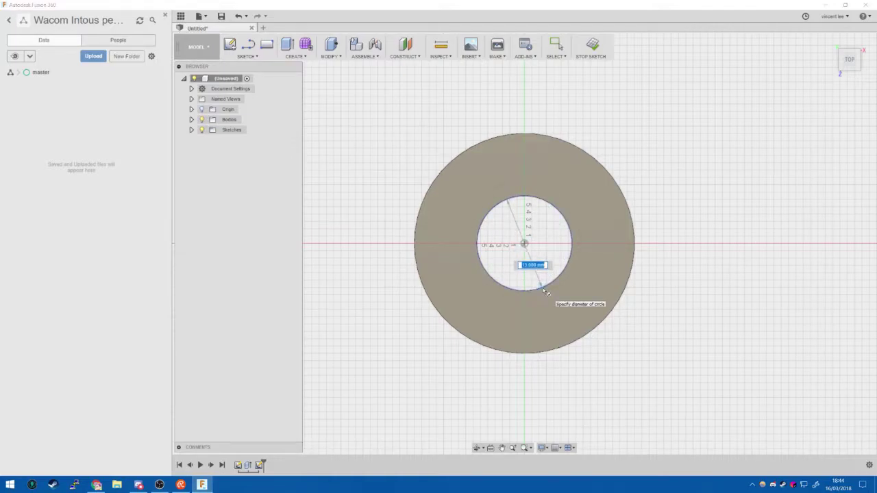
pyautogui.press('Return')
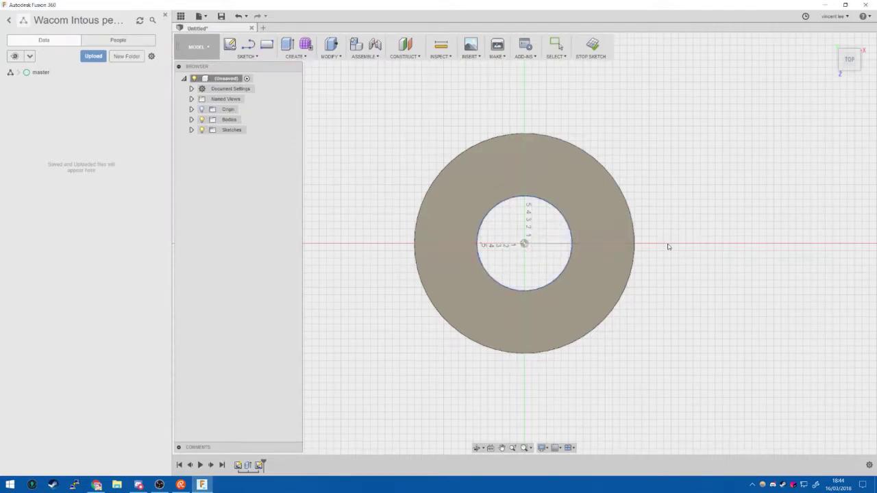
# Set the 13 mm cylinder's height to 5 mm and complete it.
pyautogui.click(832, 42)
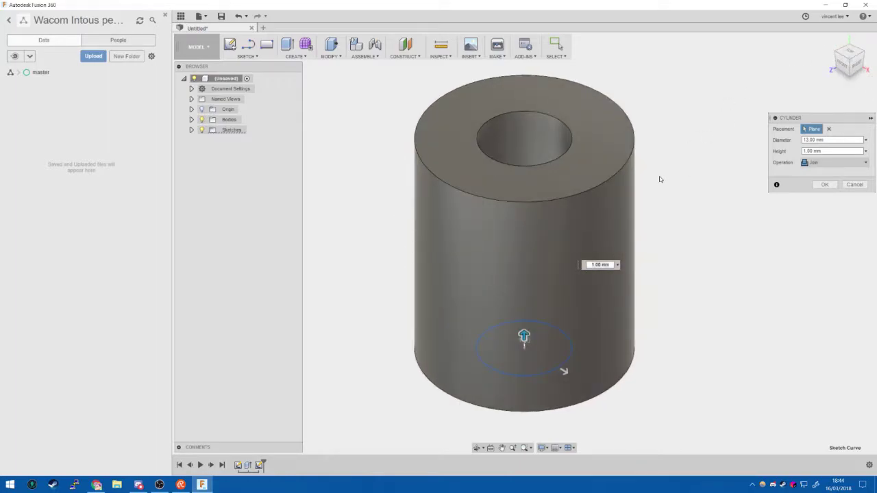
pyautogui.click(617, 264)
pyautogui.click(600, 265)
pyautogui.write('5')
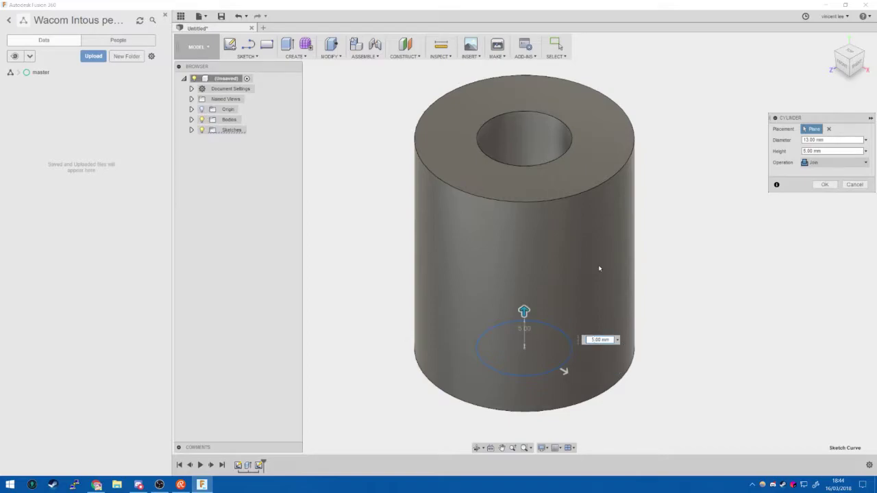
pyautogui.press('Escape')
# Start another Cylinder primitive on the inner cylinder's top face, centred on the origin, with a 5 mm diameter.
pyautogui.click(850, 53)
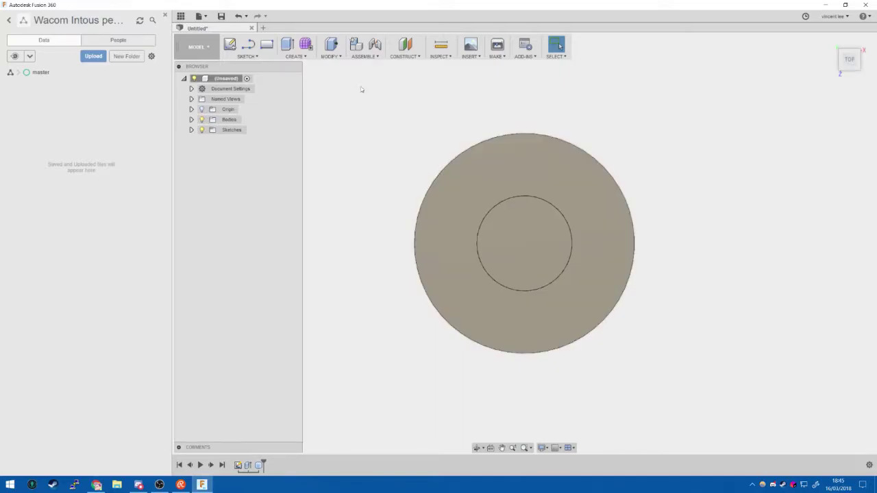
pyautogui.click(296, 56)
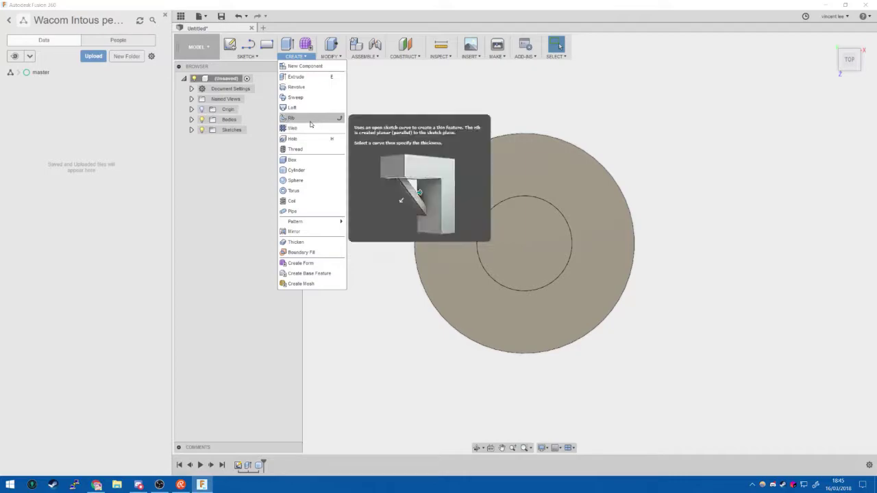
pyautogui.click(320, 170)
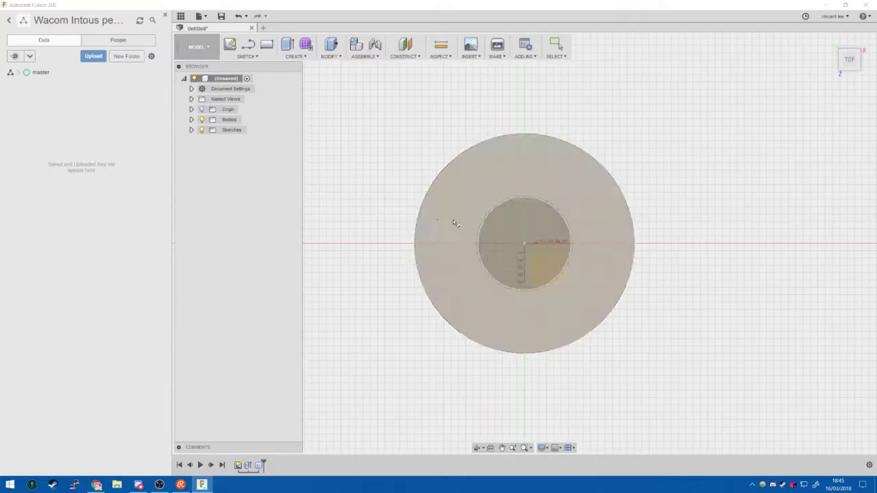
pyautogui.click(524, 245)
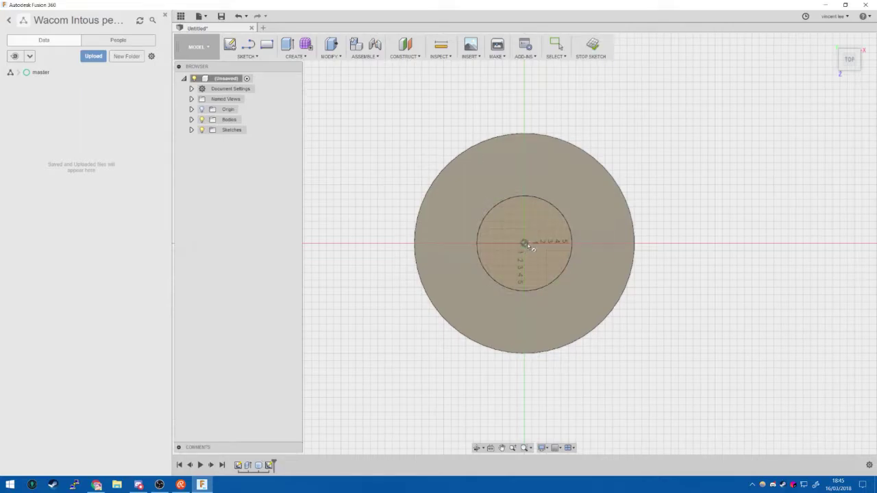
pyautogui.click(525, 244)
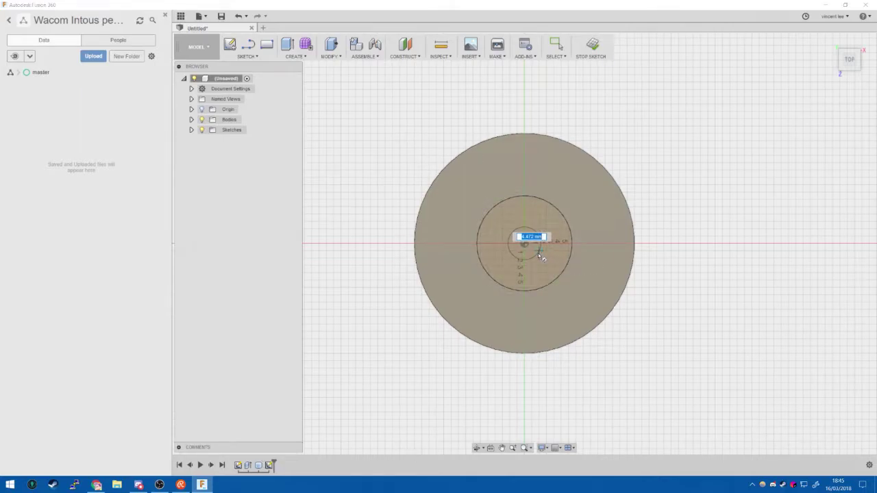
pyautogui.write('1')
pyautogui.press('Tab')
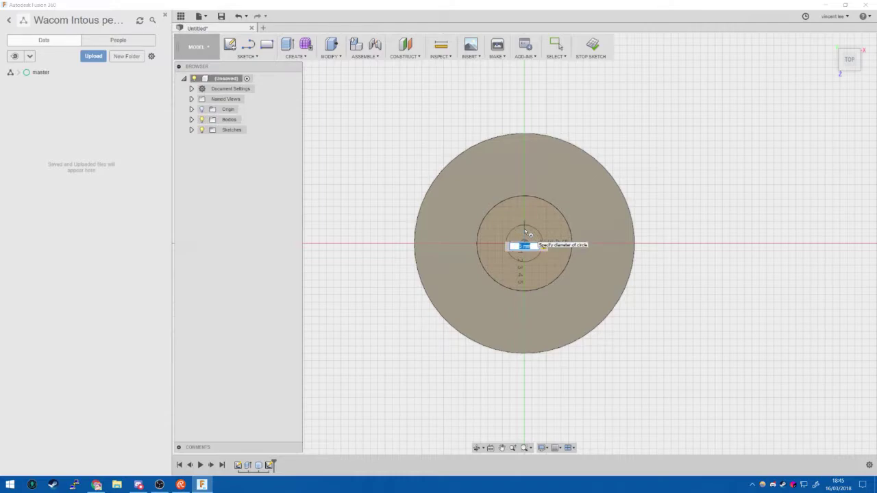
pyautogui.press('Return')
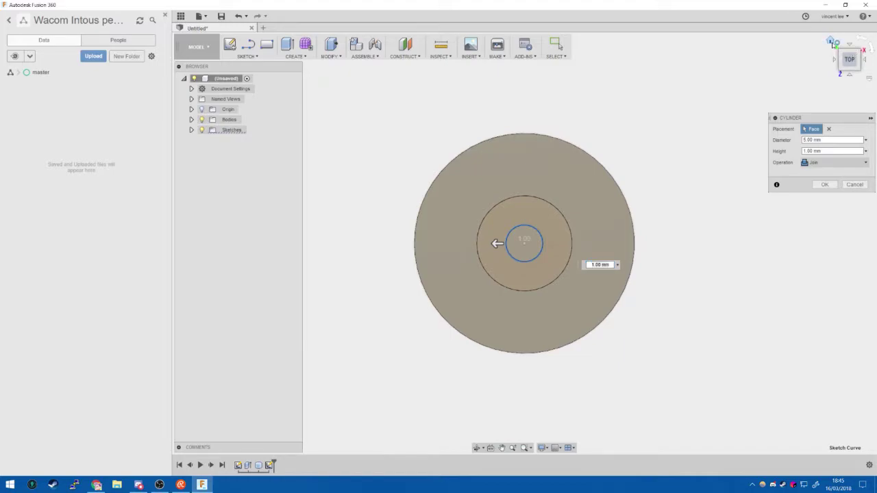
# Set the 5 mm cylinder's height to -2.5 mm to recess it into the inner cylinder, and complete it.
pyautogui.click(831, 42)
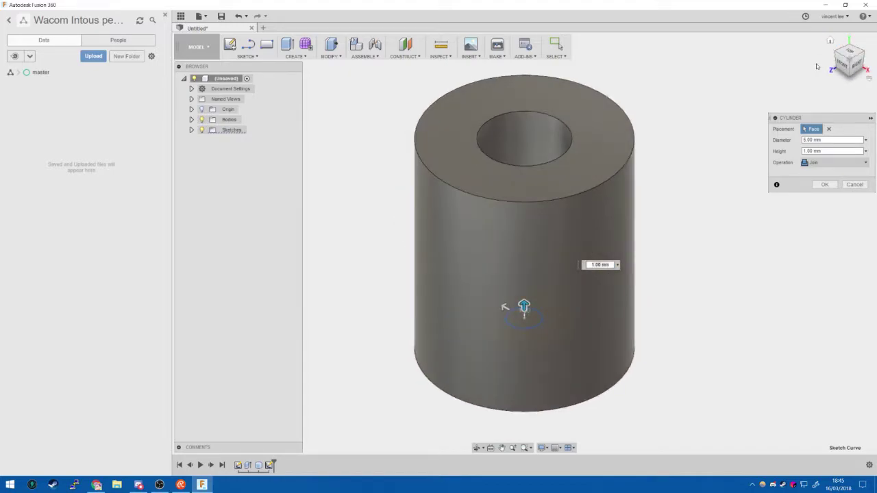
pyautogui.scroll(1, 816, 65)
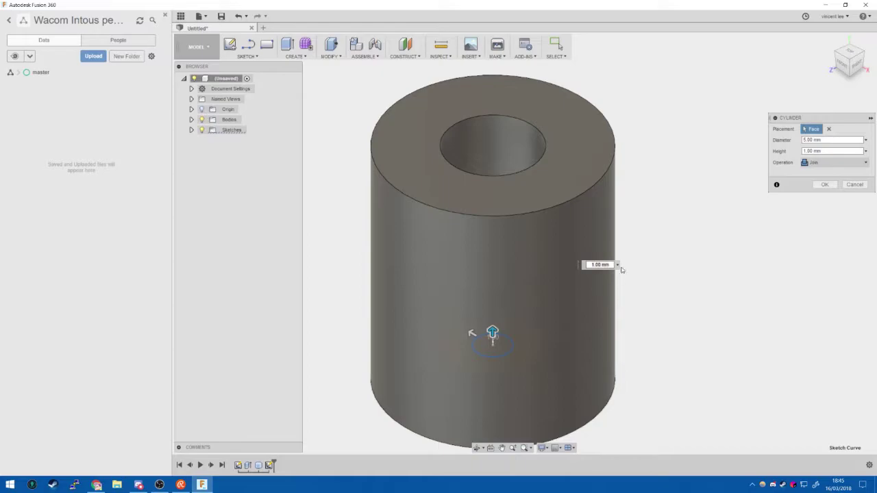
pyautogui.click(600, 264)
pyautogui.press('Delete')
pyautogui.write('-2.5')
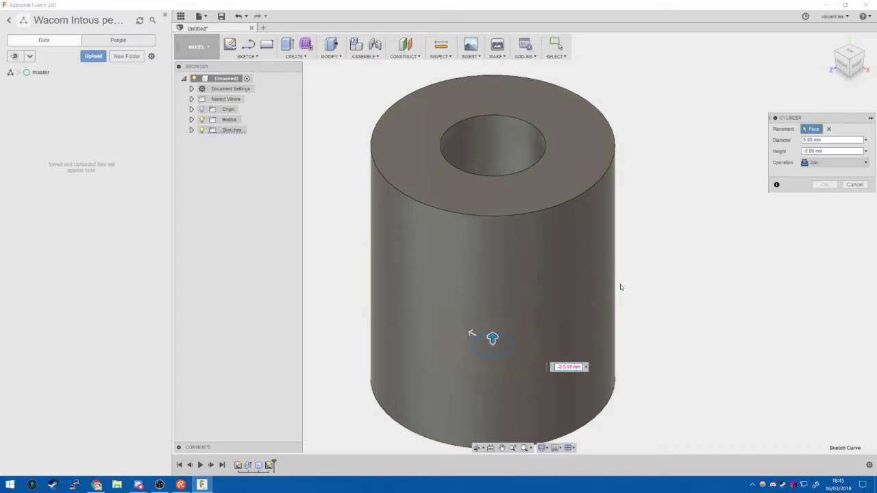
pyautogui.press('Return')
pyautogui.press('Return')
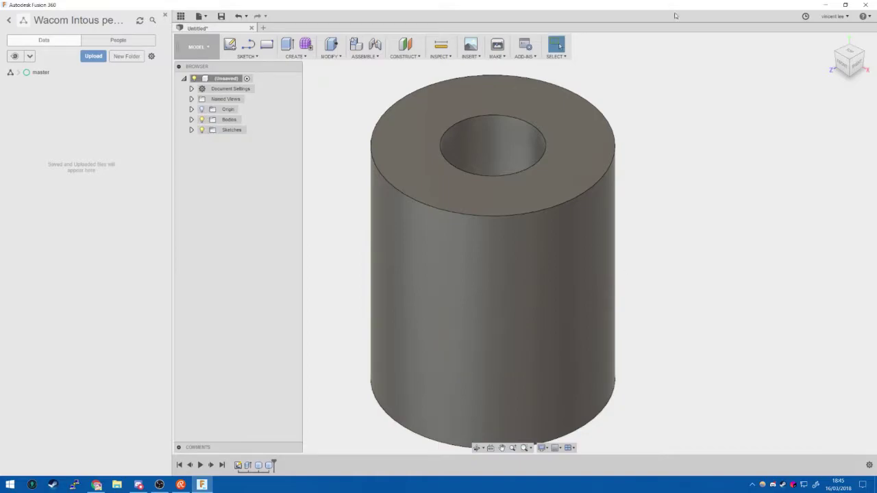
pyautogui.click(854, 54)
pyautogui.click(511, 205)
pyautogui.press('Escape')
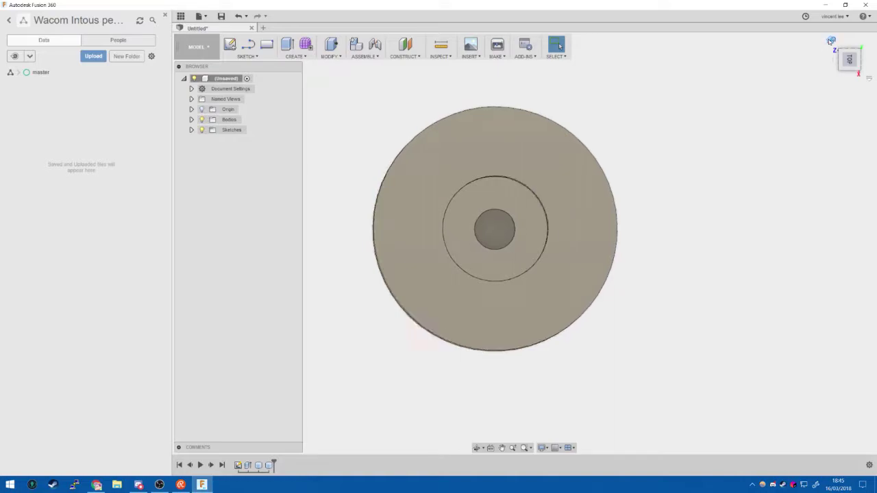
pyautogui.click(830, 40)
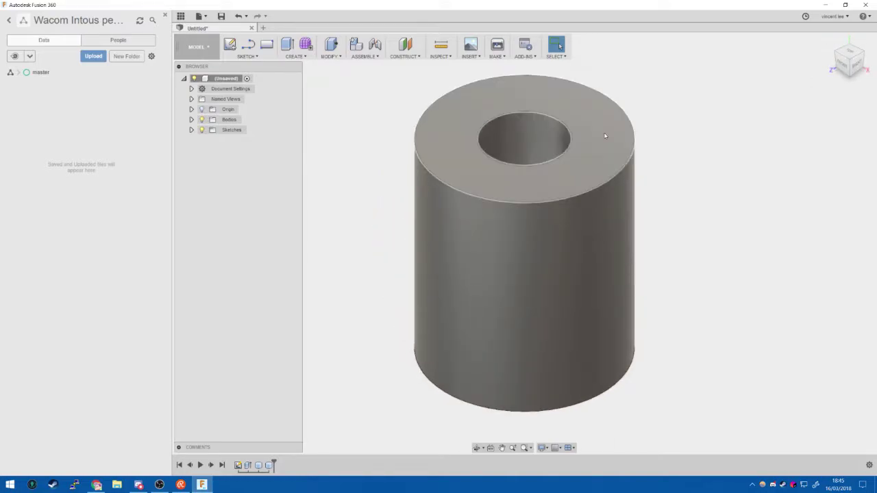
pyautogui.click(536, 167)
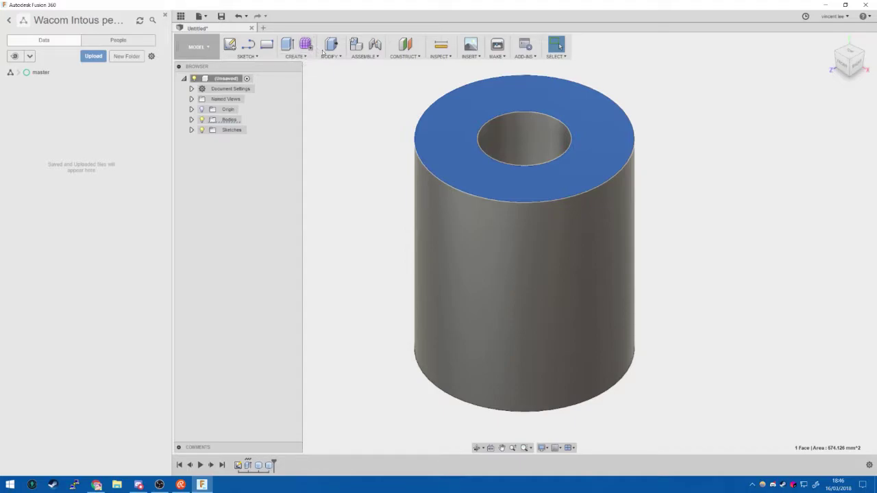
pyautogui.press('Escape')
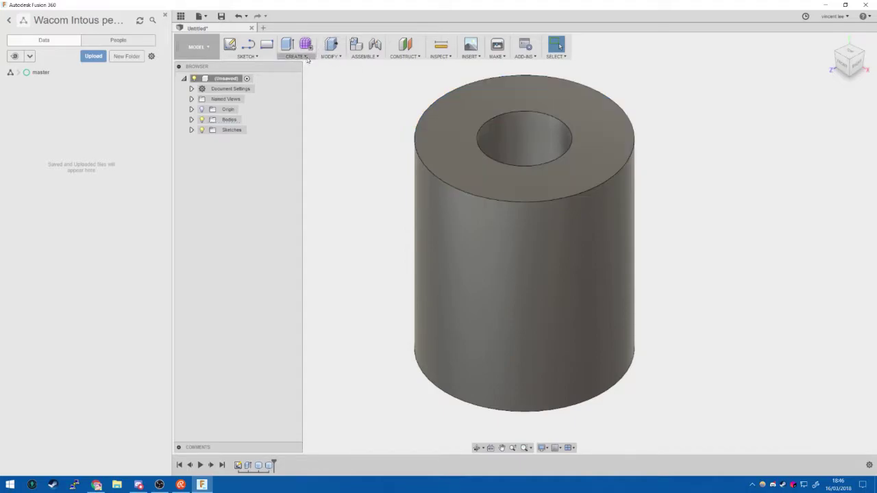
pyautogui.click(306, 57)
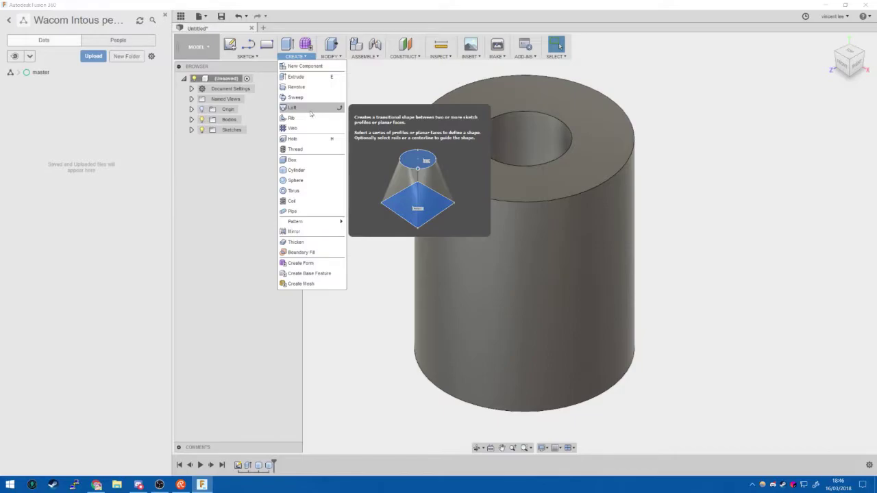
pyautogui.click(263, 58)
pyautogui.click(263, 57)
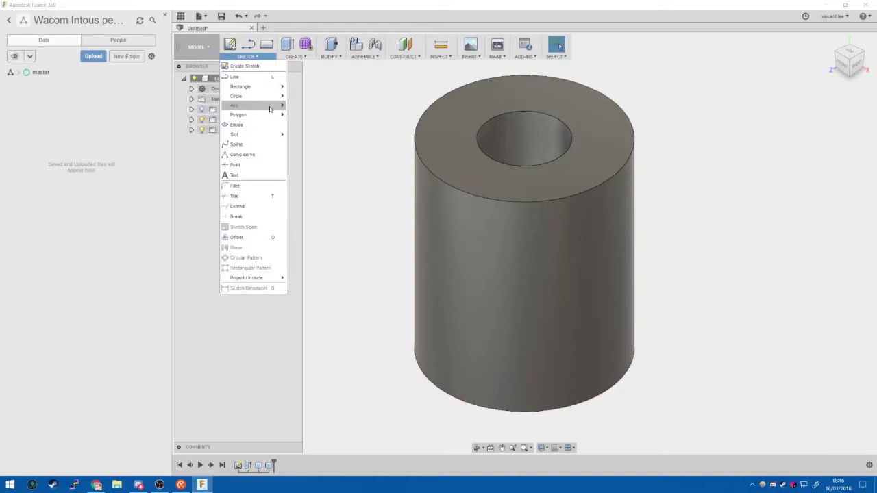
pyautogui.moveTo(260, 115)
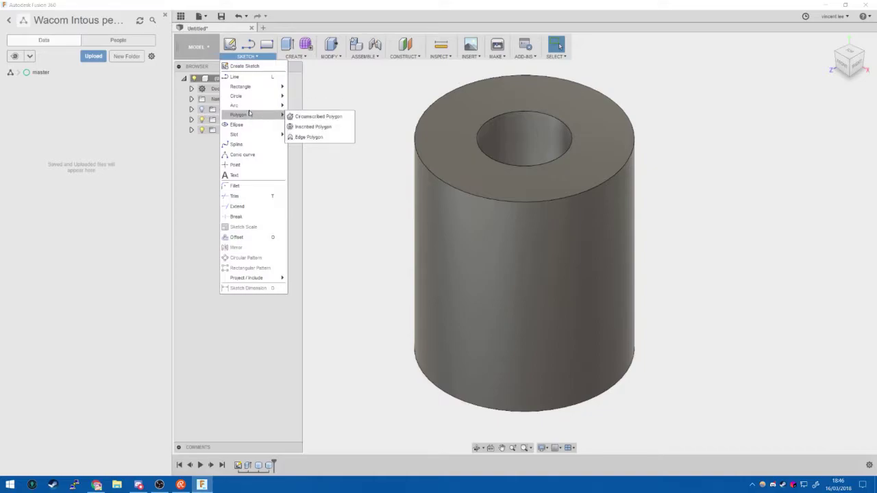
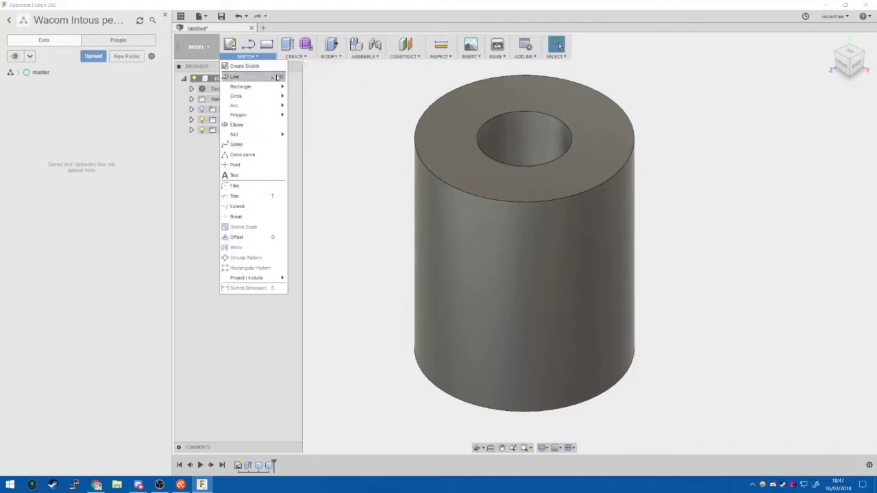
pyautogui.click(364, 56)
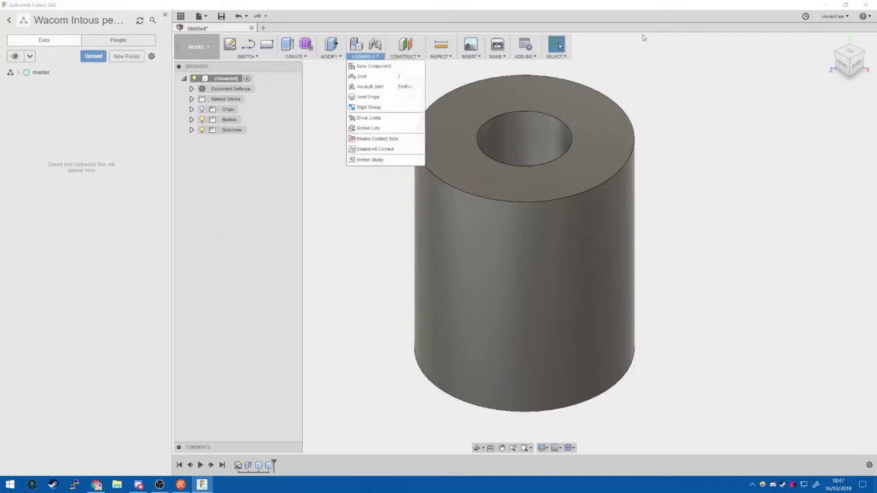
# Sketch a 21.5 mm diameter circle centred on the origin on the floor of the 5 mm recess and finish the sketch.
pyautogui.click(850, 50)
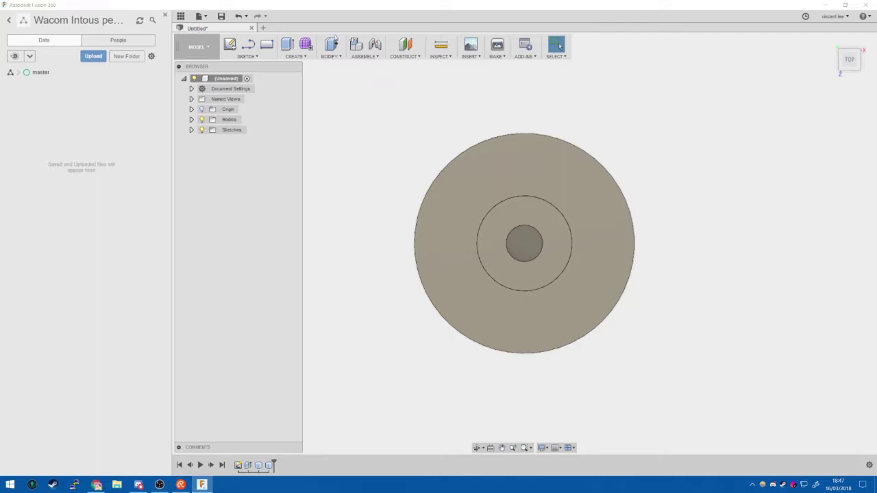
pyautogui.click(267, 45)
pyautogui.click(272, 58)
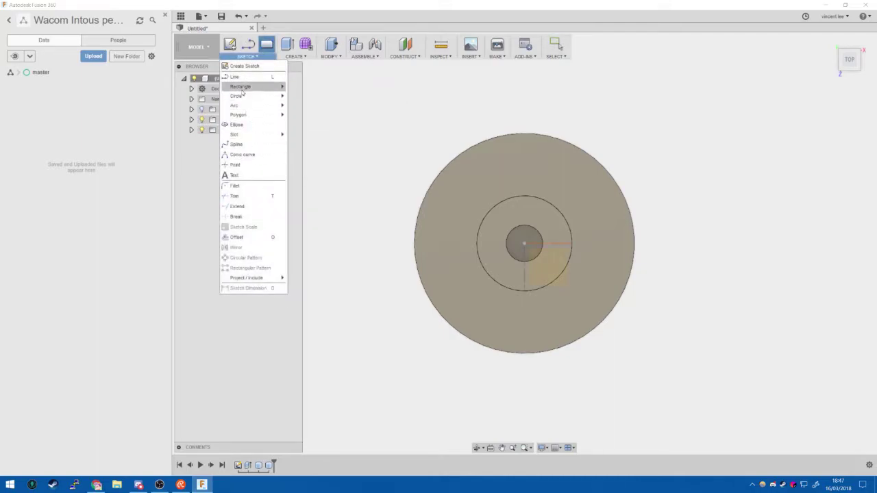
pyautogui.moveTo(251, 98)
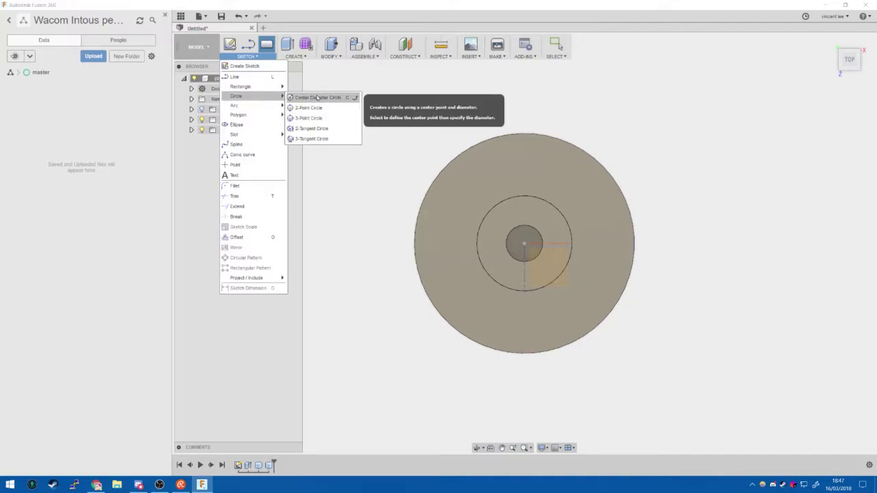
pyautogui.click(291, 97)
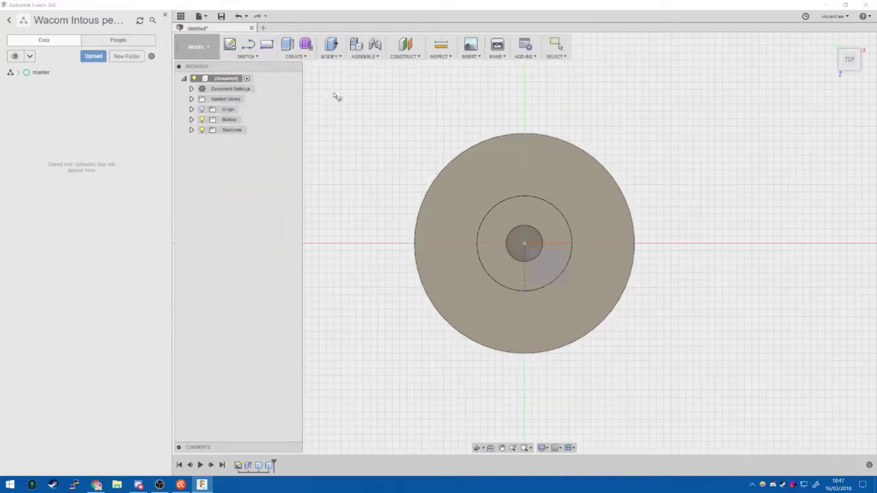
pyautogui.click(525, 245)
pyautogui.click(523, 245)
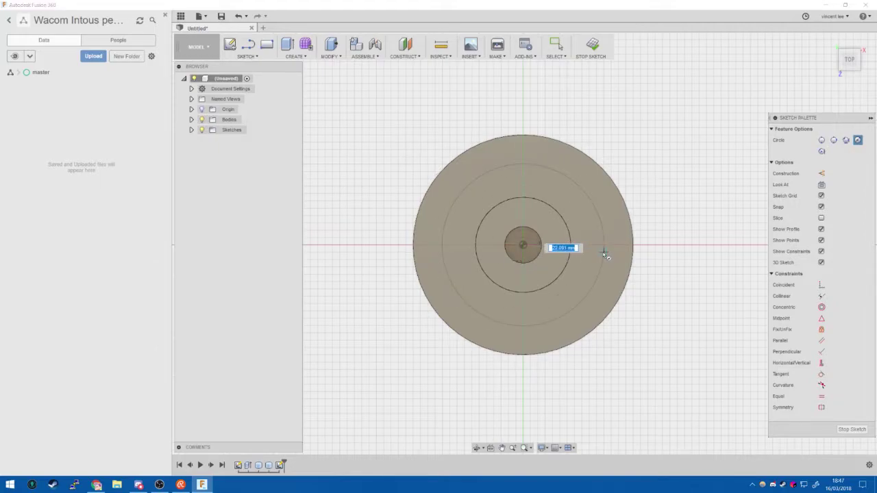
pyautogui.write('10.75')
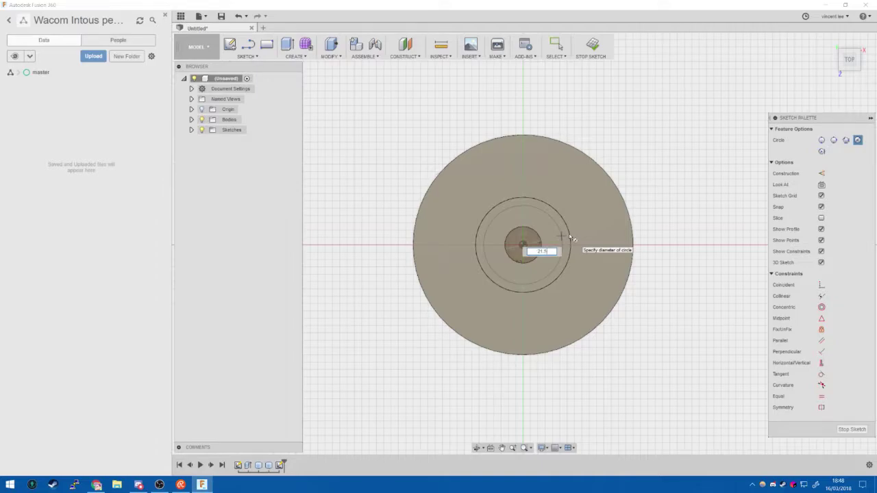
pyautogui.write('21')
pyautogui.press('Return')
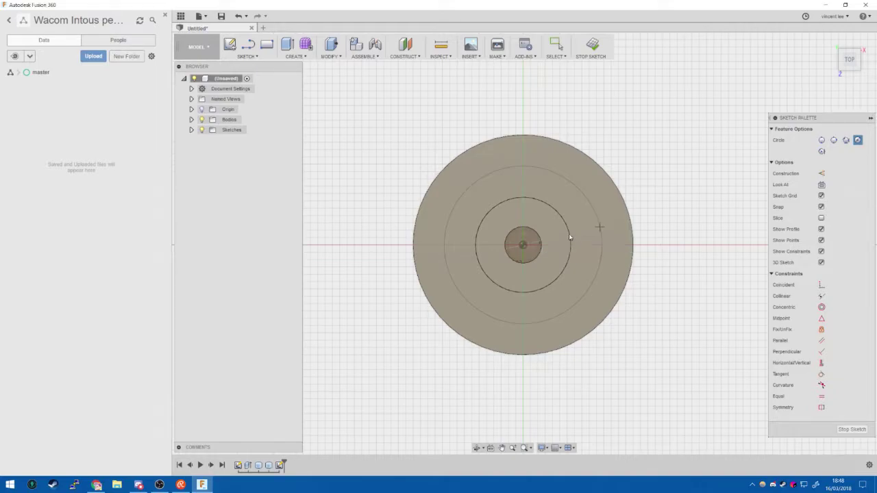
pyautogui.press('Escape')
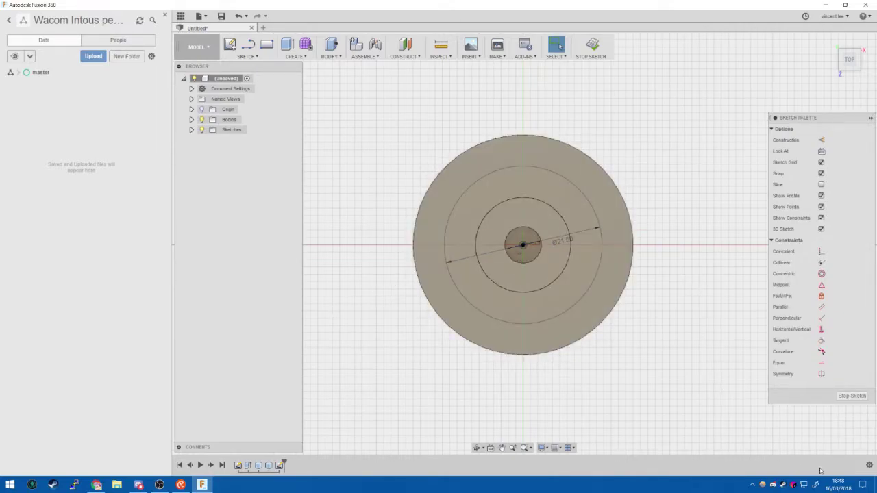
pyautogui.click(852, 396)
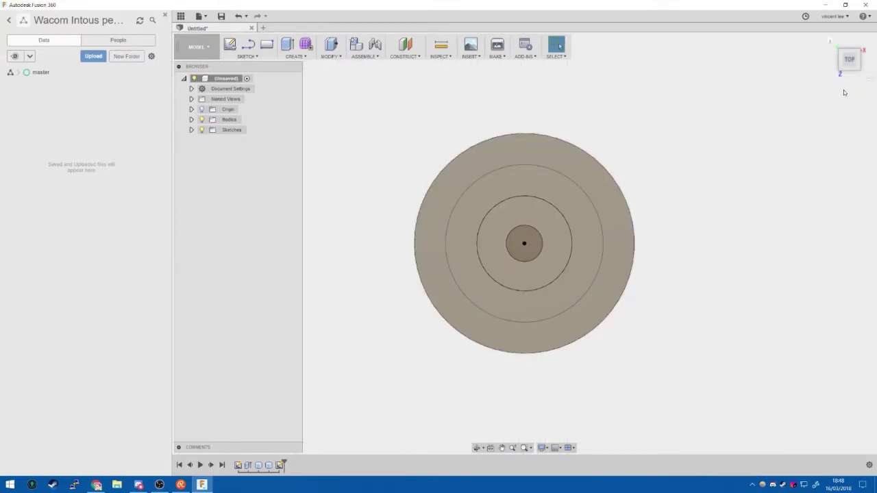
# Sketch a 21.5 mm diameter circle centred on the origin on the hollow cylinder's top face and finish the sketch.
pyautogui.click(829, 41)
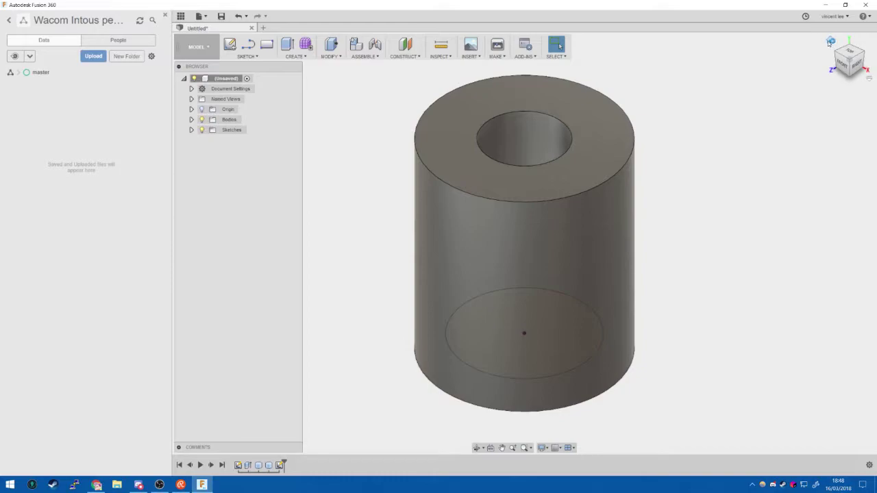
pyautogui.click(530, 358)
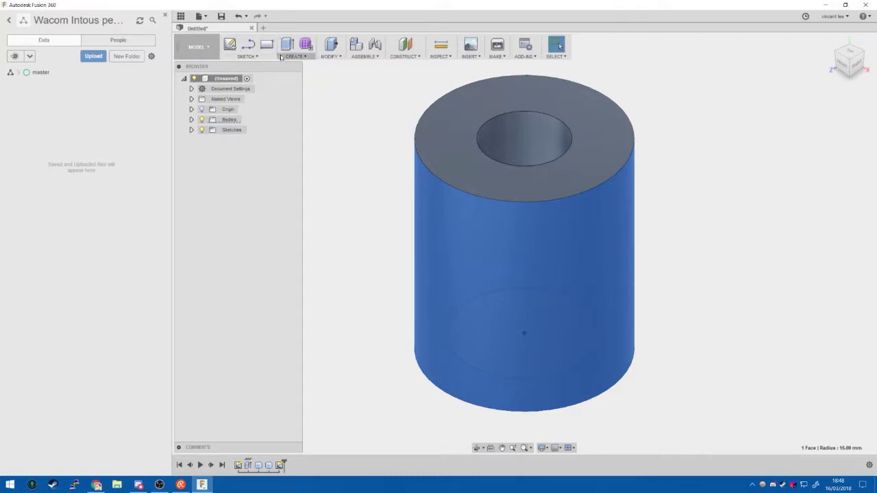
pyautogui.click(247, 56)
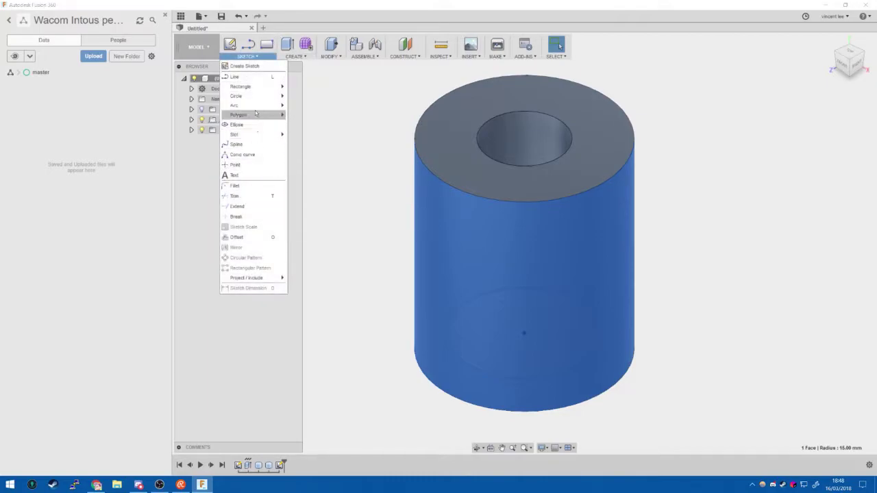
pyautogui.moveTo(254, 97)
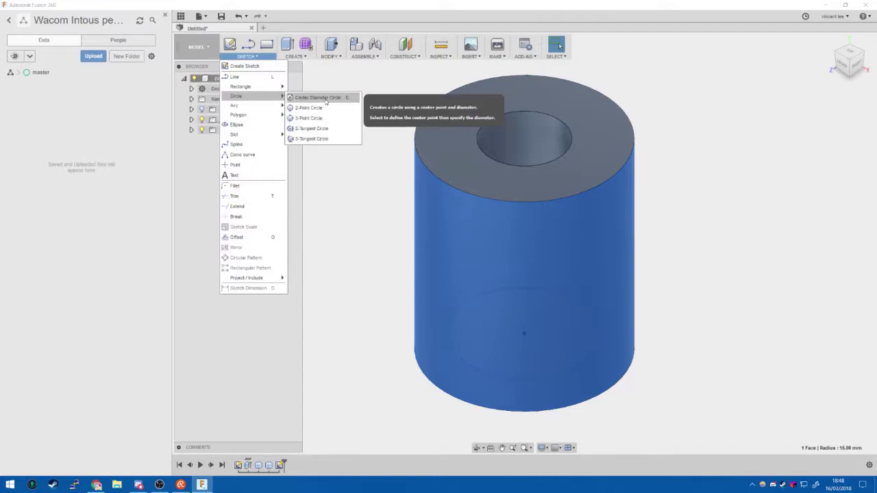
pyautogui.click(325, 100)
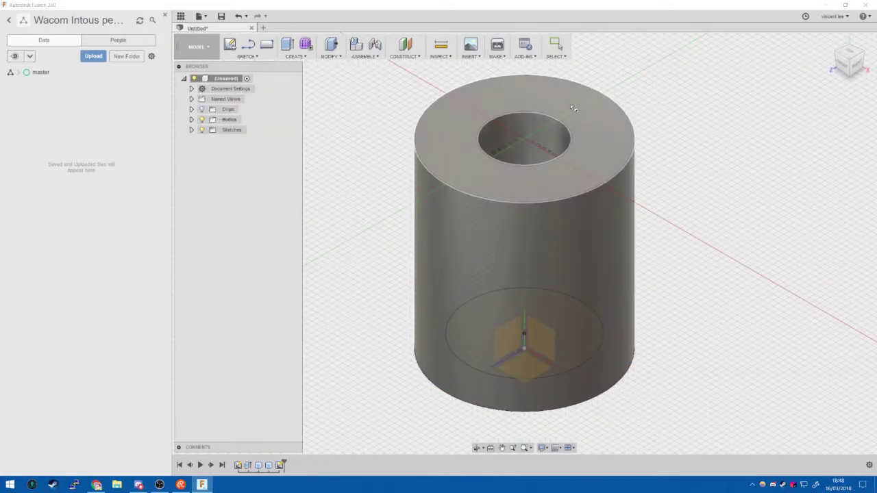
pyautogui.click(570, 104)
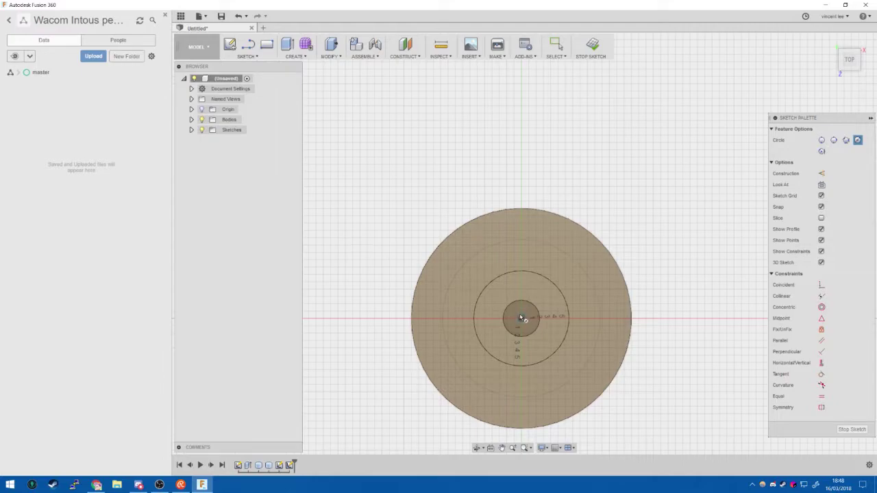
pyautogui.click(522, 318)
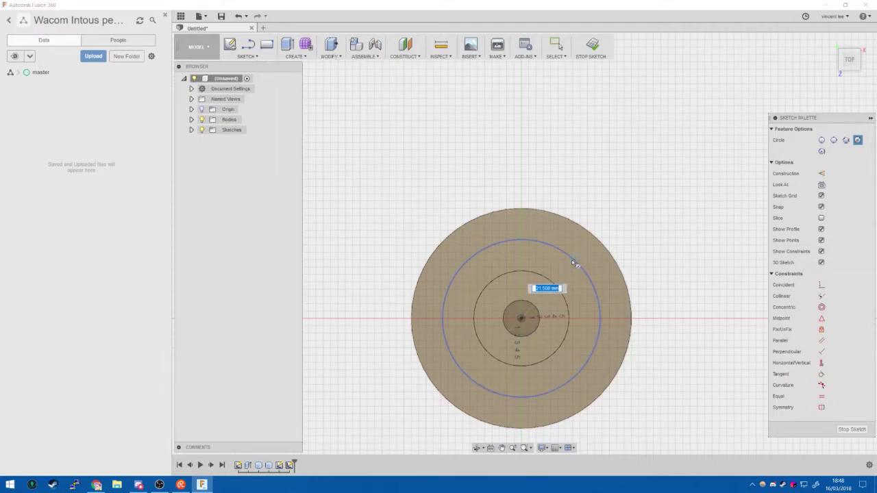
pyautogui.click(574, 263)
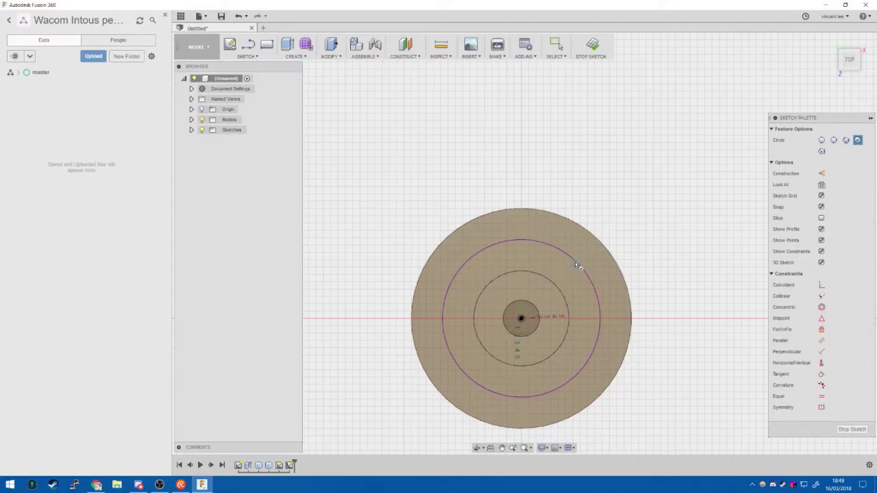
pyautogui.click(853, 430)
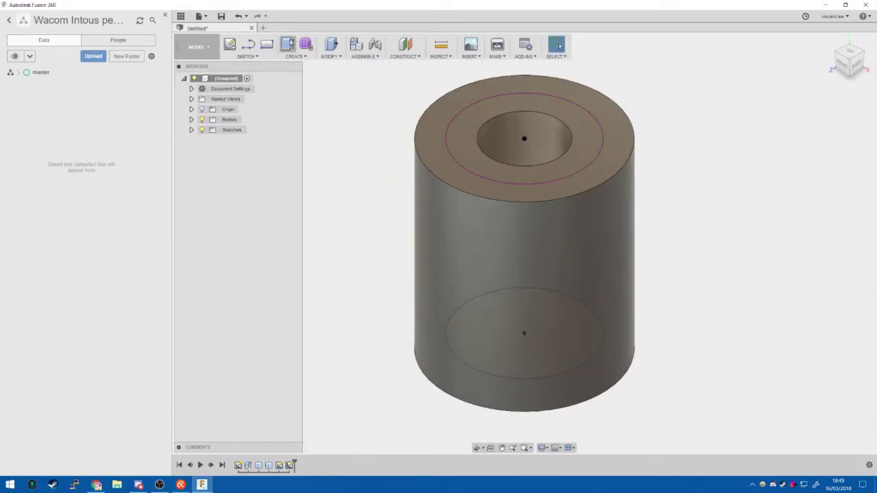
pyautogui.click(295, 56)
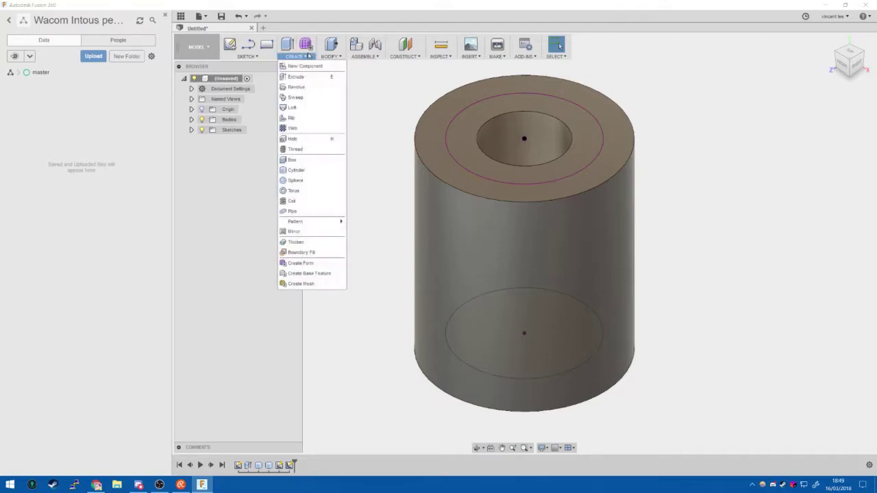
pyautogui.click(294, 87)
pyautogui.click(589, 154)
pyautogui.click(615, 164)
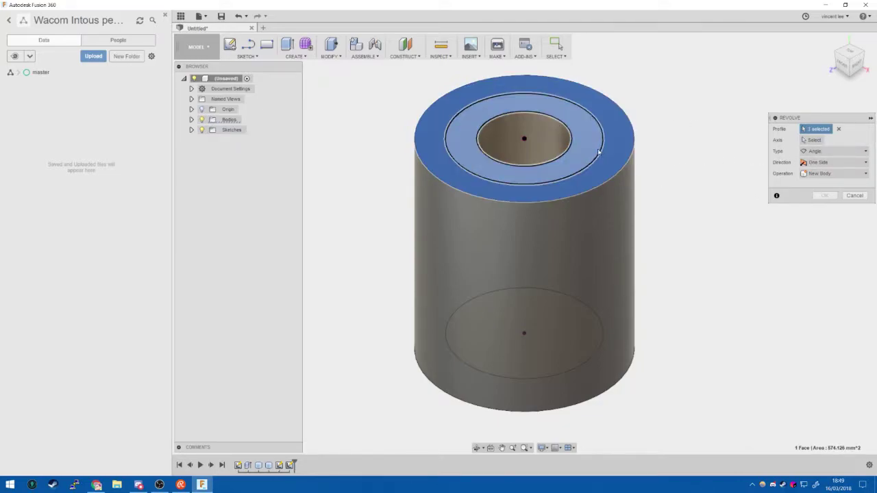
pyautogui.click(619, 166)
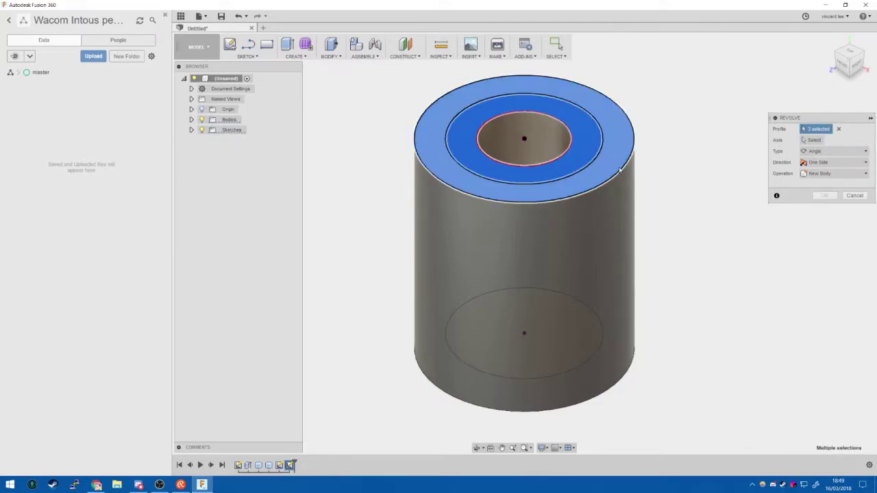
pyautogui.click(552, 112)
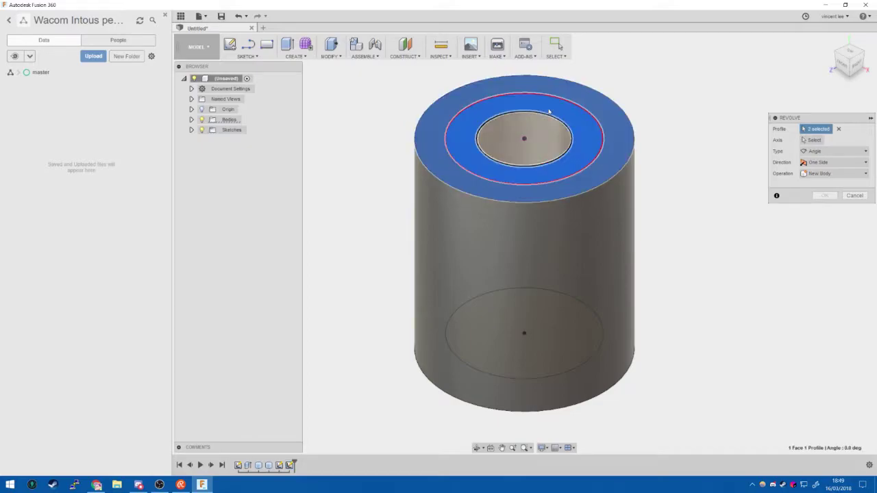
pyautogui.click(819, 173)
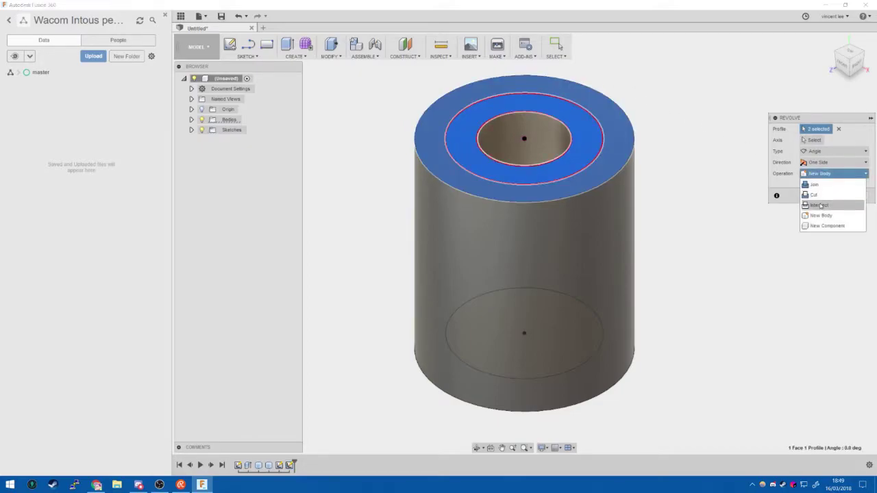
pyautogui.click(818, 195)
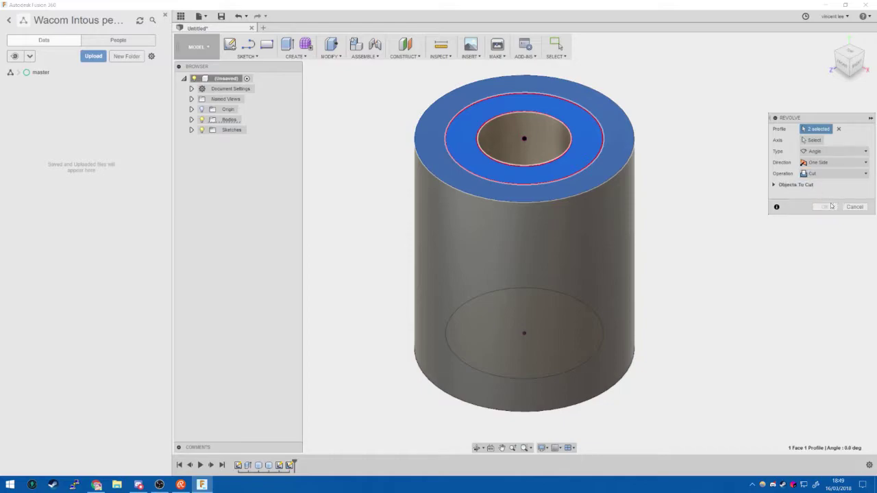
pyautogui.click(831, 151)
pyautogui.click(824, 164)
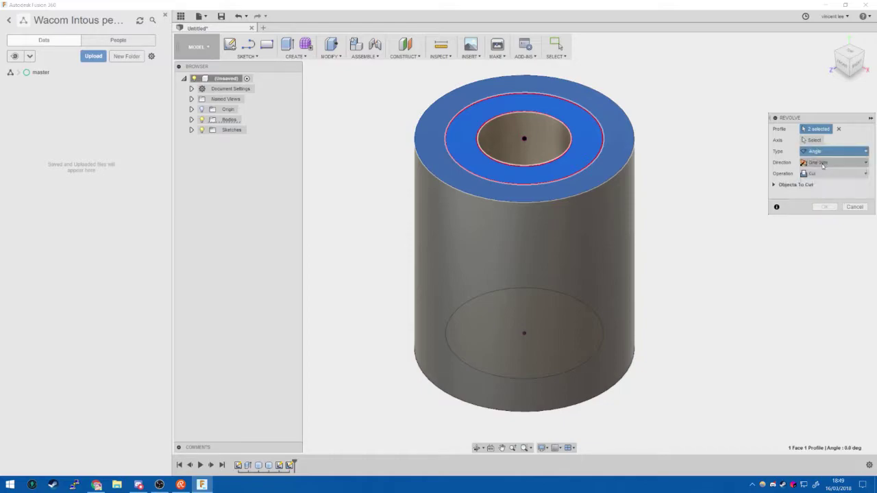
pyautogui.click(824, 165)
pyautogui.click(817, 180)
pyautogui.click(822, 140)
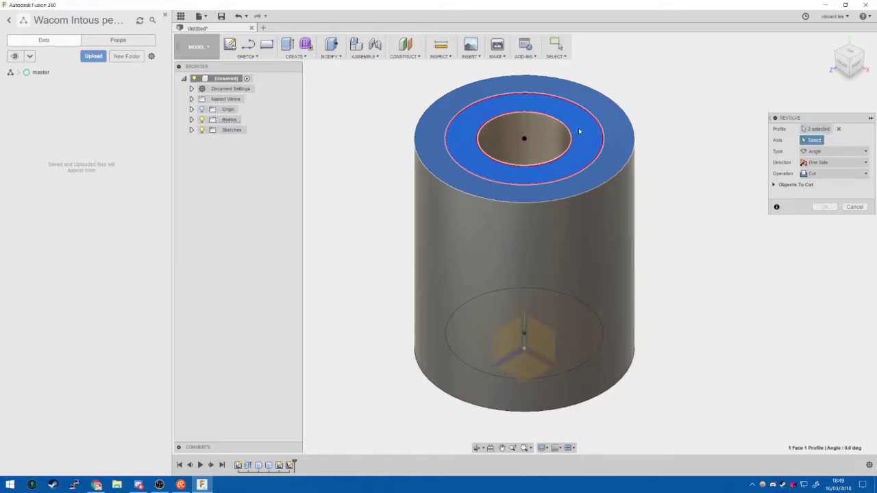
pyautogui.press('Escape')
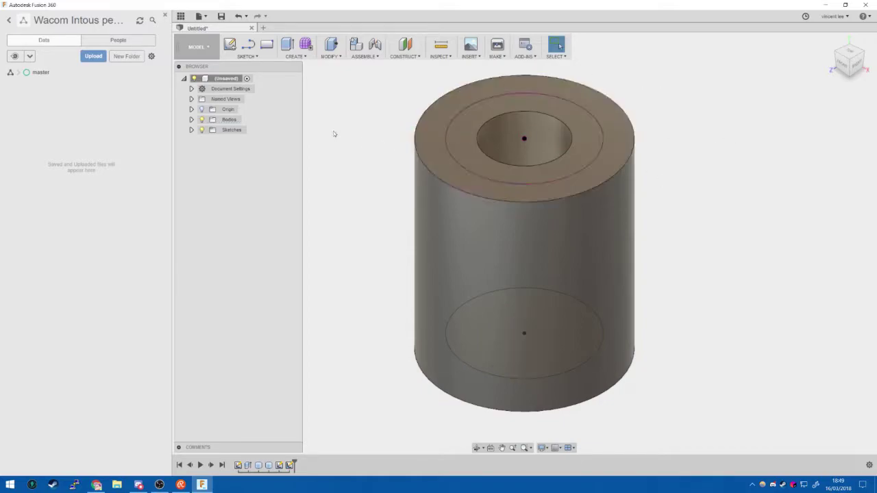
pyautogui.click(302, 57)
pyautogui.click(313, 111)
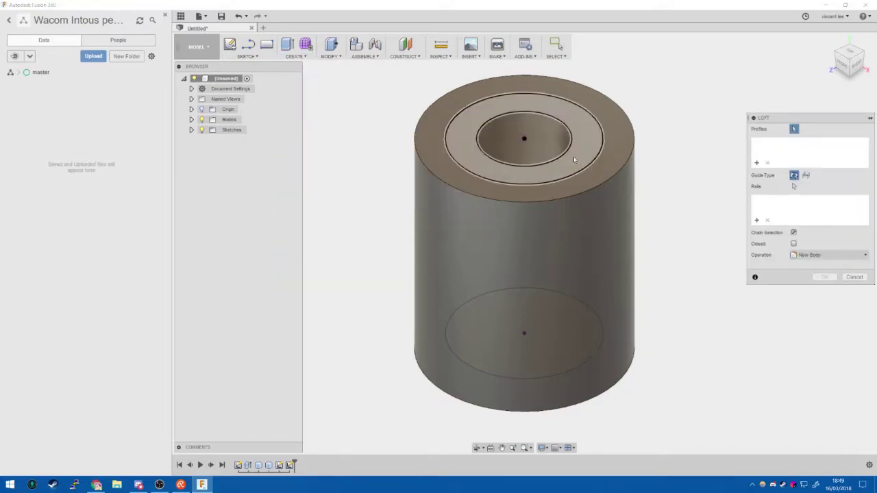
pyautogui.click(589, 183)
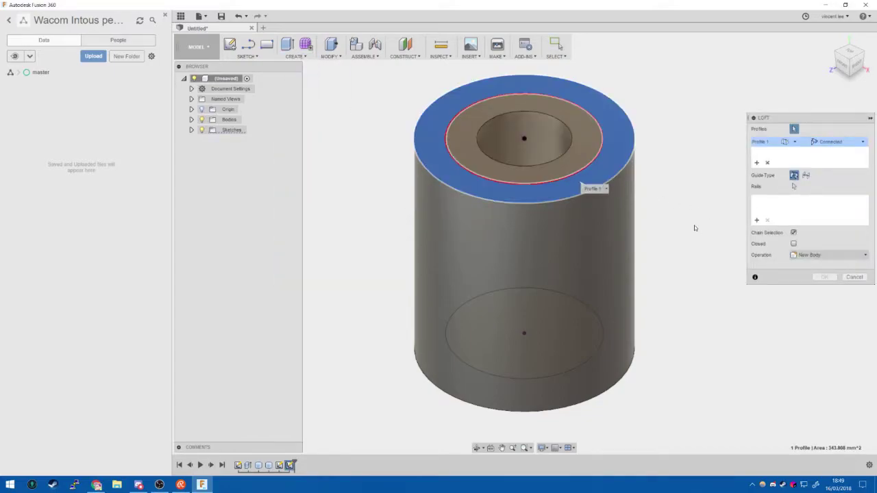
pyautogui.click(808, 254)
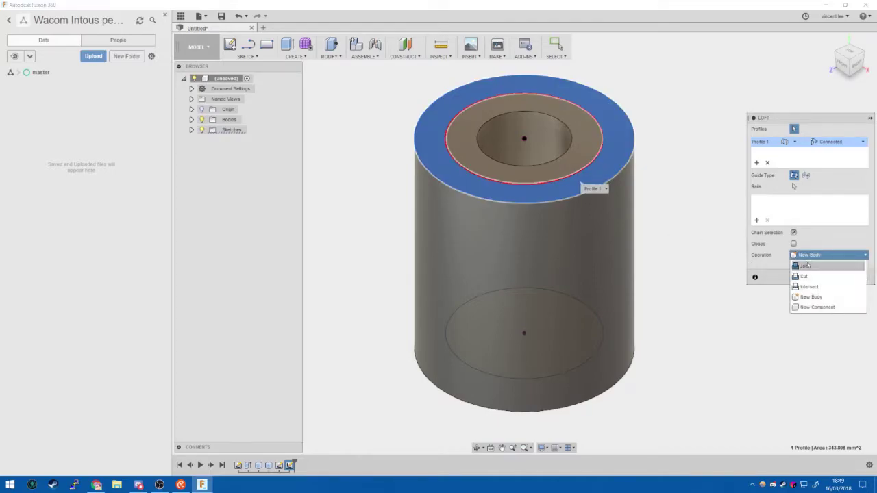
pyautogui.click(804, 275)
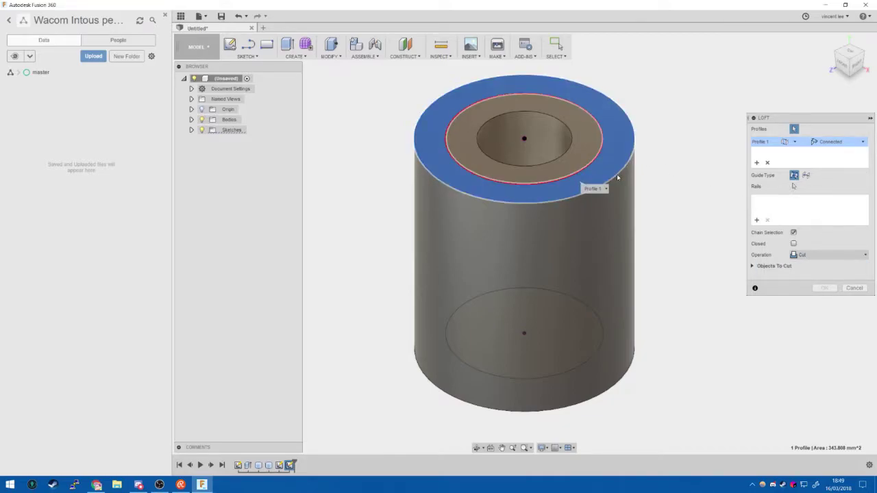
pyautogui.click(757, 220)
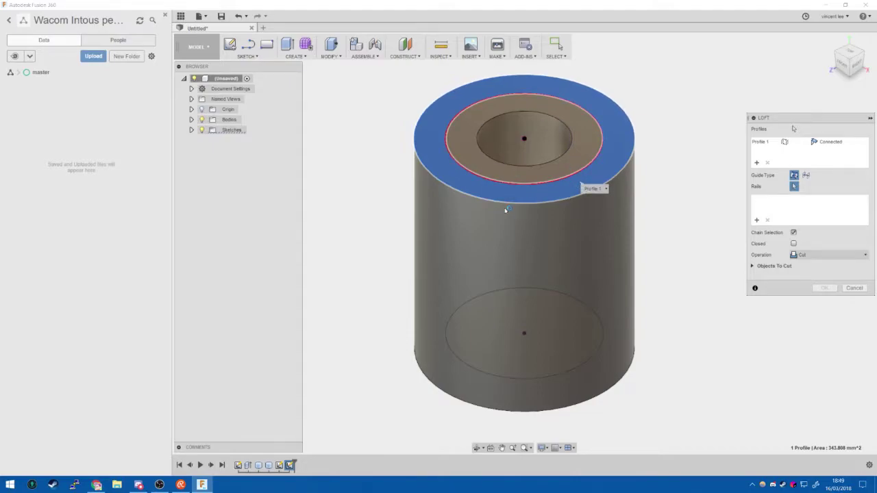
pyautogui.click(600, 203)
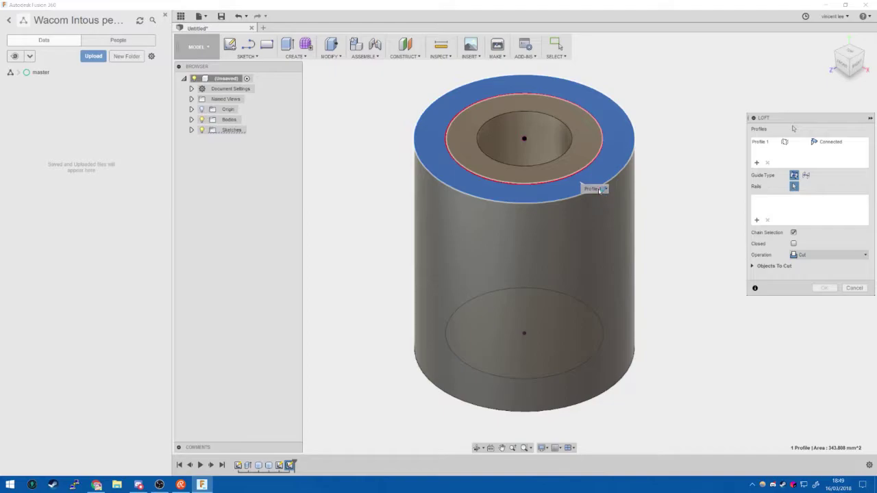
pyautogui.click(854, 287)
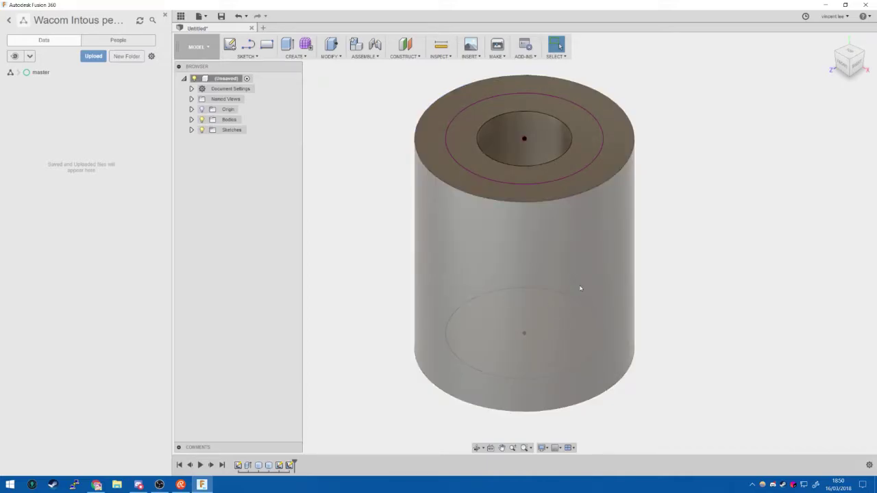
# Move the modelling window aside and browse the computer's installed programs, checking the Autodesk Maya 2018 and Autodesk folders.
pyautogui.moveTo(377, 4); pyautogui.dragTo(521, 2)
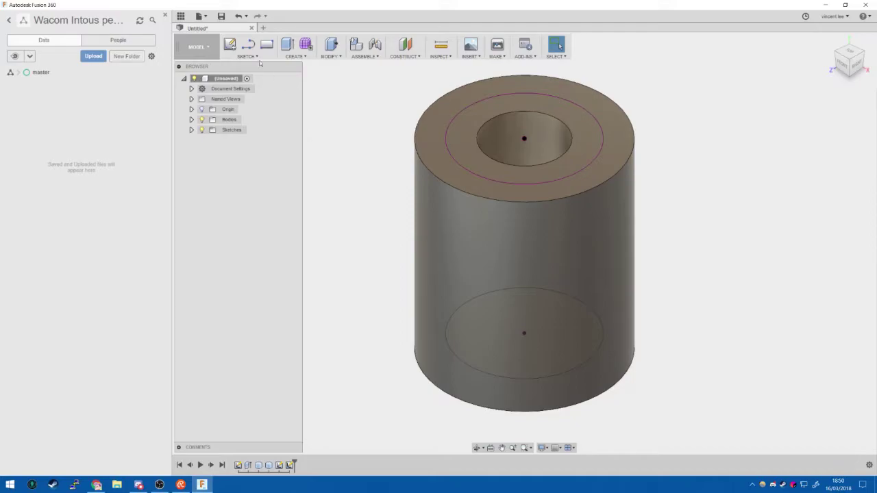
pyautogui.moveTo(282, 5); pyautogui.dragTo(387, 131)
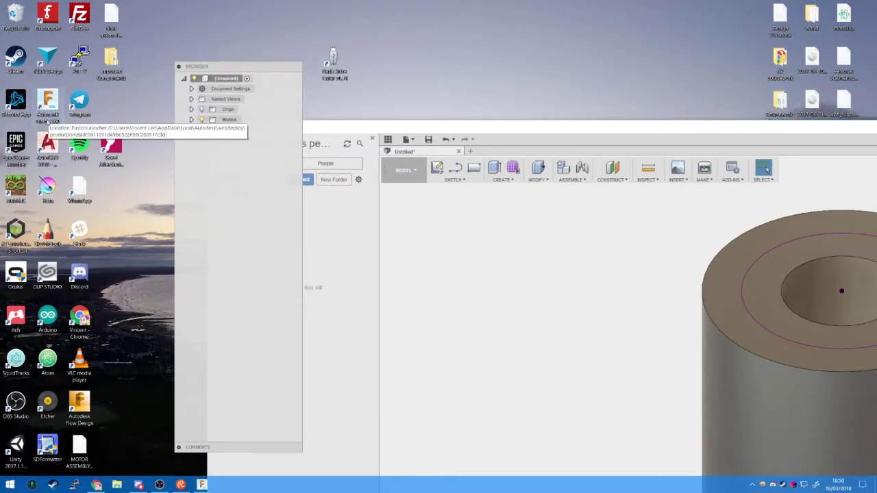
pyautogui.press('super')
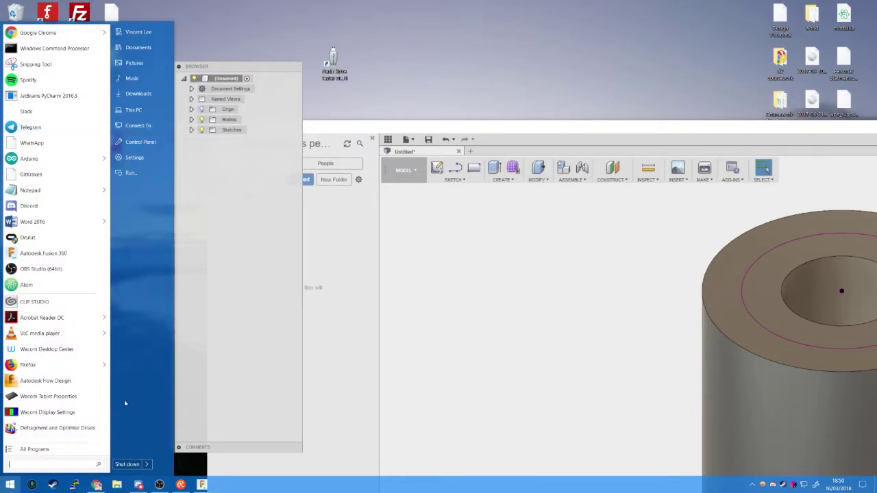
pyautogui.click(65, 450)
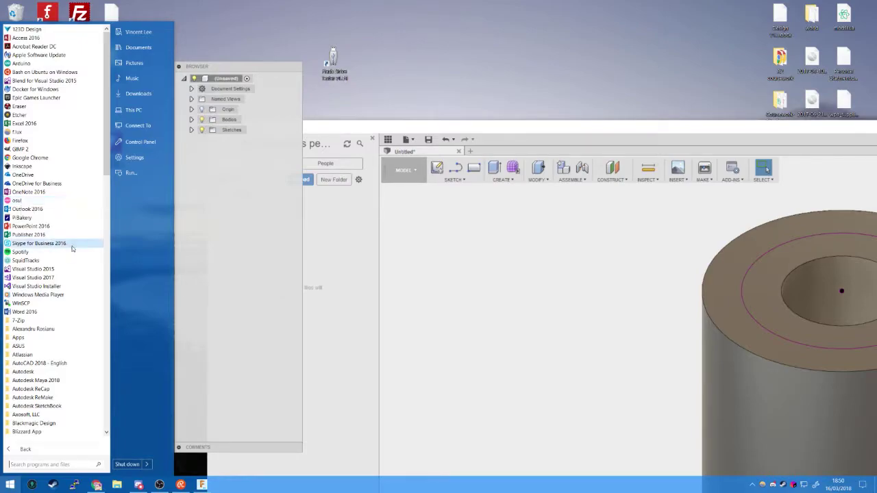
pyautogui.scroll(-4, 71, 239)
pyautogui.scroll(-1, 68, 235)
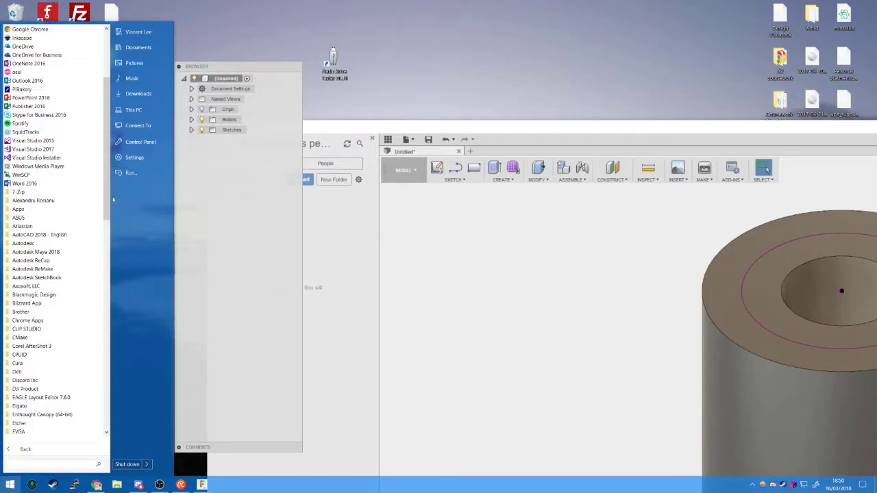
pyautogui.scroll(-1, 74, 225)
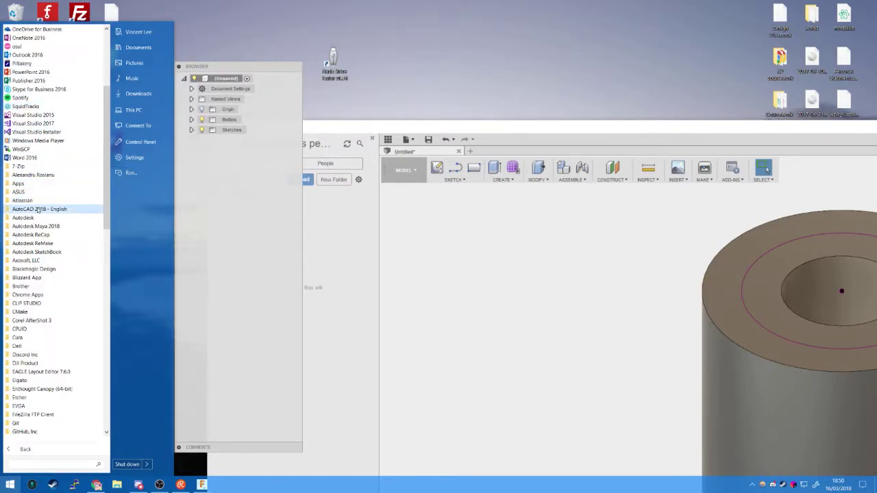
pyautogui.scroll(-6, 38, 210)
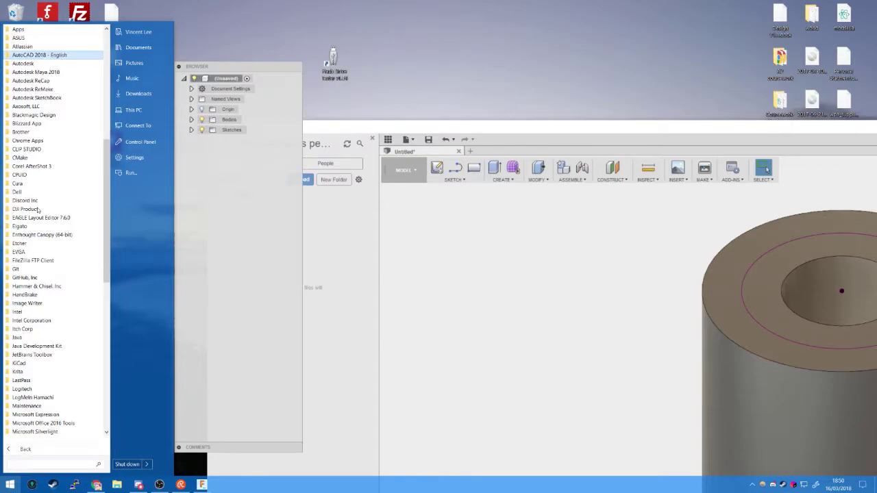
pyautogui.click(55, 72)
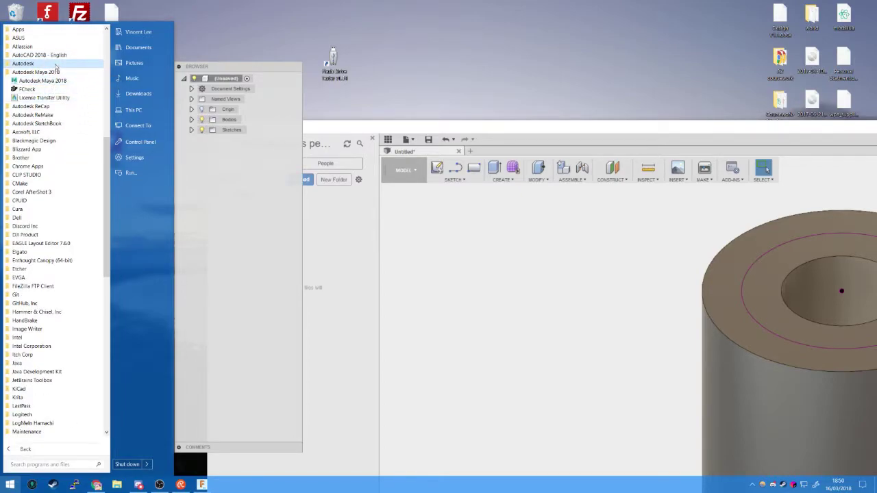
pyautogui.click(56, 64)
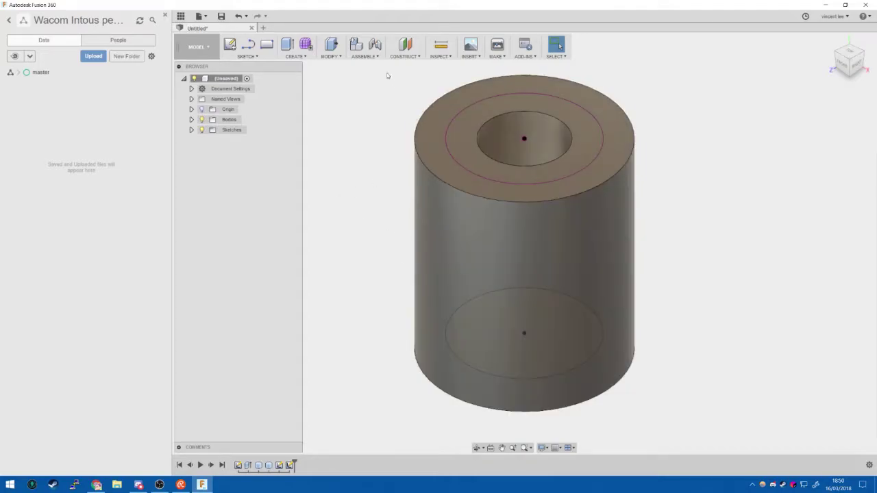
pyautogui.click(313, 58)
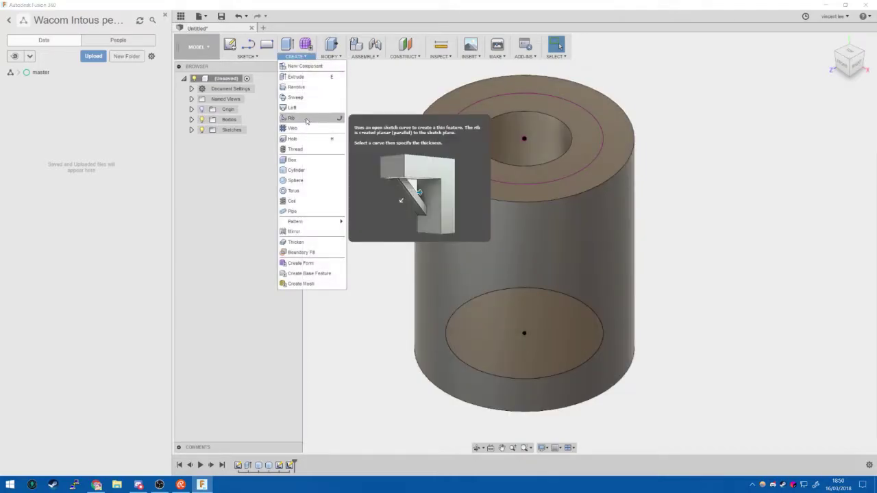
pyautogui.click(314, 118)
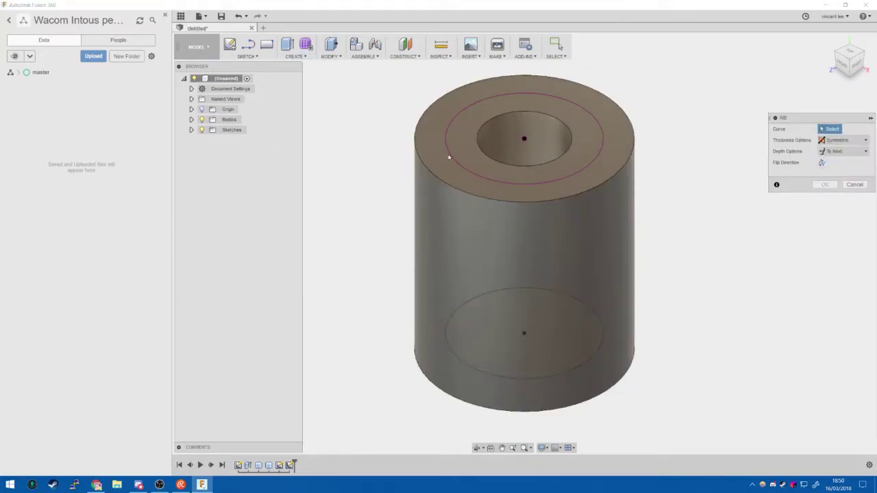
pyautogui.click(513, 198)
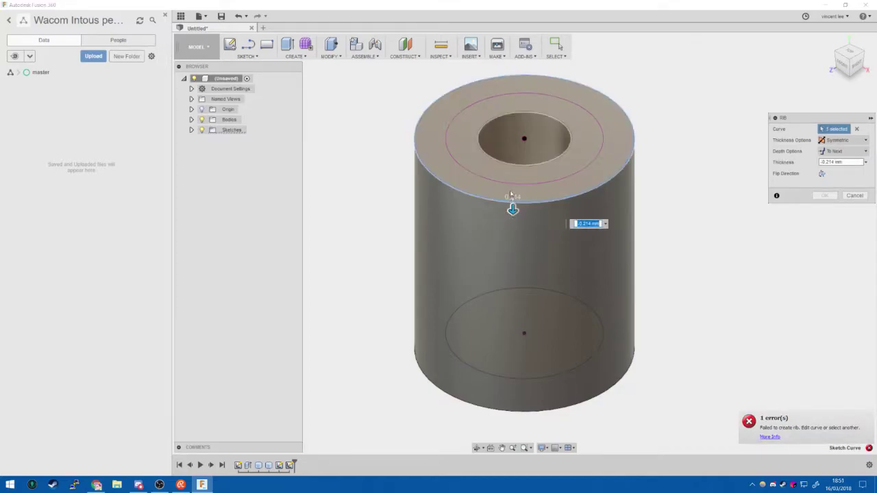
pyautogui.moveTo(513, 193); pyautogui.dragTo(513, 238)
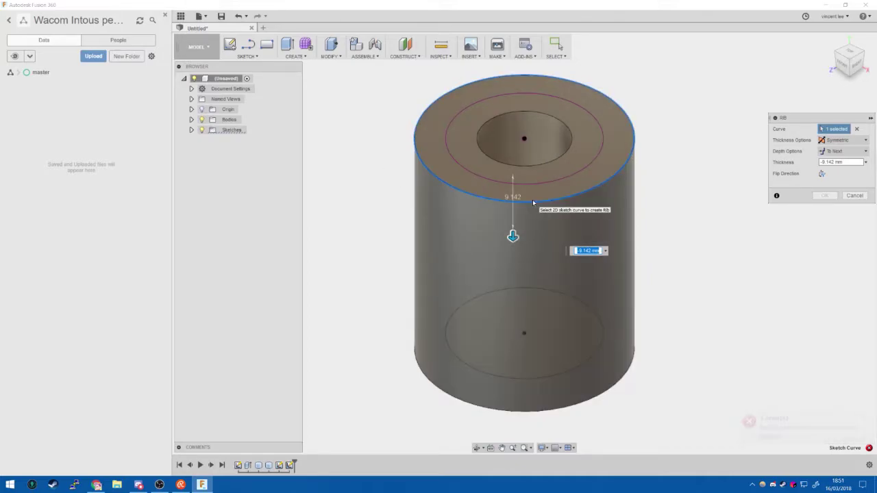
pyautogui.press('Escape')
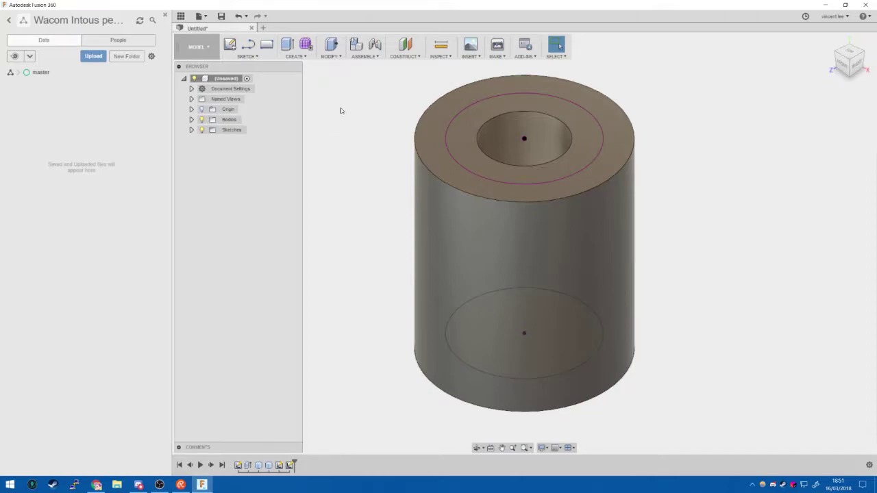
# Create a new form to enter the Sculpt environment and dismiss the environment notice.
pyautogui.click(306, 45)
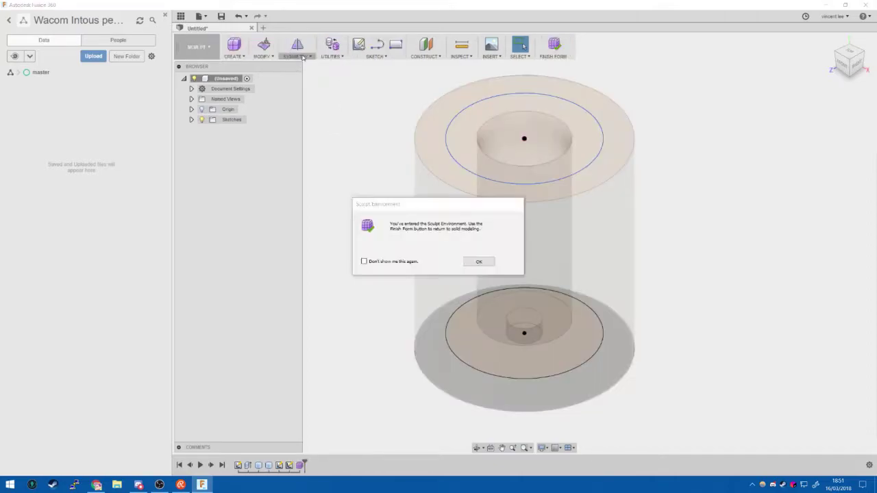
pyautogui.click(479, 262)
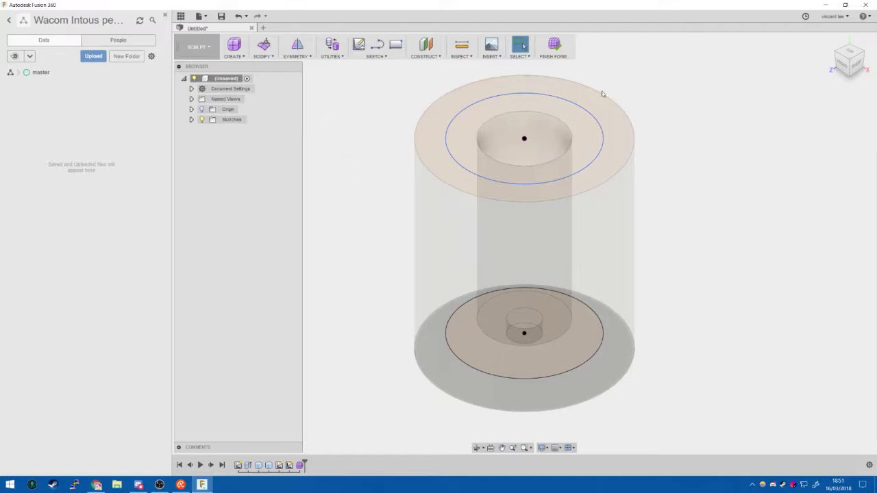
# Undo the creation of the sculpted form feature to return to solid modelling.
pyautogui.hotkey('ctrl', 'z')
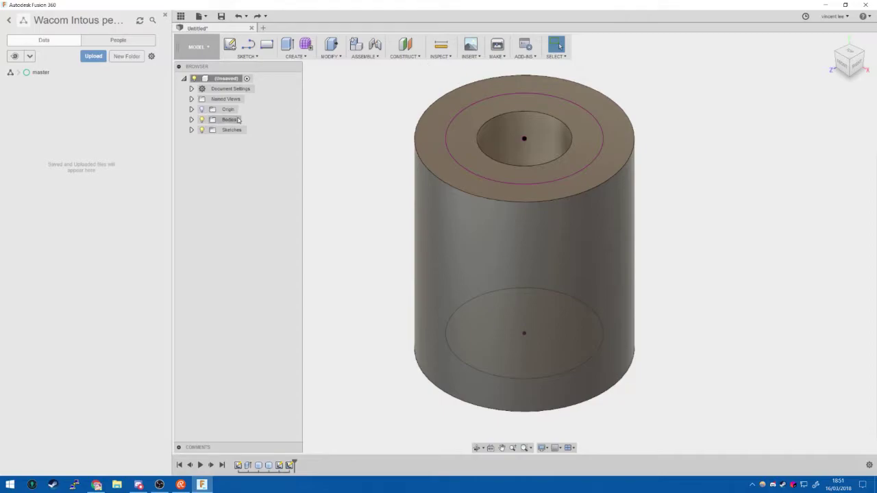
pyautogui.click(293, 55)
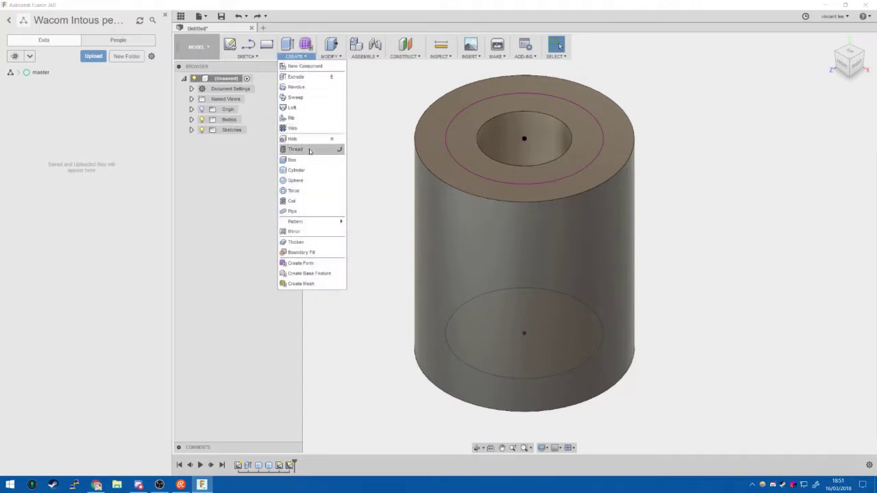
pyautogui.click(307, 191)
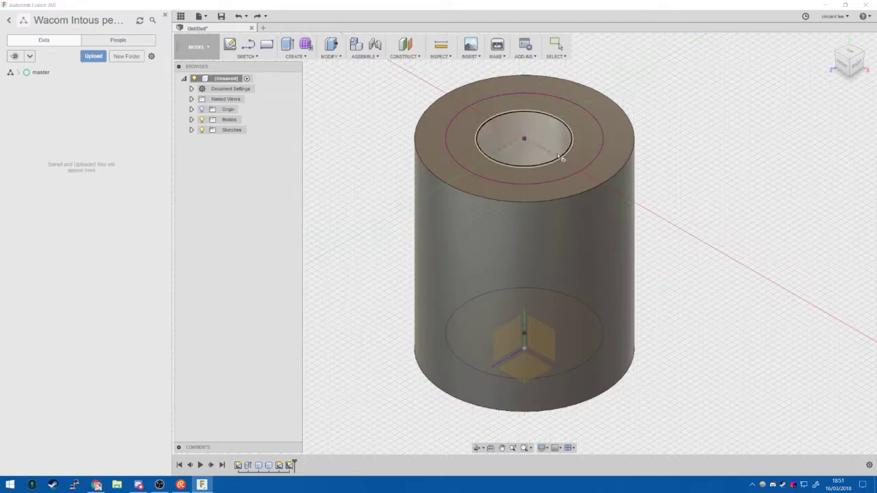
pyautogui.click(534, 182)
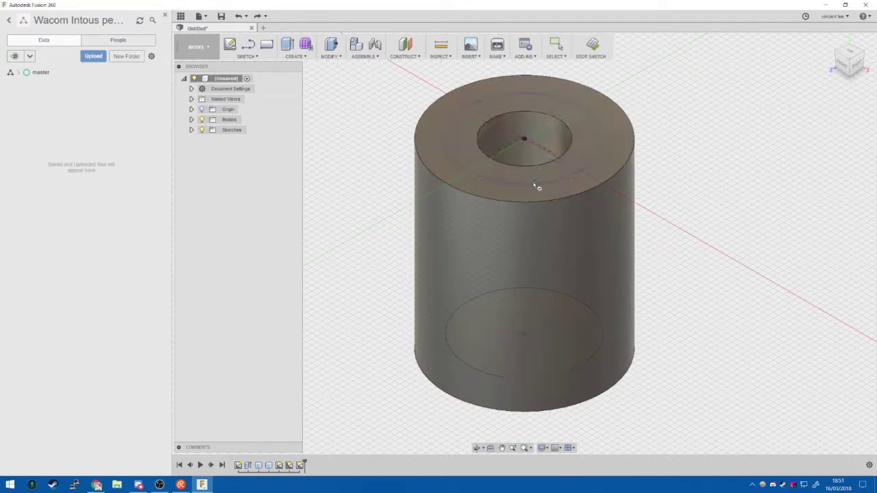
pyautogui.click(536, 191)
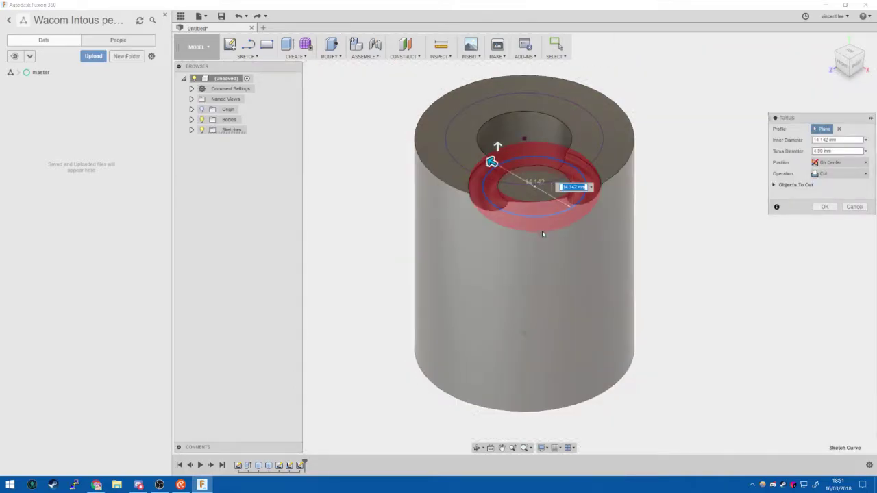
pyautogui.press('Escape')
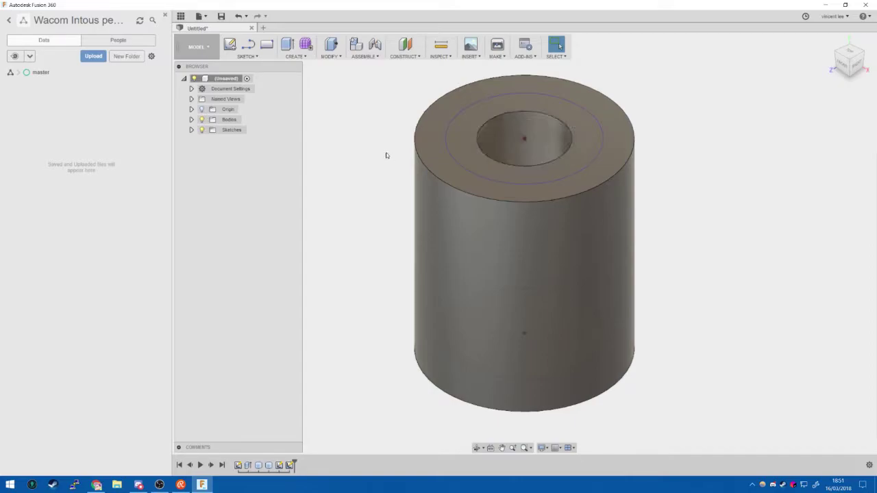
pyautogui.click(307, 57)
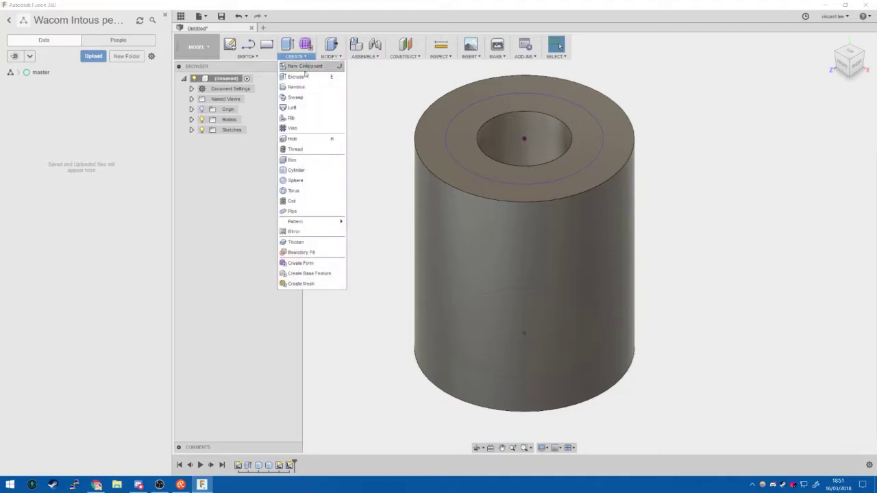
pyautogui.click(306, 190)
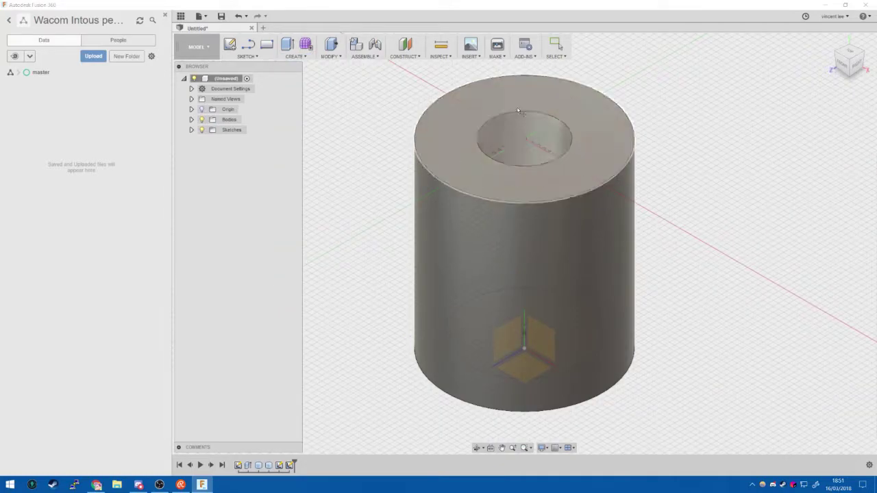
pyautogui.click(524, 140)
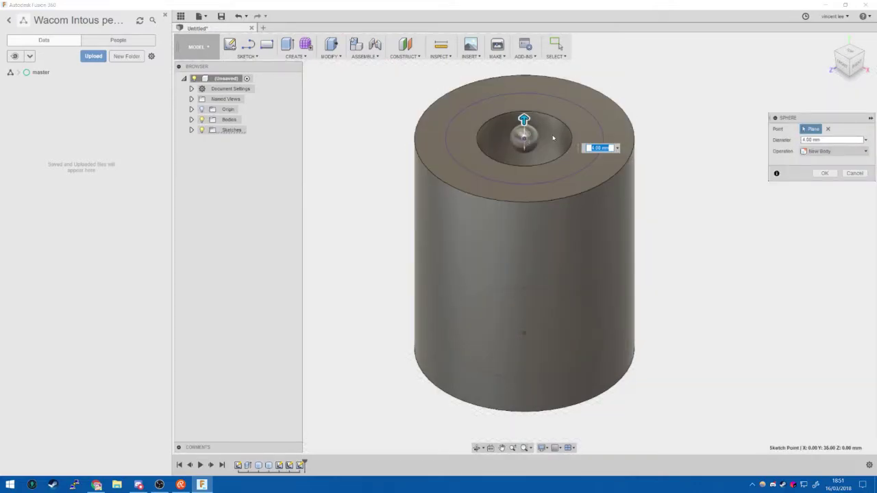
pyautogui.press('Escape')
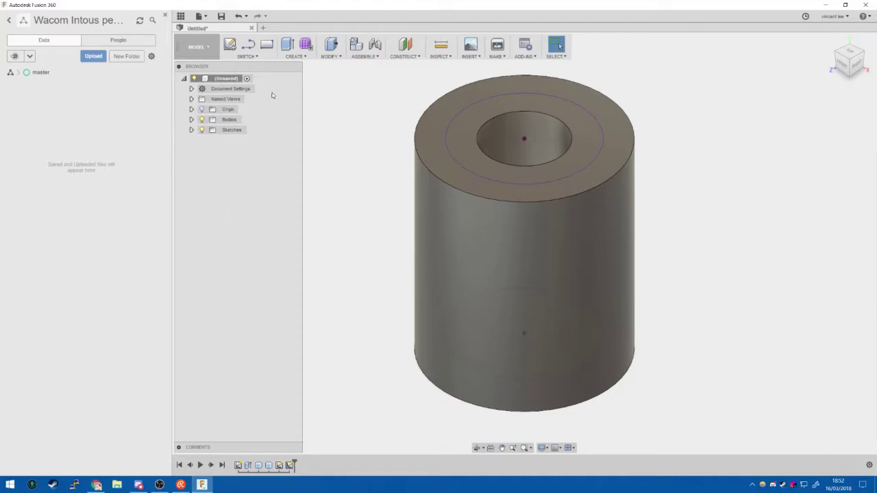
pyautogui.click(294, 56)
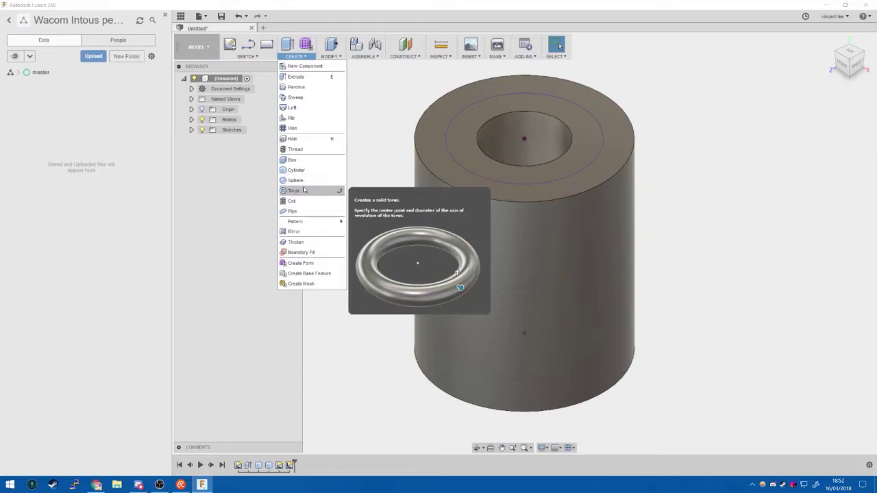
pyautogui.click(304, 190)
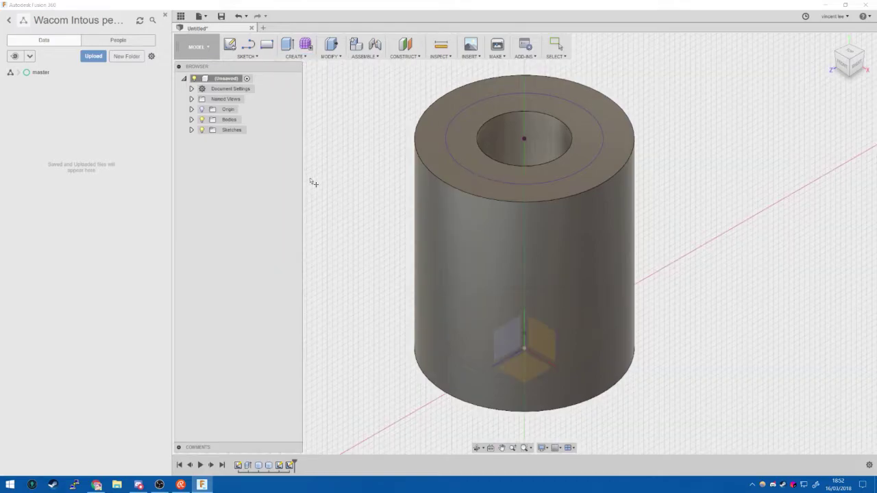
pyautogui.click(296, 55)
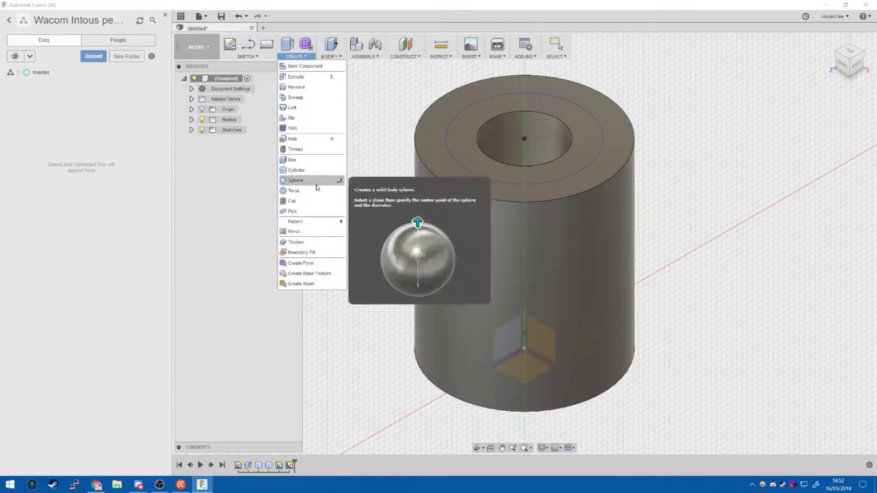
pyautogui.click(314, 180)
pyautogui.click(295, 56)
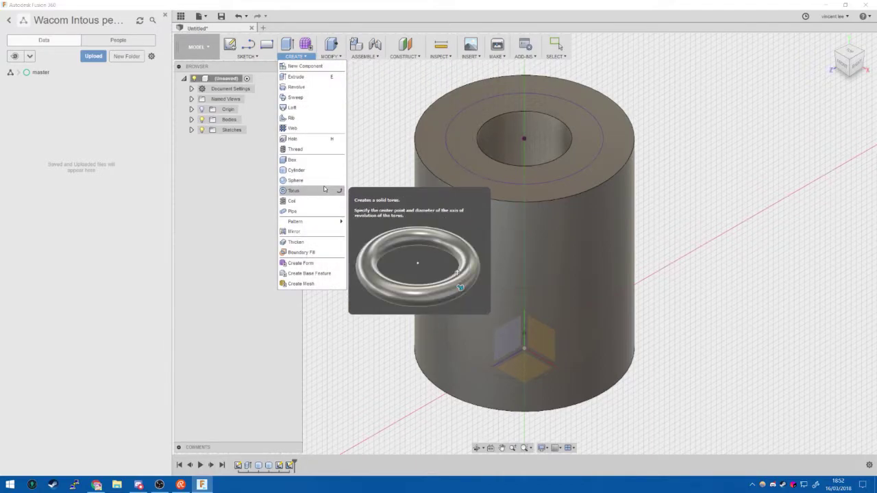
pyautogui.click(325, 189)
pyautogui.click(526, 140)
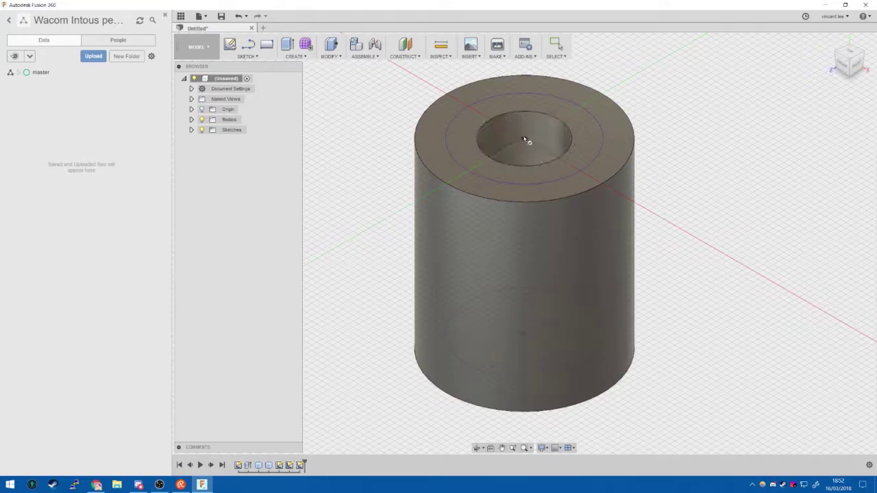
pyautogui.click(526, 140)
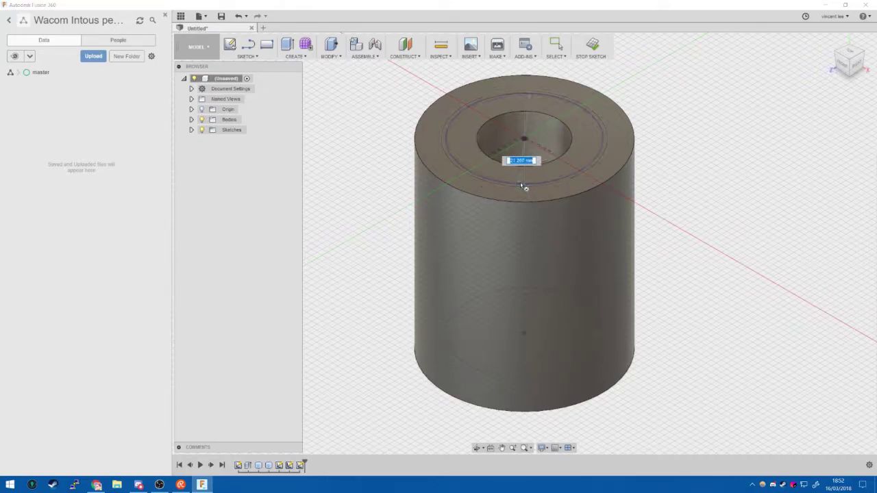
pyautogui.click(523, 183)
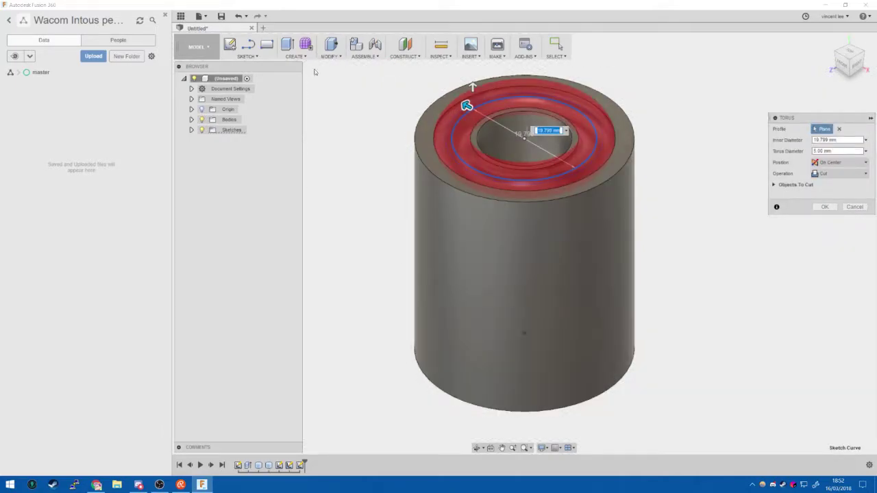
pyautogui.press('Escape')
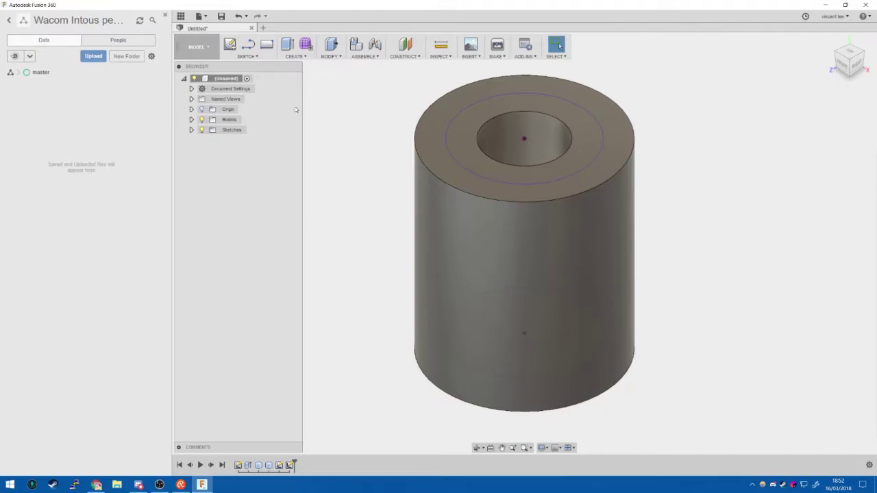
pyautogui.click(298, 56)
pyautogui.moveTo(426, 107); pyautogui.dragTo(421, 199, button='middle')
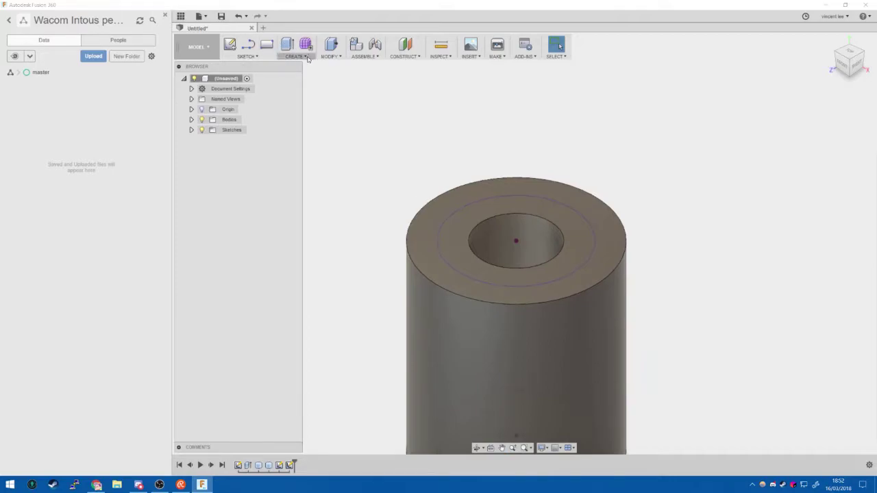
pyautogui.click(306, 57)
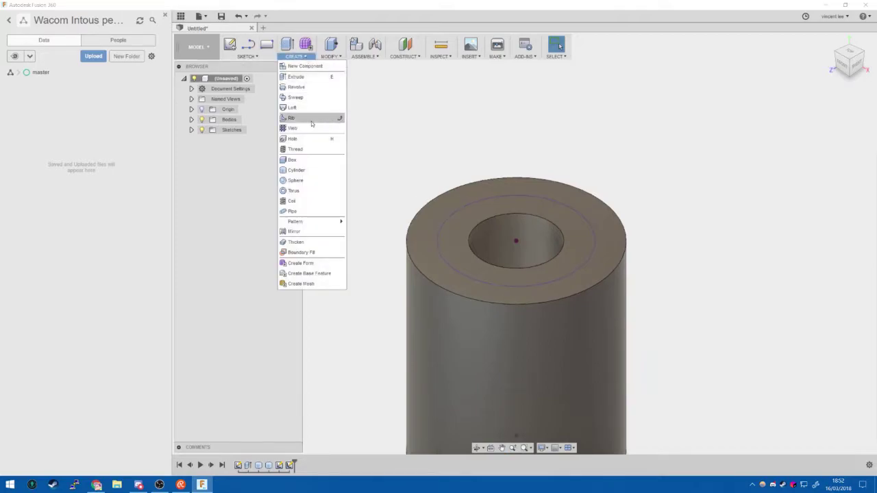
pyautogui.click(318, 190)
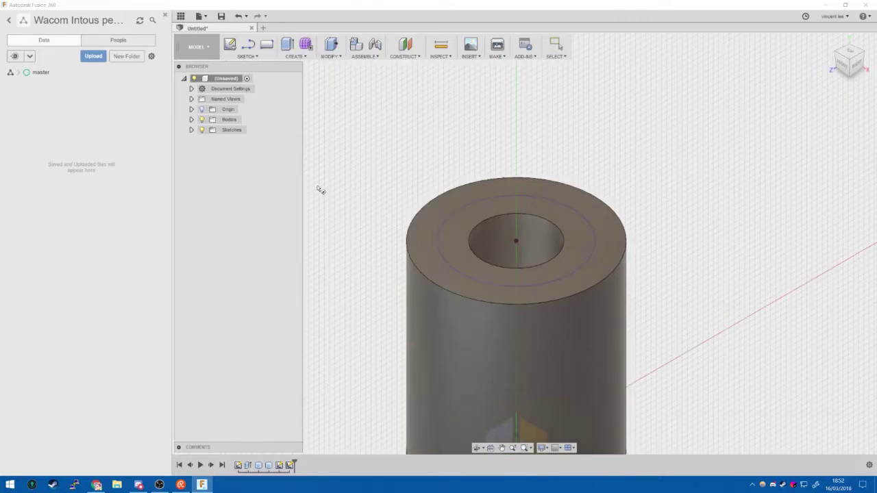
pyautogui.click(519, 244)
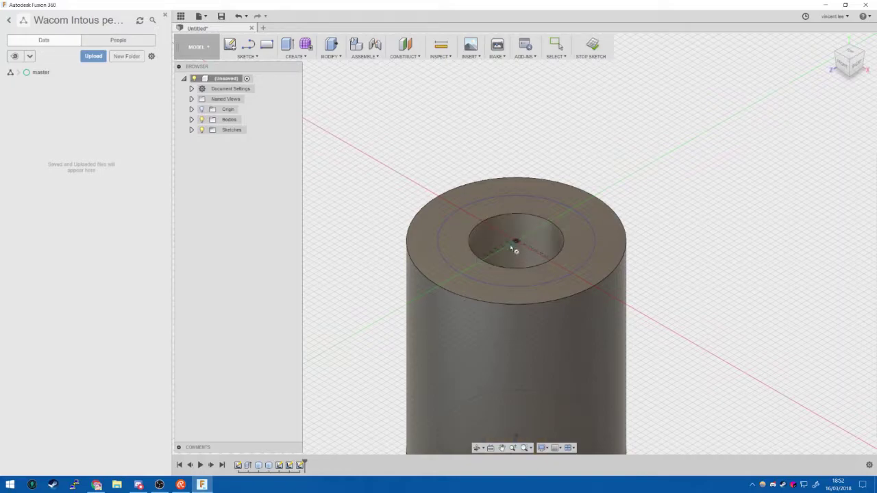
pyautogui.click(517, 244)
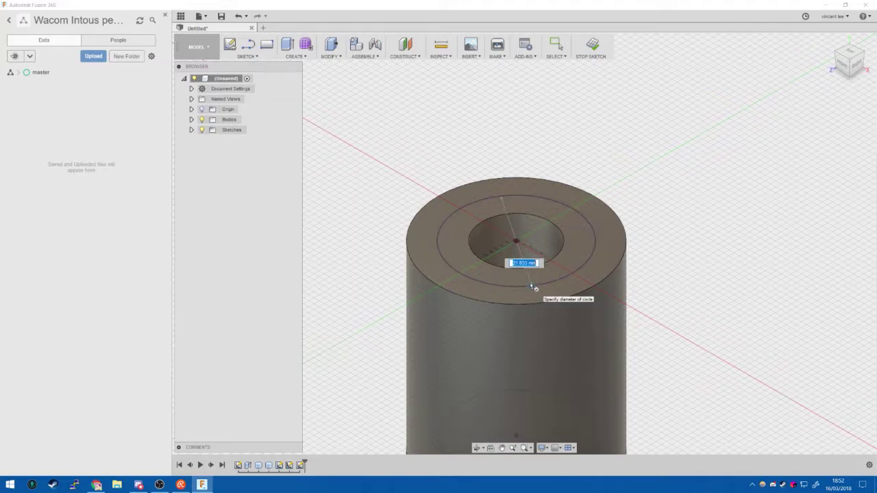
pyautogui.click(532, 280)
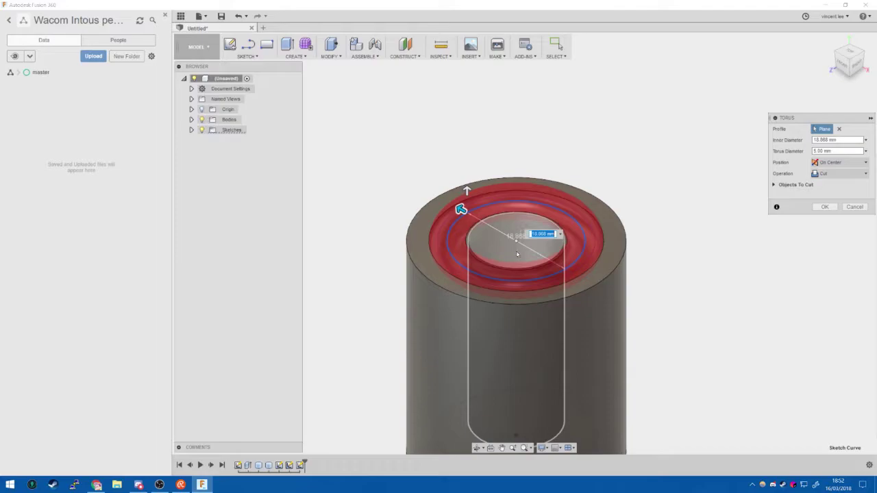
pyautogui.press('Return')
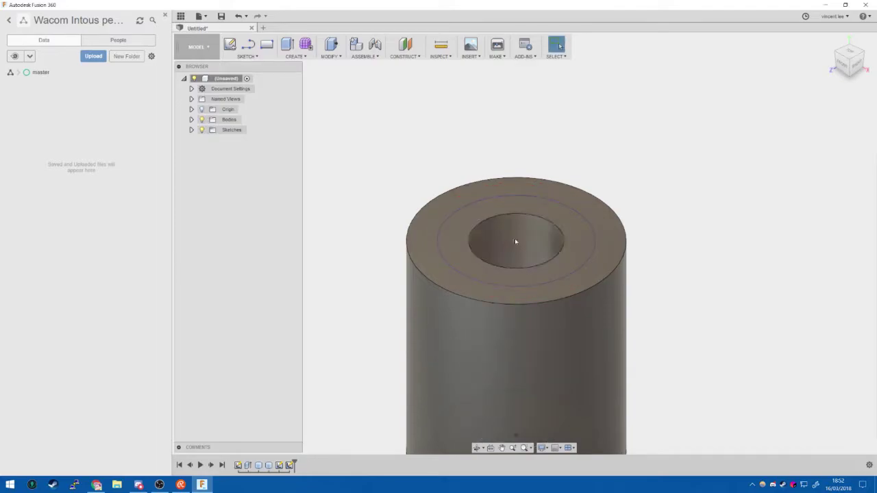
# Place a torus centred on the hollow cylinder's upper face with an inner diameter of 21.5 mm.
pyautogui.click(295, 56)
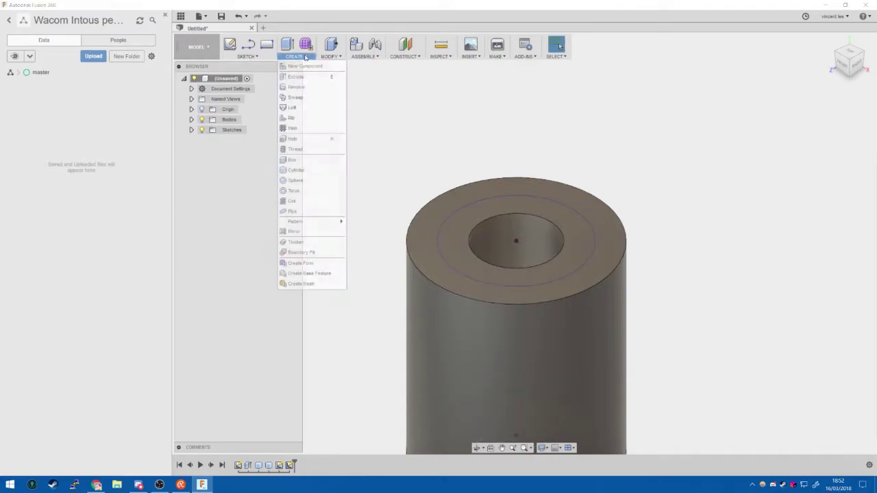
pyautogui.click(325, 192)
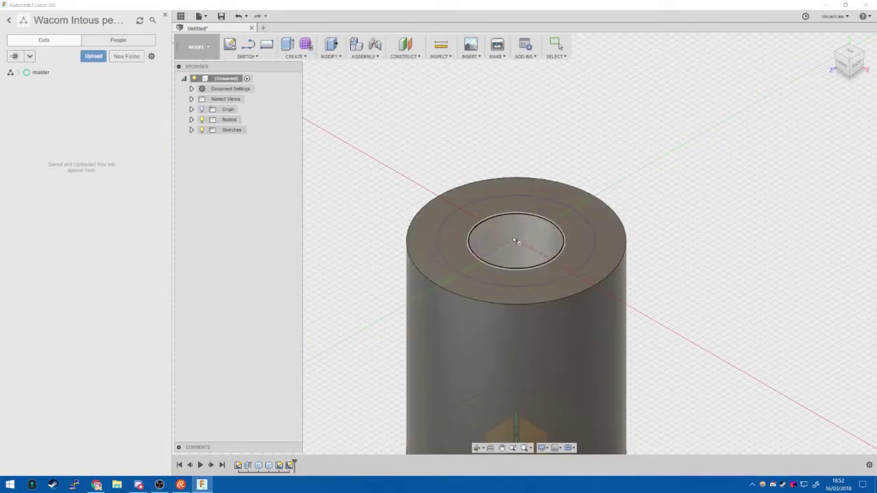
pyautogui.click(519, 238)
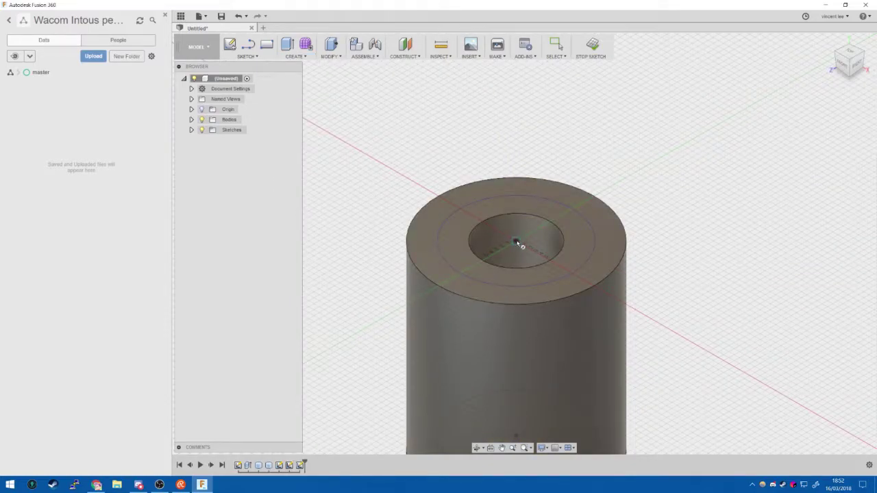
pyautogui.click(516, 240)
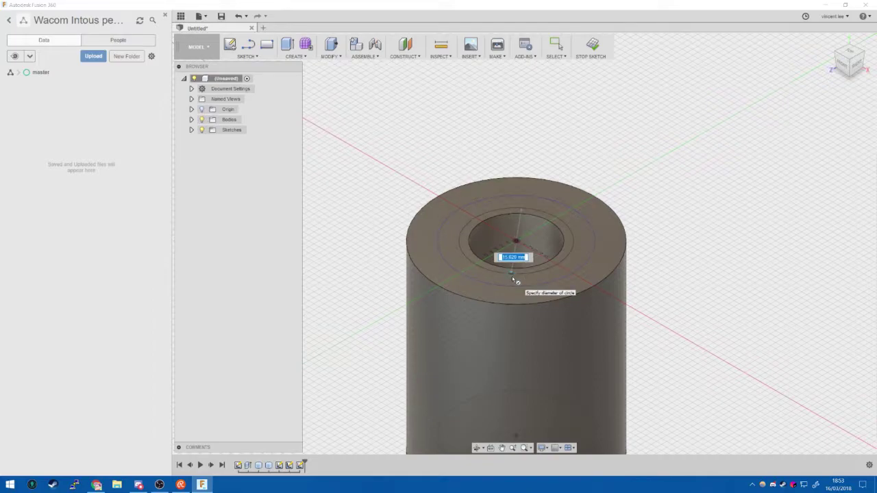
pyautogui.write('21.5')
pyautogui.press('Tab')
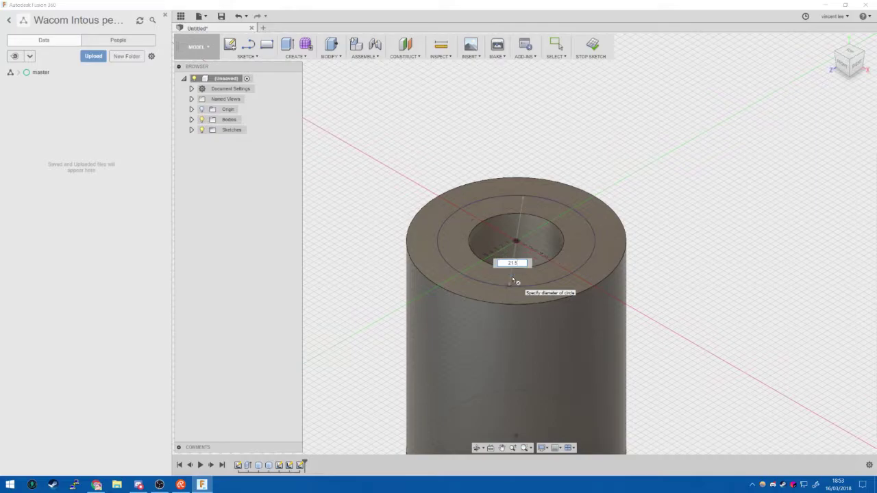
pyautogui.press('Return')
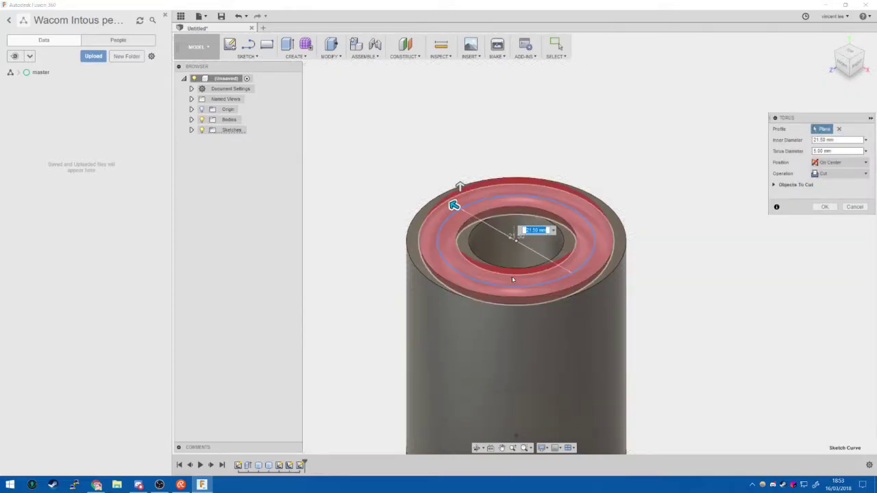
# Restore the torus's 21.5 mm inner diameter and set its operation to Join.
pyautogui.write('8')
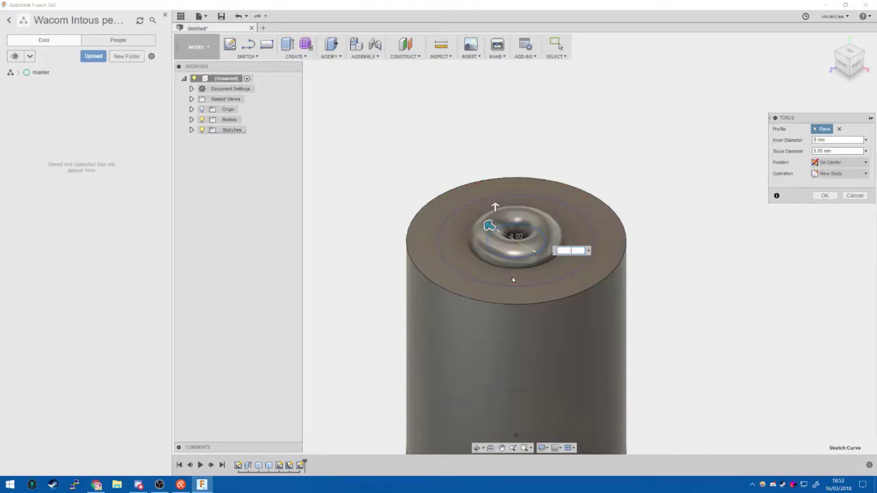
pyautogui.hotkey('ctrl', 'z')
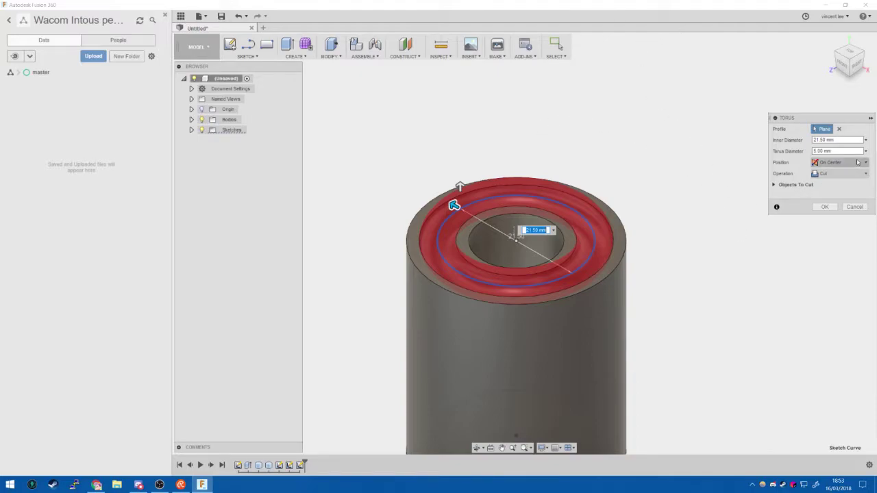
pyautogui.click(841, 175)
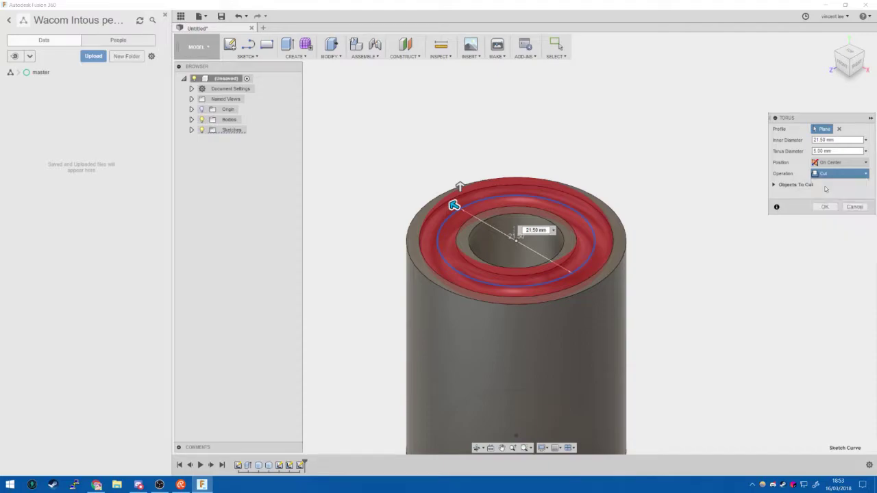
pyautogui.click(825, 185)
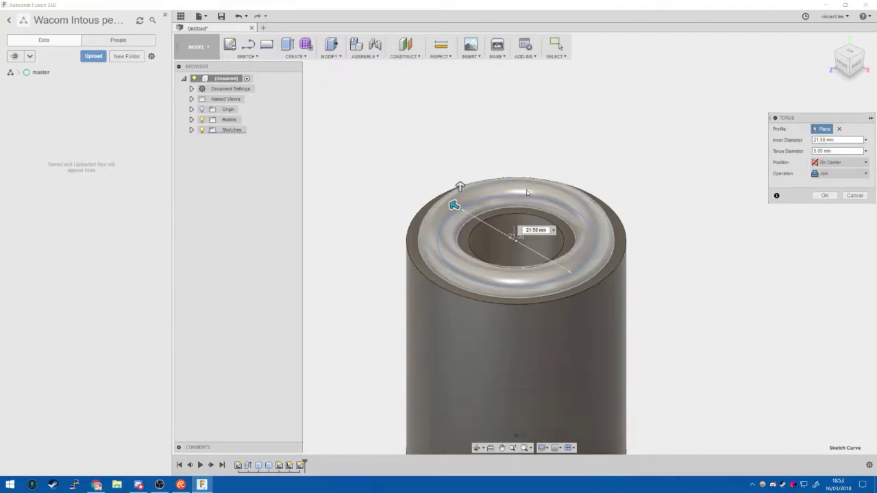
# Set the torus diameter to 8.5 mm and create the joined ring on the cylinder's upper face.
pyautogui.click(822, 151)
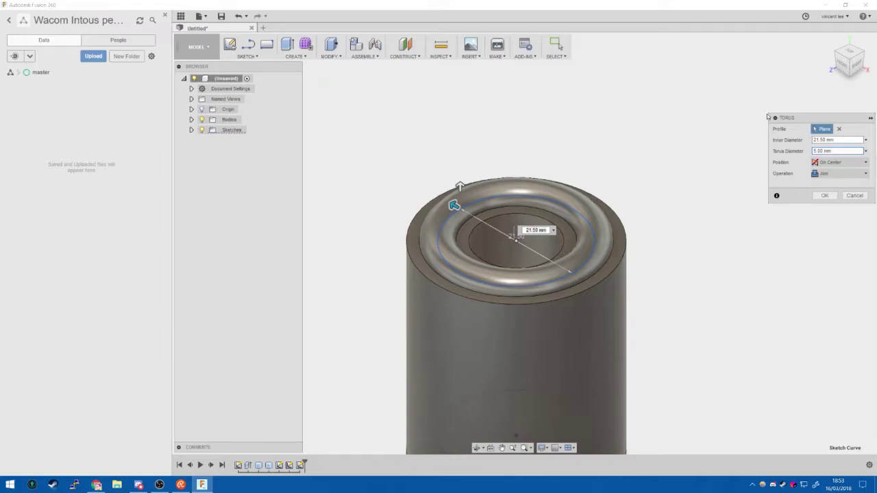
pyautogui.press('BackSpace')
pyautogui.write('10')
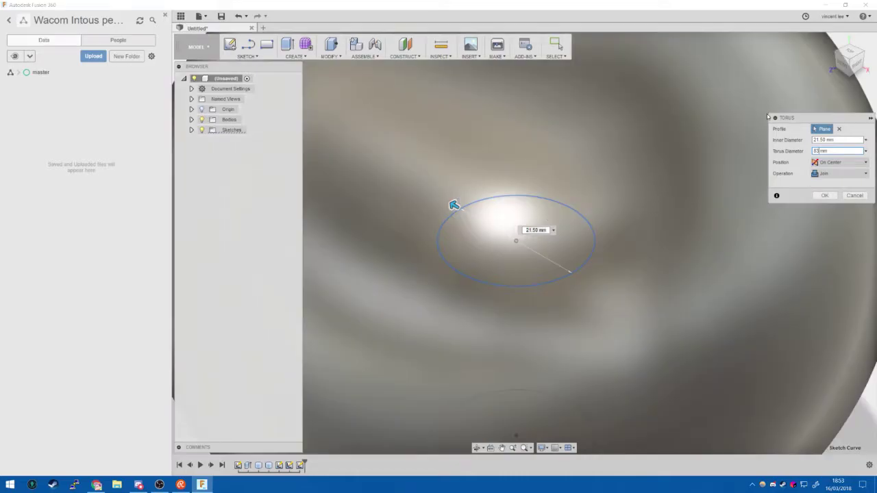
pyautogui.write('.5')
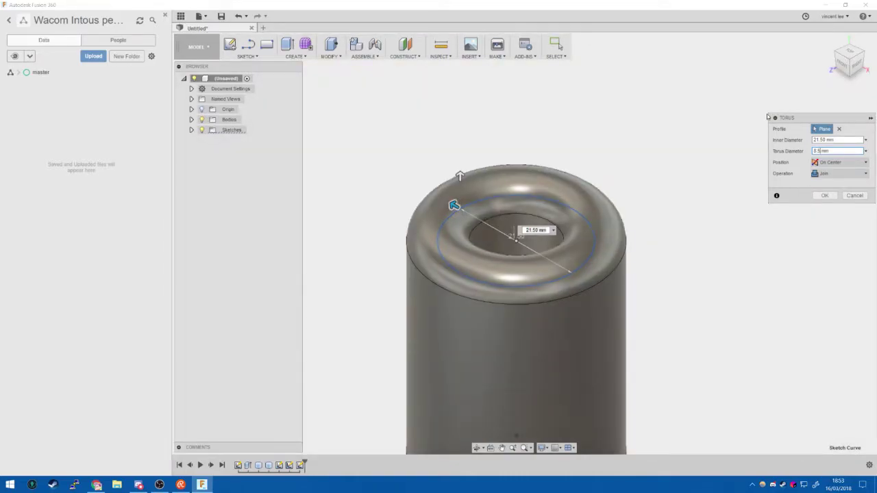
pyautogui.press('Return')
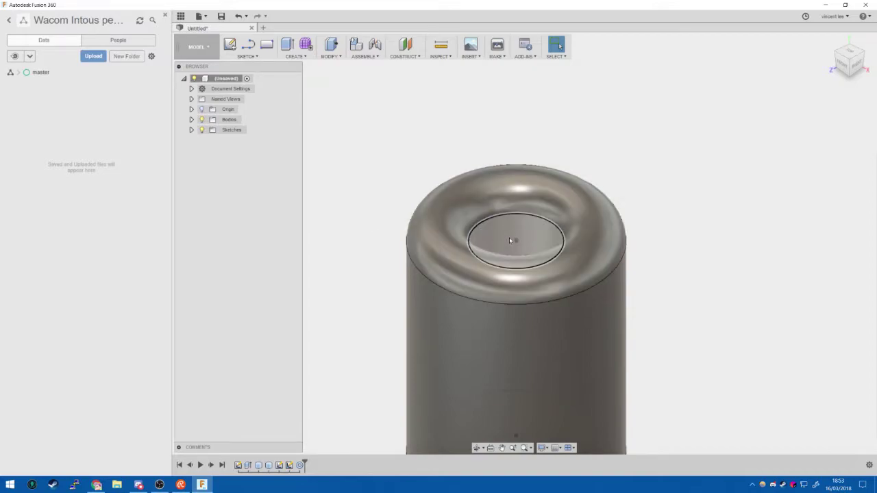
# Examine the torus ring and cylinder from several angles using free orbit.
pyautogui.keyDown('shift'); pyautogui.moveTo(498, 145); pyautogui.dragTo(499, 202, button='middle'); pyautogui.keyUp('shift')
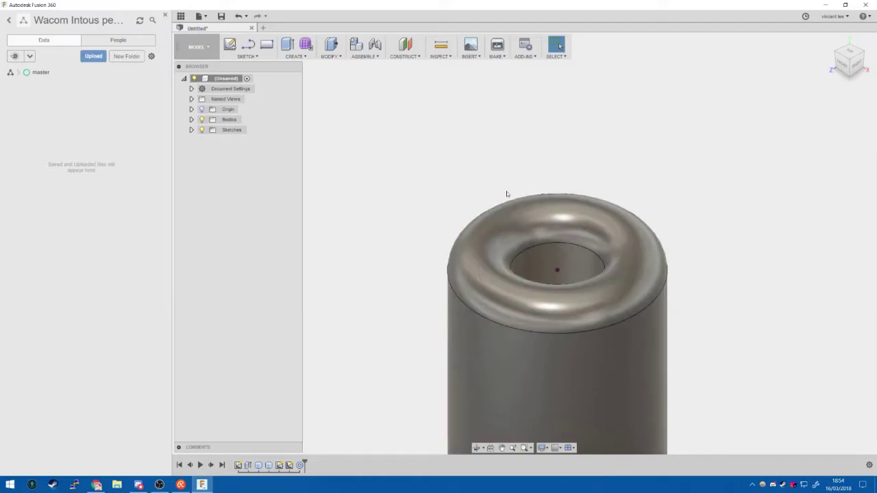
pyautogui.click(831, 40)
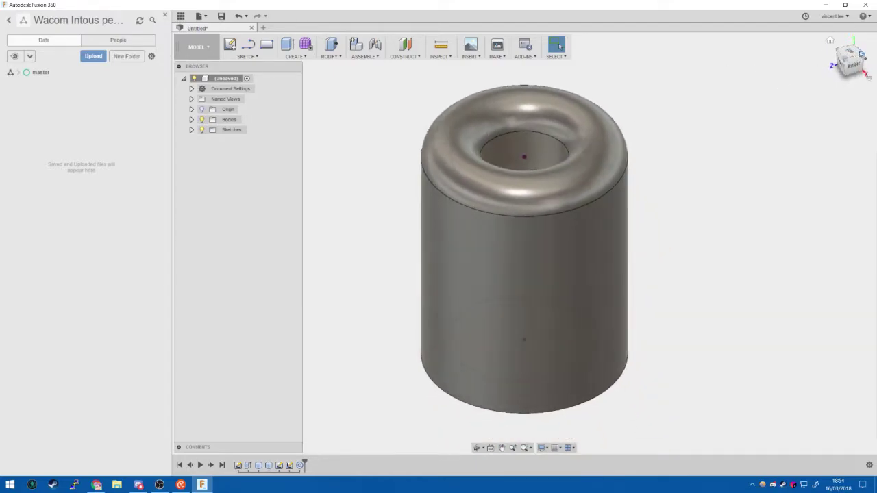
pyautogui.moveTo(861, 54); pyautogui.dragTo(847, 51)
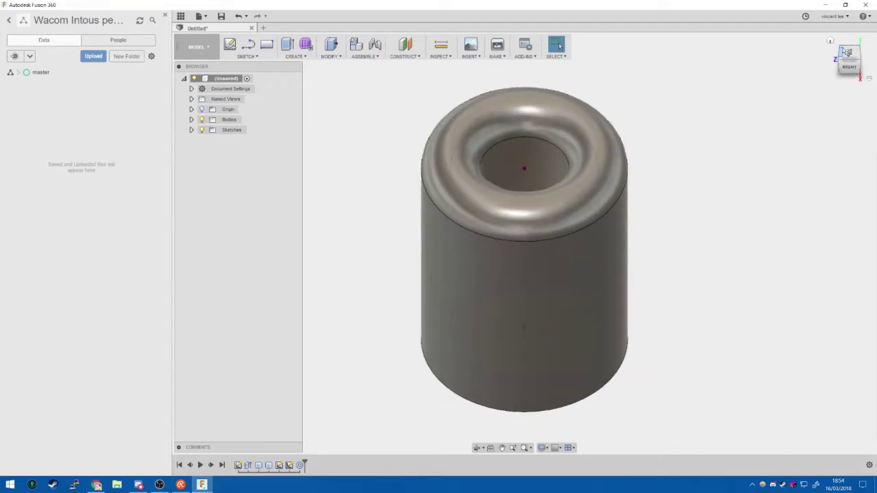
pyautogui.moveTo(699, 96); pyautogui.dragTo(707, 117, button='middle')
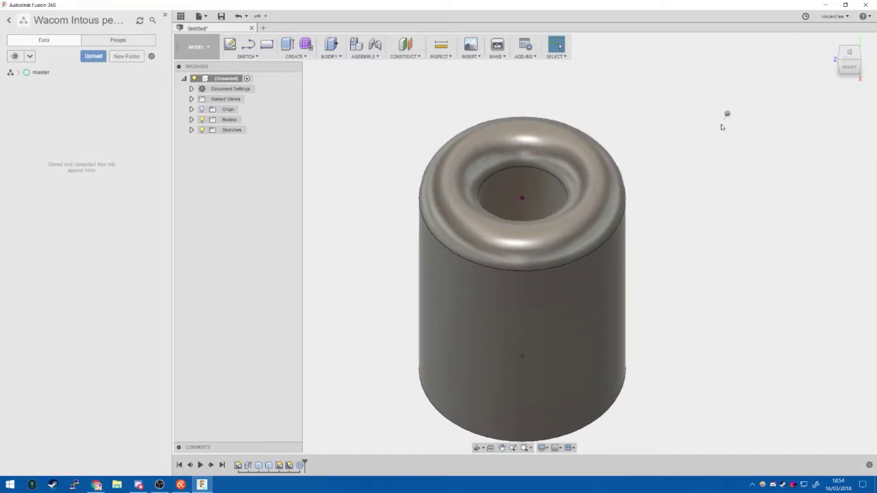
pyautogui.press('m')
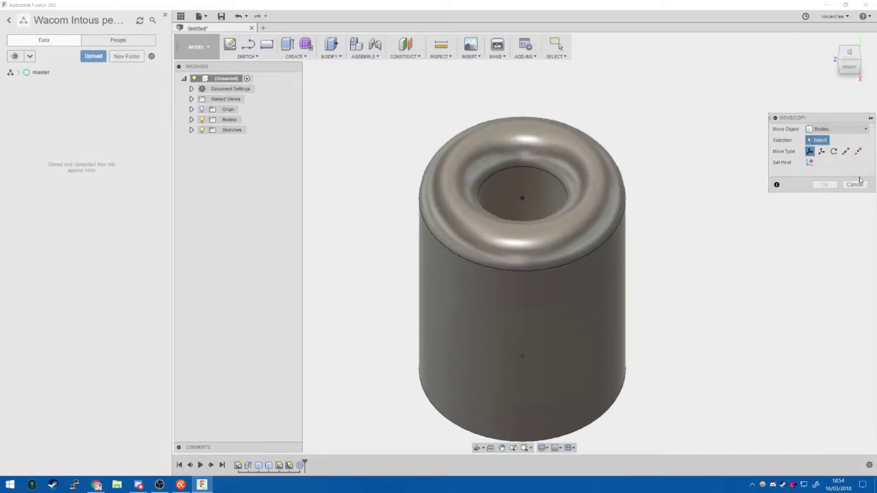
pyautogui.click(856, 183)
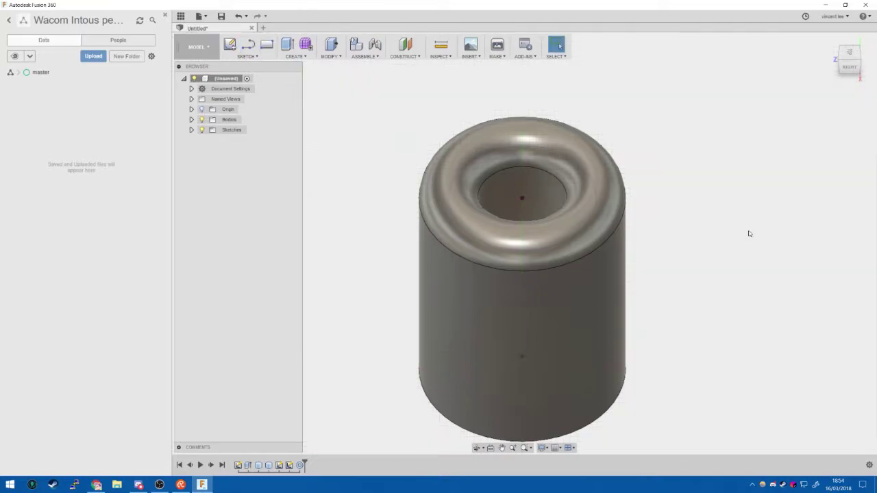
pyautogui.moveTo(788, 141); pyautogui.dragTo(794, 186, button='middle')
pyautogui.moveTo(343, 207); pyautogui.dragTo(357, 145, button='middle')
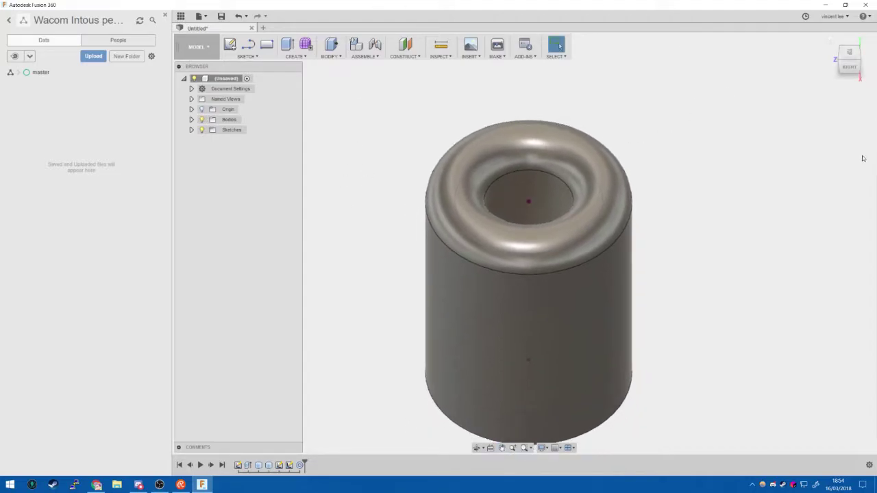
pyautogui.click(871, 80)
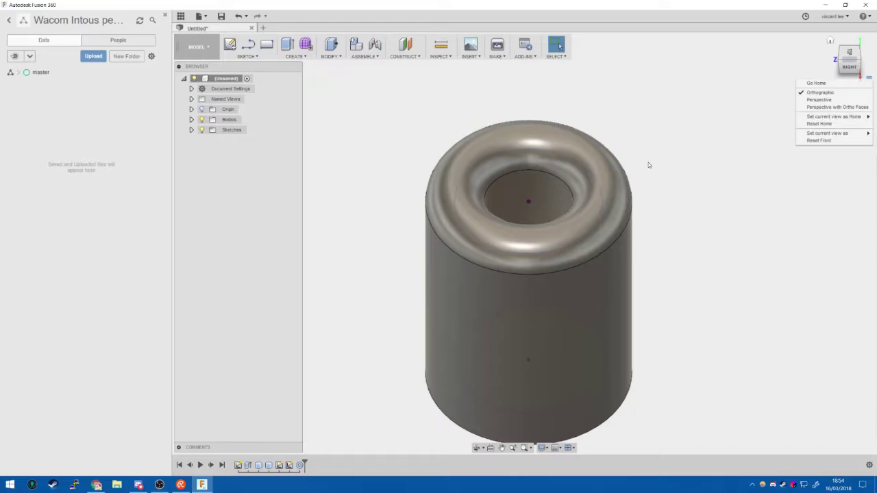
pyautogui.click(364, 230)
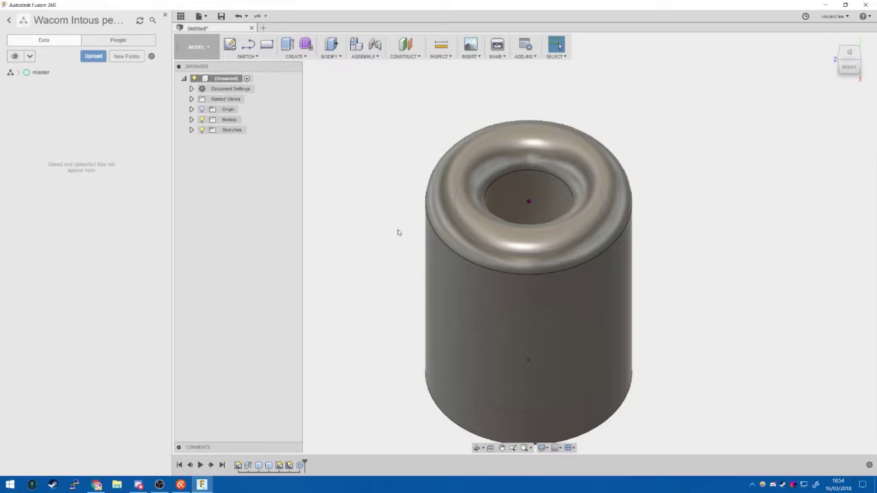
pyautogui.press('h')
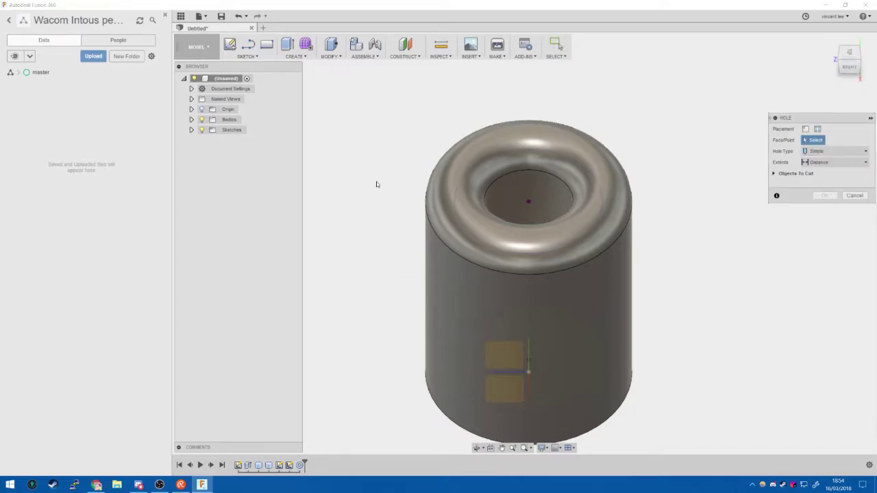
pyautogui.press('Escape')
pyautogui.click(502, 448)
pyautogui.moveTo(454, 196); pyautogui.dragTo(479, 215)
pyautogui.press('Escape')
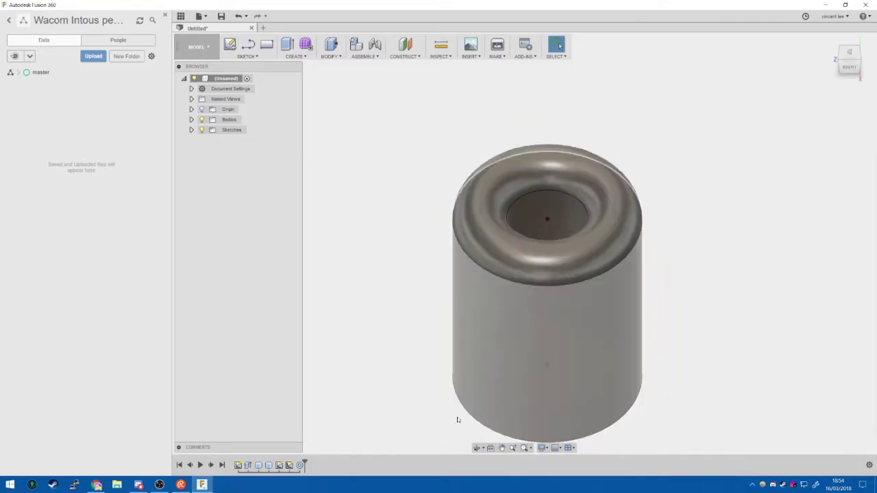
pyautogui.click(482, 447)
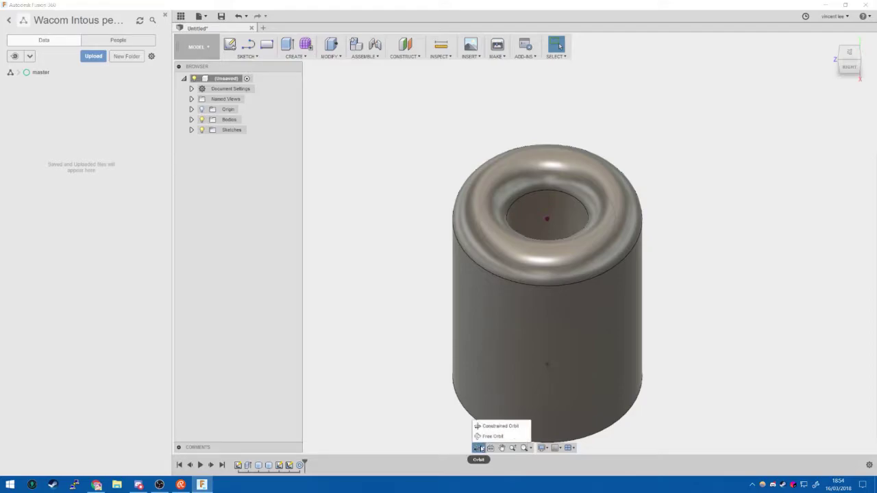
pyautogui.click(488, 436)
pyautogui.moveTo(532, 274); pyautogui.dragTo(539, 191)
pyautogui.keyDown('shift'); pyautogui.moveTo(526, 193); pyautogui.dragTo(514, 274, button='middle'); pyautogui.keyUp('shift')
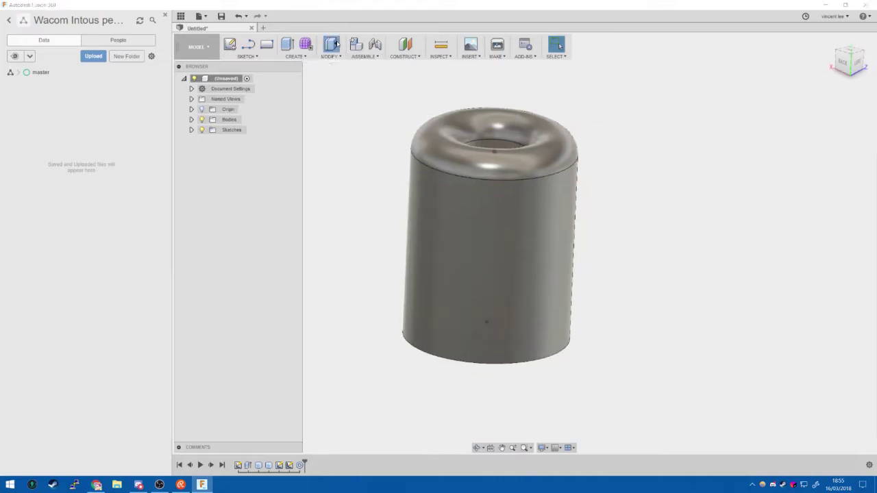
# Try to offset the cylinder's outer face by 3 mm, and undo back to before the torus.
pyautogui.click(332, 45)
pyautogui.click(422, 172)
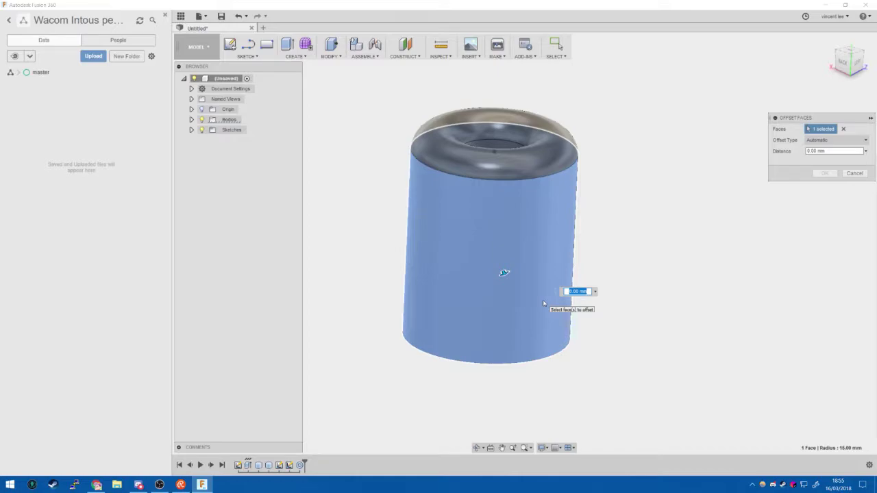
pyautogui.write('2')
pyautogui.press('BackSpace')
pyautogui.write('3')
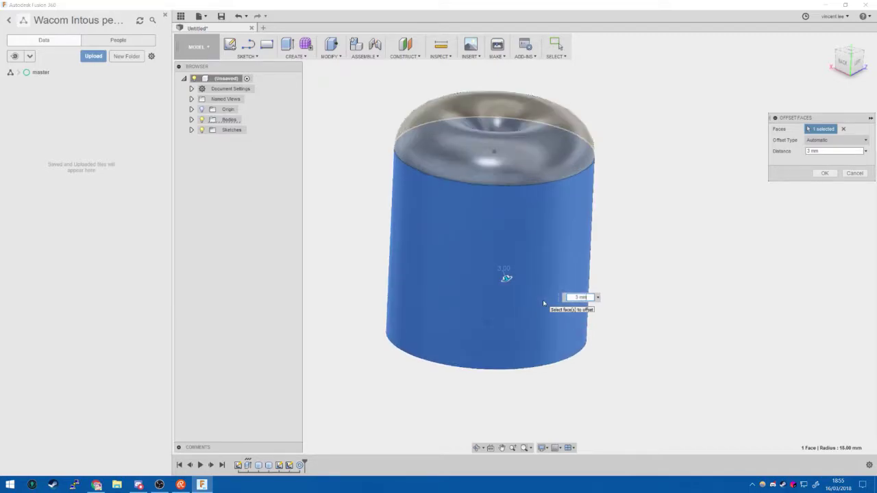
pyautogui.press('Return')
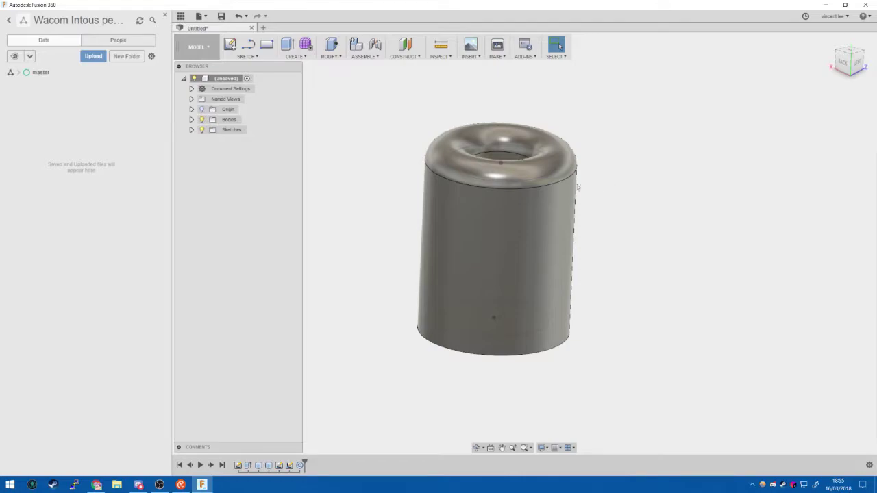
pyautogui.hotkey('ctrl', 'z')
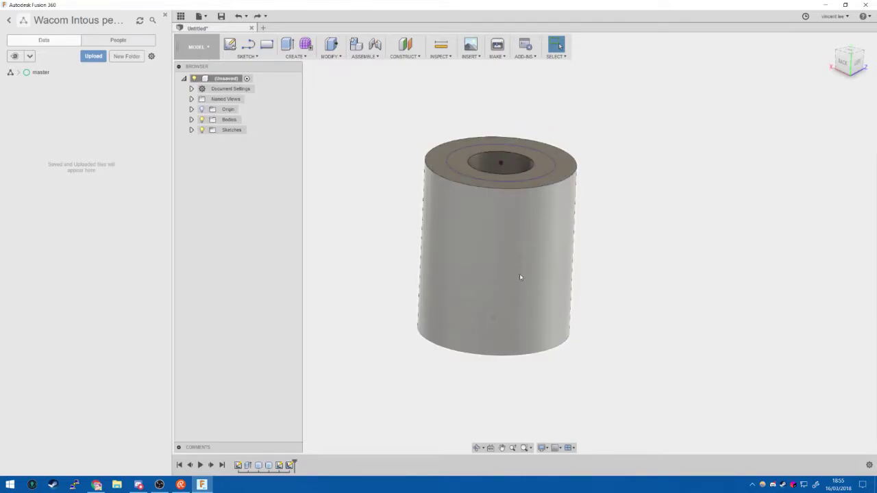
# Offset the hollow cylinder's outer cylindrical face outward by 2 mm.
pyautogui.click(517, 257)
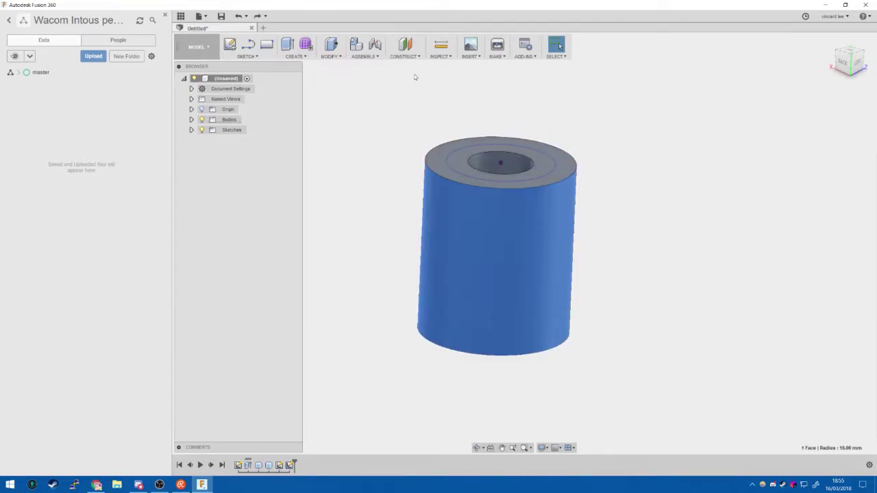
pyautogui.click(328, 47)
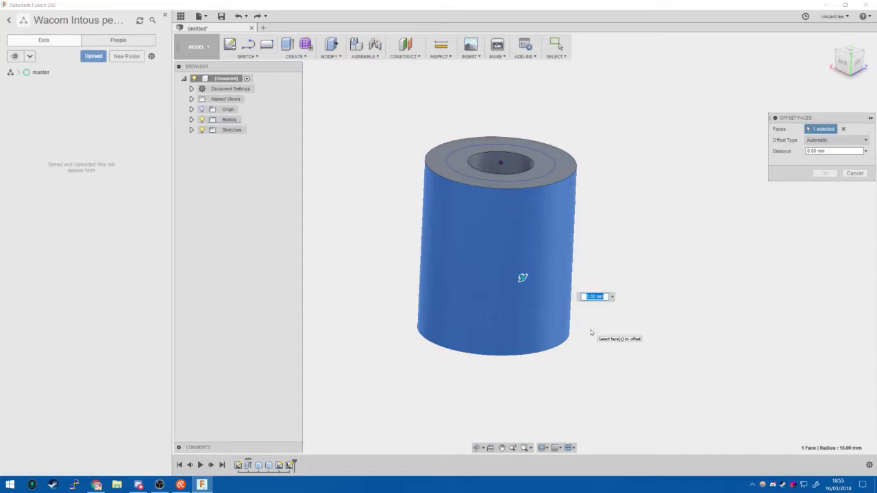
pyautogui.write('5')
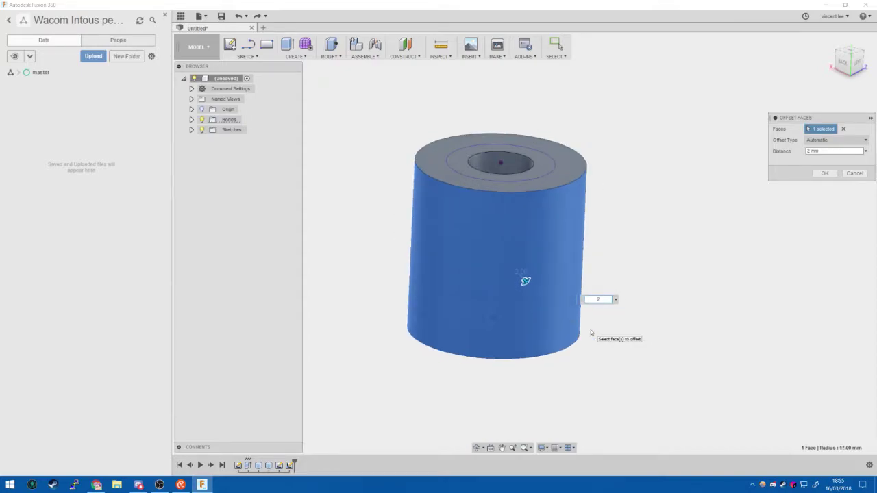
pyautogui.press('Return')
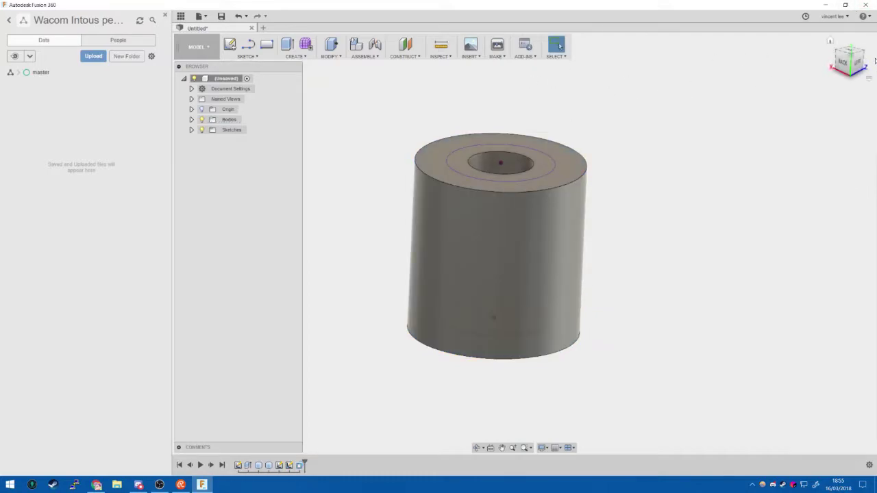
# Measure the radius and diameter of the bore's upper edge from the home view.
pyautogui.click(830, 40)
pyautogui.click(441, 44)
pyautogui.click(525, 123)
pyautogui.click(530, 174)
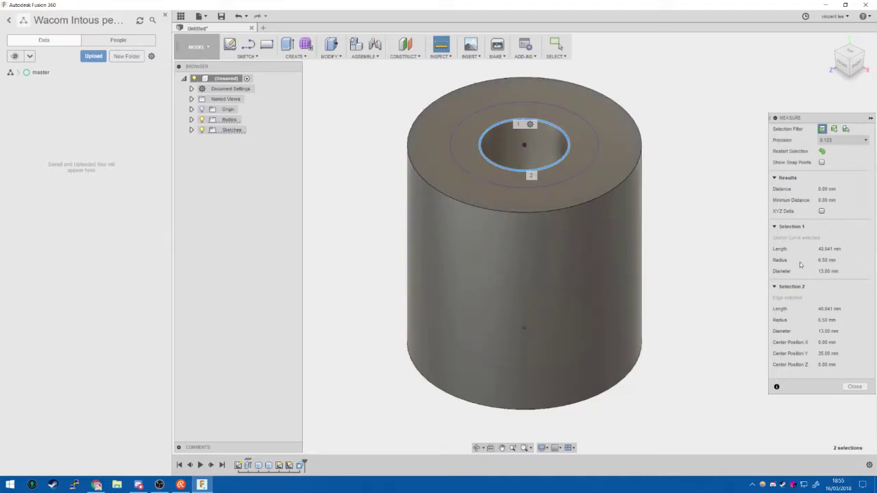
pyautogui.click(843, 260)
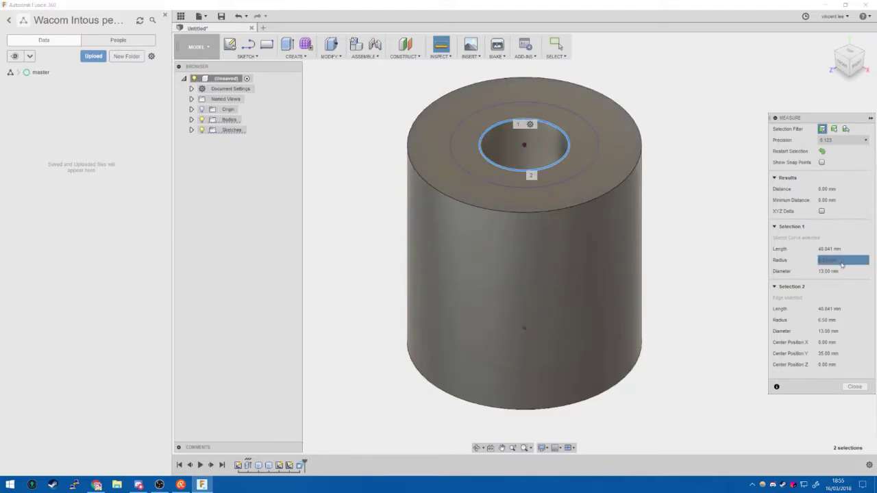
pyautogui.click(843, 272)
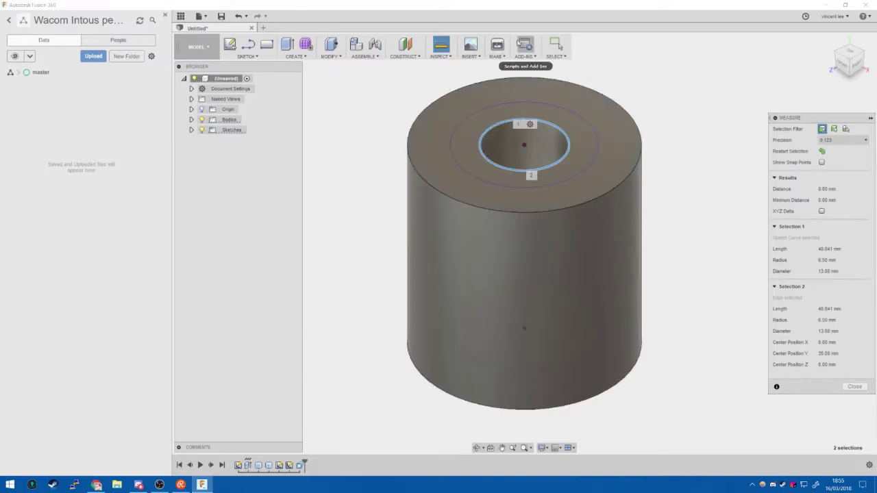
# Measure the wall thickness between the bore's upper edge and the cylinder's outer upper edge.
pyautogui.click(442, 45)
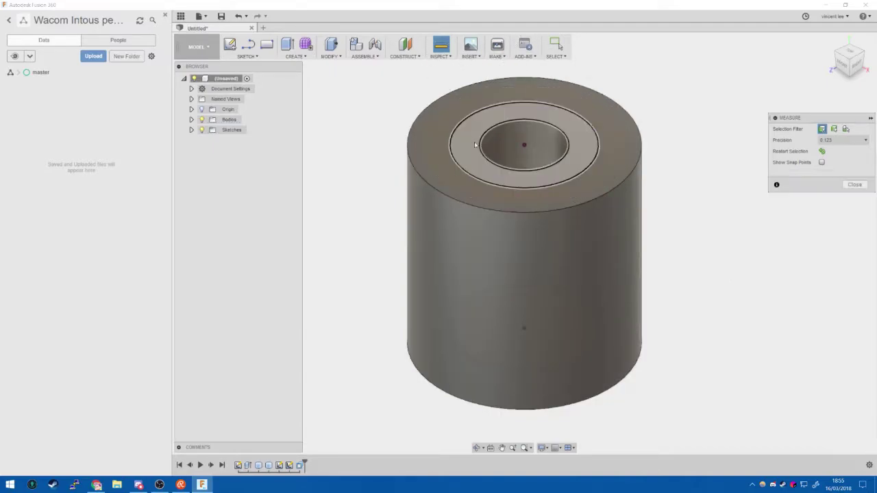
pyautogui.click(525, 171)
pyautogui.click(522, 206)
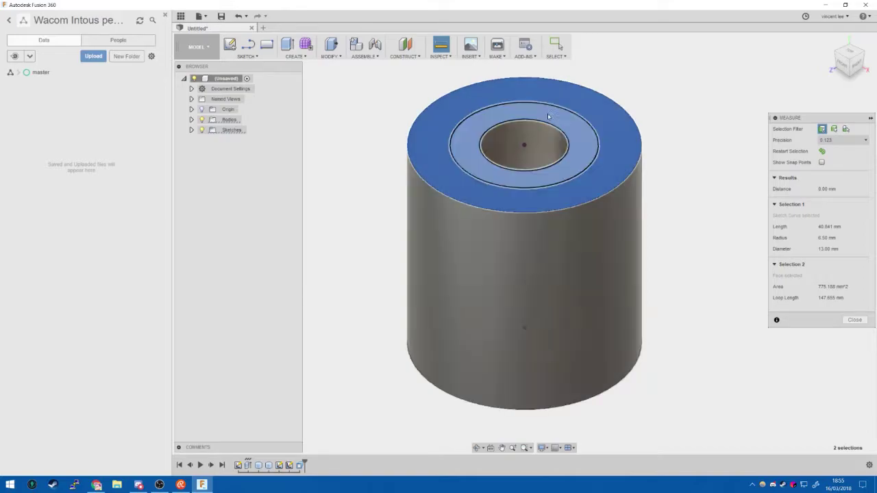
pyautogui.click(444, 57)
pyautogui.click(457, 68)
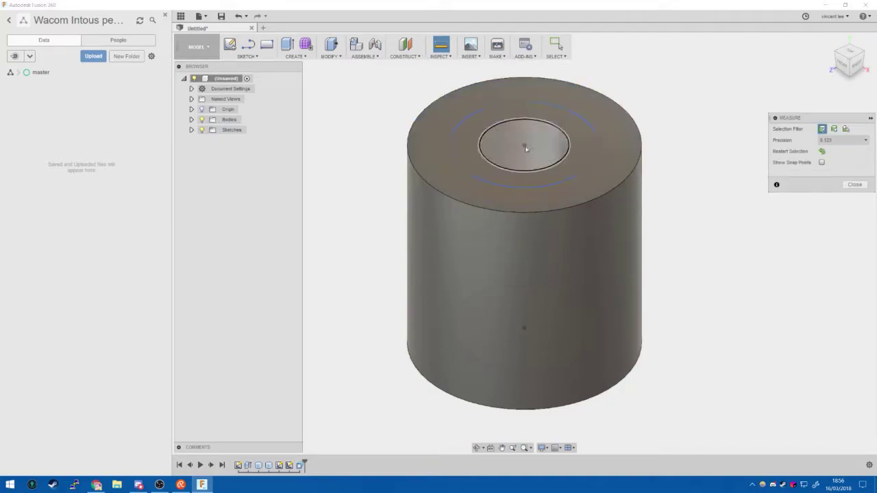
pyautogui.click(556, 164)
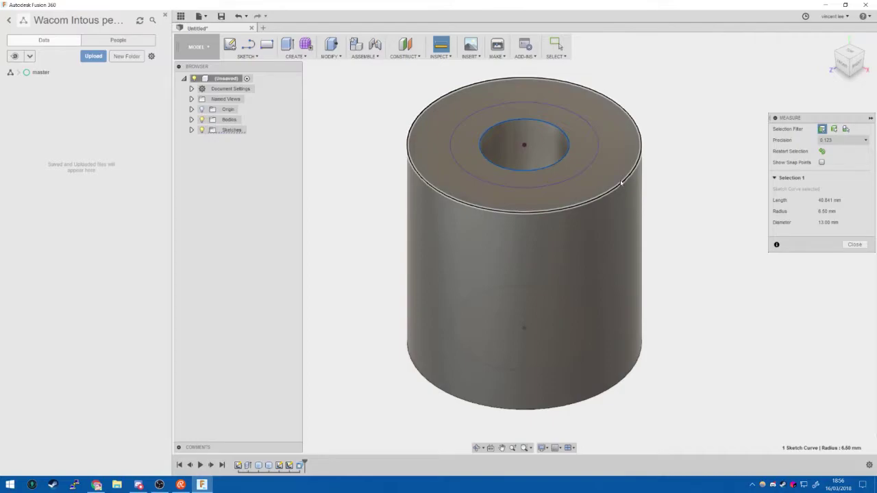
pyautogui.click(620, 182)
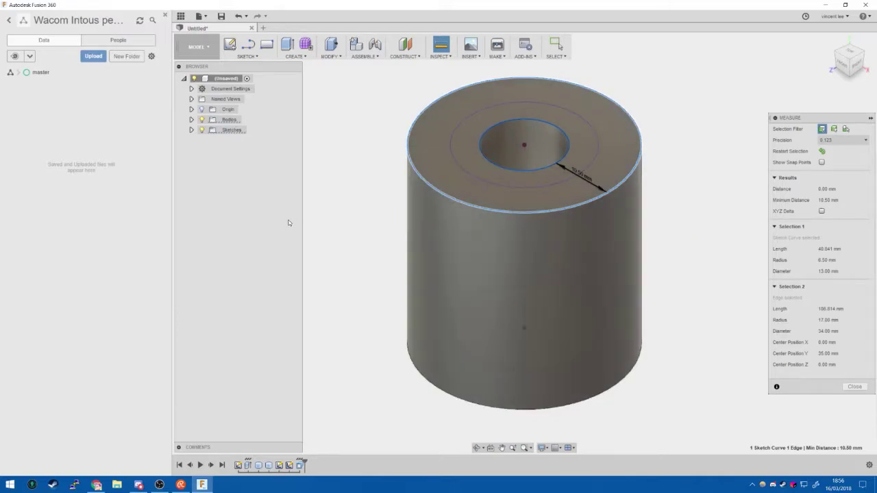
pyautogui.press('super+Tab')
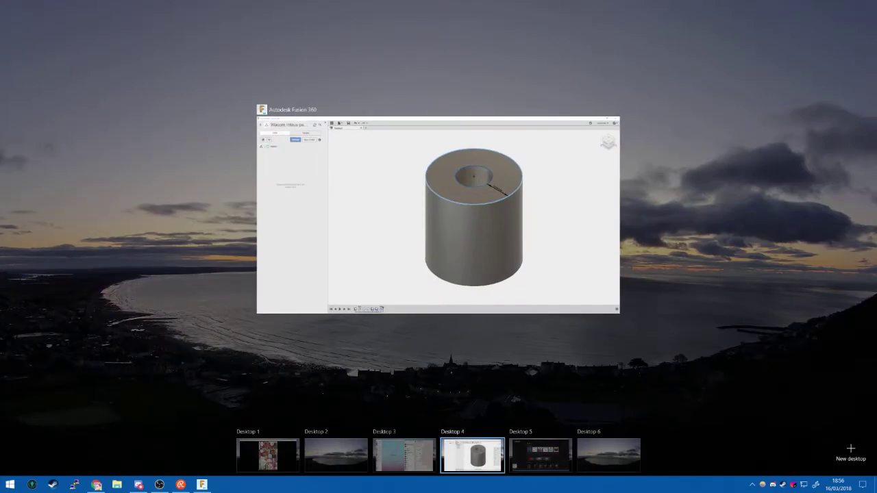
pyautogui.click(452, 220)
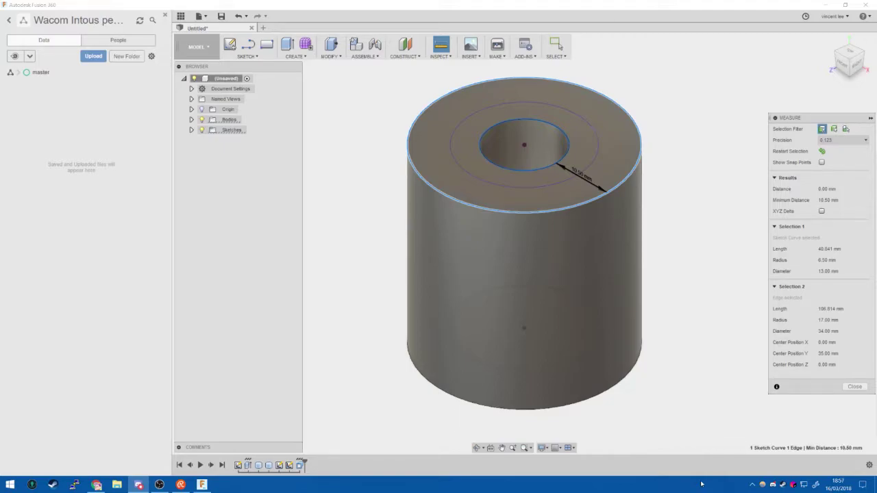
# Measure the sketched ring profile around the bore and its outer circle on the upper face.
pyautogui.click(463, 173)
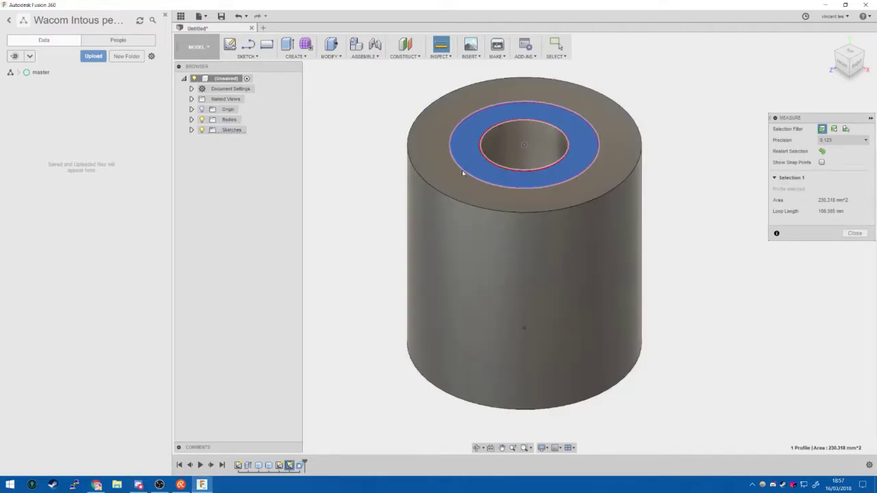
pyautogui.click(249, 57)
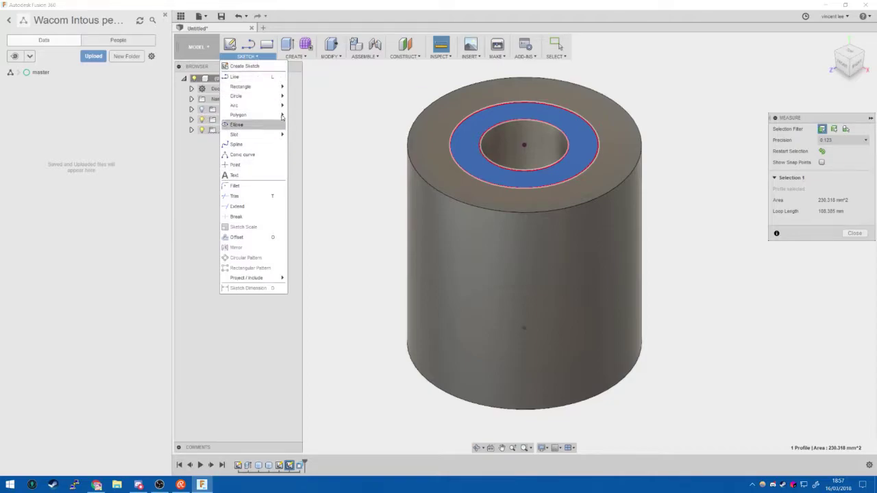
pyautogui.click(463, 170)
pyautogui.click(464, 170)
pyautogui.click(466, 171)
pyautogui.click(466, 172)
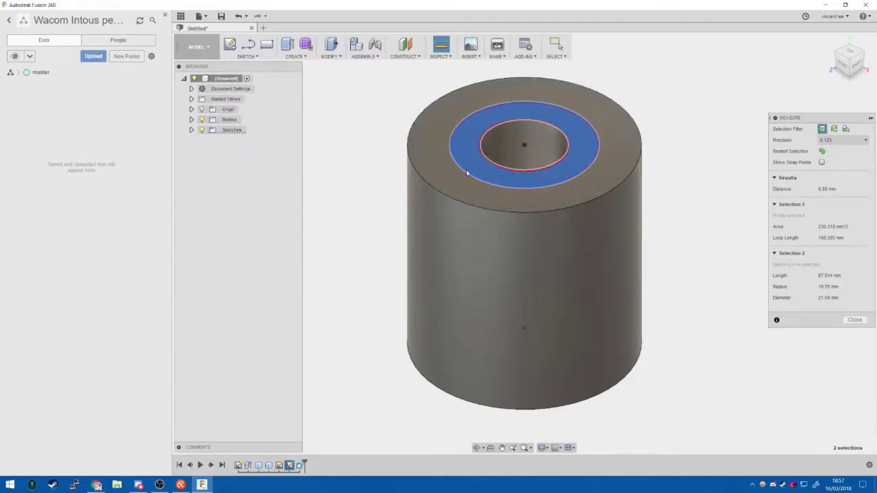
pyautogui.click(466, 171)
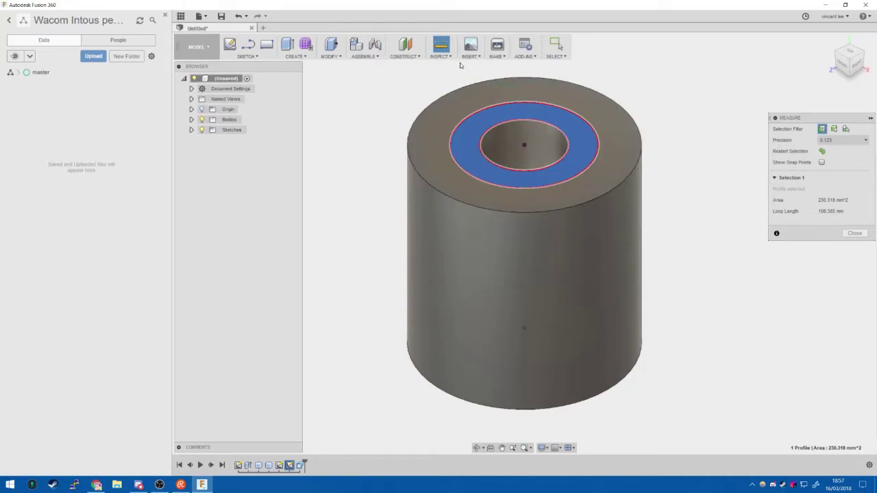
pyautogui.press('Escape')
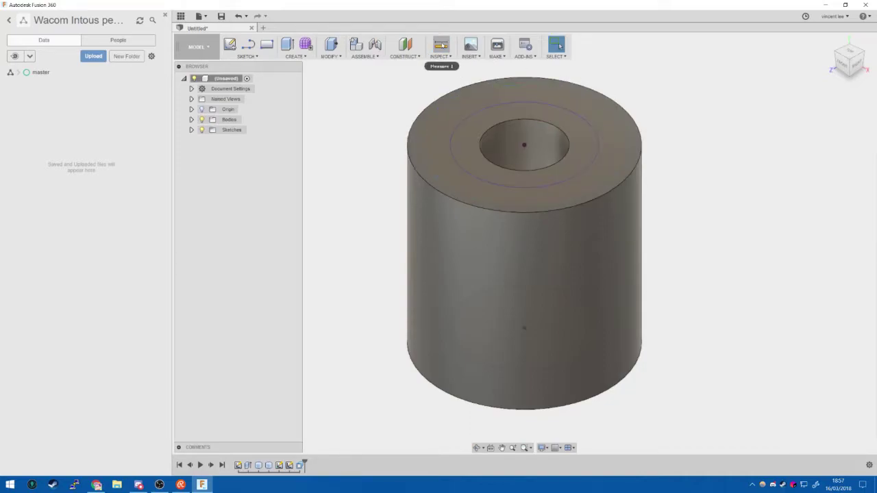
# Edit the existing ring sketch on the upper face and try to draw a line from the bore's centre.
pyautogui.click(481, 179)
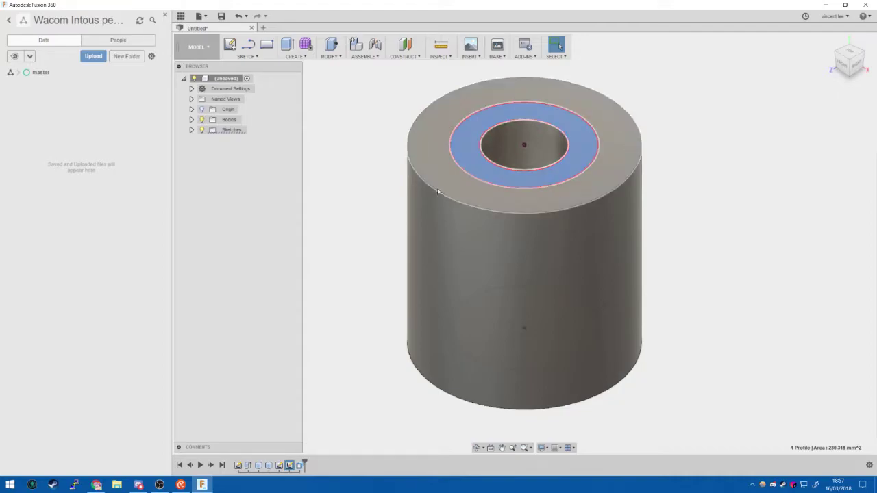
pyautogui.click(261, 58)
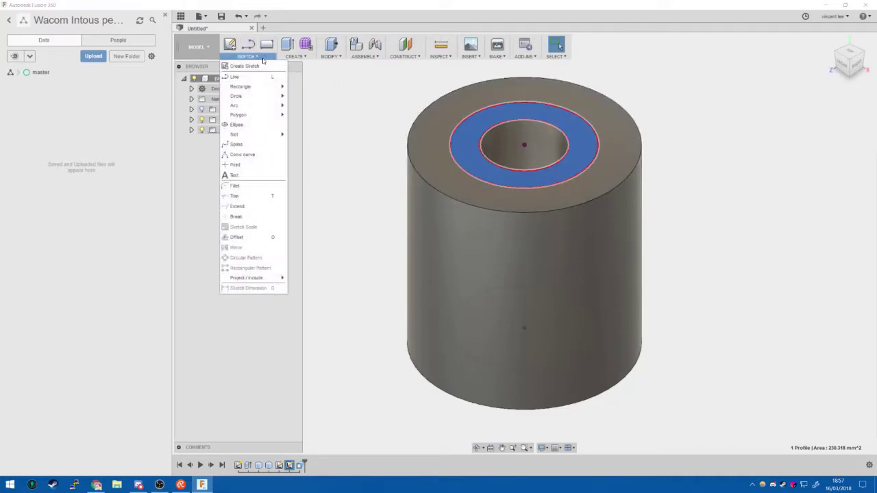
pyautogui.click(257, 77)
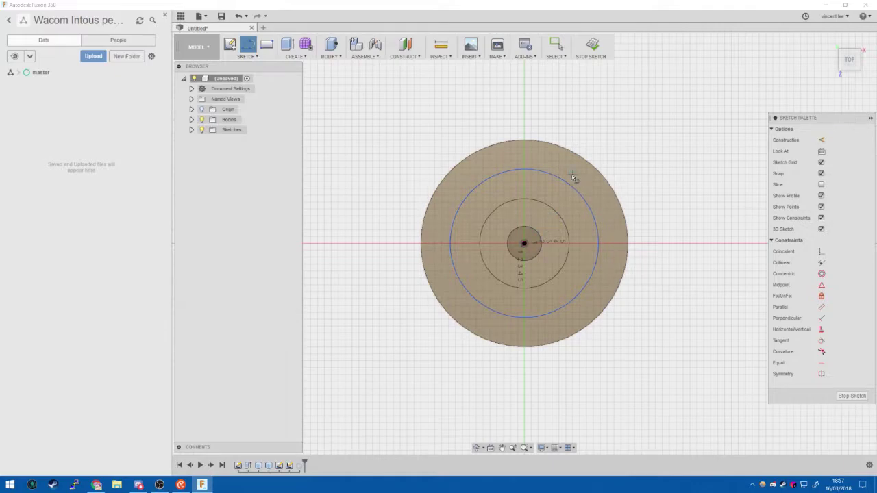
pyautogui.click(830, 41)
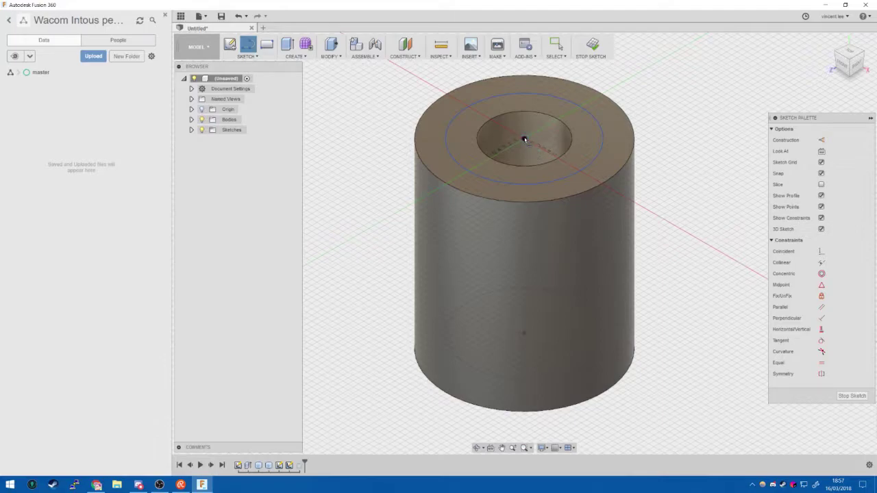
pyautogui.click(524, 139)
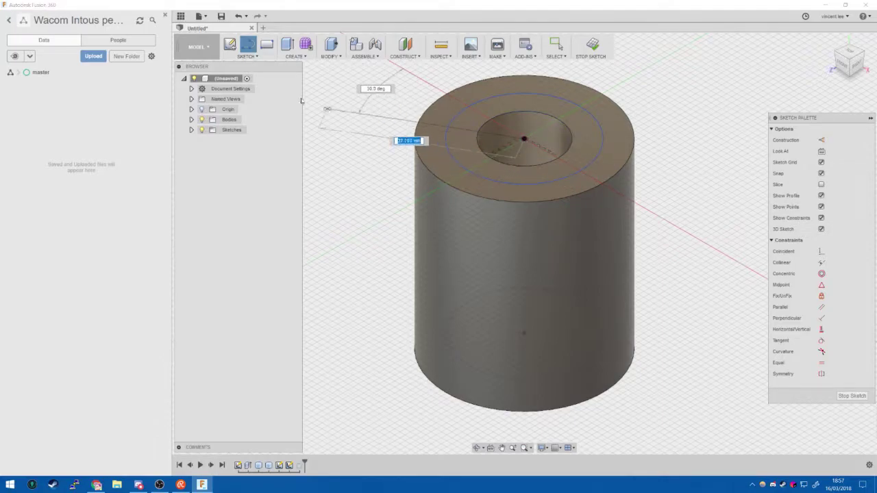
# Try to draw a center diameter circle around the bore's centre point in the upper-face sketch.
pyautogui.click(248, 57)
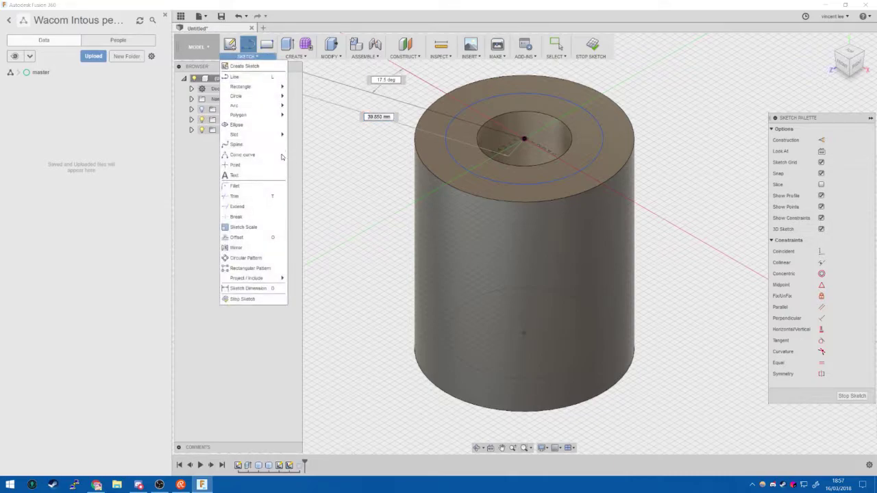
pyautogui.moveTo(253, 96)
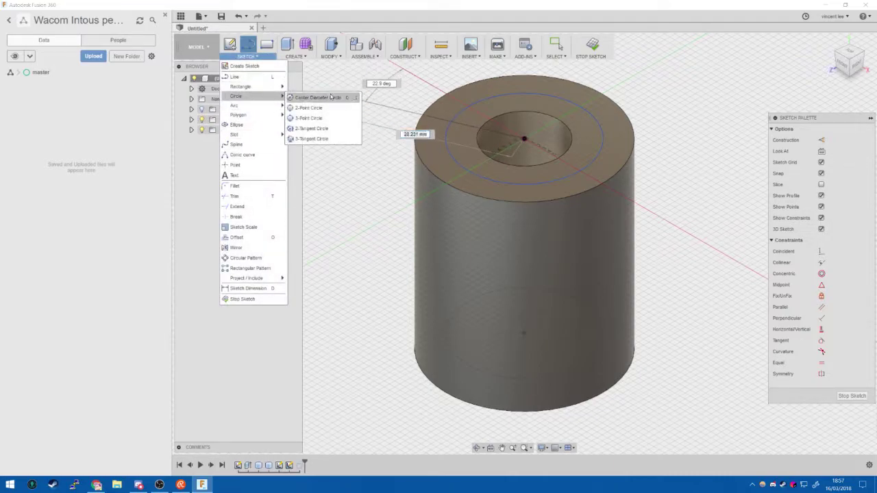
pyautogui.click(331, 96)
pyautogui.click(524, 139)
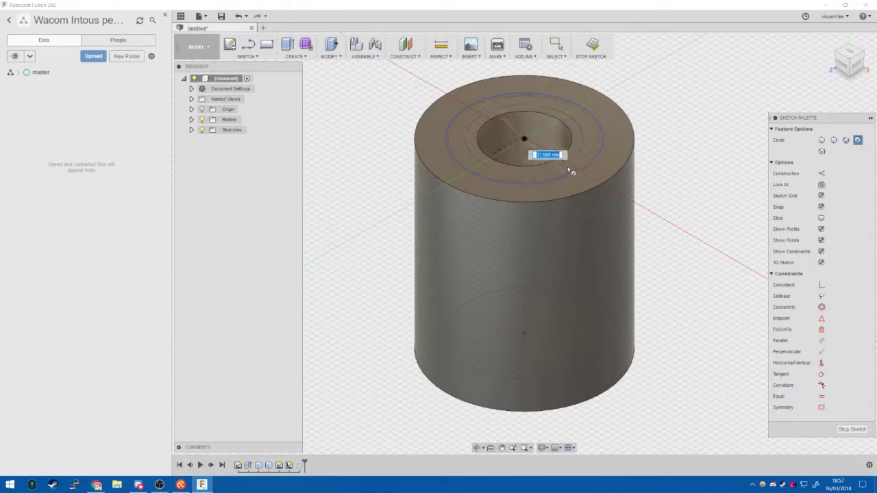
pyautogui.click(562, 121)
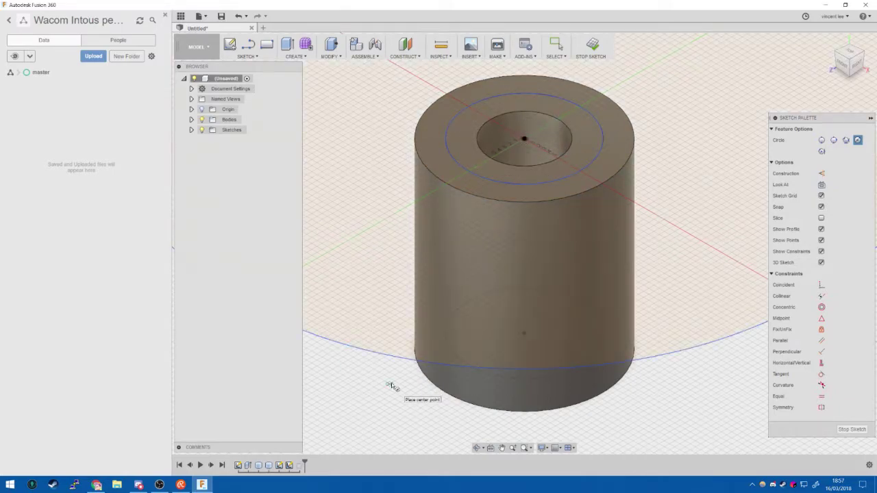
pyautogui.press('Escape')
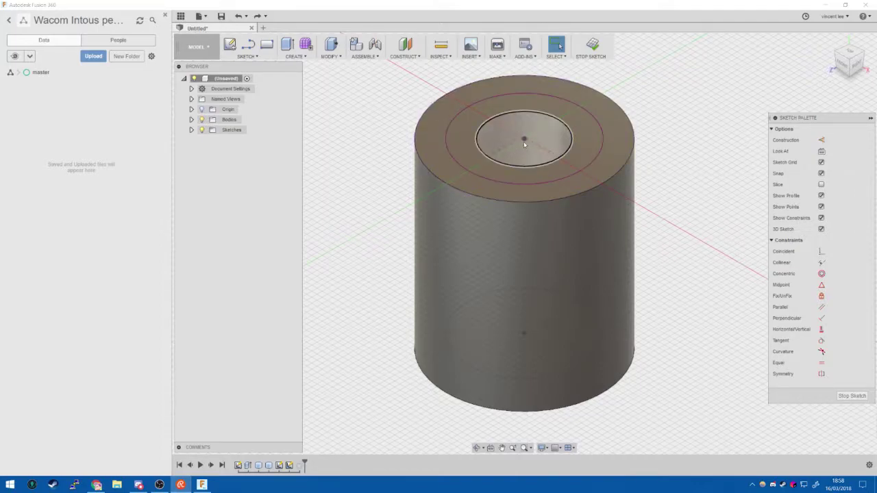
pyautogui.click(524, 139)
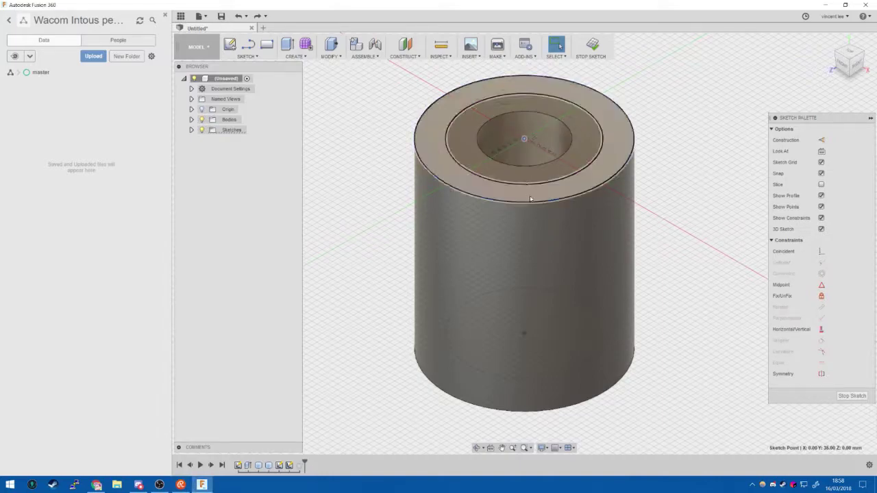
pyautogui.click(523, 141)
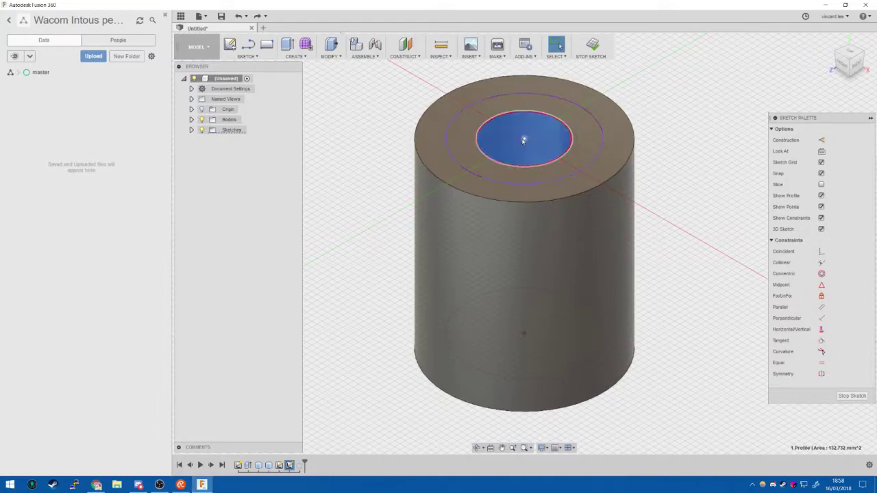
pyautogui.click(272, 57)
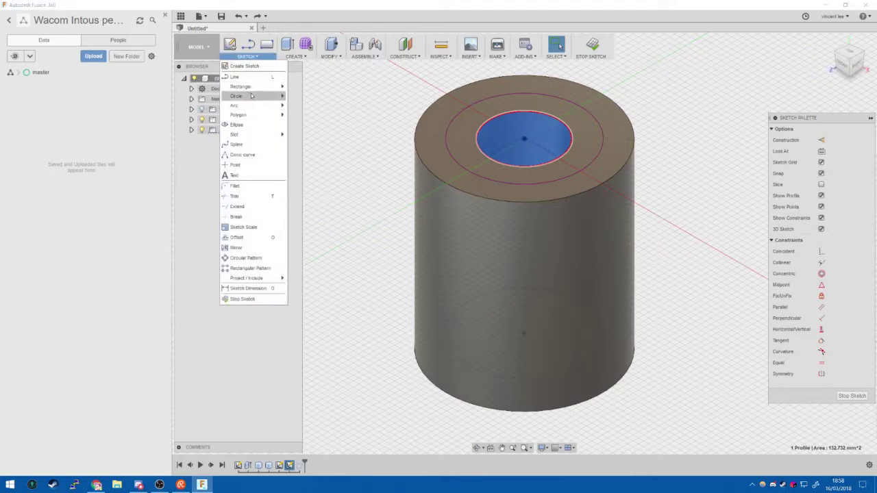
pyautogui.moveTo(251, 95)
pyautogui.click(333, 100)
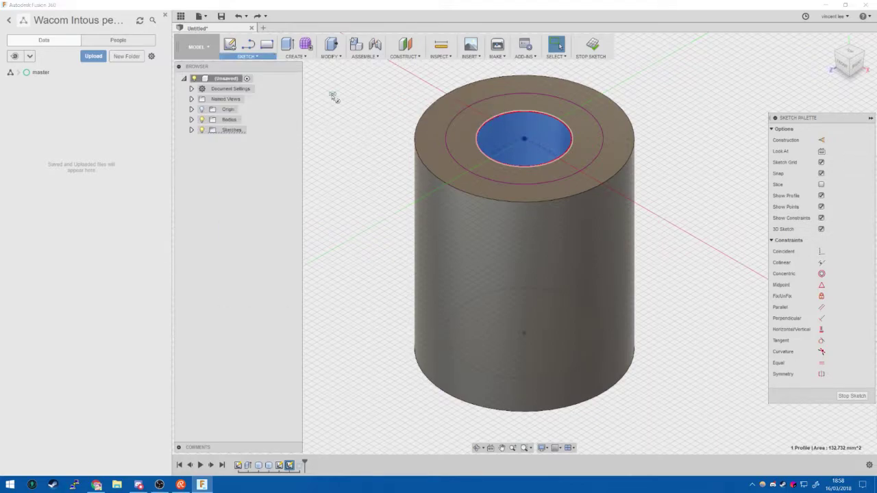
pyautogui.click(534, 145)
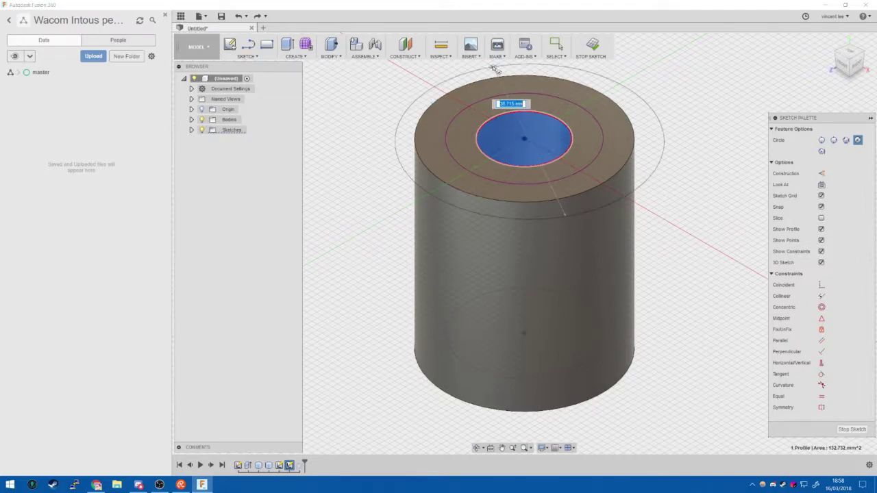
pyautogui.press('Escape')
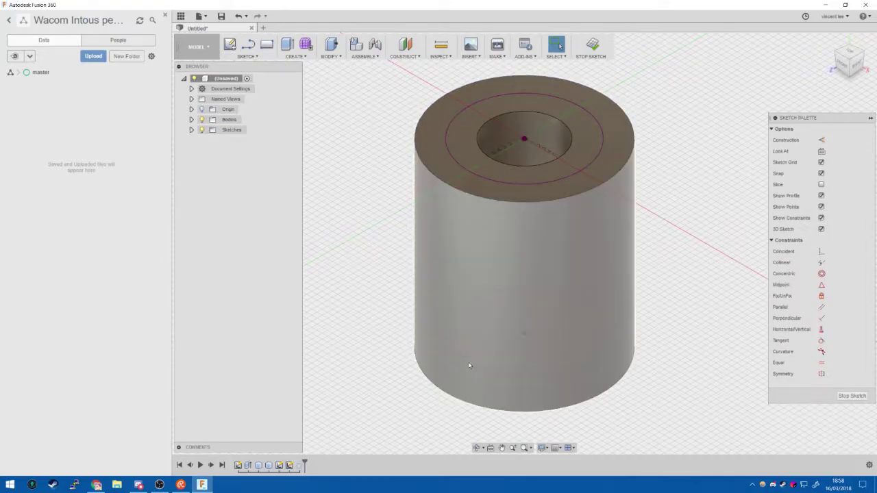
pyautogui.click(477, 361)
pyautogui.click(255, 58)
pyautogui.moveTo(260, 98)
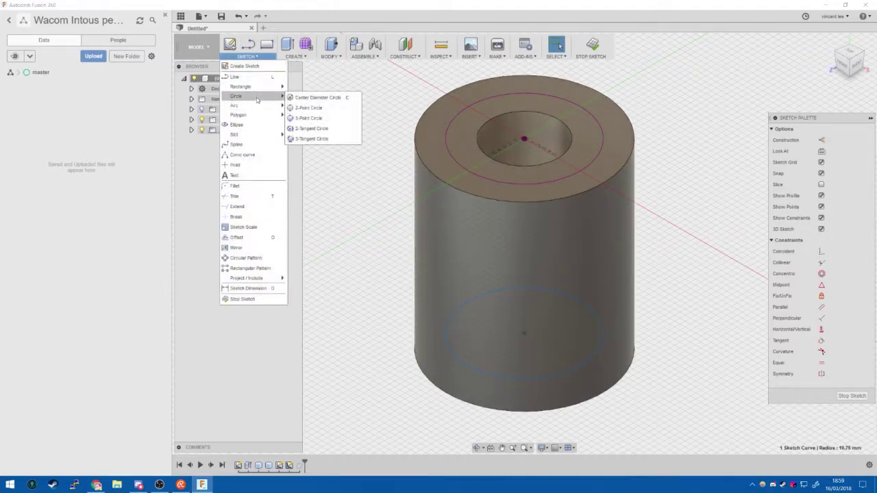
pyautogui.click(316, 108)
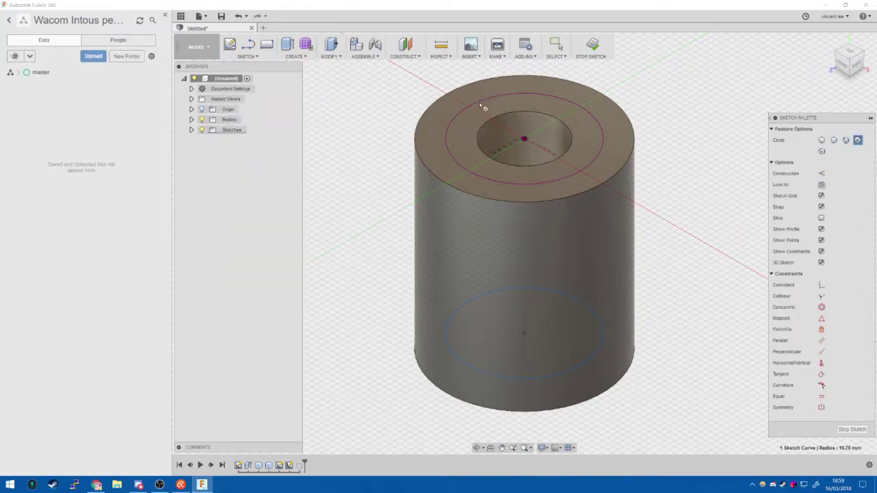
pyautogui.click(525, 141)
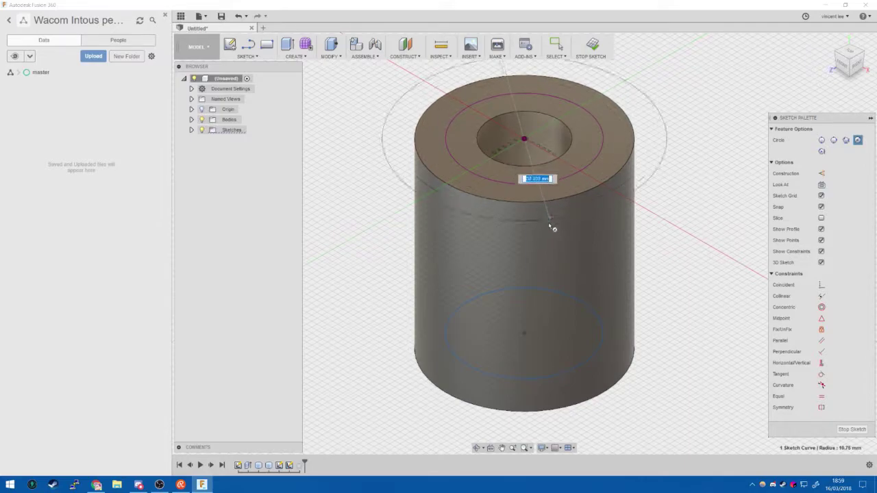
pyautogui.press('Escape')
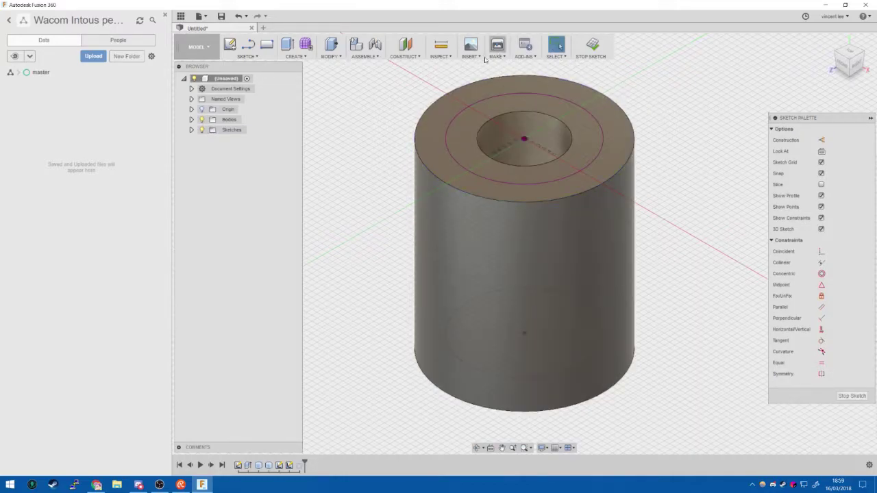
# Measure the distance between the bore circle and the outermost circle of the upper-face sketch, and finish the sketch.
pyautogui.click(441, 48)
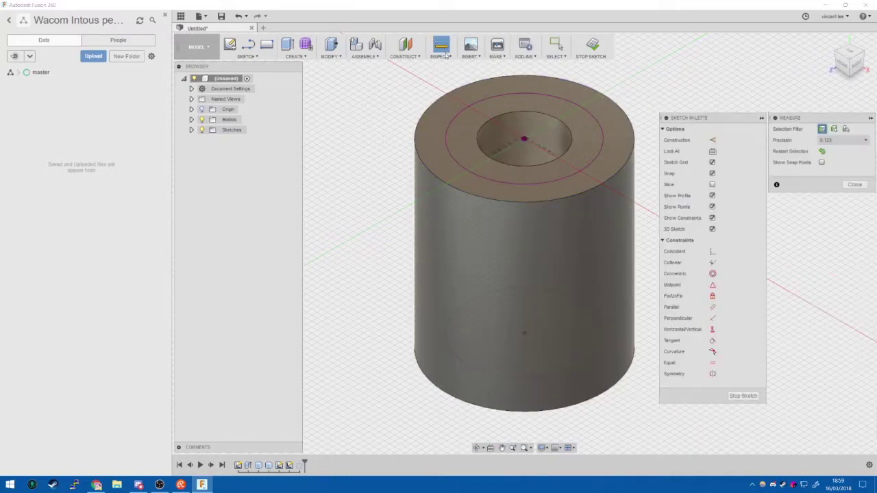
pyautogui.click(560, 157)
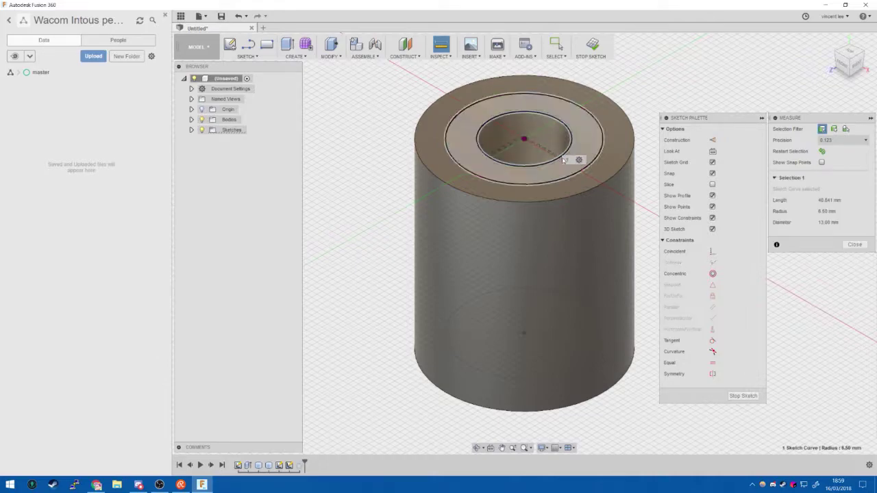
pyautogui.click(568, 199)
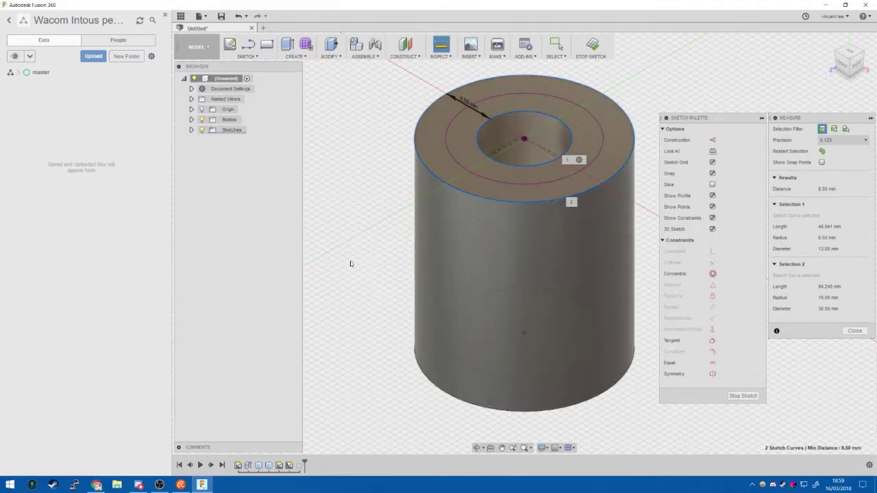
pyautogui.press('Escape')
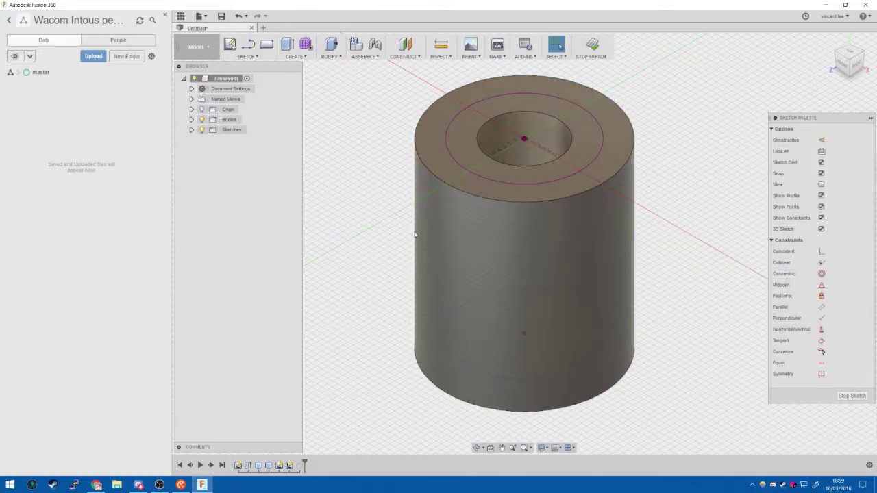
pyautogui.moveTo(511, 250); pyautogui.dragTo(754, 358)
pyautogui.click(848, 395)
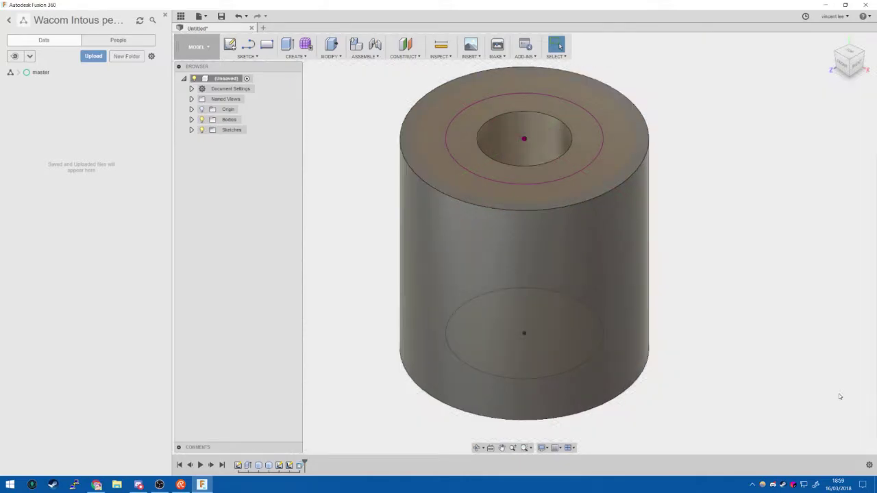
# Start a new sketch on the upper face of the hollow cylinder.
pyautogui.click(482, 200)
pyautogui.press('Escape')
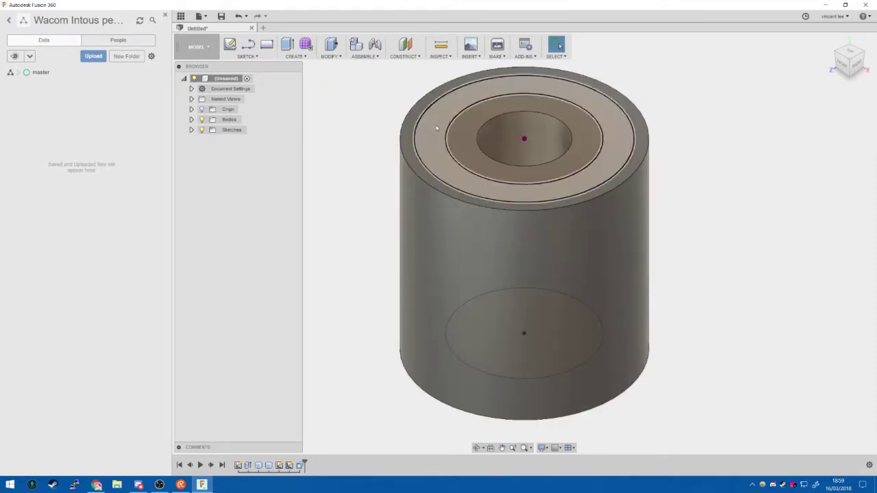
pyautogui.click(414, 162)
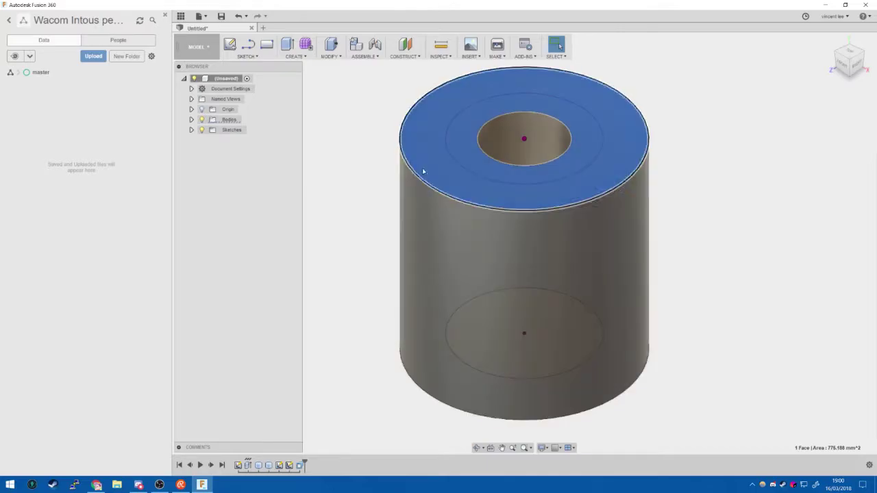
pyautogui.click(251, 56)
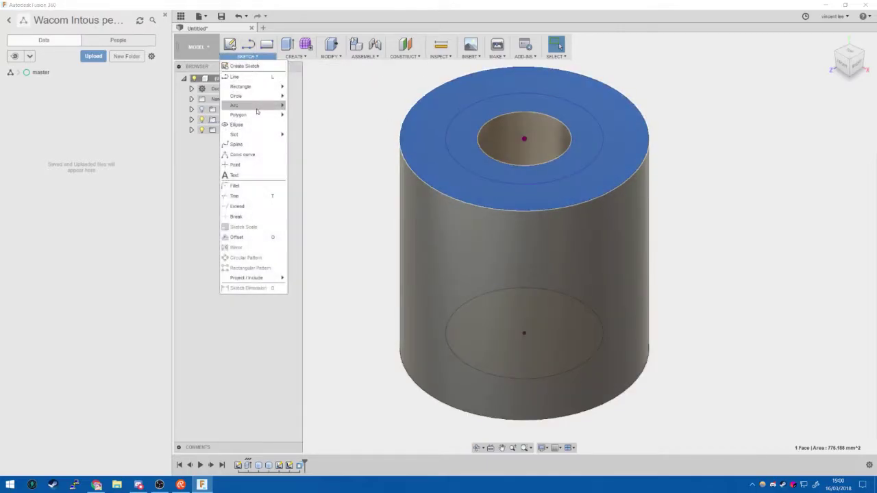
pyautogui.click(251, 66)
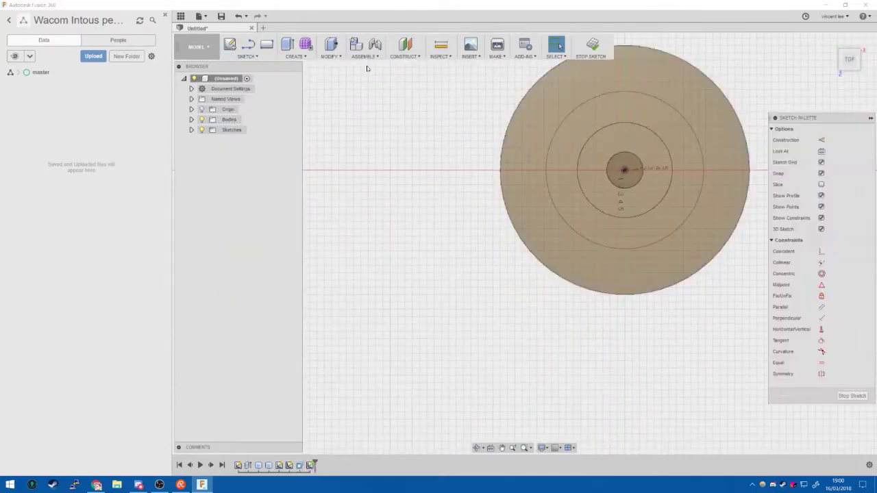
# Draw a 23.5 mm center diameter circle around the bore's centre point in the upper-face sketch.
pyautogui.click(624, 171)
pyautogui.click(625, 171)
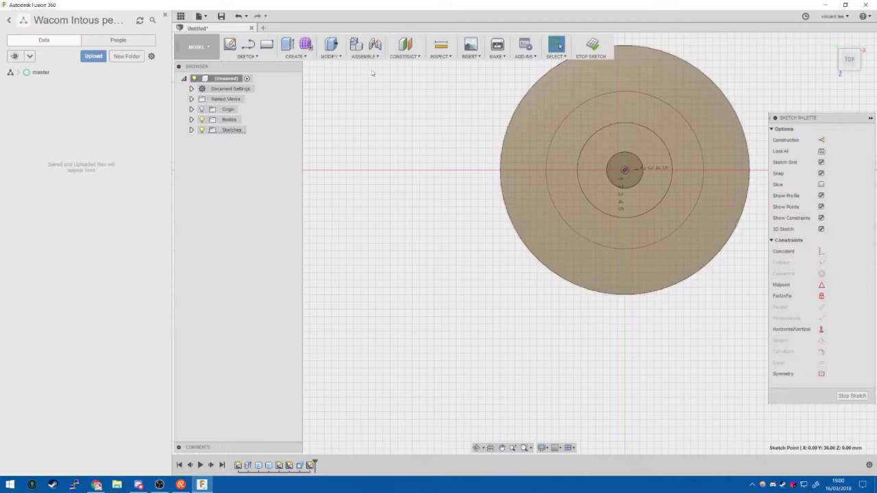
pyautogui.click(248, 57)
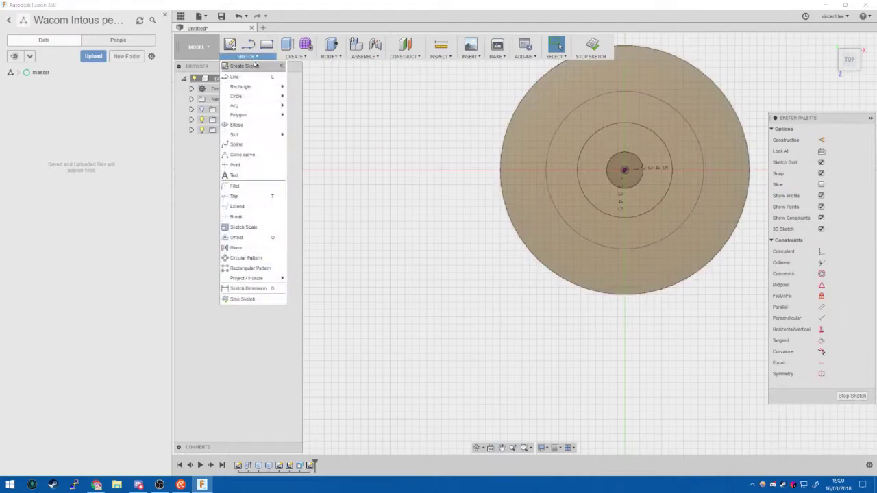
pyautogui.moveTo(252, 96)
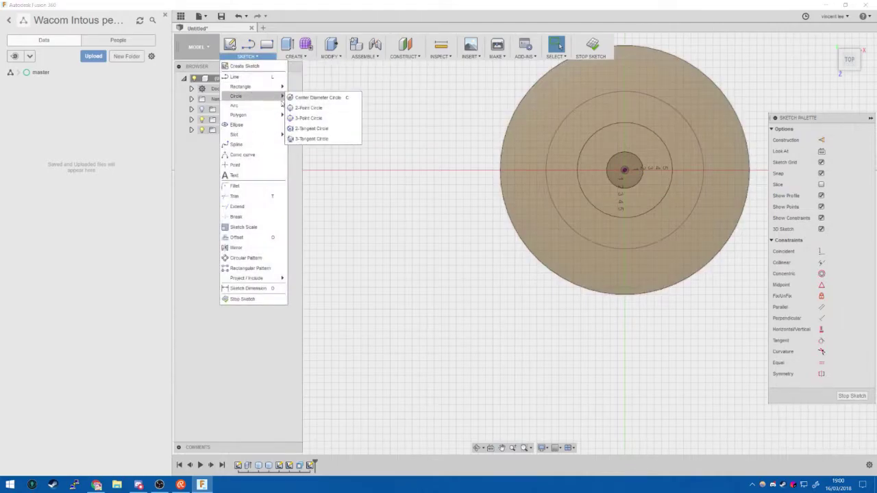
pyautogui.click(319, 97)
pyautogui.click(626, 172)
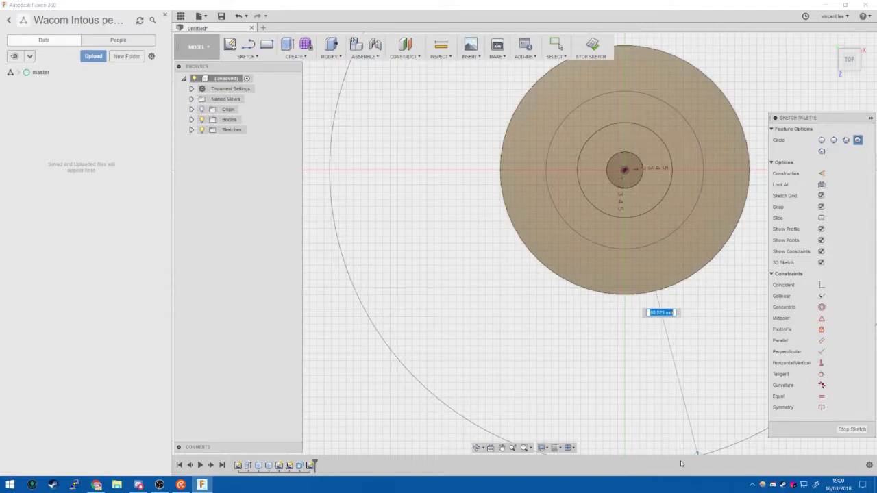
pyautogui.write('23.5')
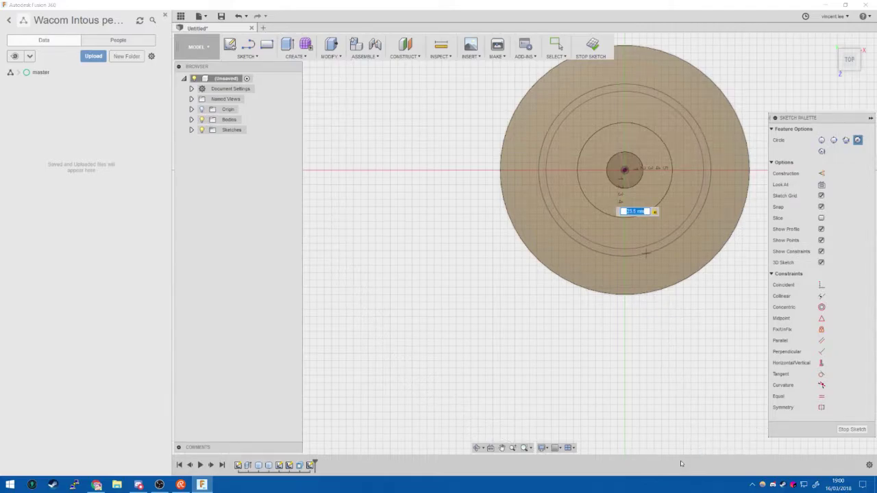
pyautogui.press('Return')
pyautogui.press('Escape')
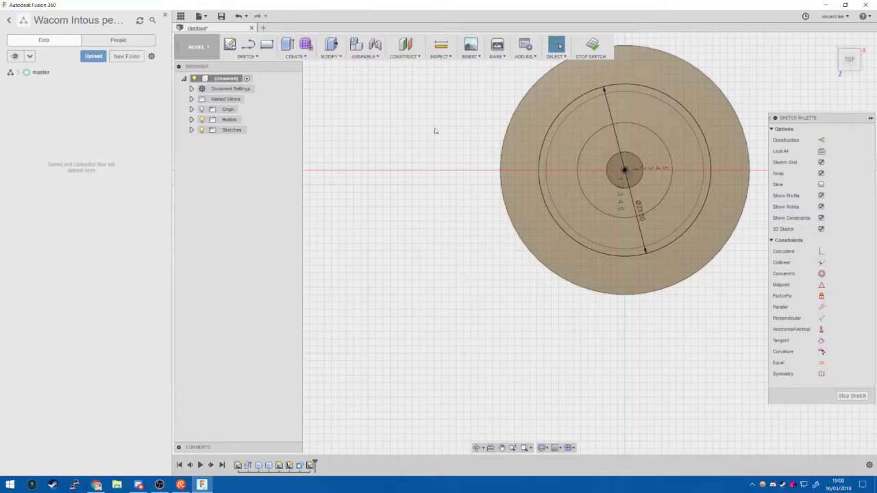
# Examine the bore circle, the outer edge and the ring profiles around the 23.5 mm circle, and finish the sketch.
pyautogui.click(577, 176)
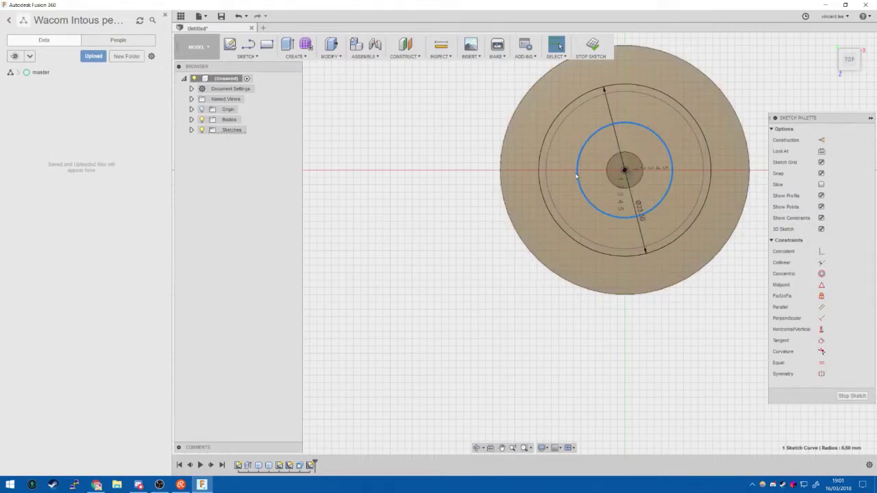
pyautogui.click(508, 188)
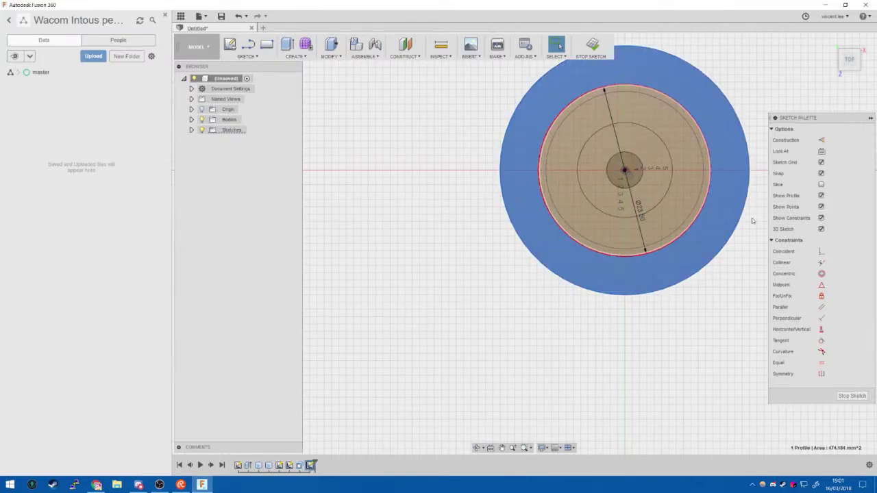
pyautogui.click(414, 117)
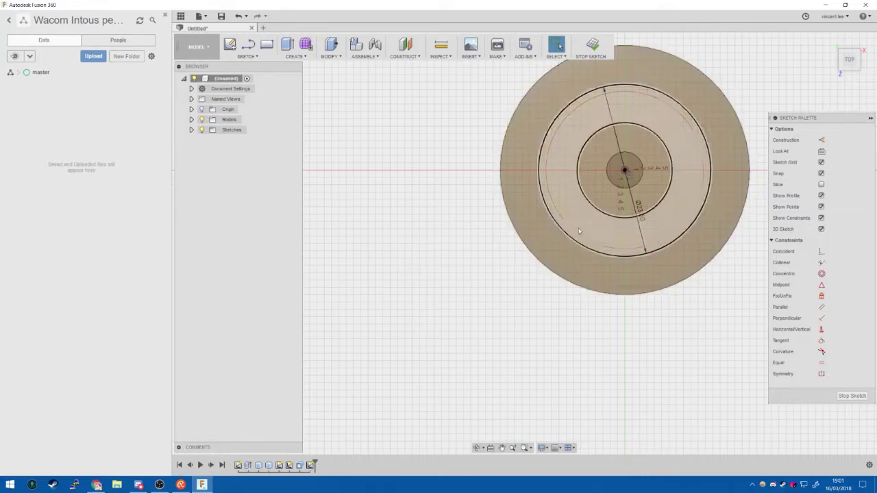
pyautogui.moveTo(446, 164)
pyautogui.mouseDown(button='middle')
pyautogui.moveTo(415, 243)
pyautogui.moveTo(382, 281)
pyautogui.moveTo(325, 280)
pyautogui.moveTo(305, 270)
pyautogui.mouseUp(button='middle')
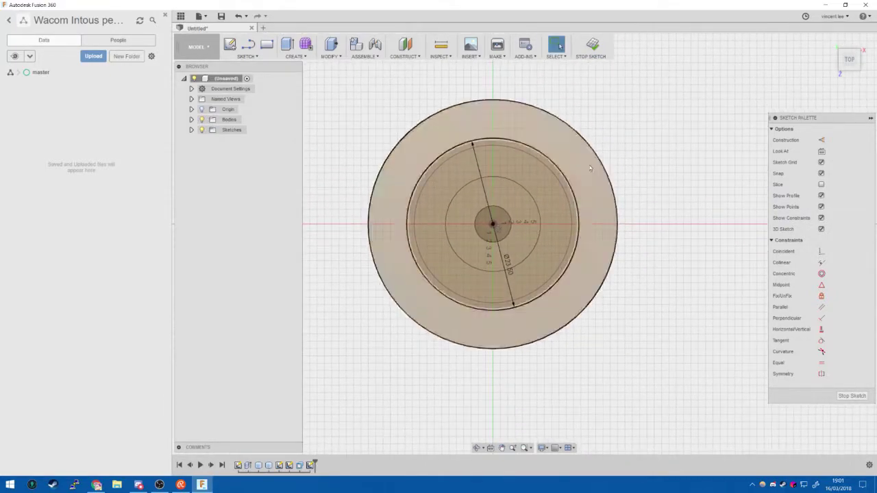
pyautogui.click(178, 67)
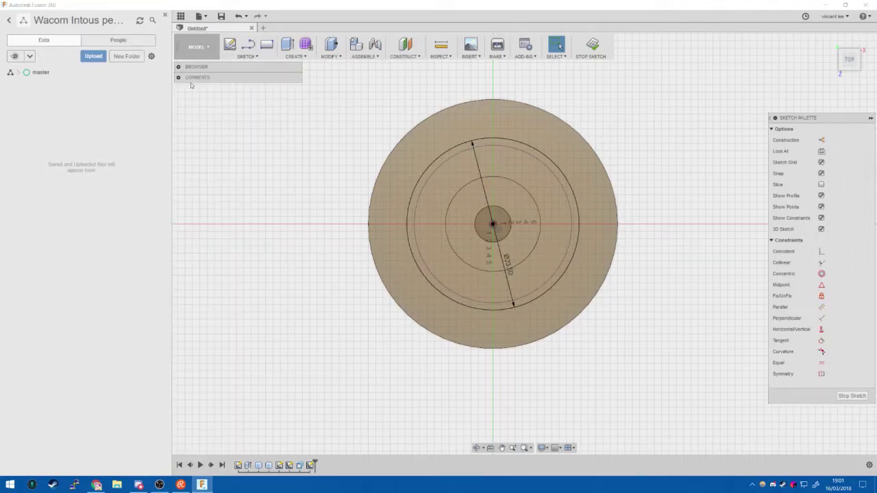
pyautogui.click(422, 174)
pyautogui.click(492, 225)
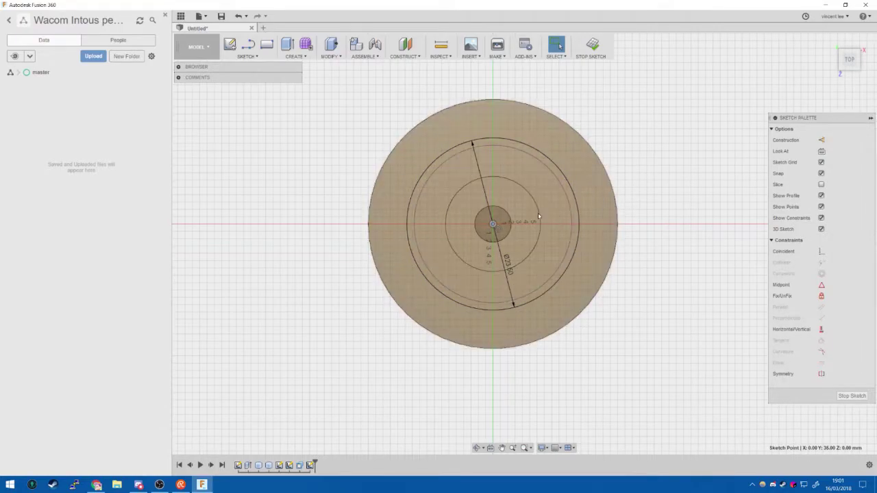
pyautogui.click(618, 218)
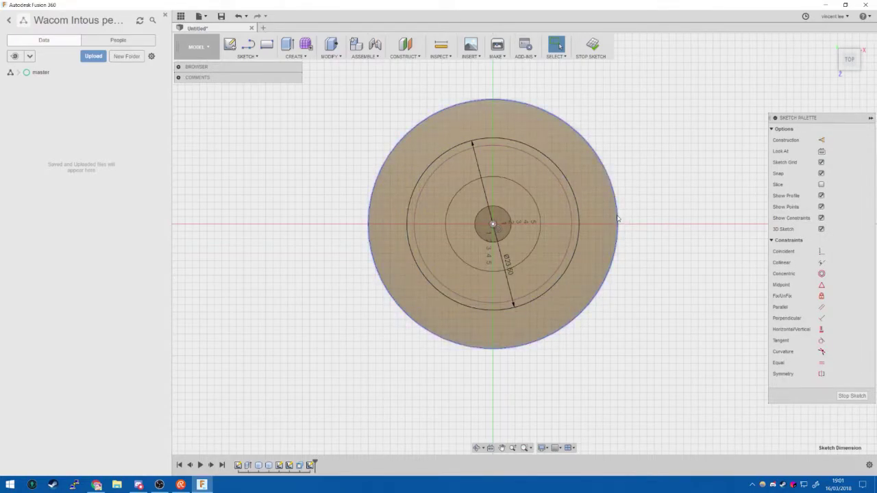
pyautogui.click(577, 217)
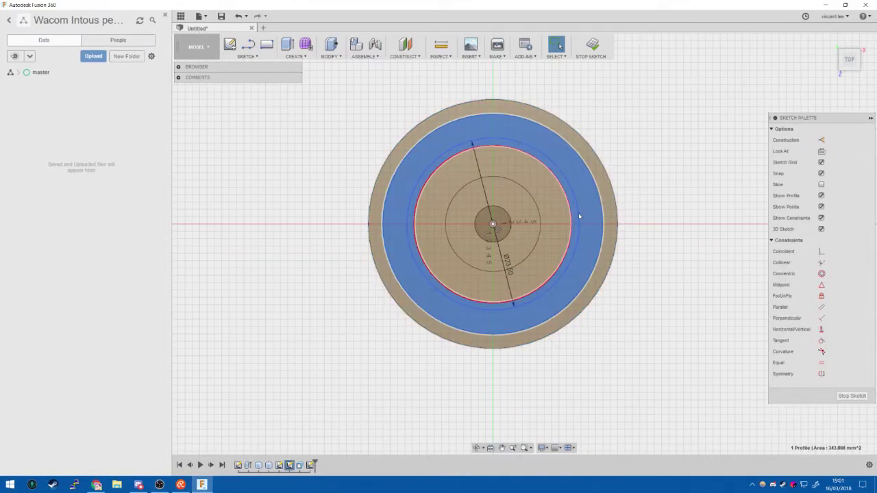
pyautogui.click(595, 210)
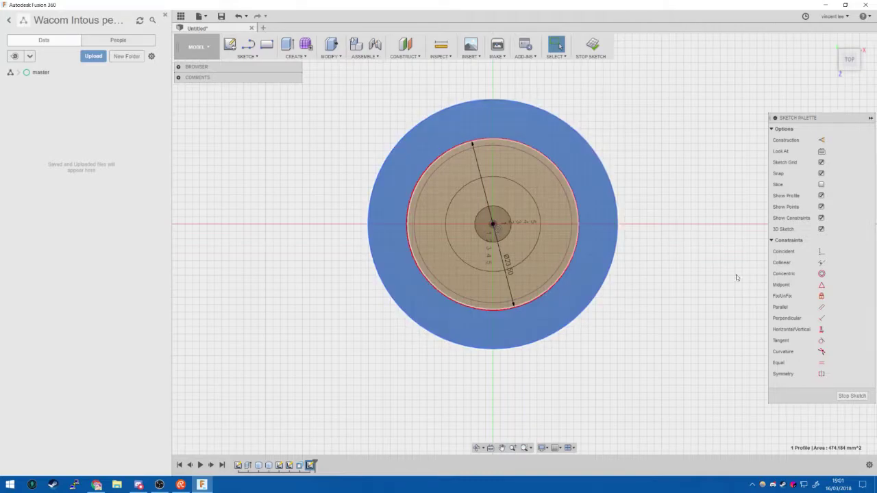
pyautogui.click(853, 396)
pyautogui.click(734, 268)
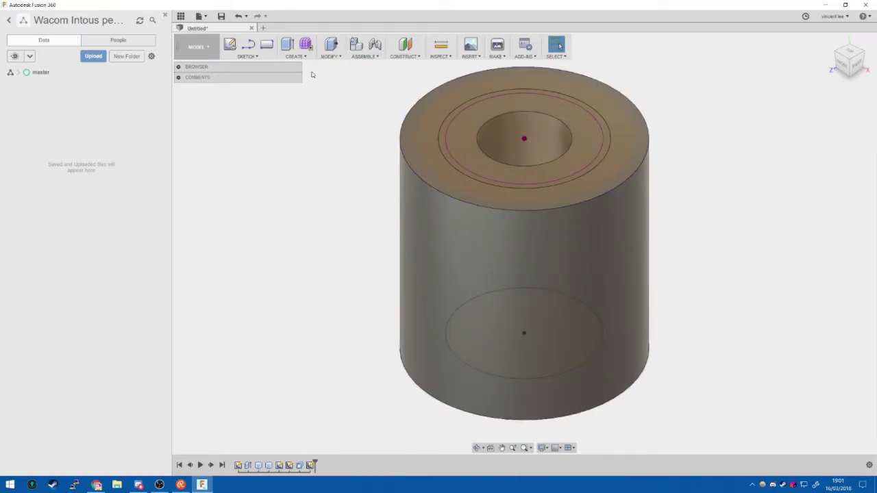
# Try cutting a torus of 23.5 mm inner diameter and 6 mm torus diameter around the bore's centre on the upper face, and undo the cut.
pyautogui.click(296, 57)
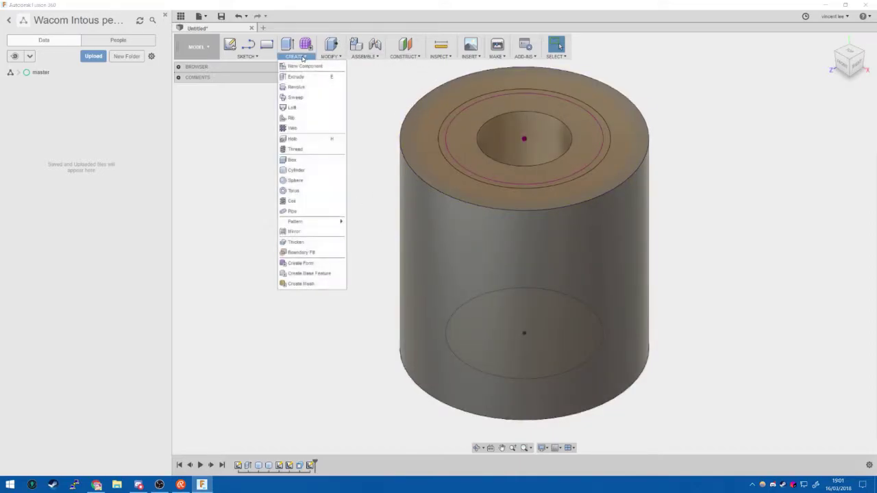
pyautogui.click(302, 171)
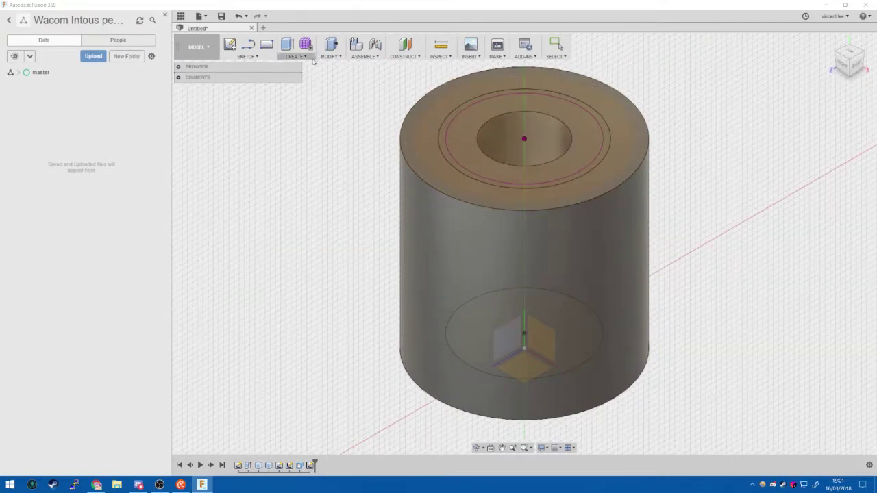
pyautogui.click(297, 56)
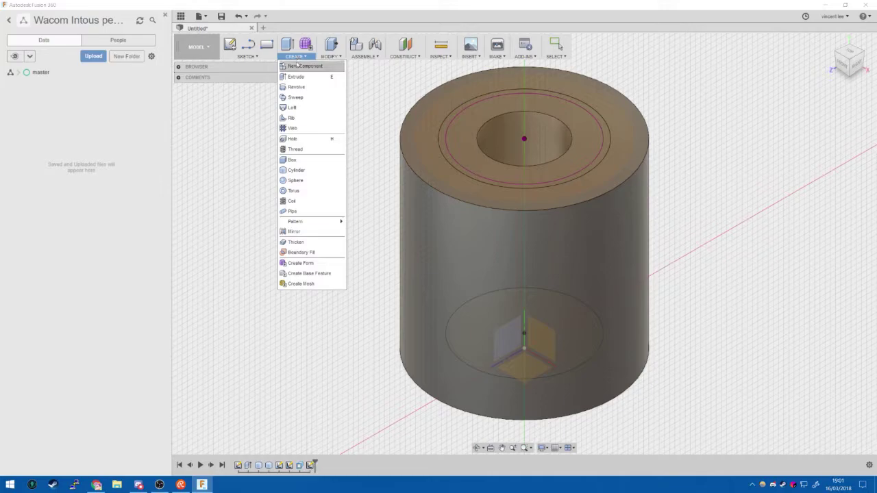
pyautogui.click(300, 190)
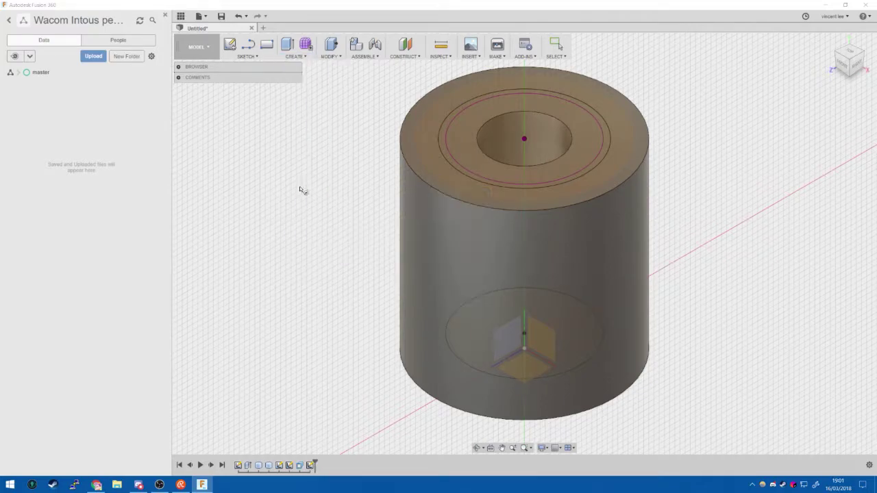
pyautogui.click(525, 141)
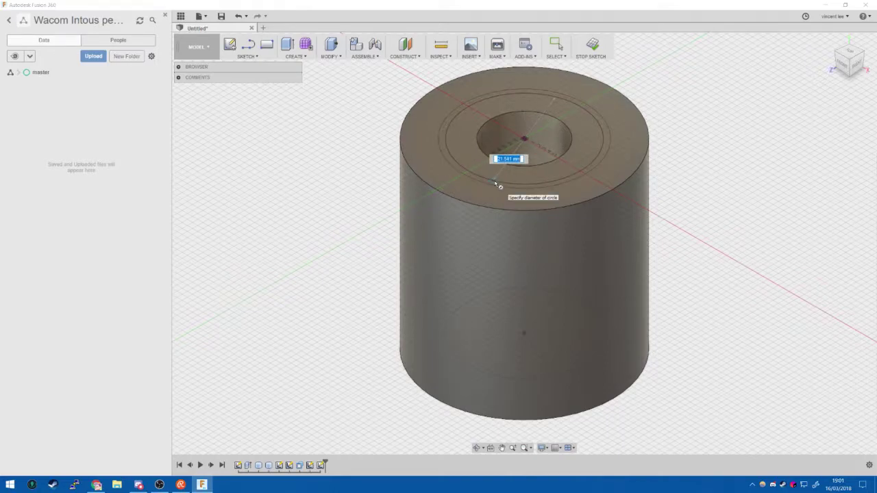
pyautogui.write('23.5')
pyautogui.press('Tab')
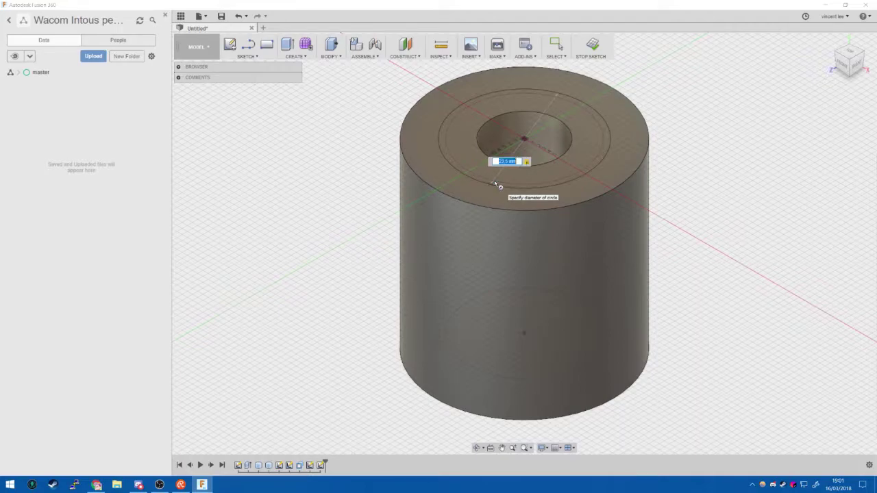
pyautogui.press('Return')
pyautogui.write('12')
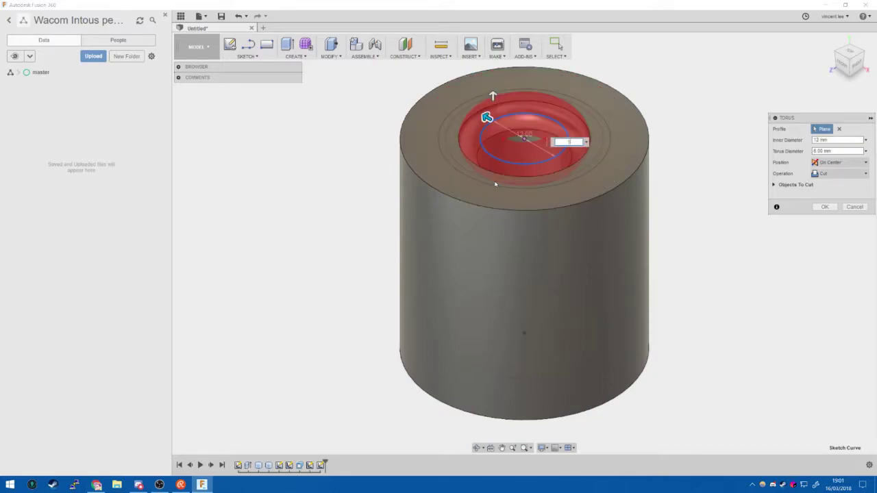
pyautogui.write('.5')
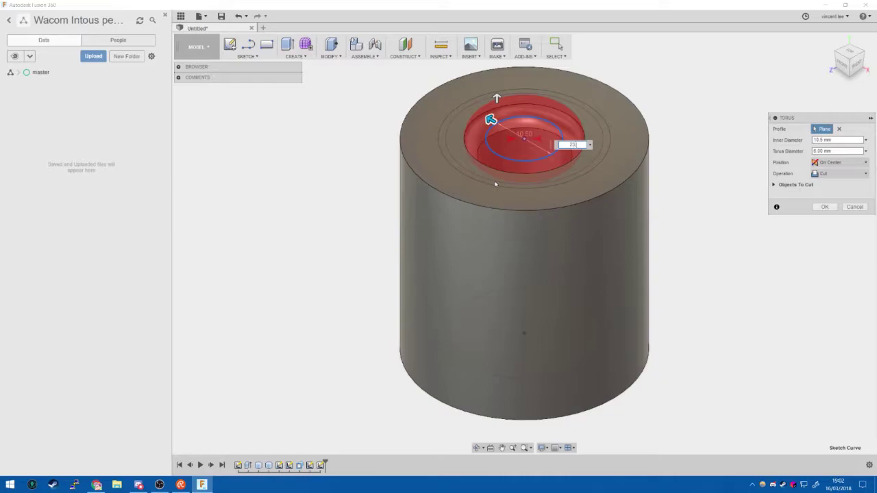
pyautogui.press('Return')
pyautogui.press('Return')
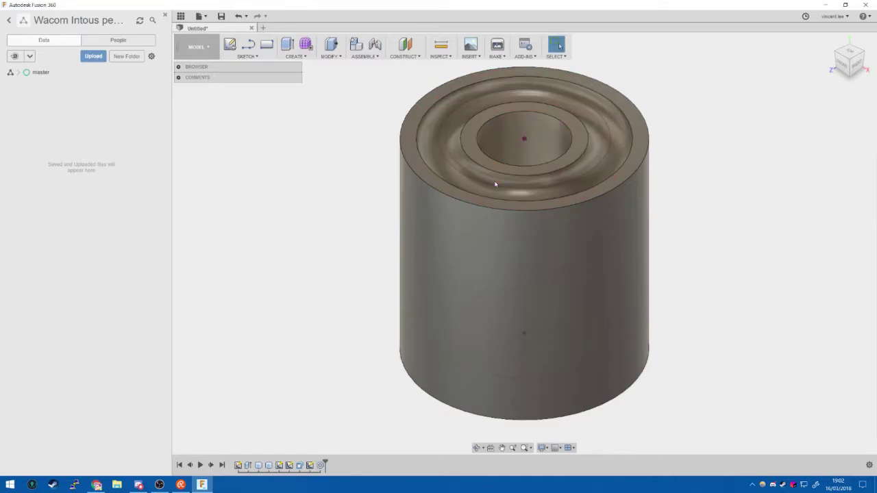
pyautogui.hotkey('ctrl', 'z')
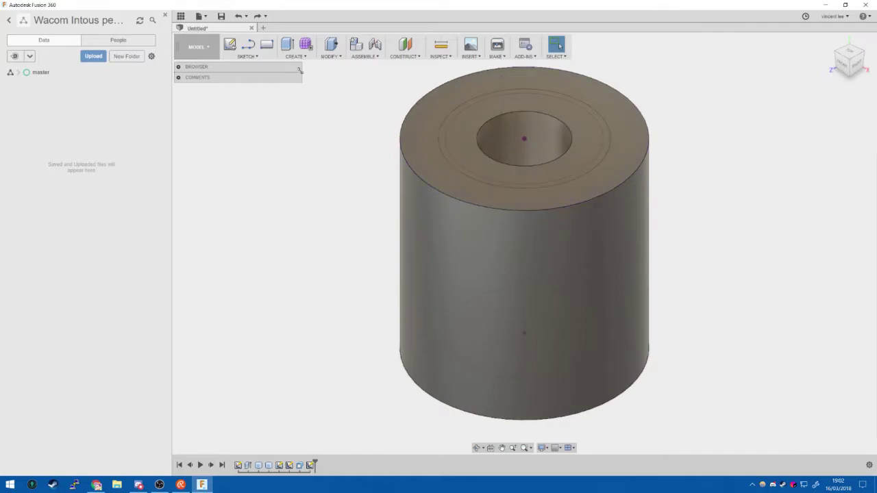
# Start a torus on the cylinder's upper face with a 23.5 mm inner diameter centred on the bore's centre point.
pyautogui.click(301, 57)
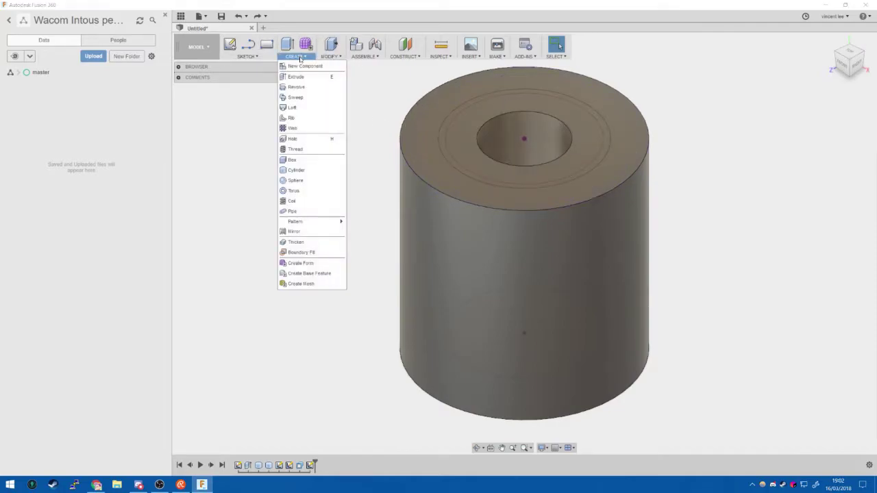
pyautogui.click(305, 192)
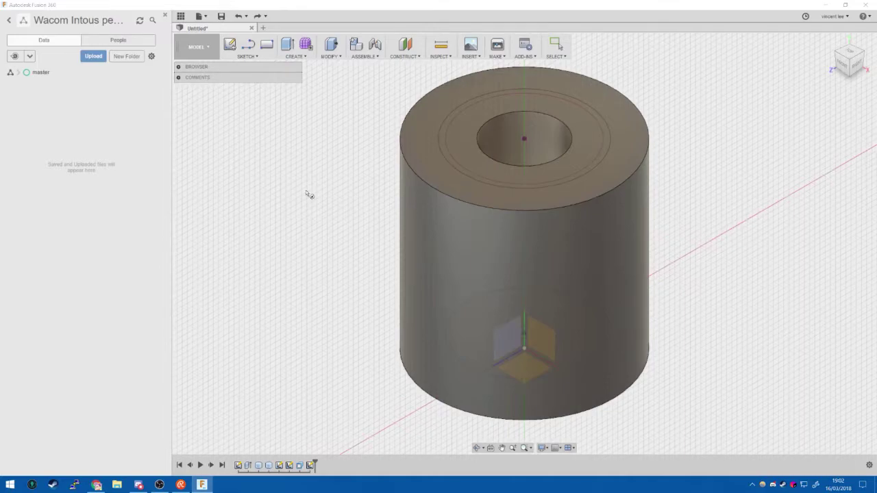
pyautogui.click(524, 141)
pyautogui.click(524, 139)
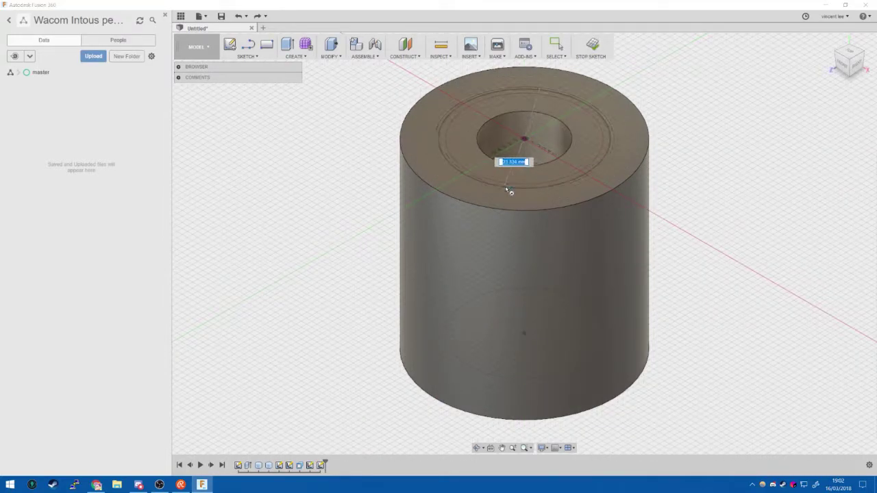
pyautogui.write('23')
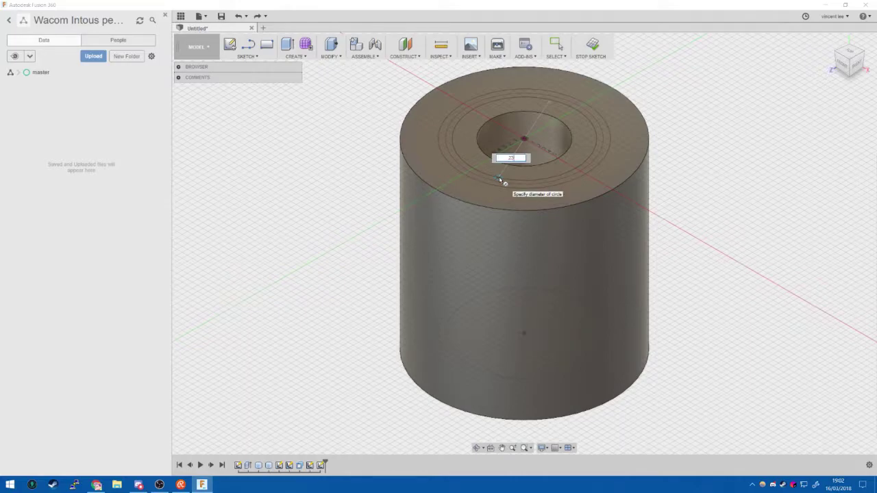
pyautogui.write('.5')
pyautogui.press('Tab')
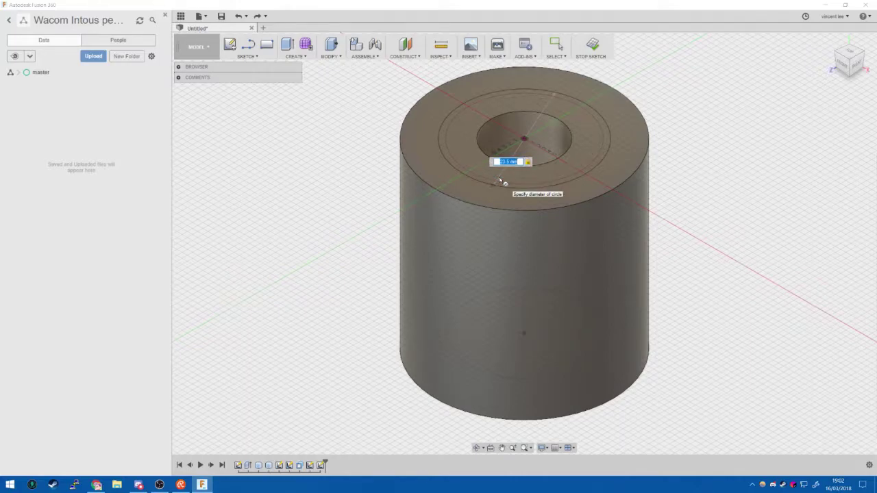
pyautogui.press('Return')
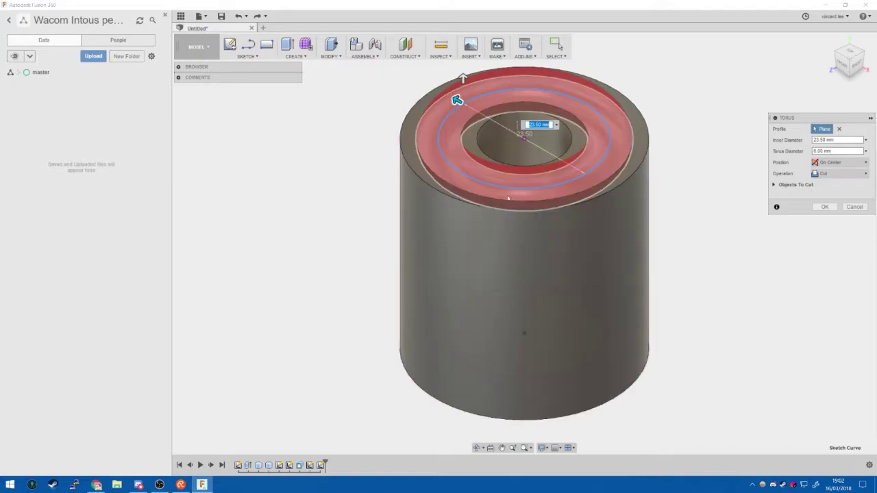
# Set the torus operation to Join and its torus diameter to 10.5 mm, and create the torus.
pyautogui.click(839, 174)
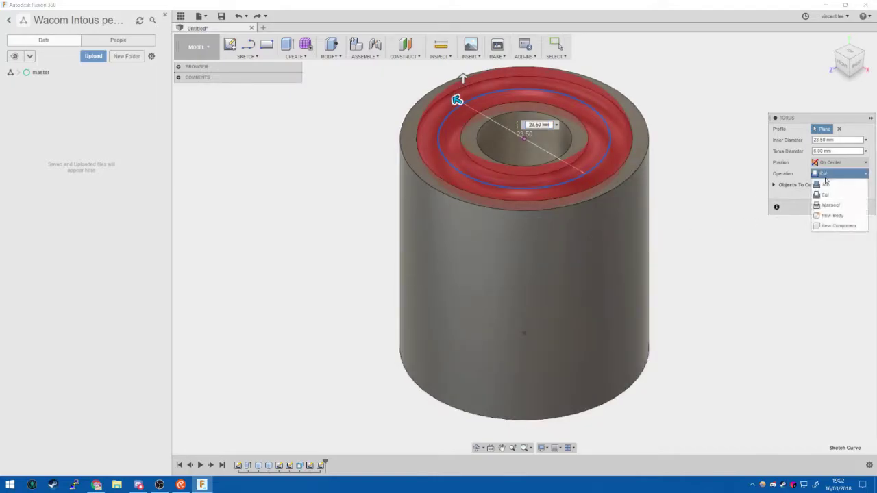
pyautogui.click(829, 184)
pyautogui.click(823, 151)
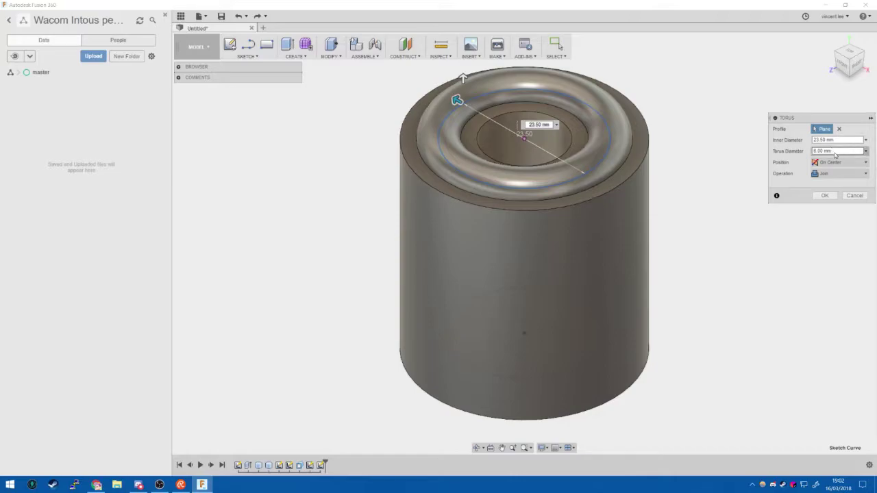
pyautogui.write('8')
pyautogui.hotkey('shift', 'Home')
pyautogui.write('10')
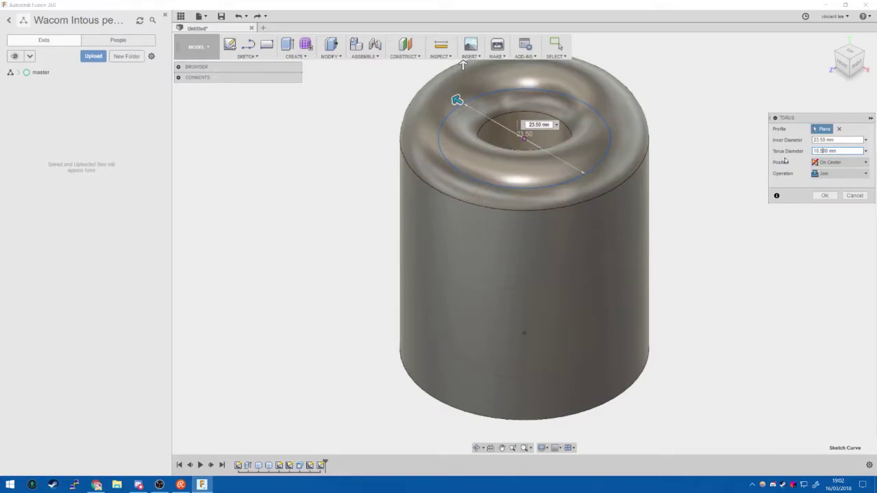
pyautogui.press('Return')
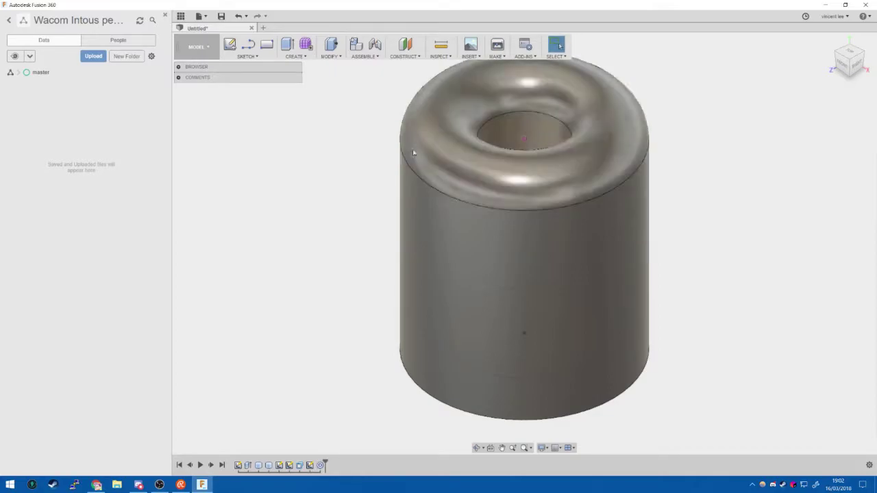
pyautogui.click(484, 242)
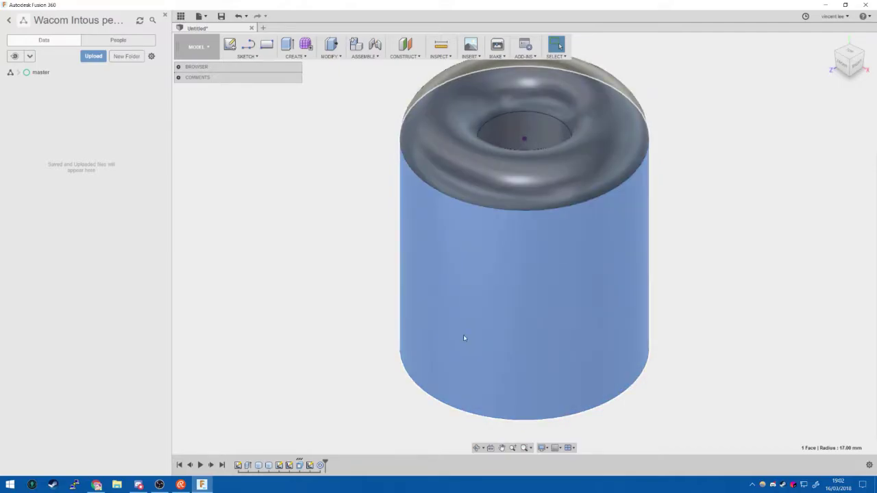
pyautogui.click(794, 150)
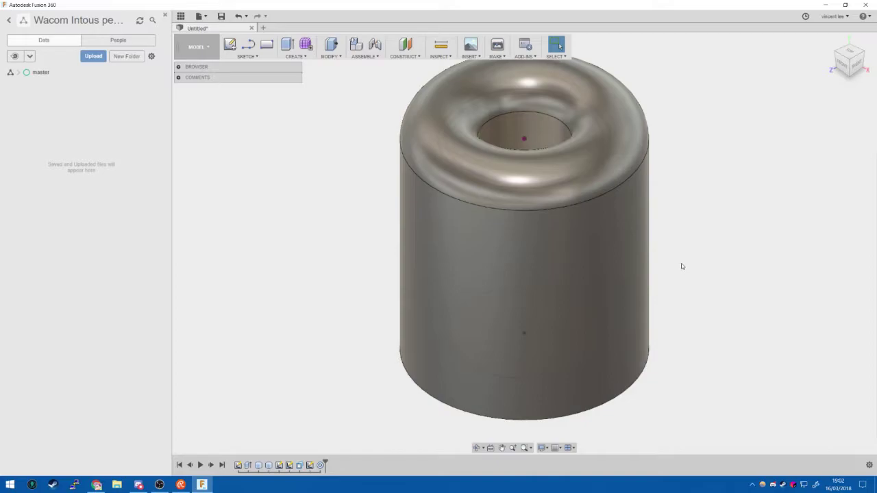
pyautogui.press('super+Tab')
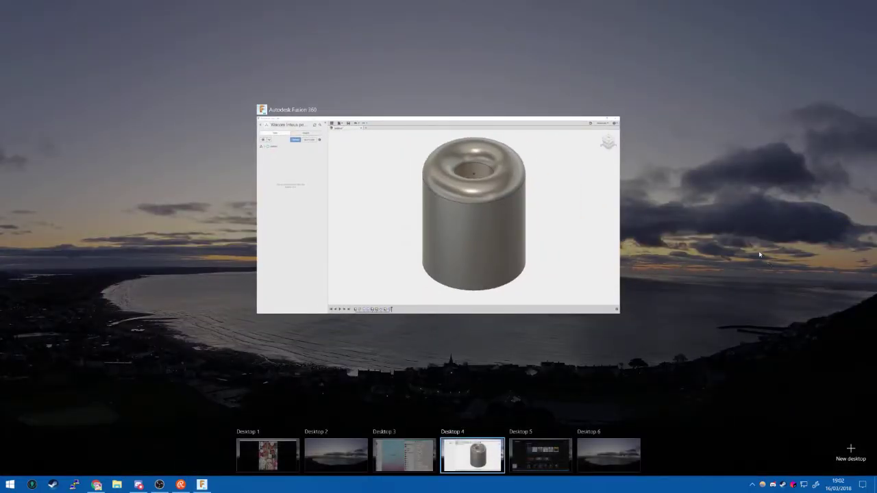
pyautogui.click(560, 46)
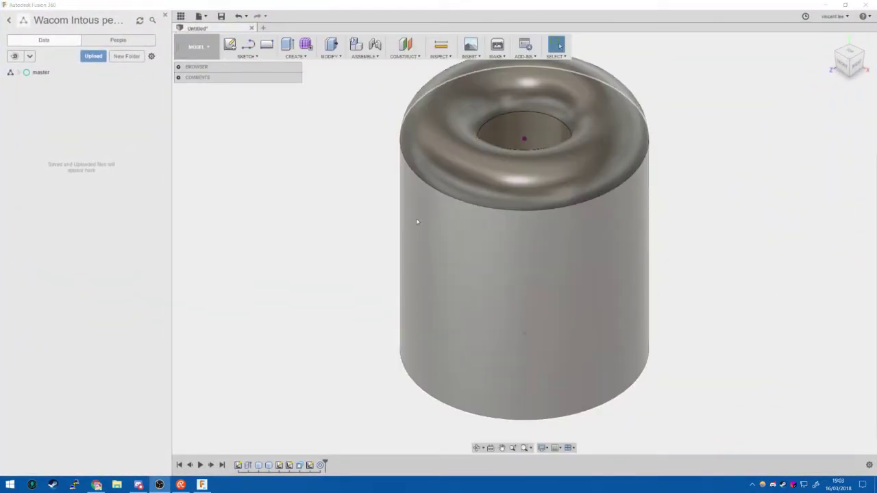
pyautogui.scroll(2, 442, 268)
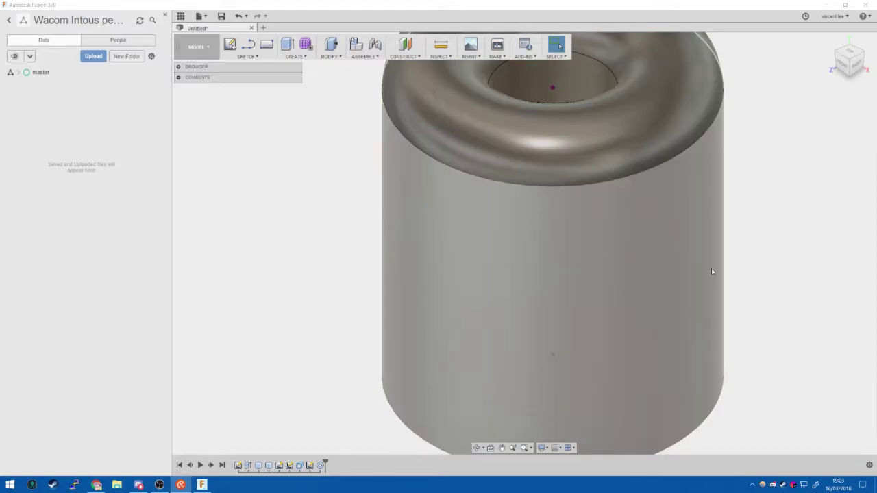
pyautogui.press('ctrl')
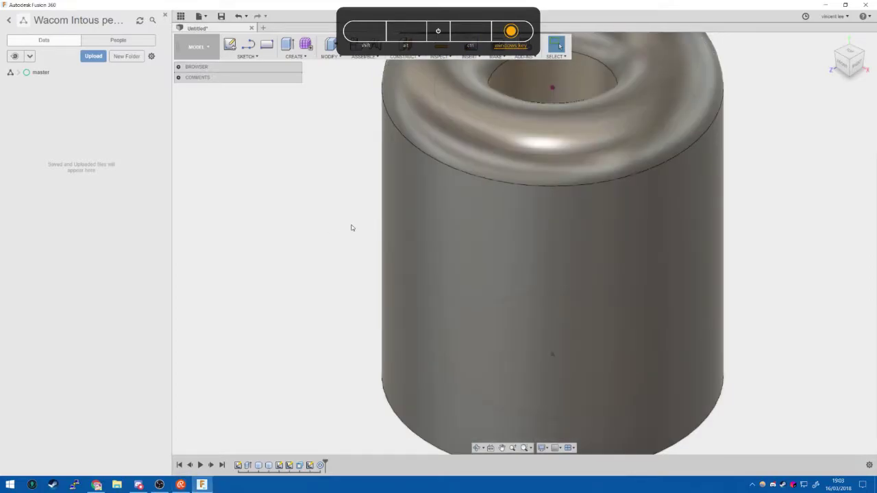
pyautogui.scroll(-4, 352, 228)
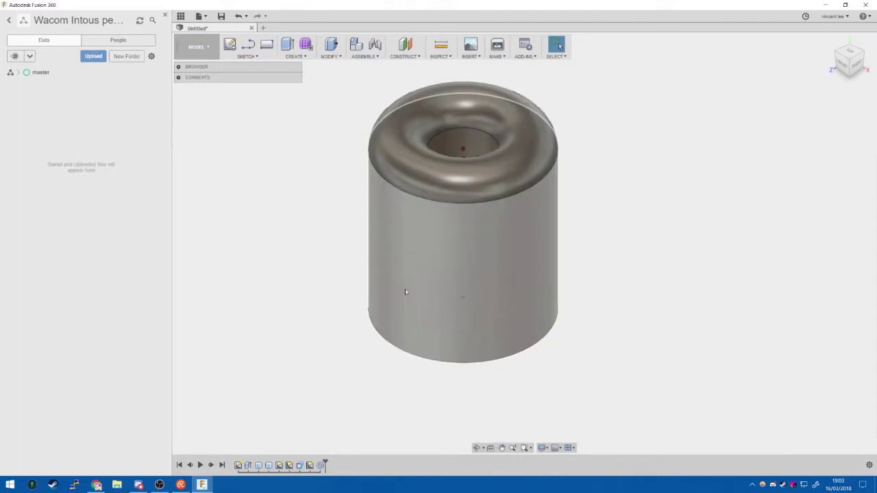
# Try a Cut loft from the outer ring profile on the upper face to the base profile of the cylinder.
pyautogui.click(292, 47)
pyautogui.click(296, 56)
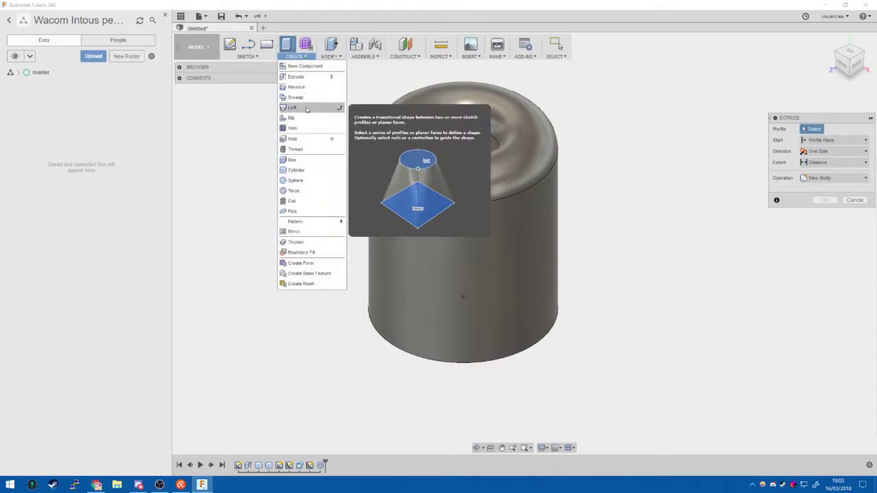
pyautogui.click(308, 107)
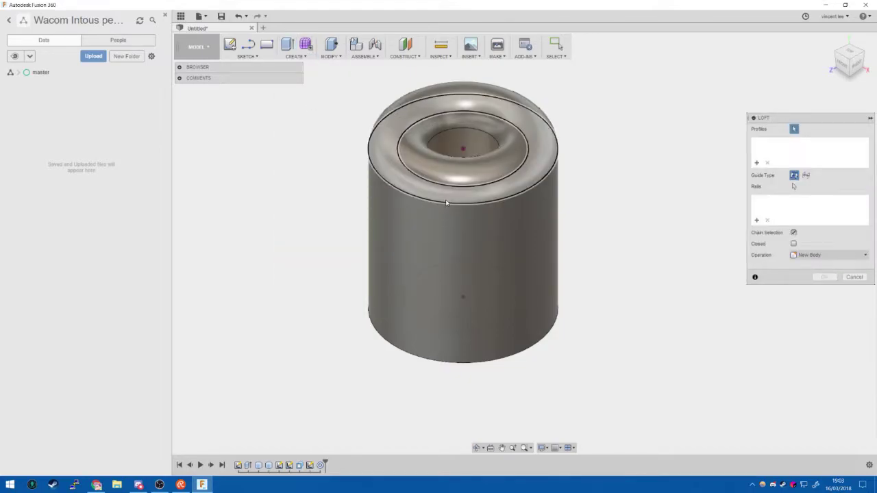
pyautogui.click(446, 204)
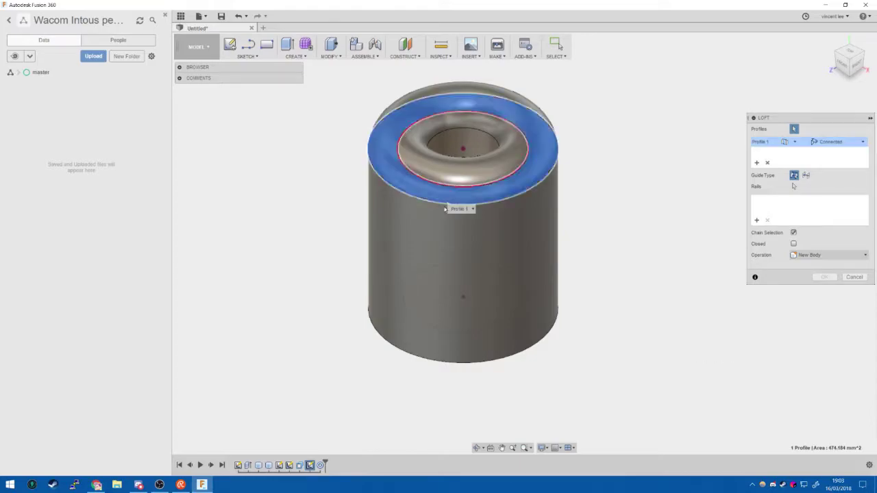
pyautogui.click(448, 359)
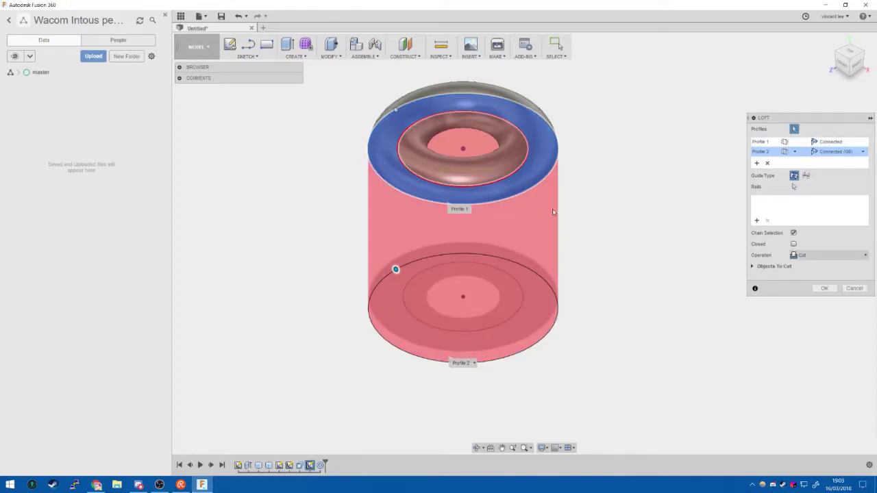
pyautogui.click(806, 255)
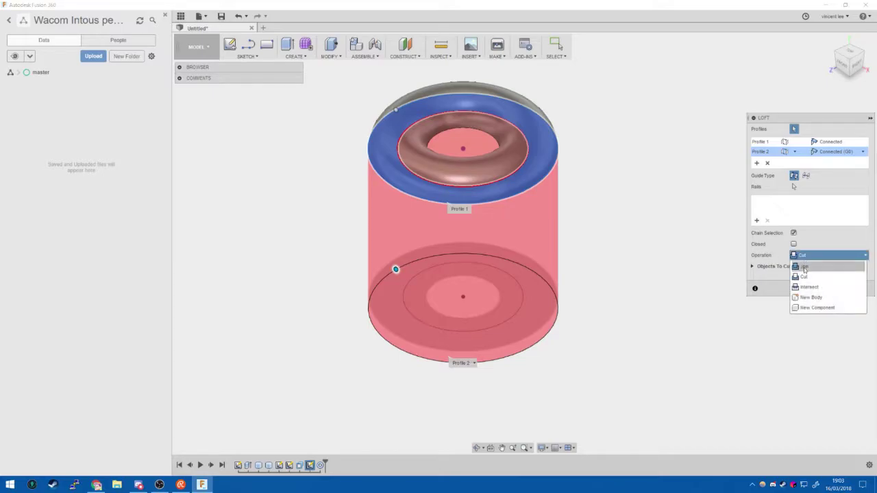
pyautogui.click(803, 277)
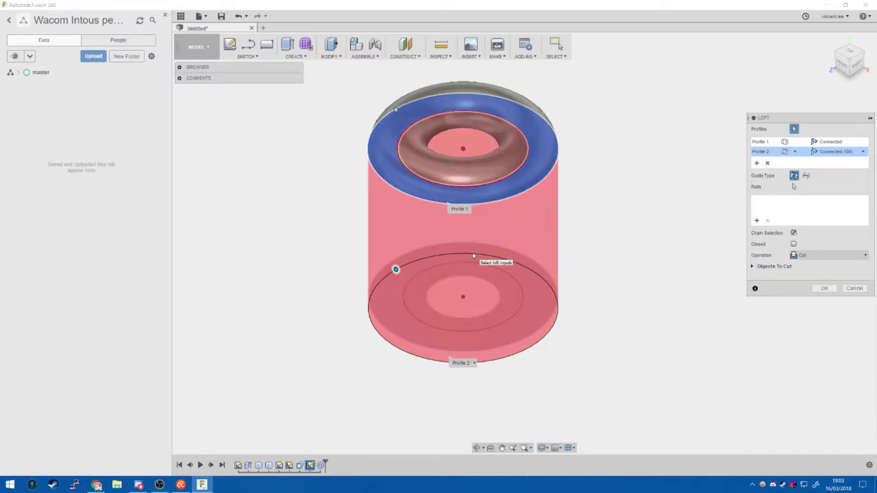
pyautogui.press('Return')
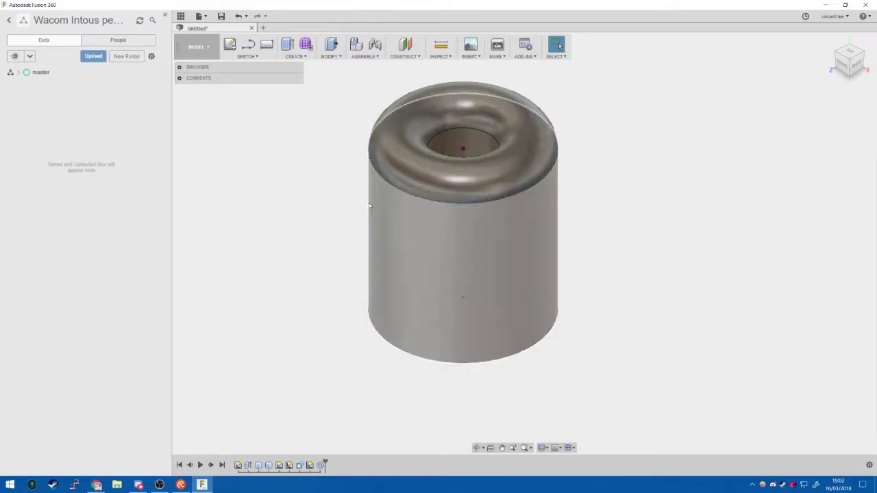
# Try twice to create a symmetric rib from the upper face's outer circle with a thickness of -70 mm, and cancel each attempt.
pyautogui.click(304, 59)
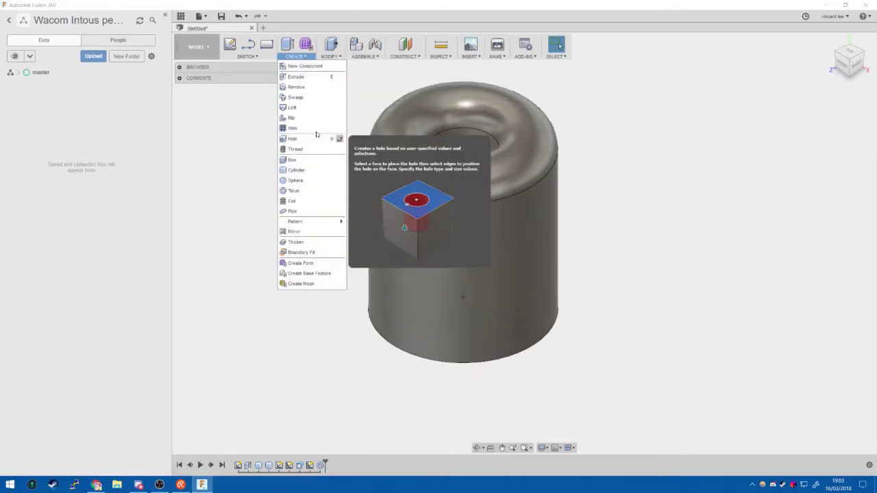
pyautogui.click(309, 117)
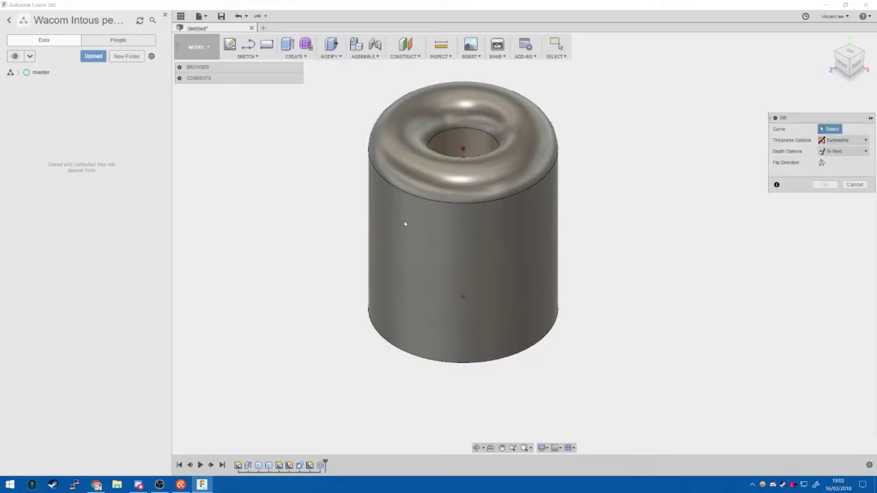
pyautogui.click(412, 194)
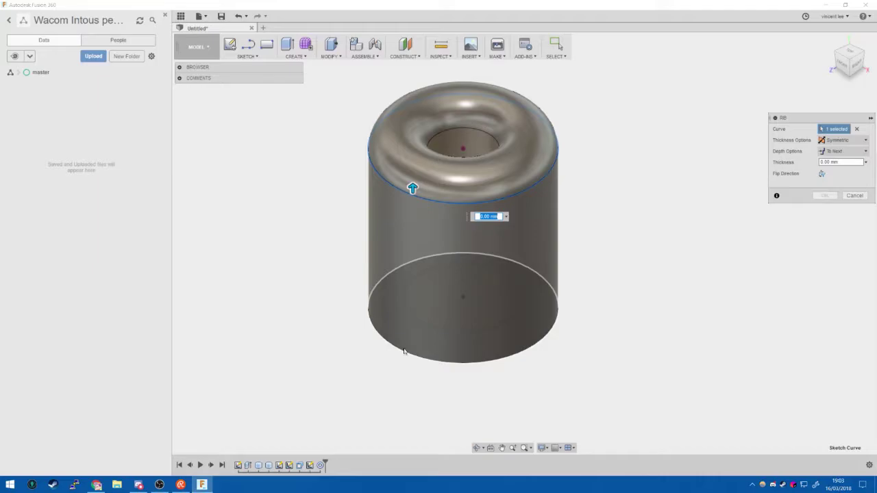
pyautogui.moveTo(405, 352); pyautogui.dragTo(406, 349)
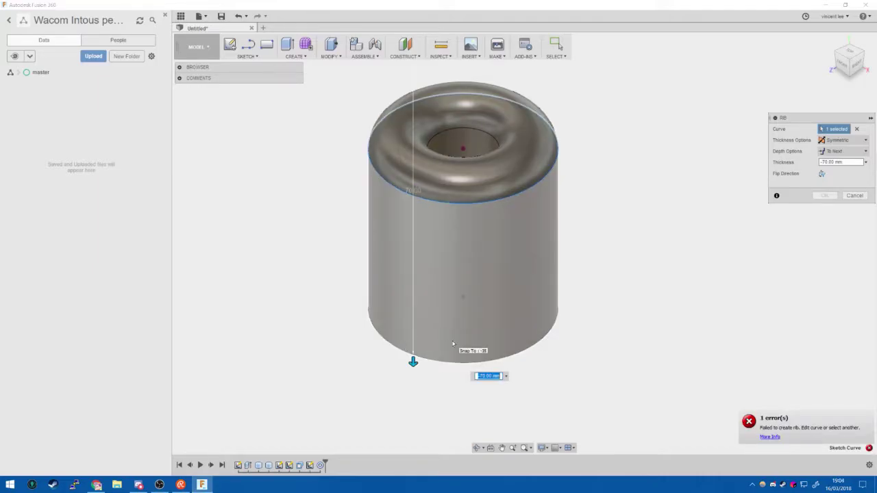
pyautogui.press('Escape')
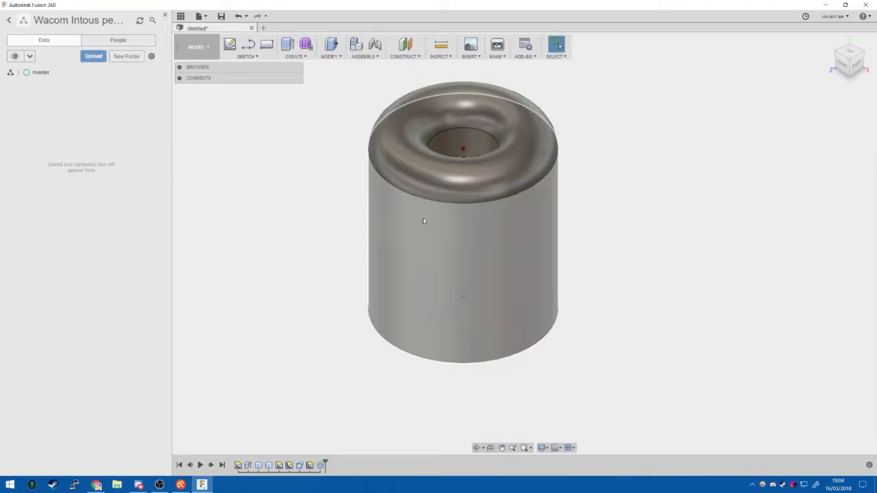
pyautogui.moveTo(293, 63); pyautogui.dragTo(297, 60)
pyautogui.click(297, 58)
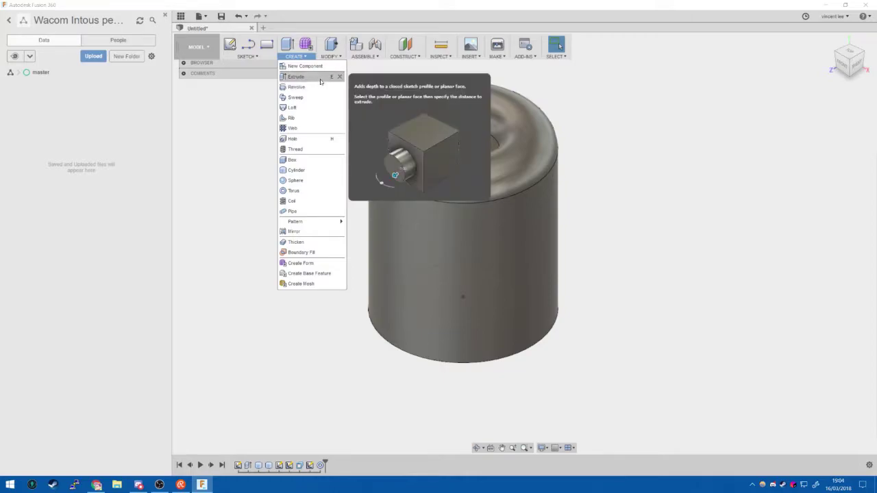
pyautogui.click(322, 117)
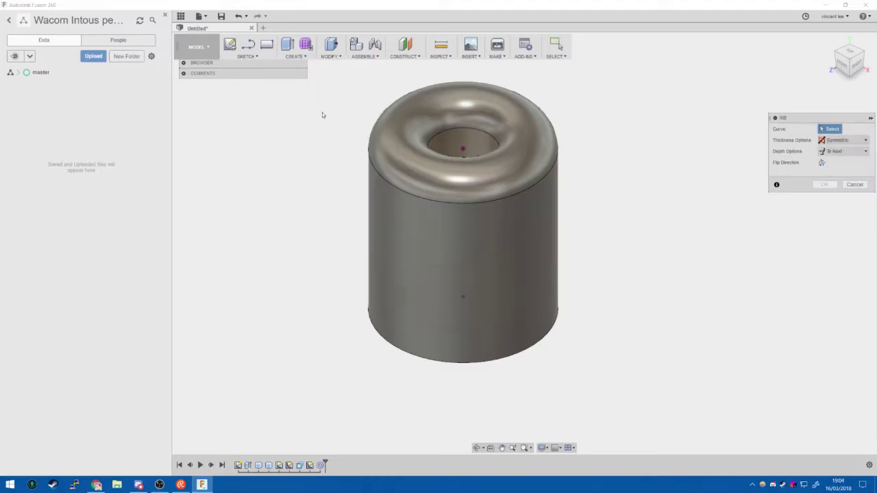
pyautogui.click(406, 193)
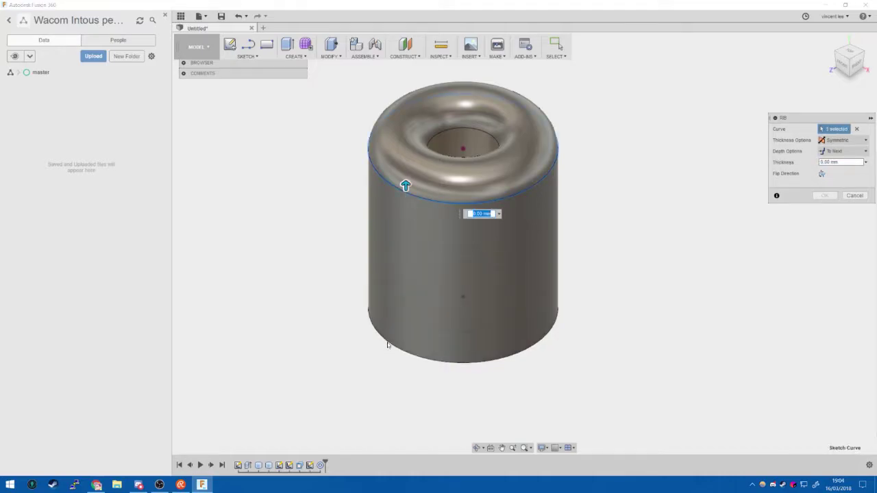
pyautogui.write('-70')
pyautogui.press('Return')
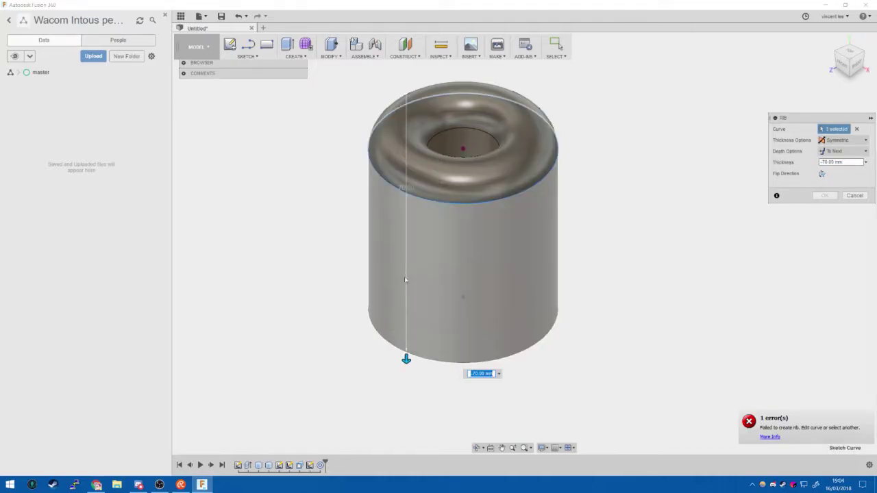
pyautogui.press('Escape')
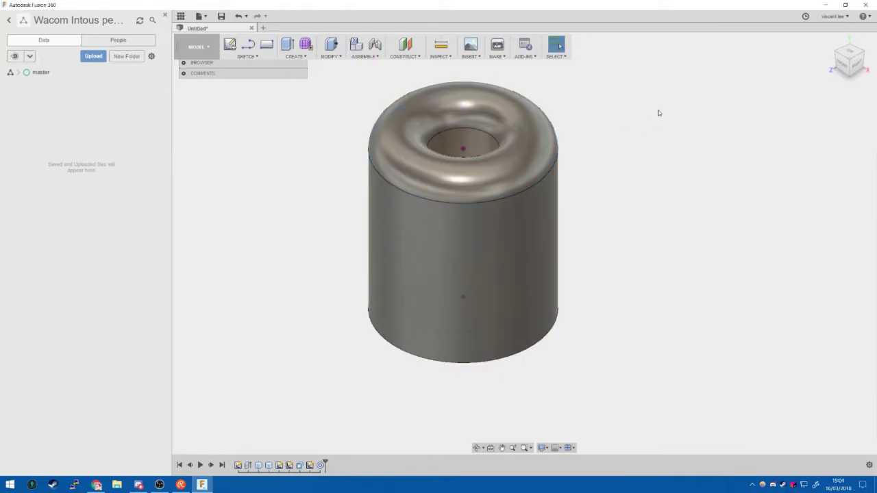
# Measure the diameter of the outer circle on the cylinder's bottom face.
pyautogui.click(852, 76)
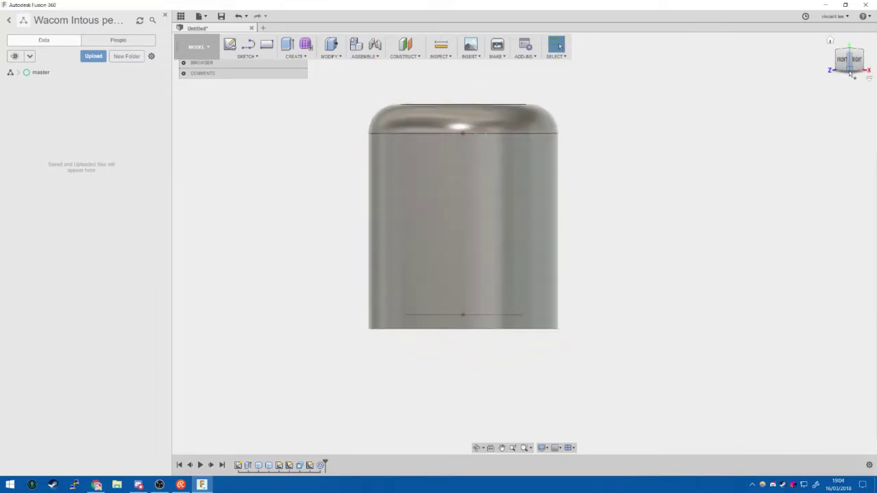
pyautogui.click(850, 73)
pyautogui.click(845, 63)
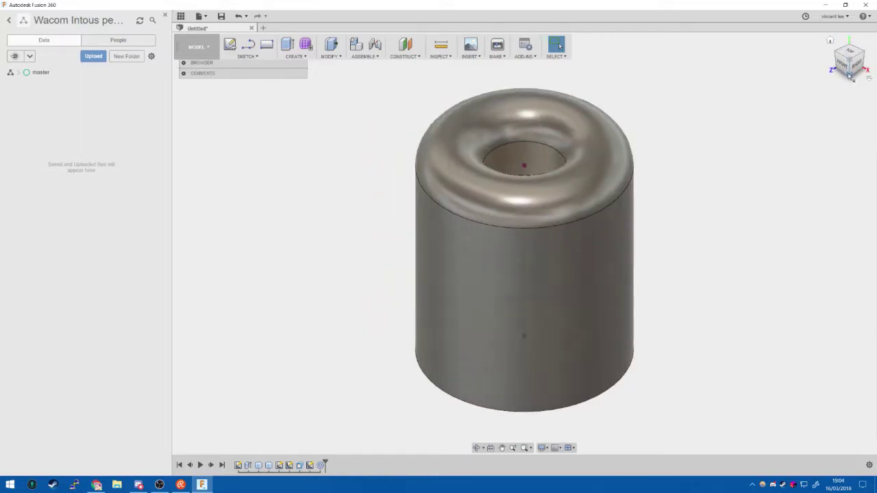
pyautogui.click(852, 72)
pyautogui.click(853, 69)
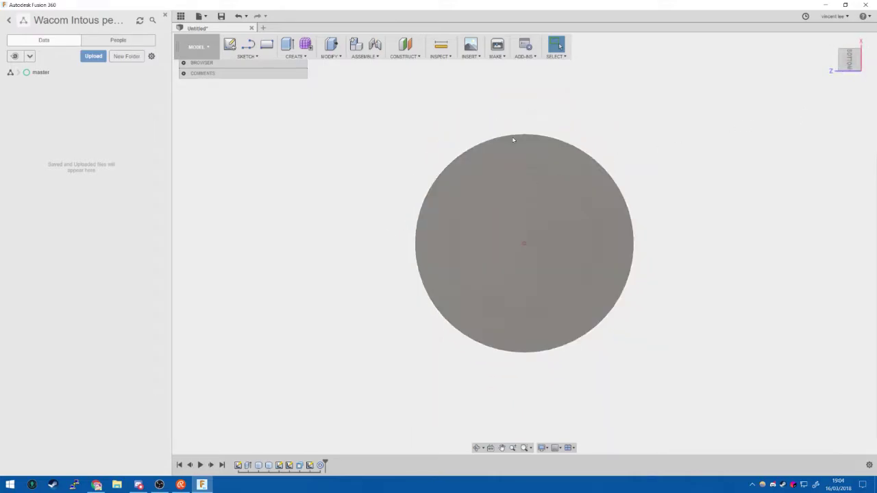
pyautogui.scroll(-2, 513, 139)
pyautogui.scroll(5, 512, 140)
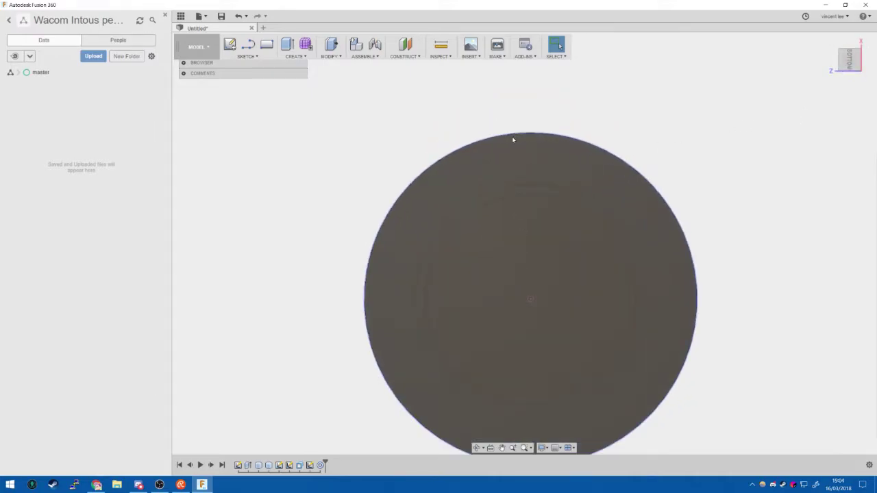
pyautogui.moveTo(536, 175); pyautogui.dragTo(535, 174)
pyautogui.moveTo(536, 175)
pyautogui.mouseDown(button='middle')
pyautogui.moveTo(527, 199)
pyautogui.moveTo(505, 200)
pyautogui.moveTo(484, 160)
pyautogui.mouseUp(button='middle')
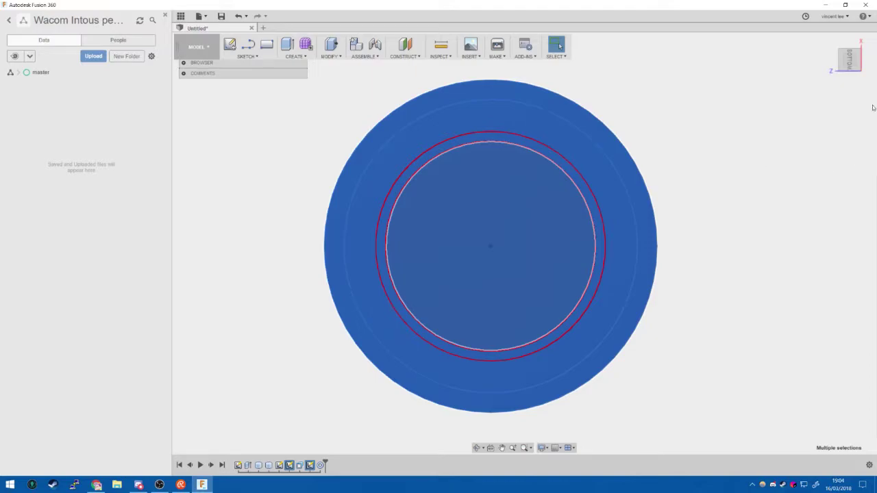
pyautogui.click(688, 115)
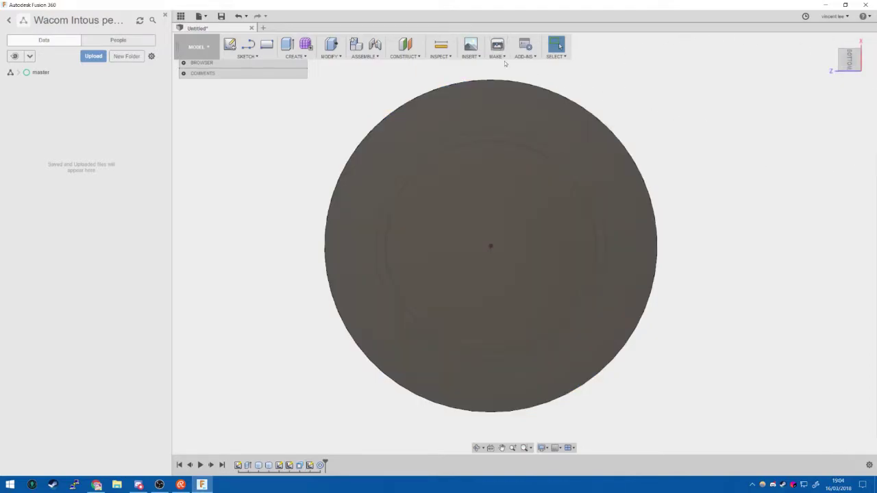
pyautogui.click(442, 45)
pyautogui.click(442, 93)
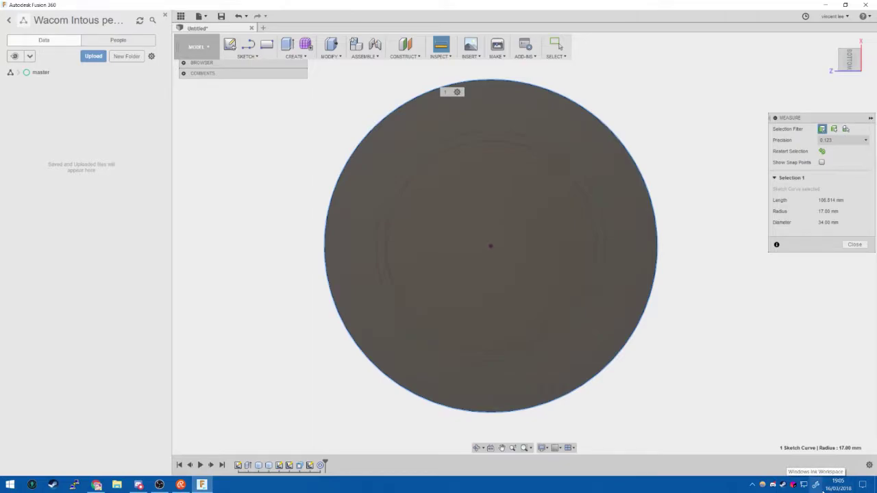
# Sketch a 32 mm centre-diameter circle on the cylinder's bottom face, centred on the base's centre point, and finish the sketch.
pyautogui.moveTo(248, 62)
pyautogui.mouseDown()
pyautogui.moveTo(240, 105)
pyautogui.moveTo(106, 153)
pyautogui.moveTo(102, 136)
pyautogui.mouseUp()
pyautogui.click(248, 56)
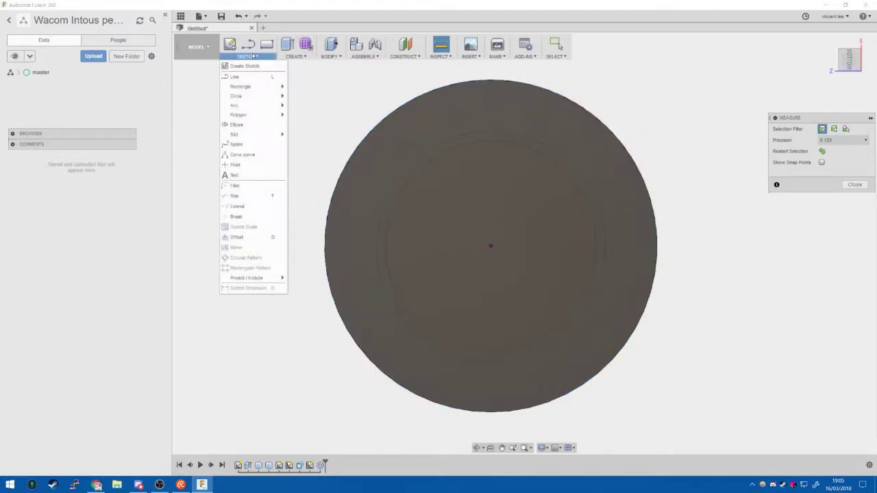
pyautogui.click(294, 56)
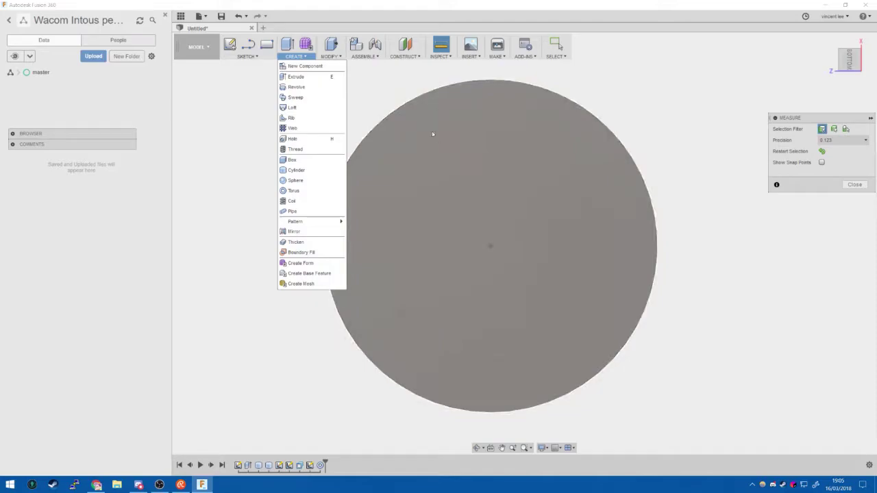
pyautogui.click(248, 57)
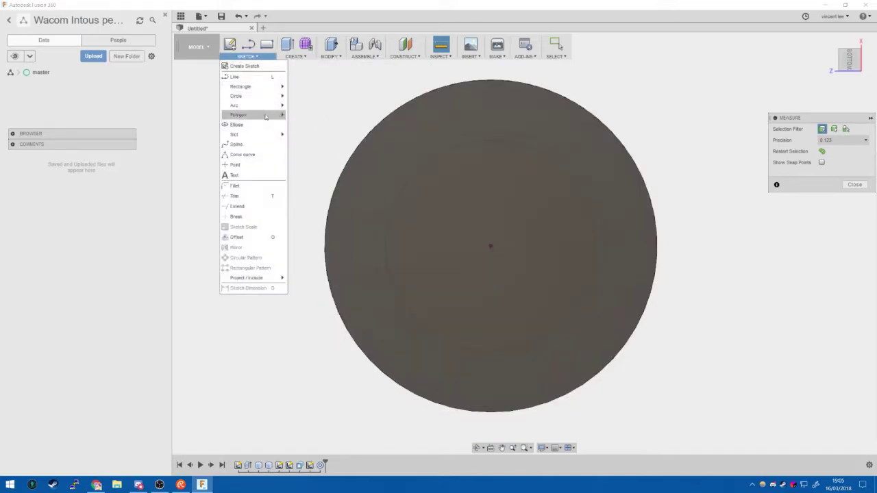
pyautogui.moveTo(282, 96)
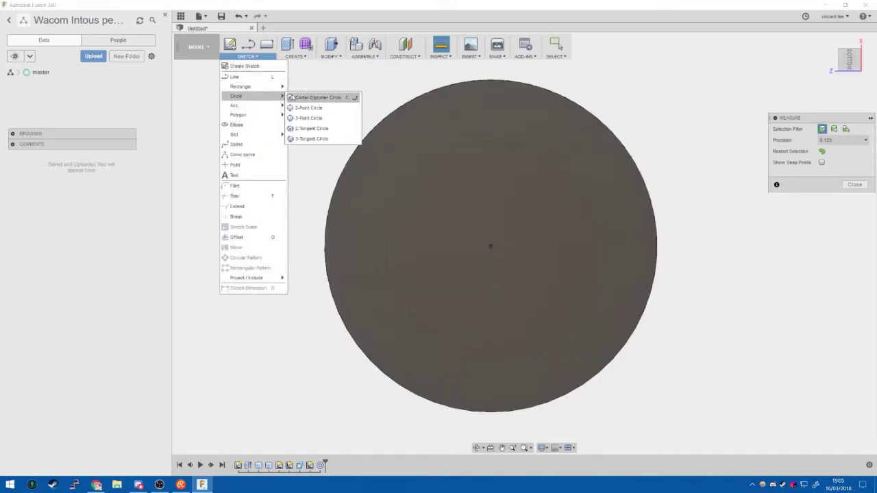
pyautogui.click(318, 98)
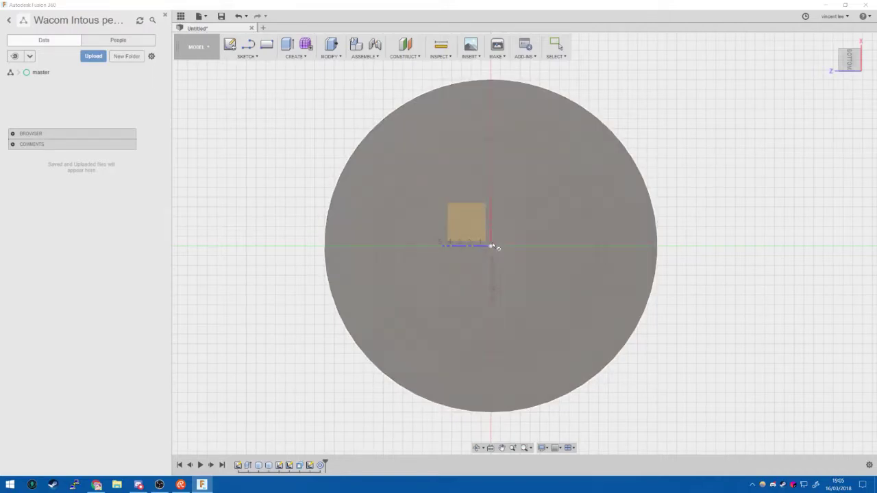
pyautogui.click(493, 246)
pyautogui.click(525, 243)
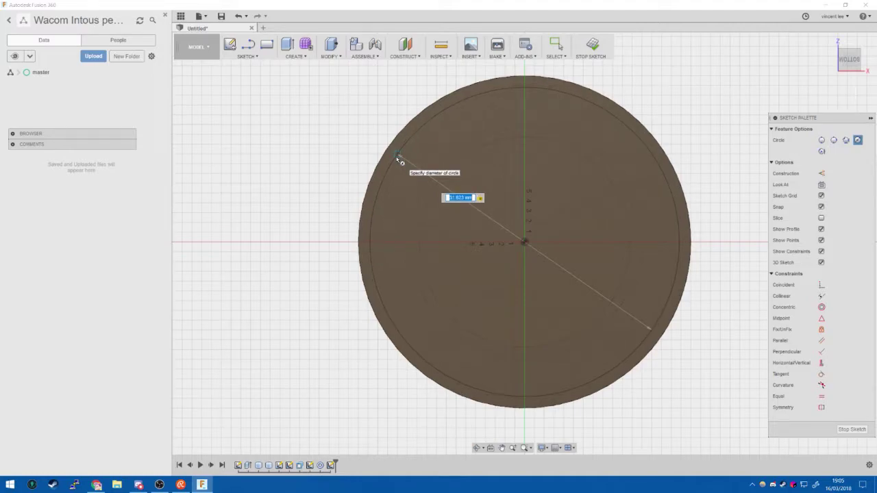
pyautogui.write('32')
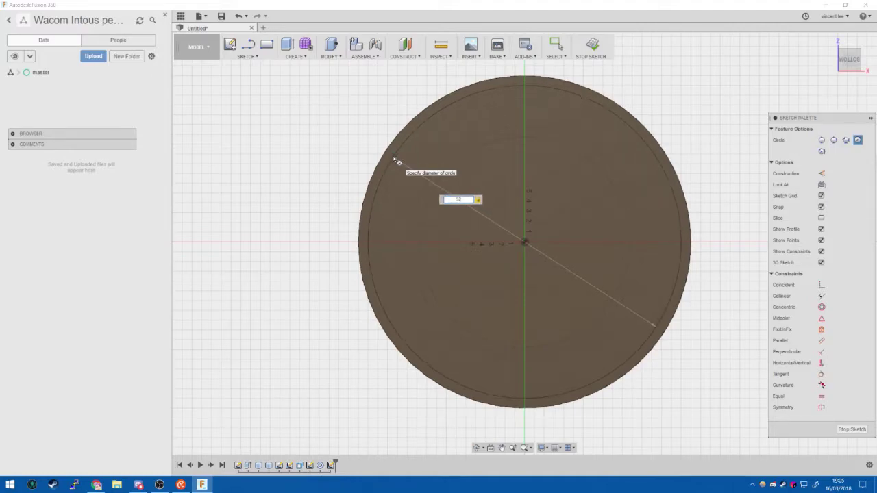
pyautogui.press('Return')
pyautogui.press('Escape')
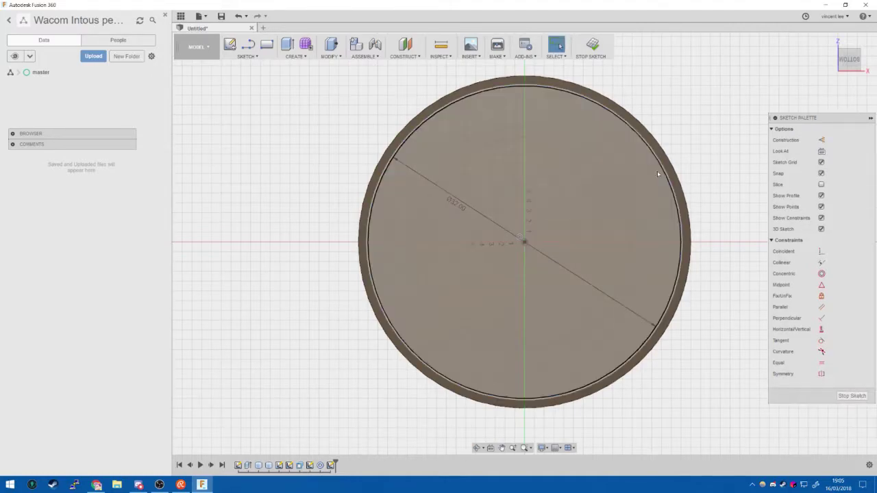
pyautogui.moveTo(528, 343); pyautogui.dragTo(678, 379)
pyautogui.click(852, 395)
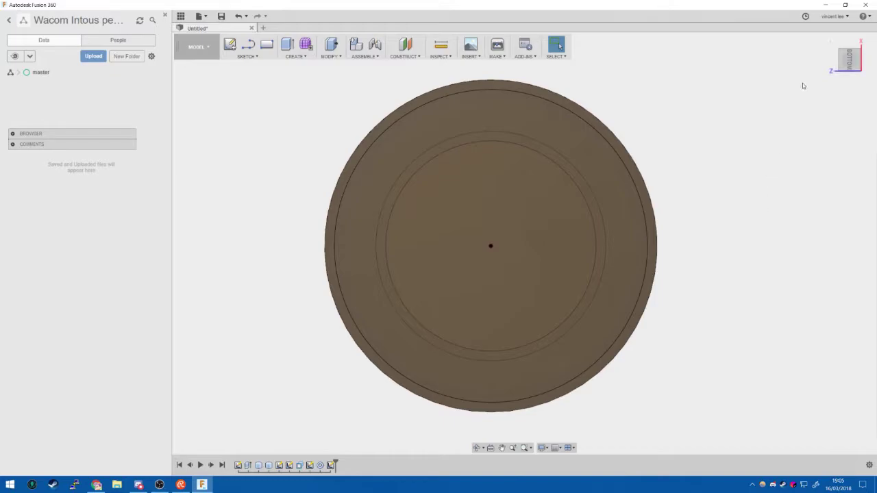
# Try a Cut loft from the outer ring profile on the upper face to the 32 mm circle on the base.
pyautogui.click(830, 40)
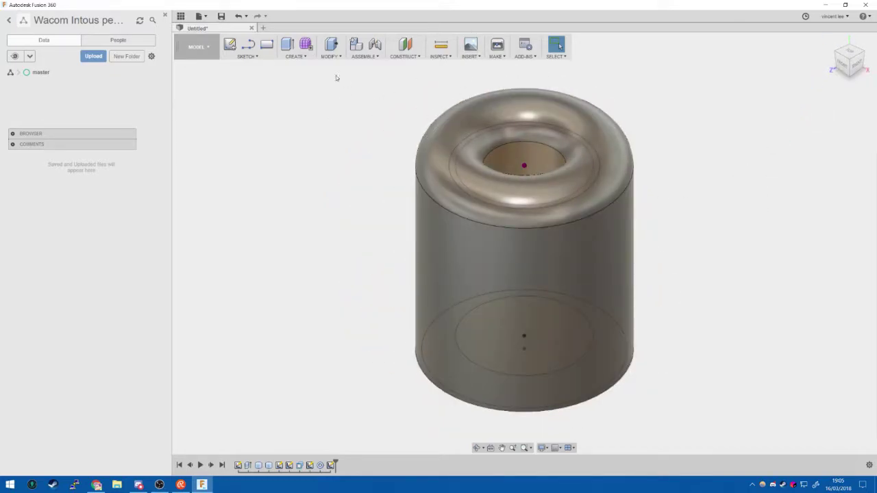
pyautogui.click(305, 60)
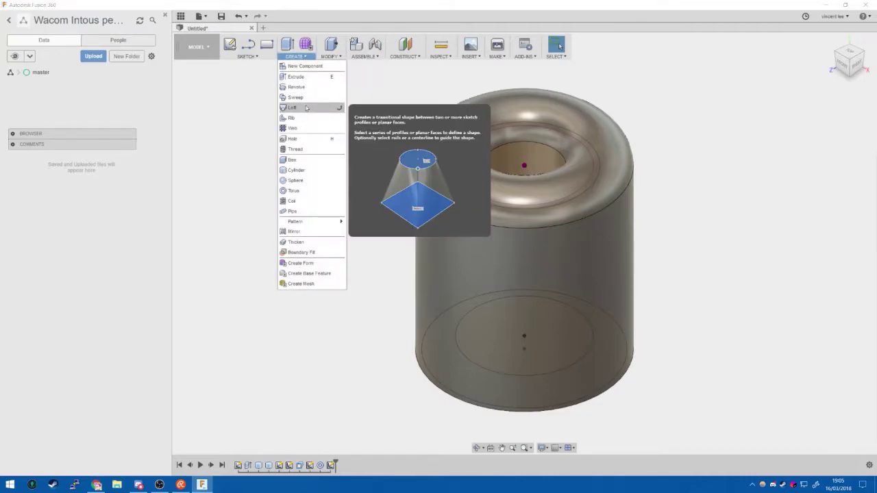
pyautogui.click(293, 108)
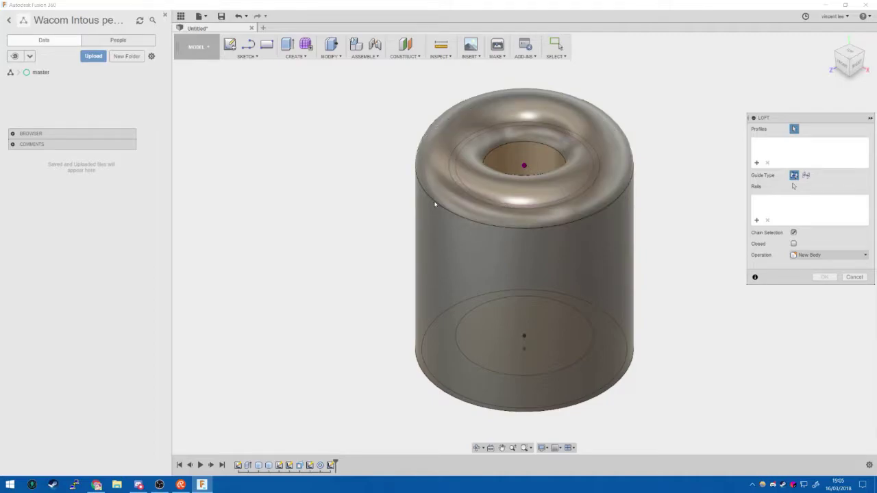
pyautogui.click(437, 203)
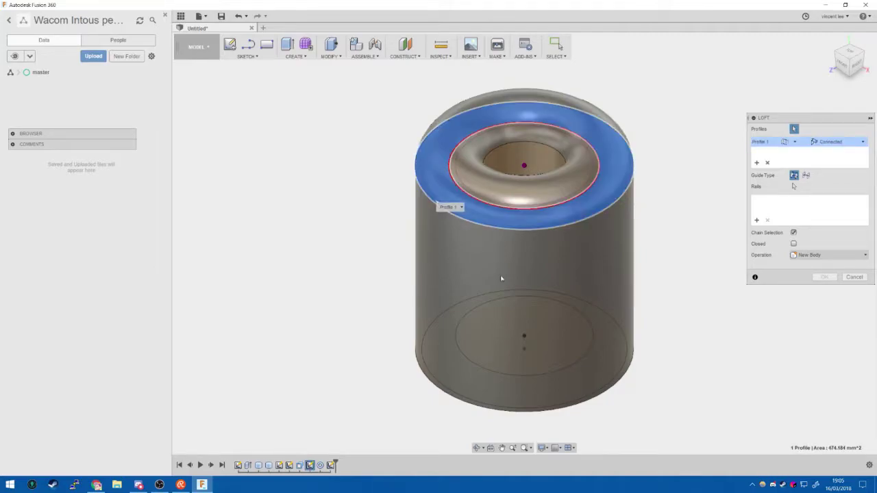
pyautogui.click(454, 389)
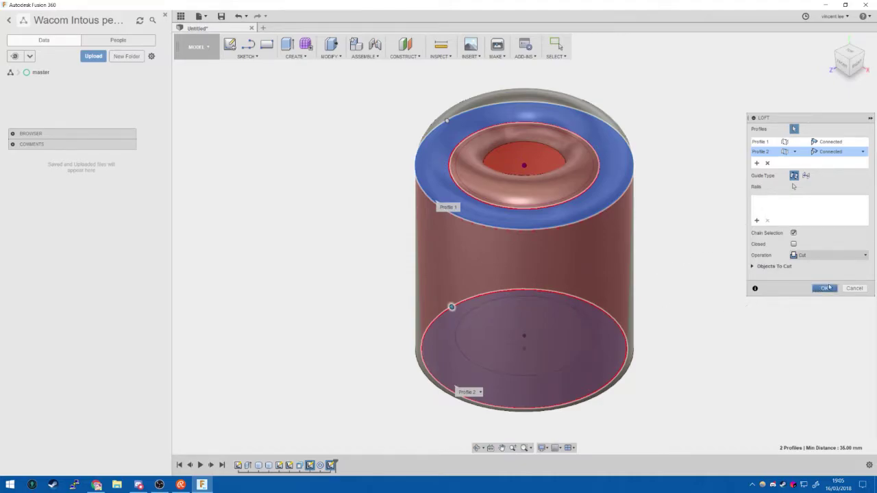
pyautogui.click(823, 288)
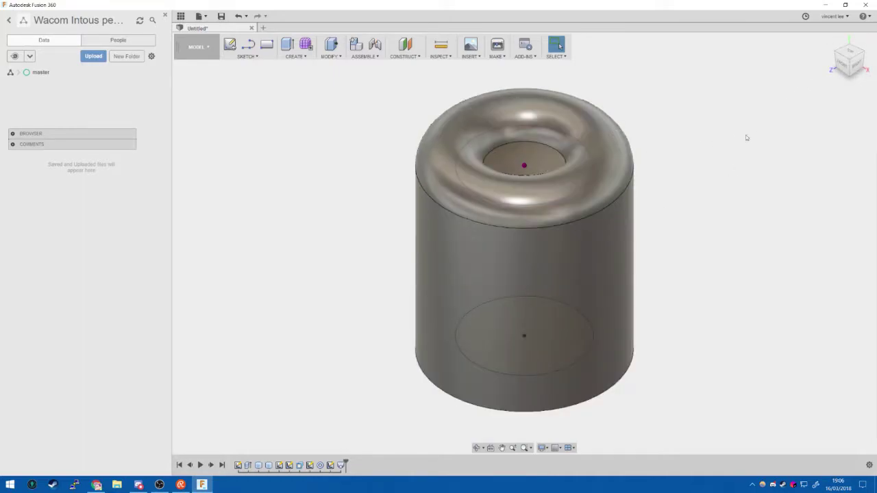
# Measure the distance between the rounded rim face and the cylinder's bottom edge.
pyautogui.scroll(-3, 758, 111)
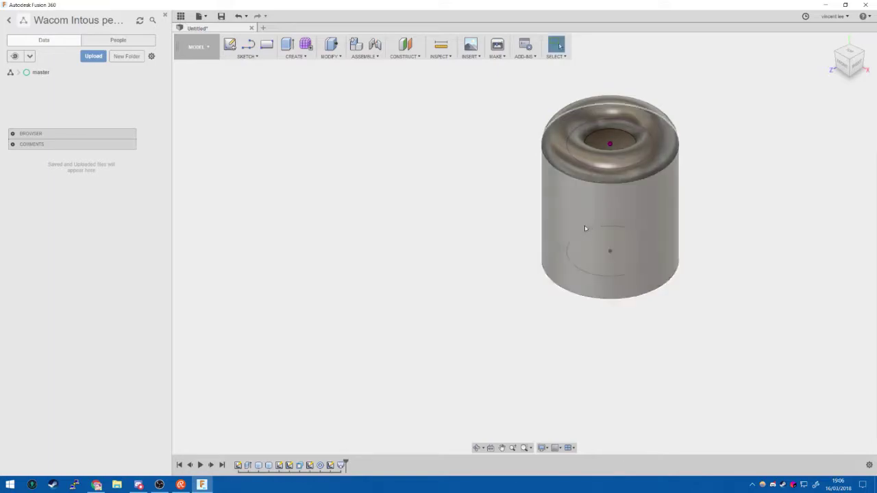
pyautogui.click(848, 65)
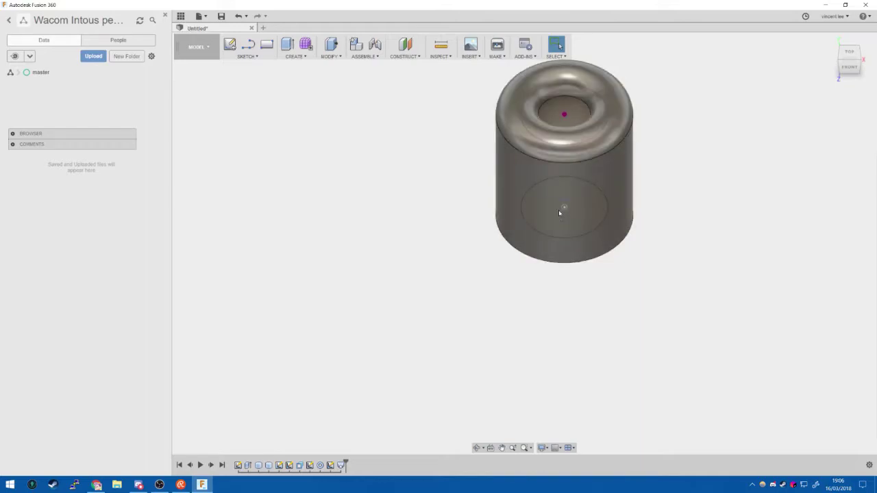
pyautogui.click(441, 44)
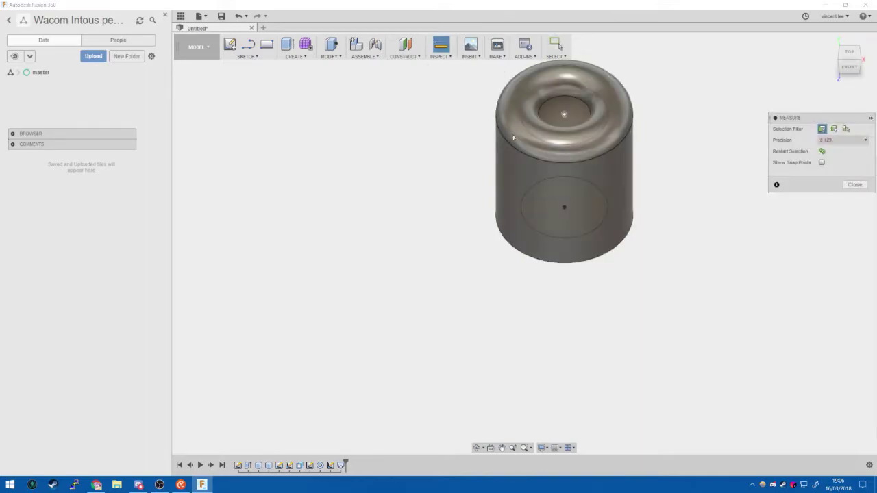
pyautogui.click(513, 149)
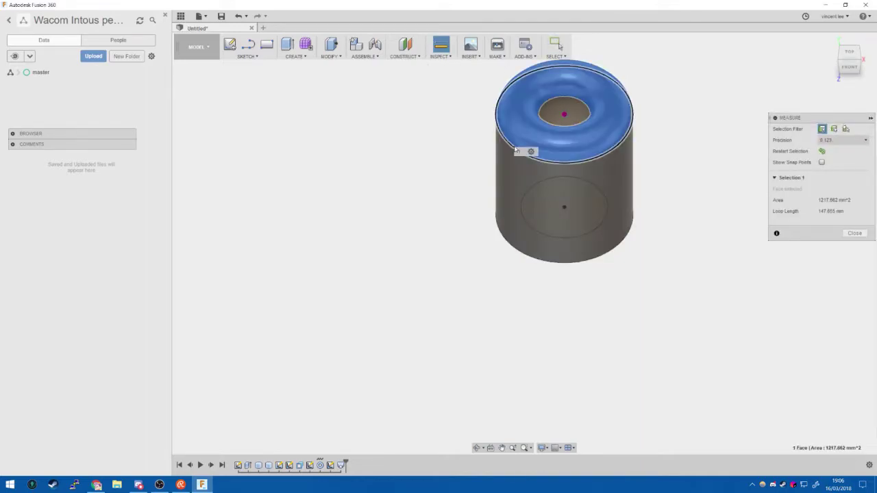
pyautogui.click(498, 226)
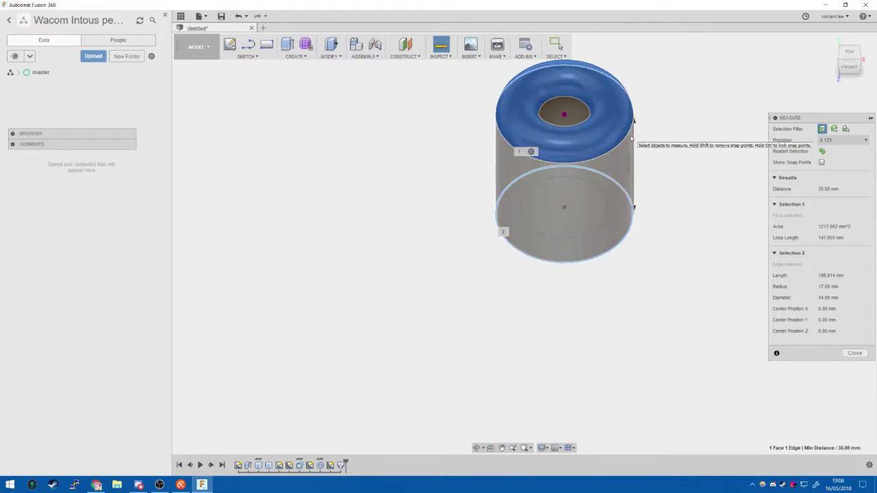
pyautogui.press('Escape')
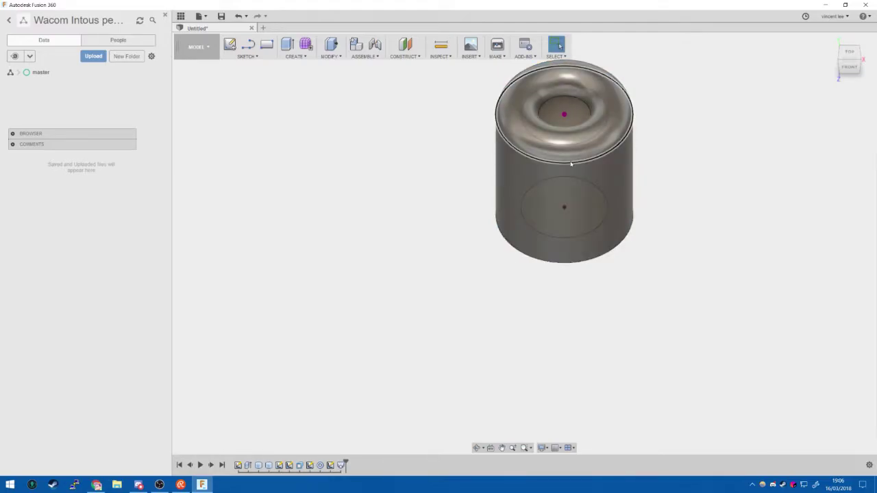
pyautogui.click(508, 198)
pyautogui.click(306, 45)
pyautogui.click(297, 57)
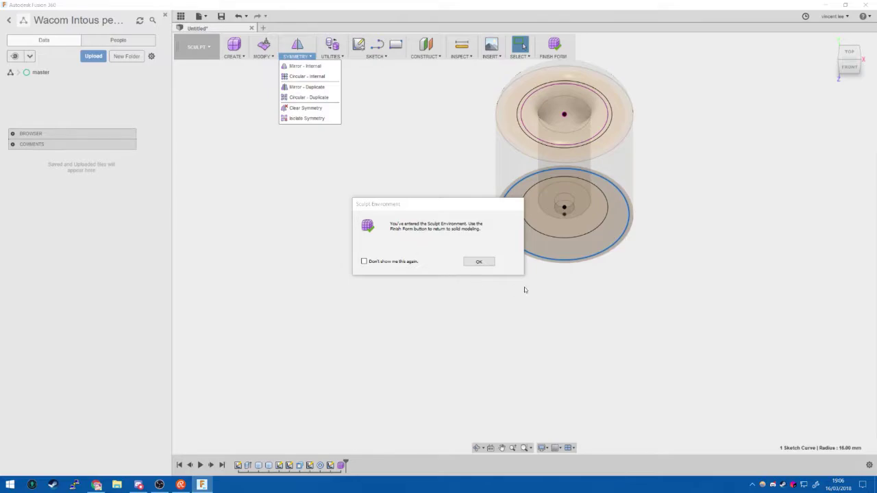
pyautogui.click(465, 235)
pyautogui.click(483, 263)
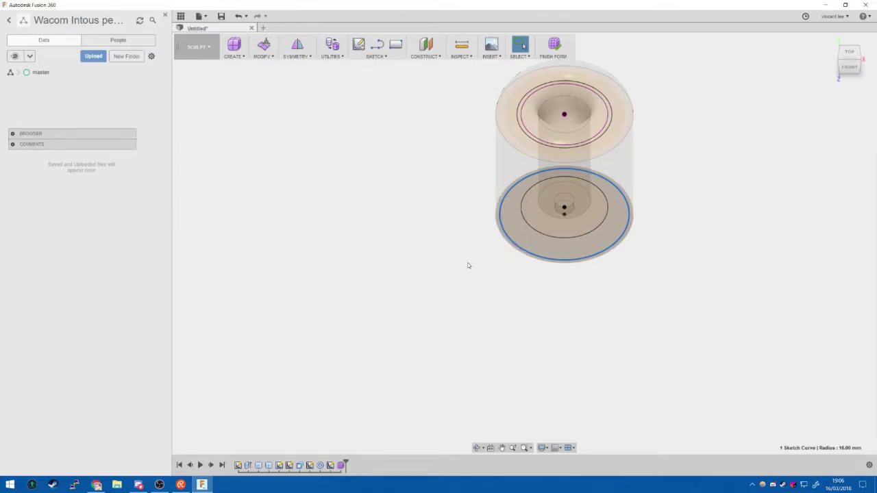
pyautogui.click(453, 278)
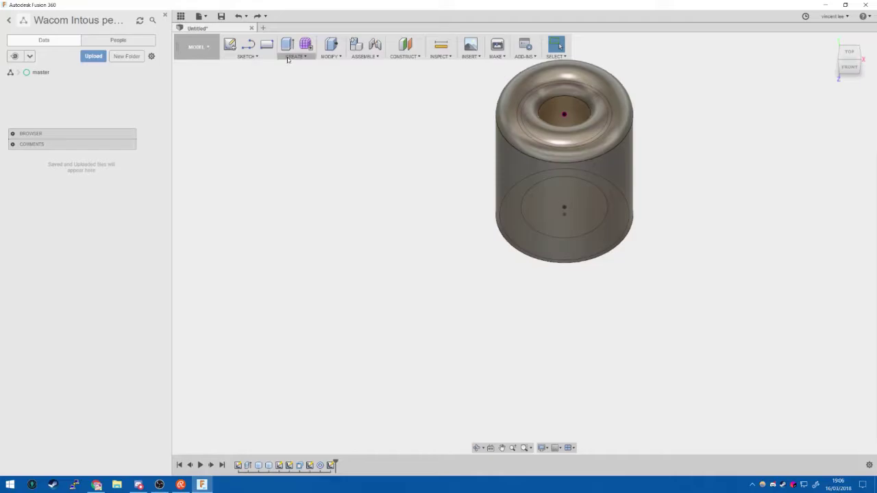
# Try a symmetric rib from the 32 mm circle on the base, and cancel it.
pyautogui.click(294, 56)
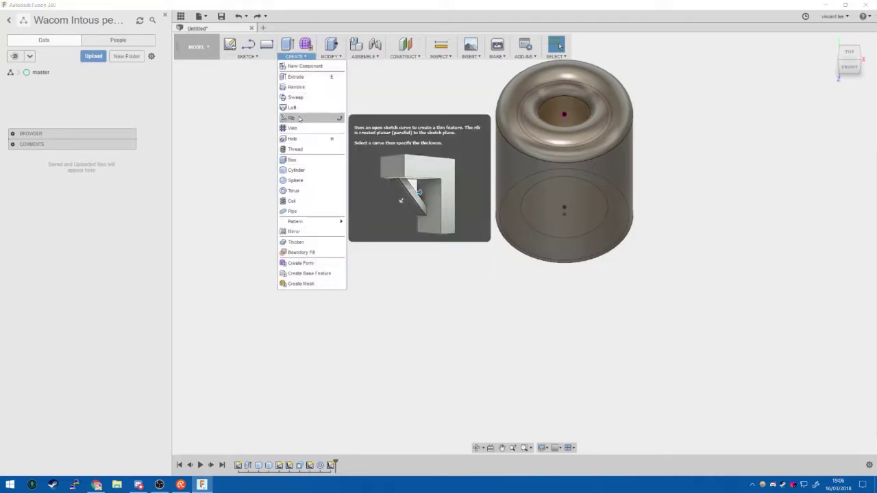
pyautogui.click(296, 117)
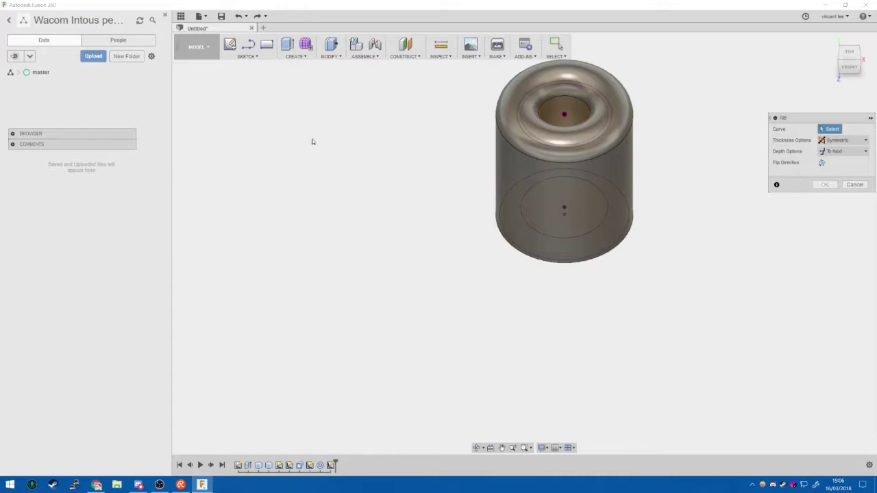
pyautogui.click(501, 225)
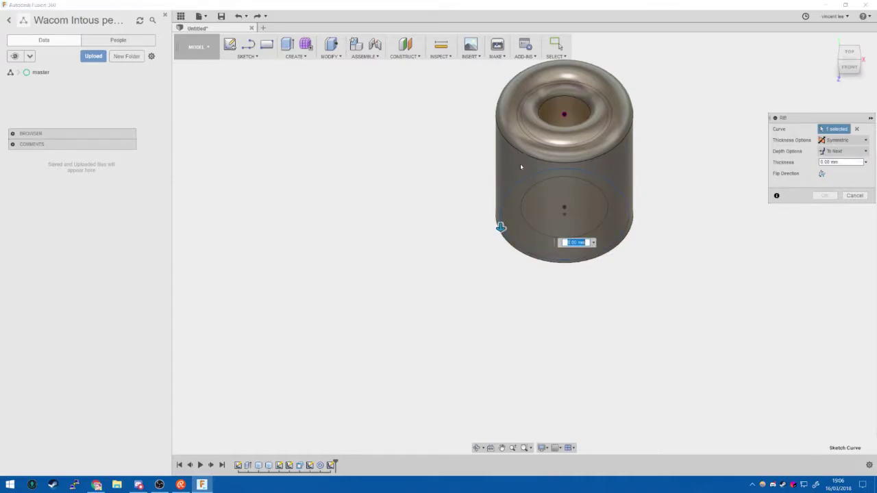
pyautogui.press('Escape')
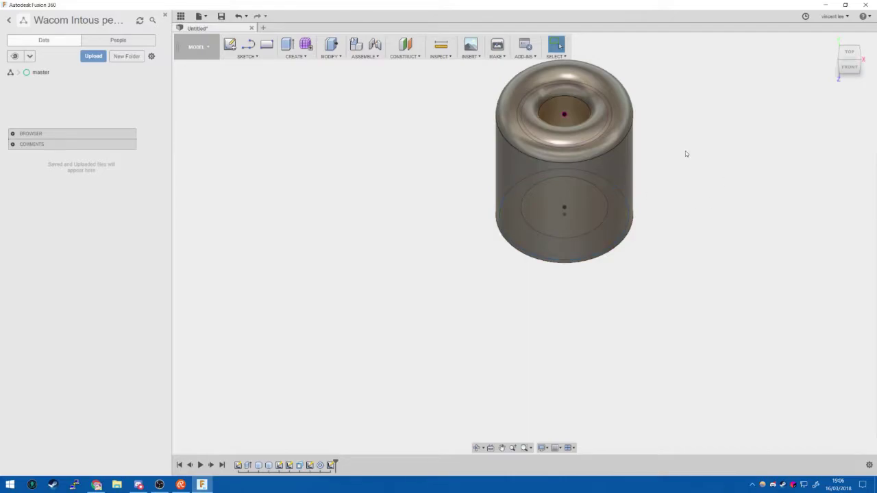
# Try a Cut revolve of the outer ring profile on the upper face, and cancel it.
pyautogui.click(295, 57)
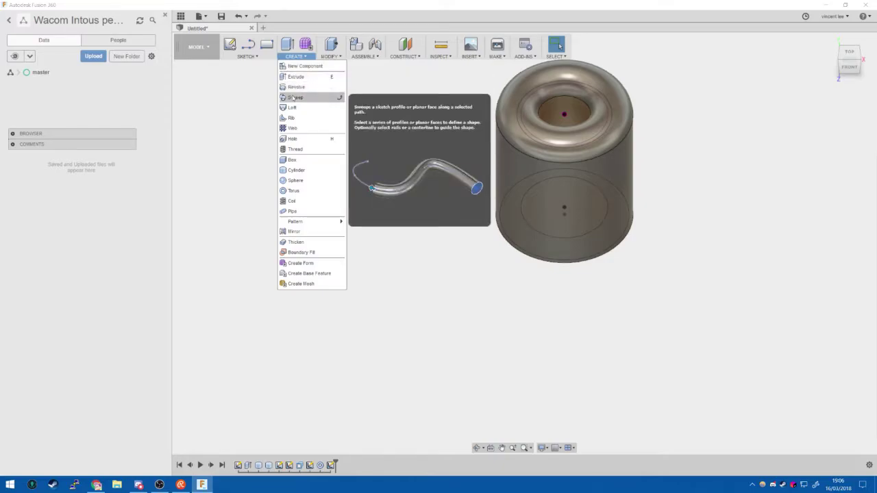
pyautogui.click(295, 88)
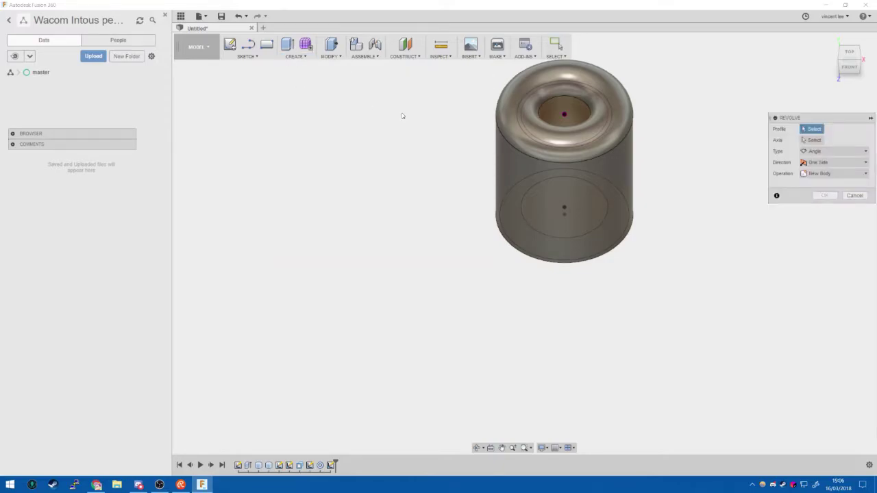
pyautogui.click(515, 150)
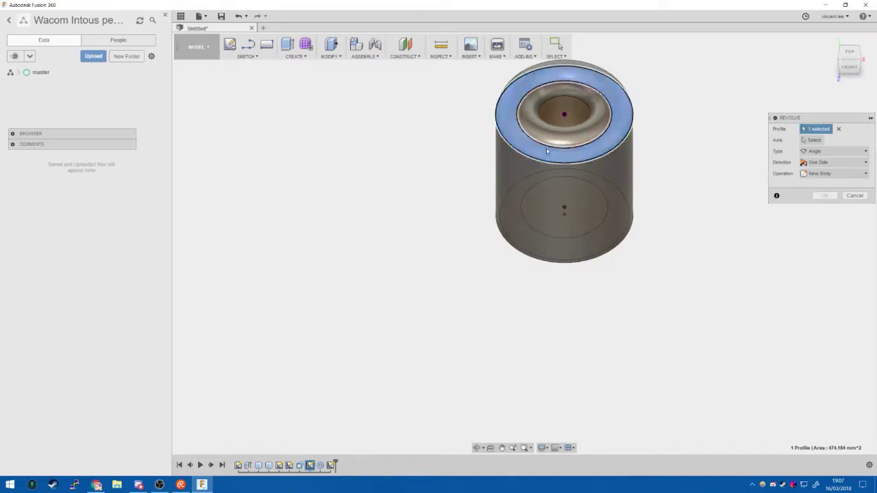
pyautogui.click(816, 174)
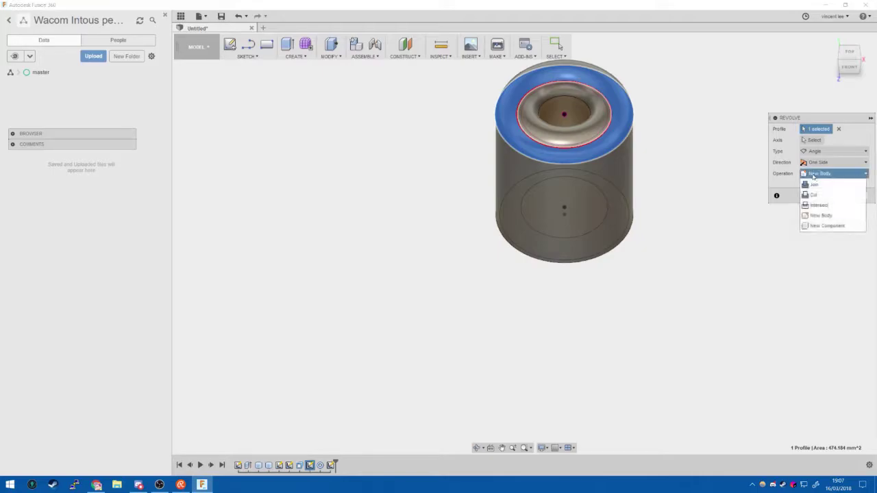
pyautogui.click(815, 195)
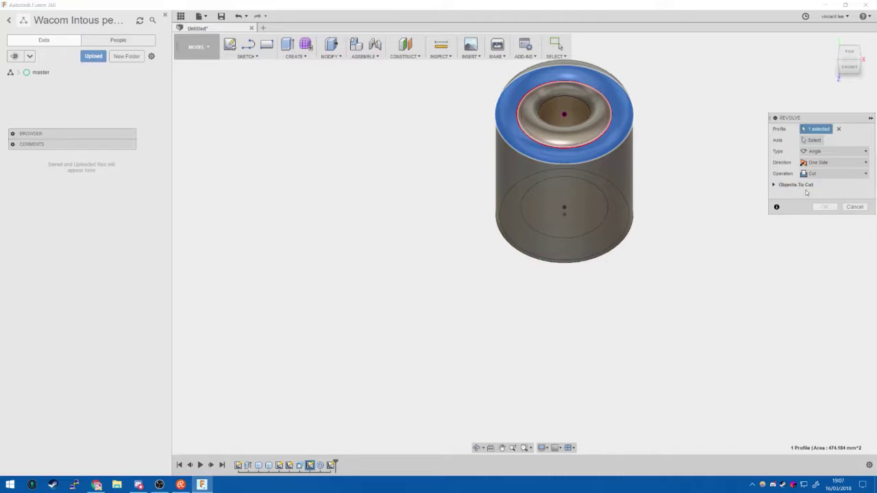
pyautogui.click(853, 208)
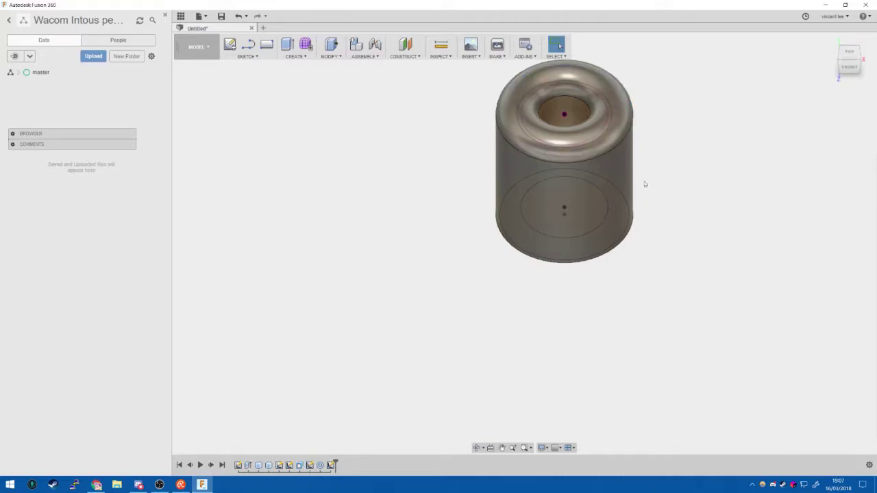
# Try creating a form in the Sculpt environment, and turn off its introductory message.
pyautogui.click(306, 44)
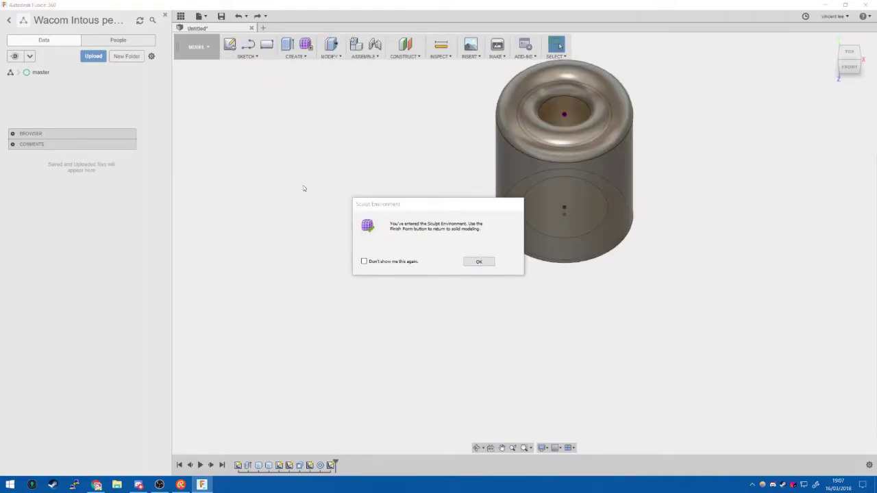
pyautogui.click(365, 261)
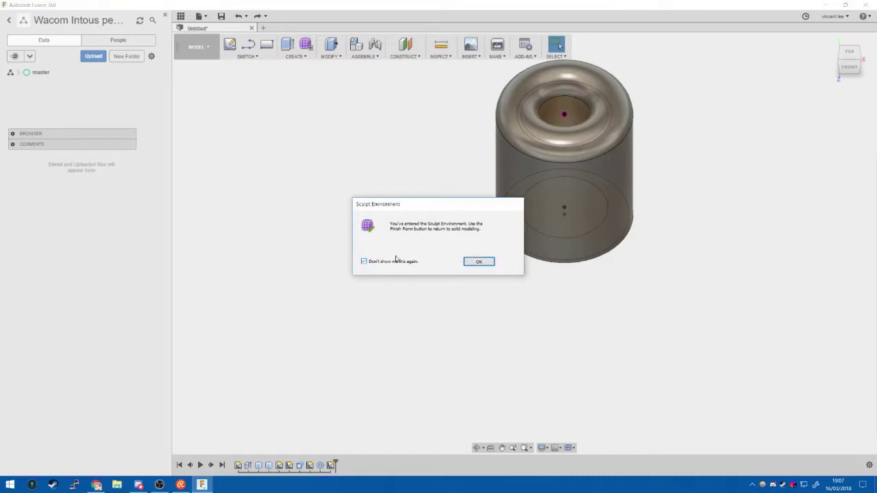
pyautogui.click(478, 263)
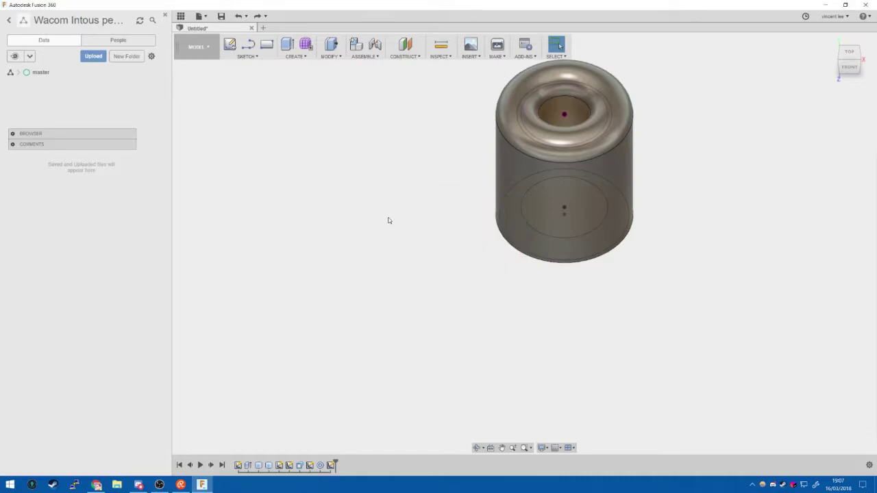
pyautogui.click(333, 59)
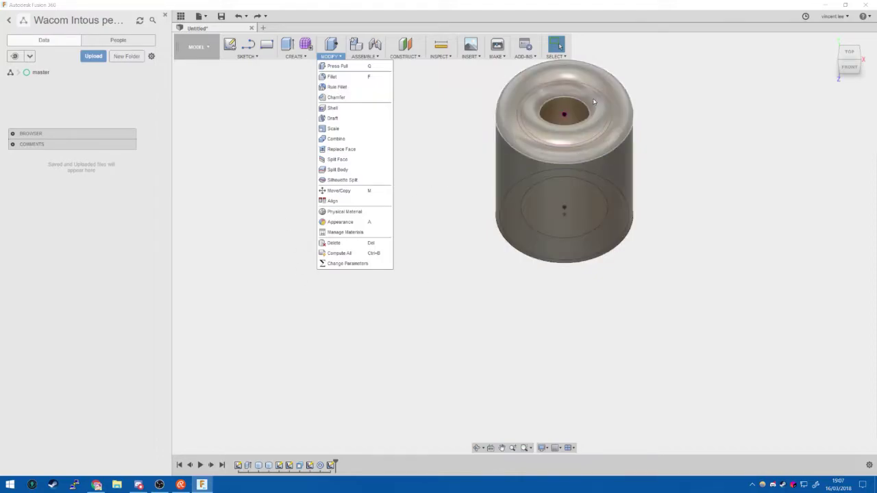
pyautogui.click(593, 157)
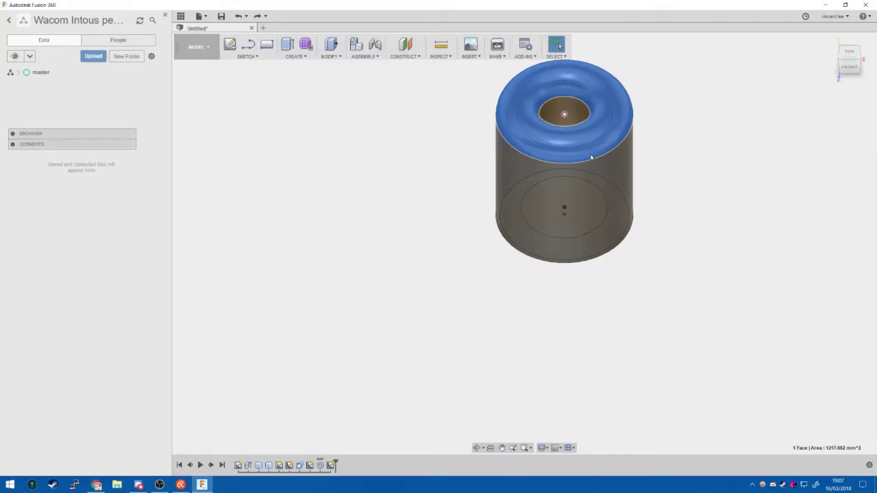
pyautogui.click(546, 270)
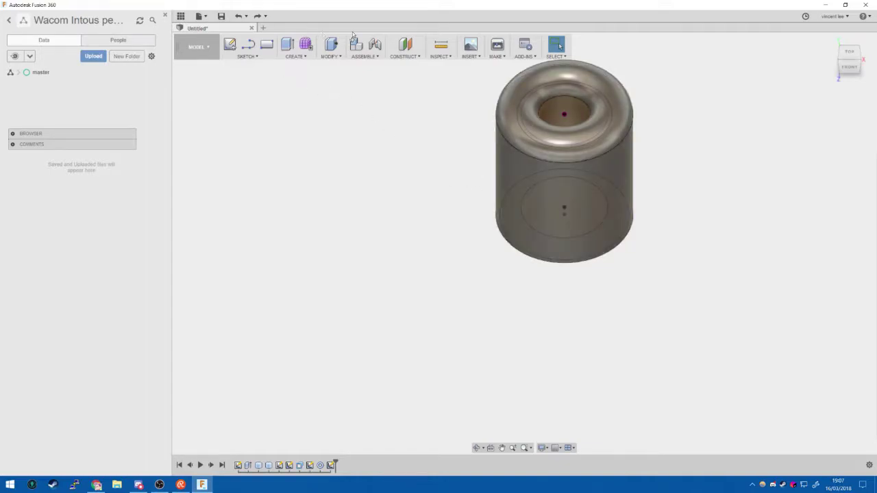
# Chamfer the cylinder's bottom outer edge with an equal distance of 2 mm.
pyautogui.click(332, 45)
pyautogui.click(332, 57)
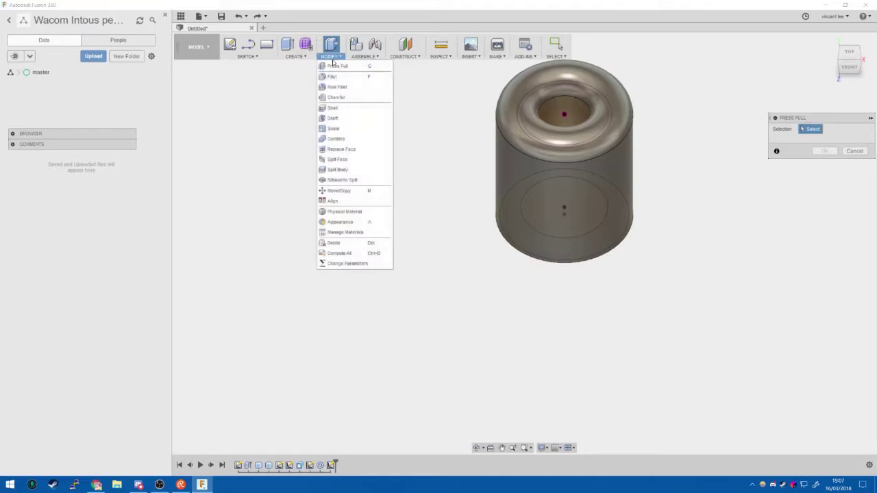
pyautogui.press('Escape')
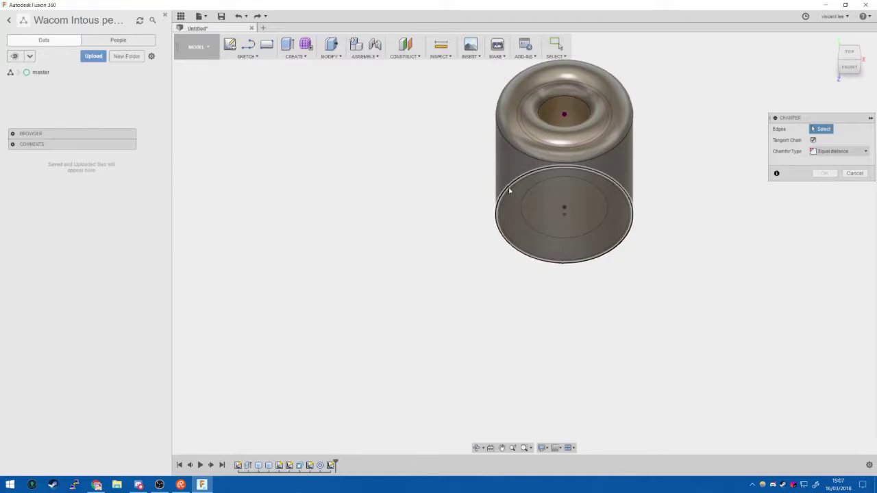
pyautogui.click(521, 170)
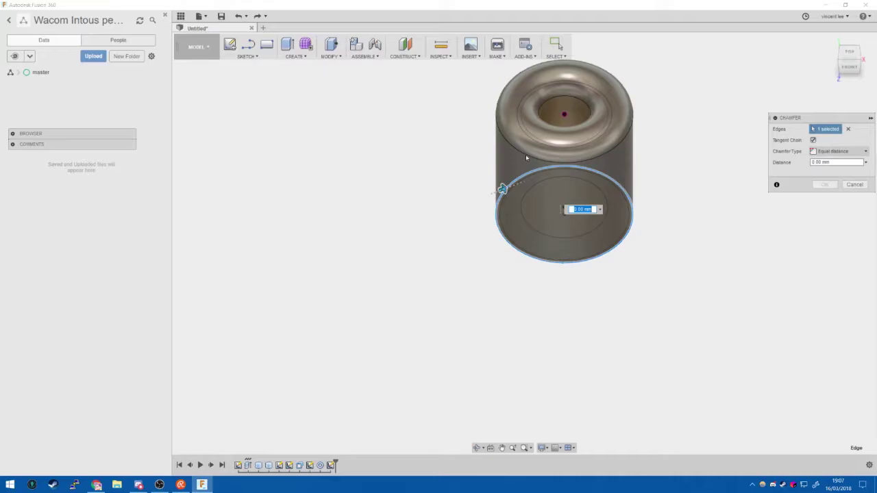
pyautogui.write('2')
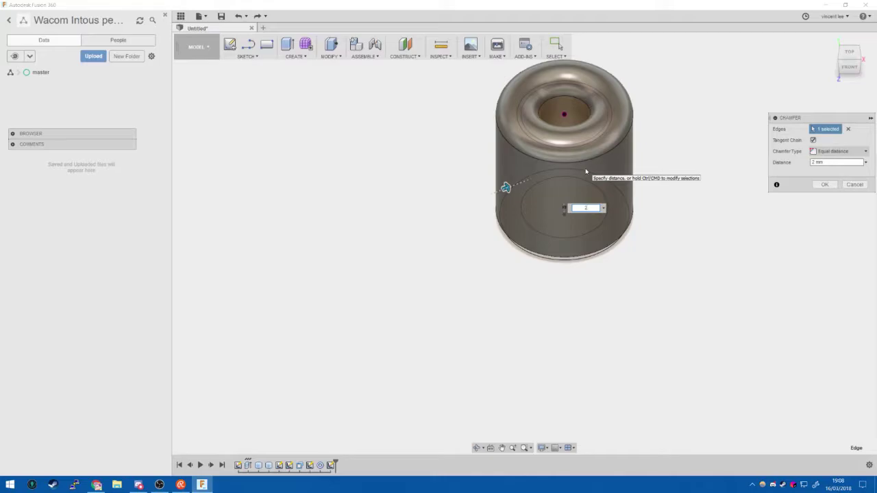
pyautogui.press('Return')
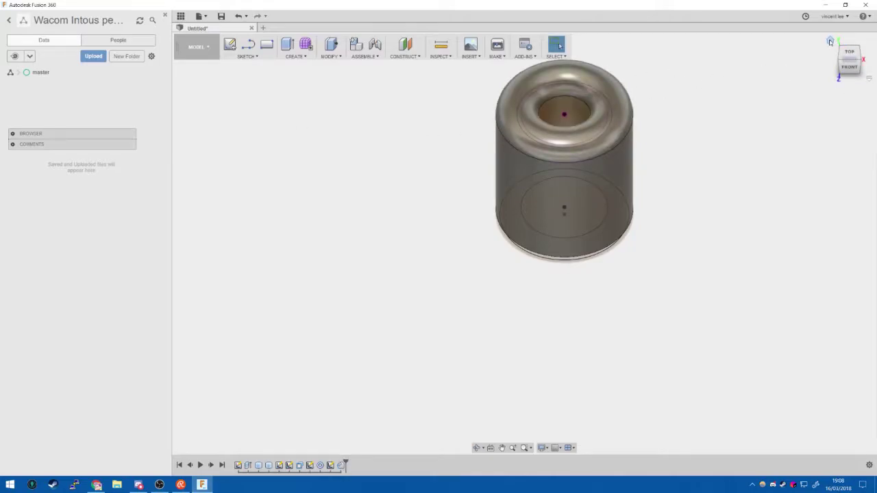
# Inspect the chamfered base from several angles and undo the chamfer.
pyautogui.click(830, 39)
pyautogui.moveTo(772, 39); pyautogui.dragTo(624, 261)
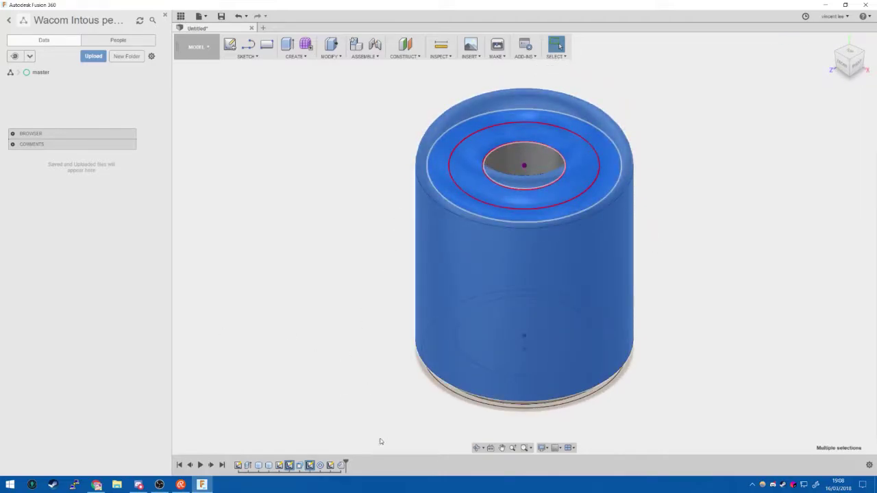
pyautogui.click(478, 448)
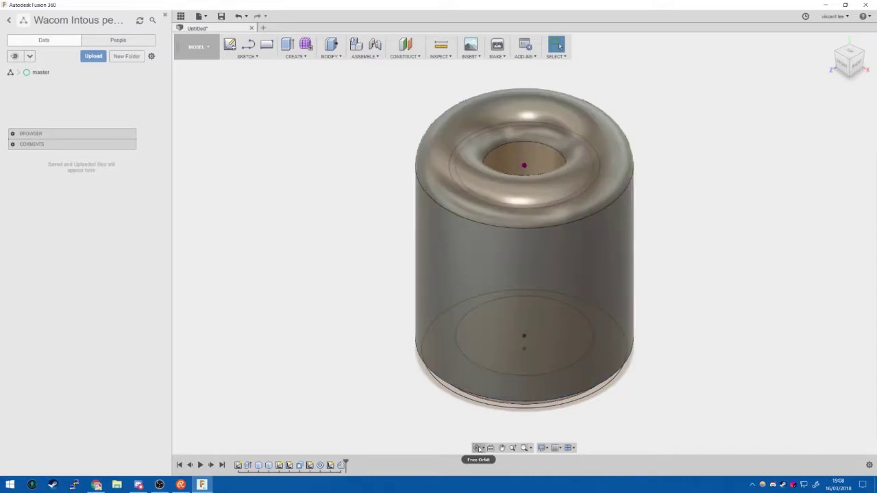
pyautogui.moveTo(476, 411); pyautogui.dragTo(416, 319)
pyautogui.press('Escape')
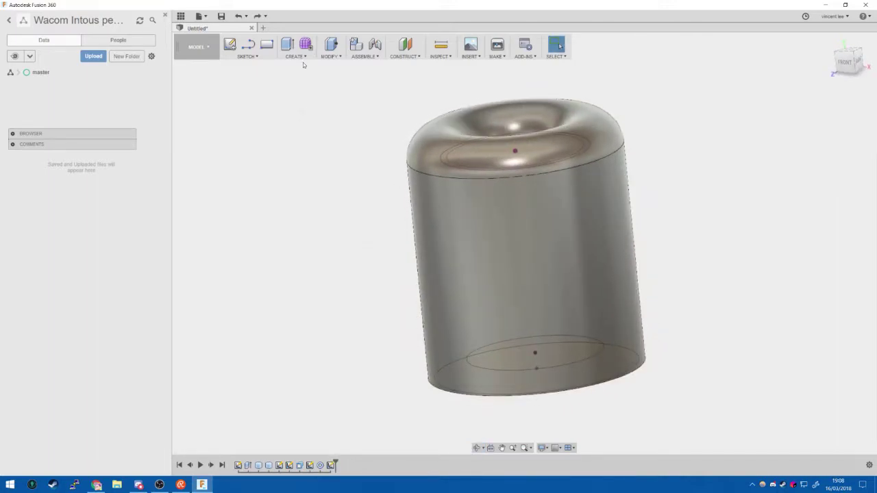
# Fillet the cylinder's bottom outer edge with a constant 2 mm radius.
pyautogui.click(831, 40)
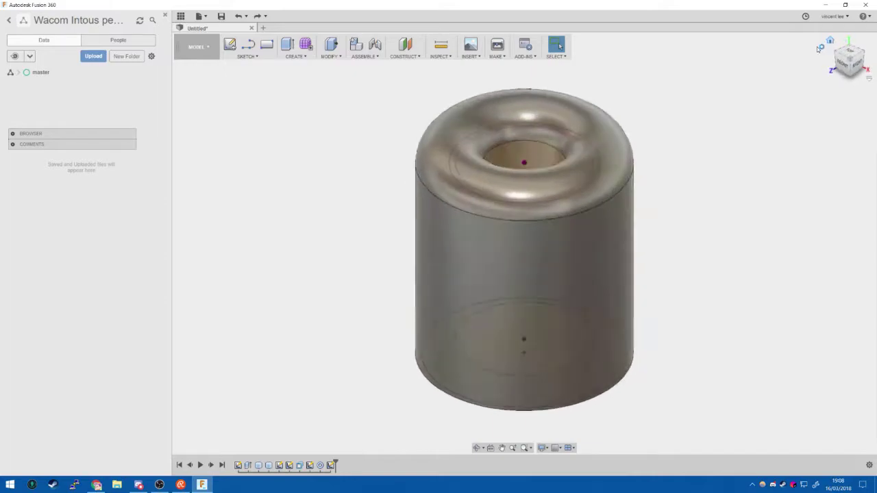
pyautogui.click(294, 56)
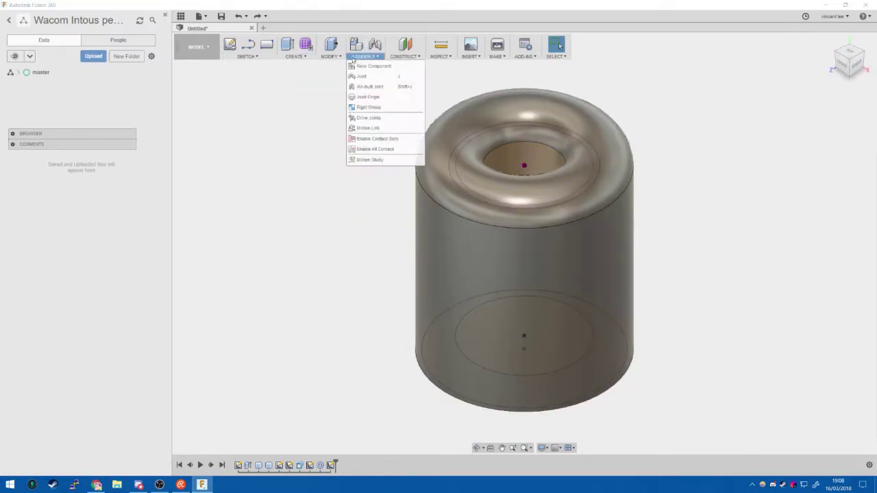
pyautogui.click(331, 56)
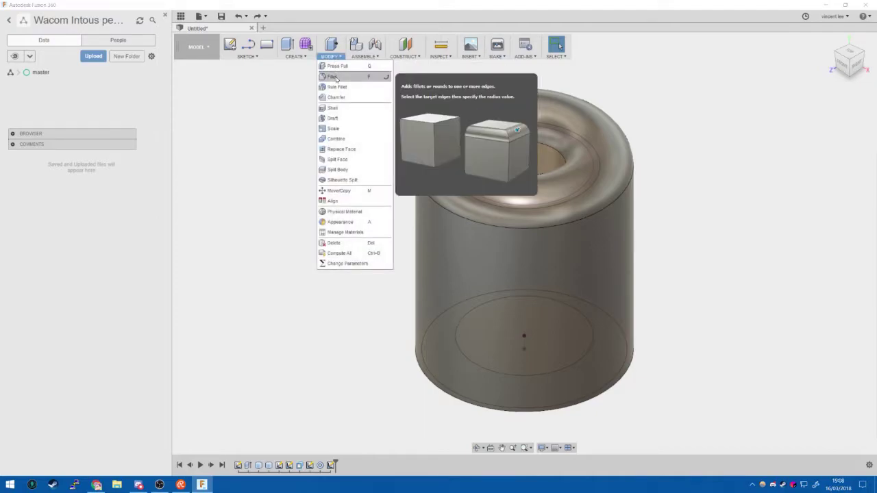
pyautogui.click(333, 77)
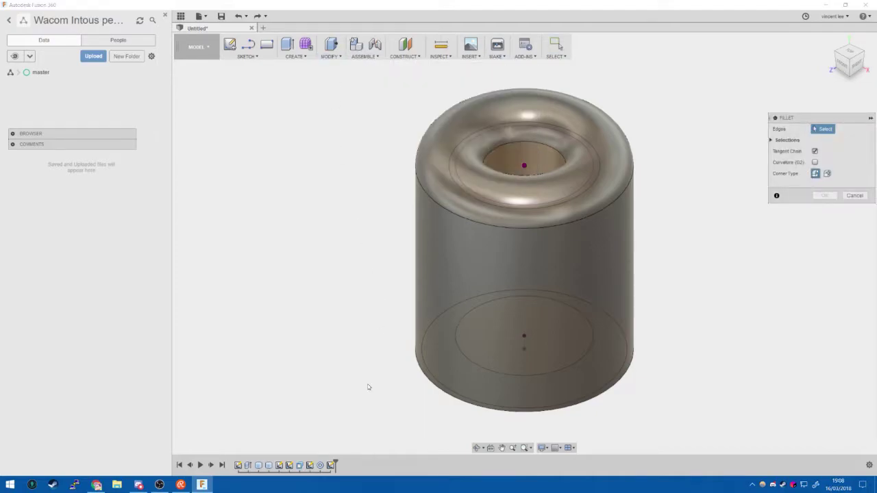
pyautogui.click(419, 370)
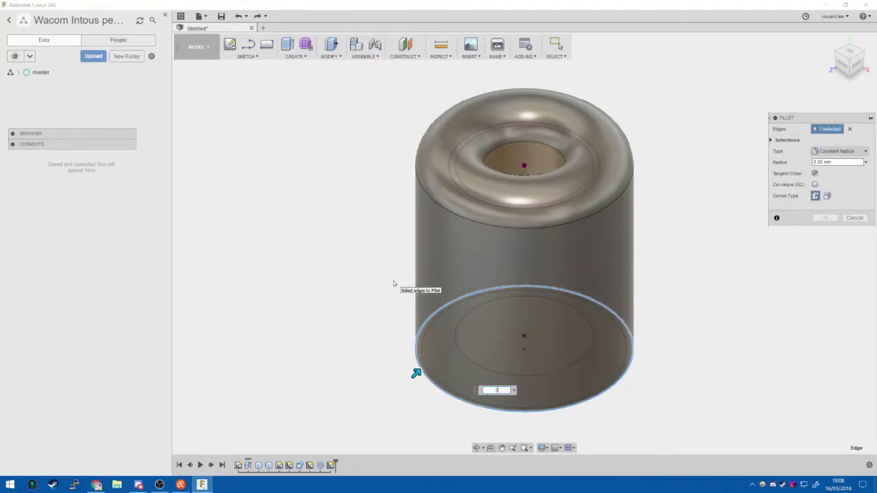
pyautogui.press('Escape')
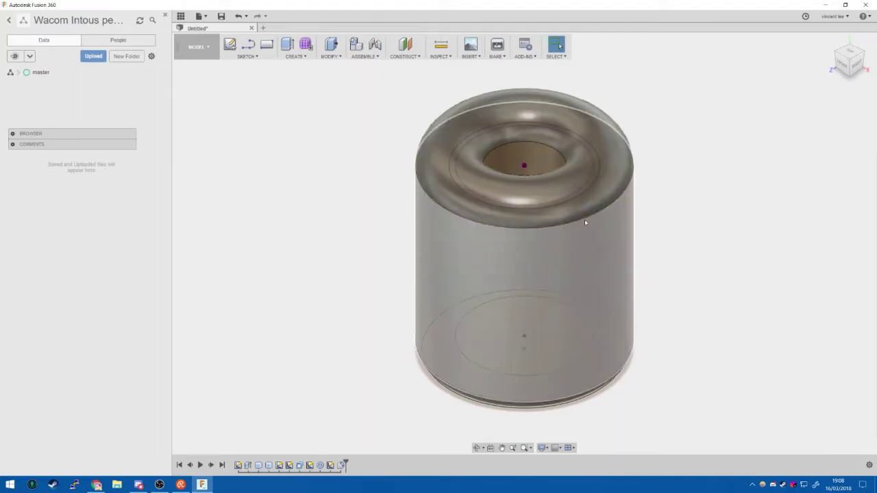
# Try a one-sided draft on the outer cylindrical face using the bottom face as the plane, and cancel it.
pyautogui.click(587, 235)
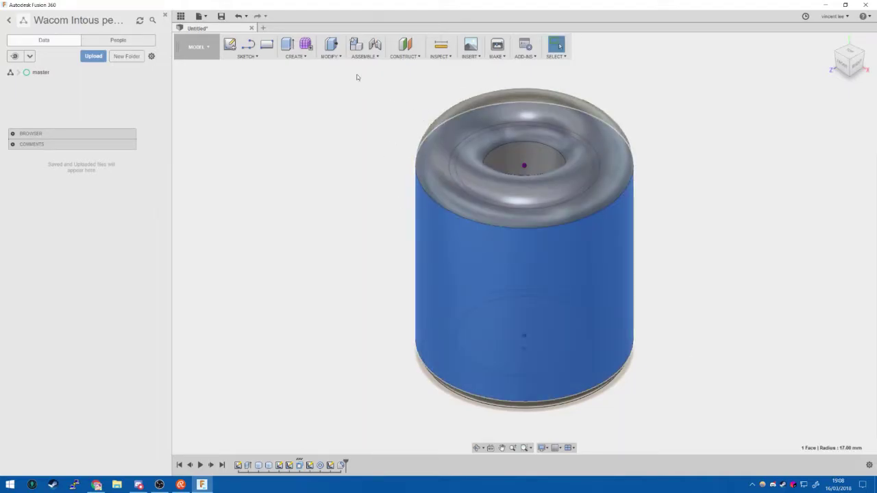
pyautogui.click(338, 58)
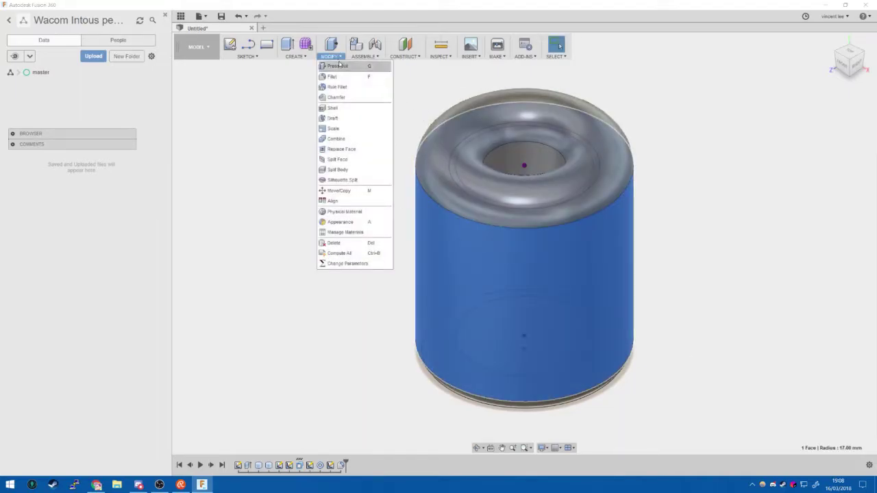
pyautogui.click(353, 120)
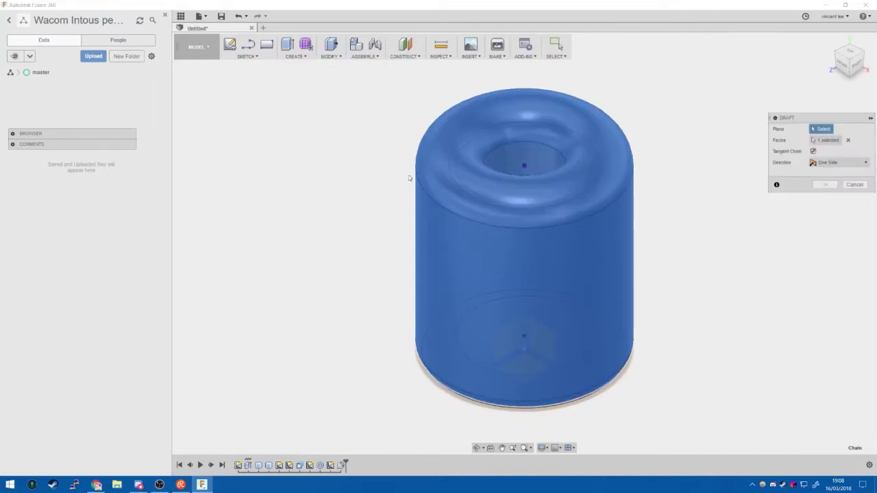
pyautogui.click(459, 342)
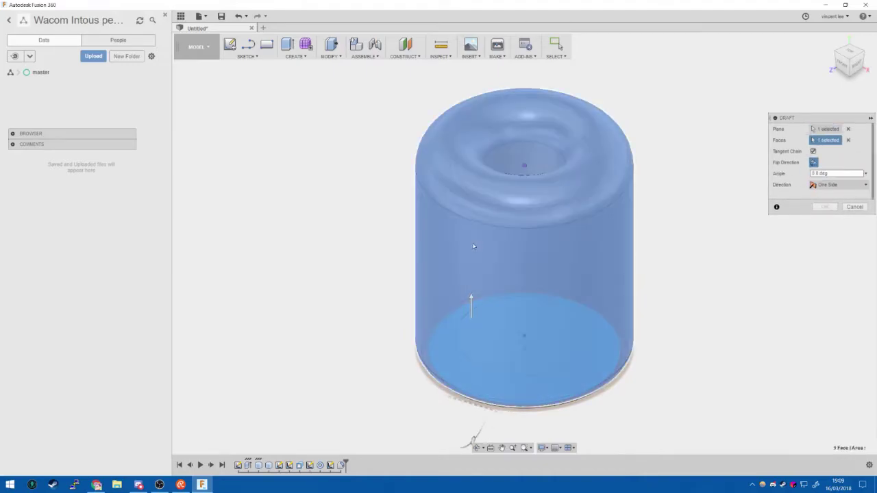
pyautogui.click(479, 253)
pyautogui.press('Escape')
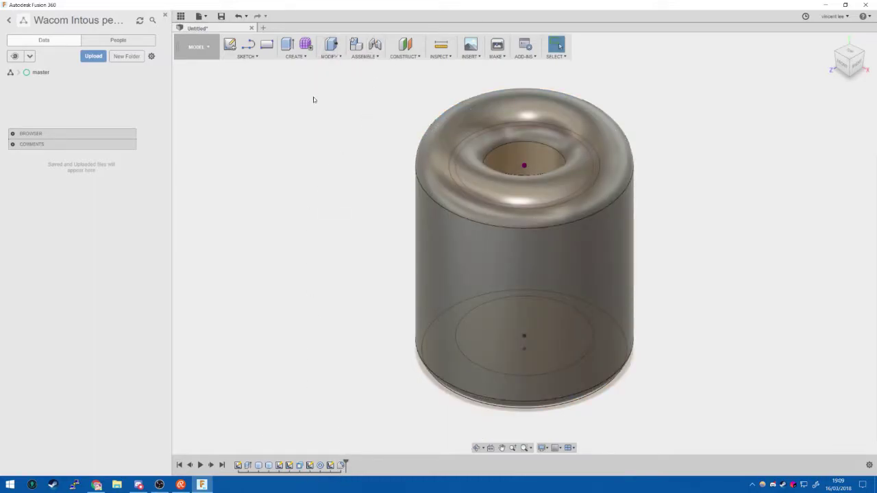
pyautogui.click(334, 56)
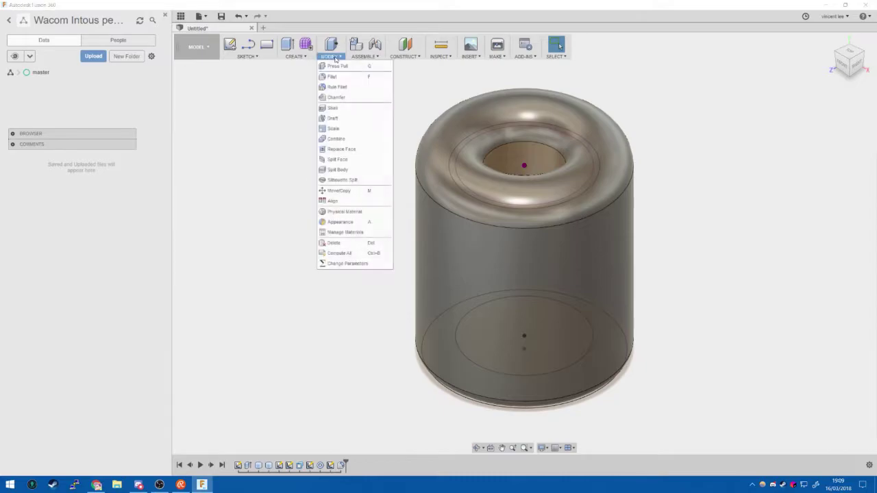
pyautogui.click(336, 97)
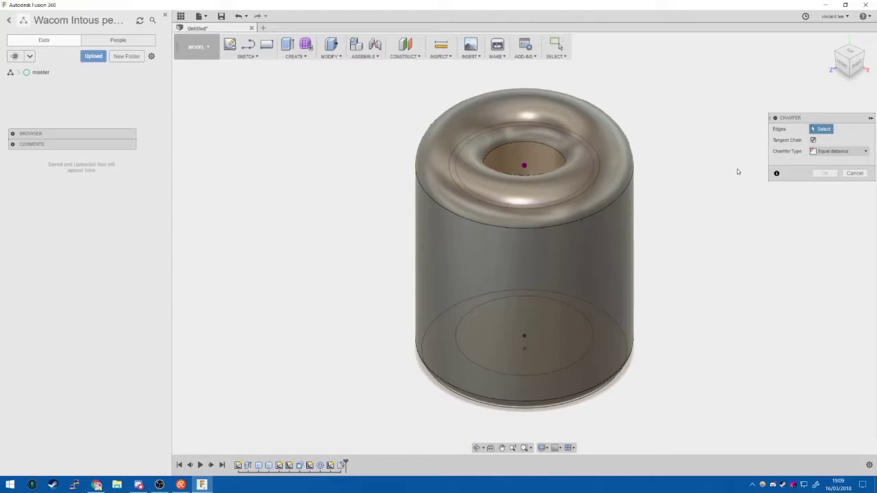
pyautogui.click(837, 151)
pyautogui.click(816, 173)
pyautogui.click(817, 151)
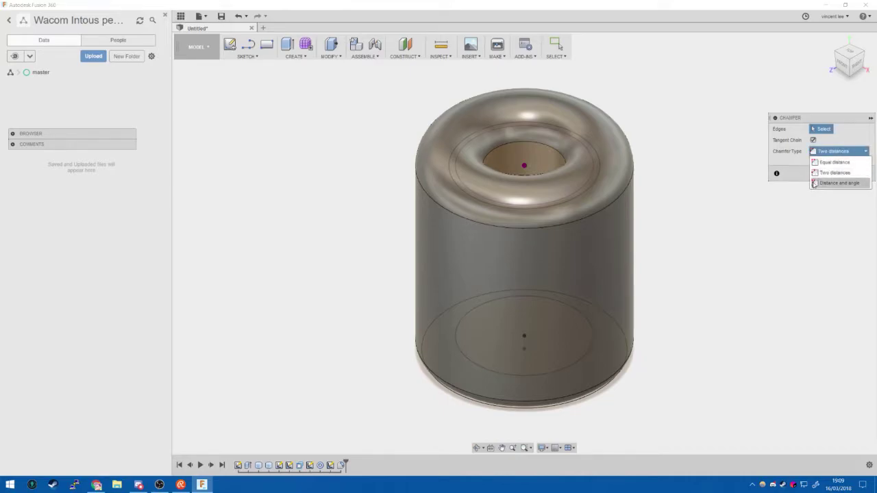
pyautogui.click(814, 184)
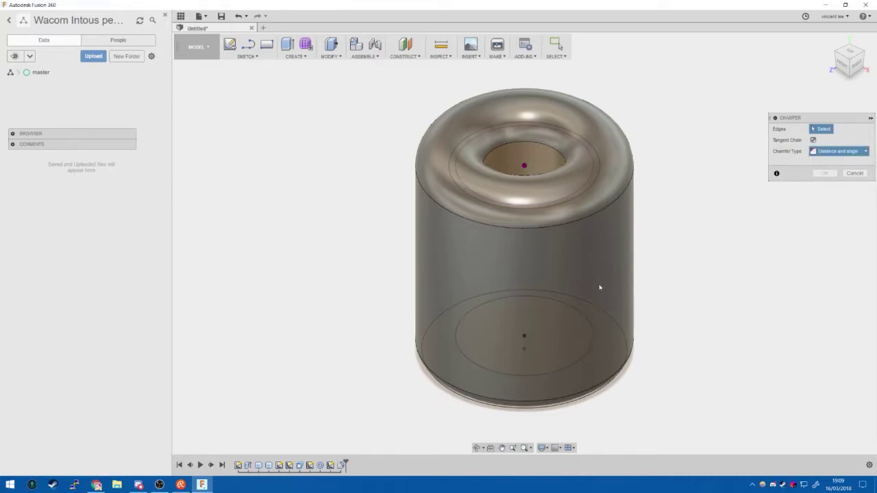
pyautogui.click(854, 173)
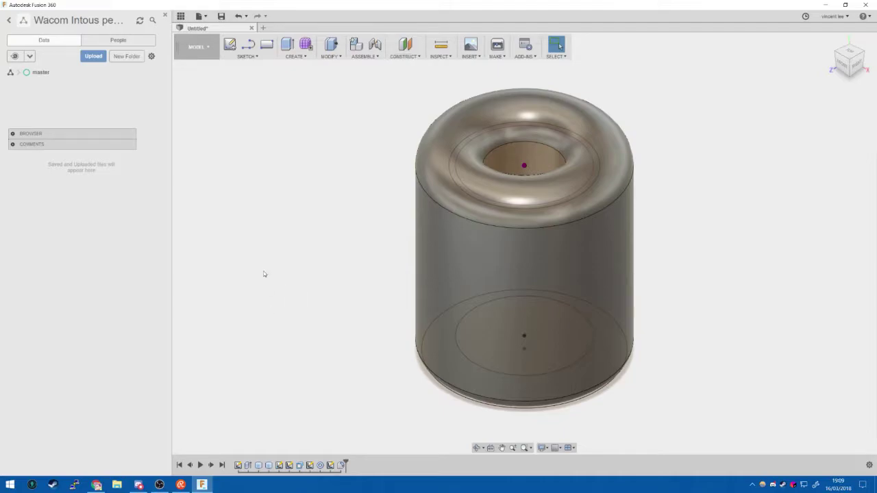
# Save the design as "pen holder v1" in the project's master location and move the collapsed browser clear of its thumbnail.
pyautogui.click(333, 56)
pyautogui.hotkey('ctrl', 's')
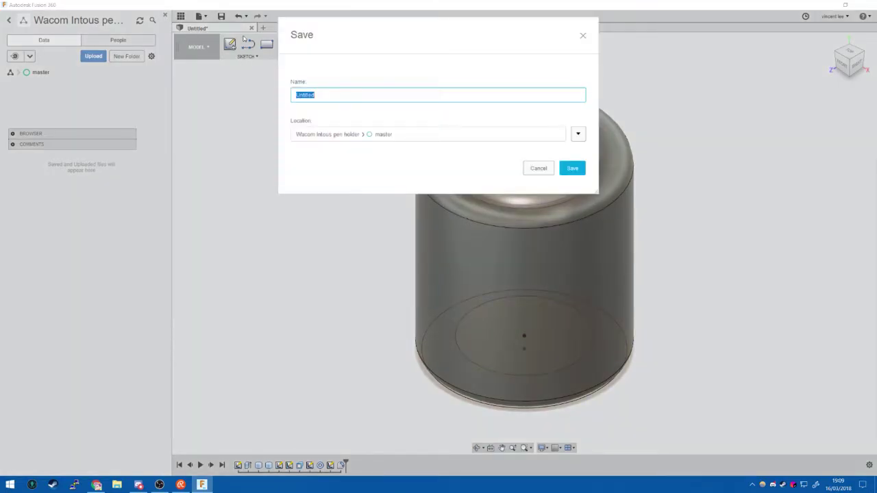
pyautogui.write('pen holder v1')
pyautogui.press('Return')
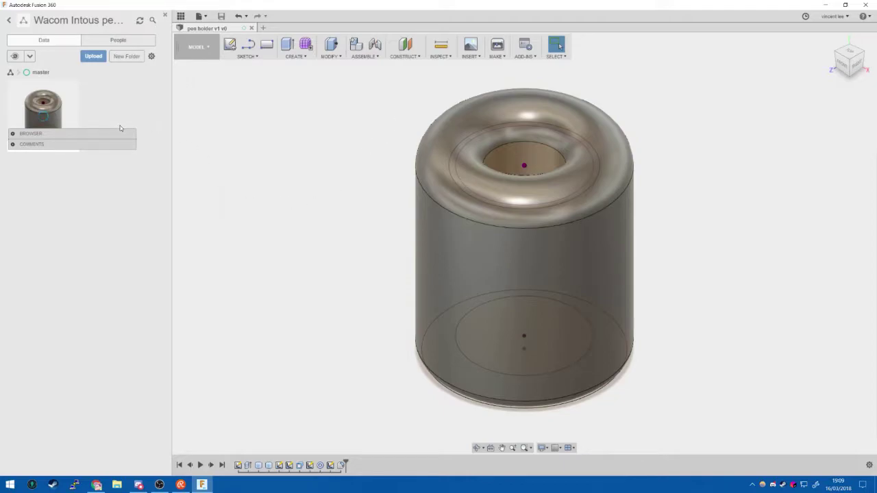
pyautogui.moveTo(100, 134); pyautogui.dragTo(112, 207)
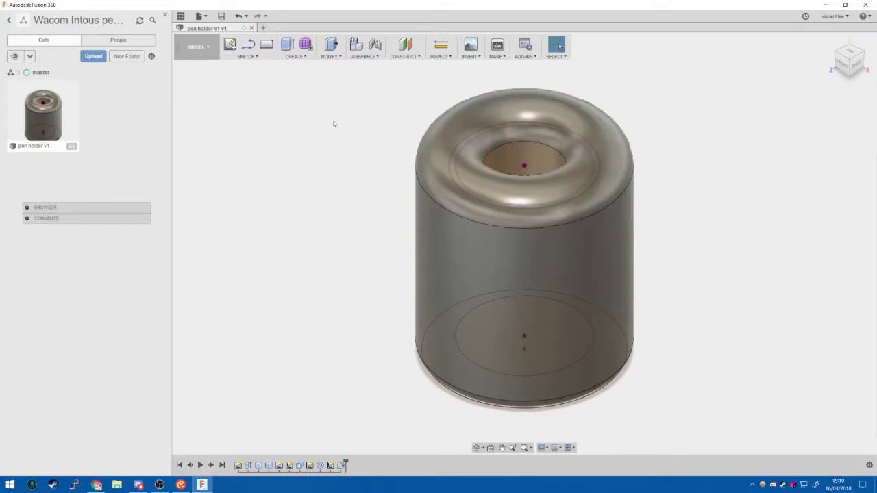
pyautogui.click(200, 15)
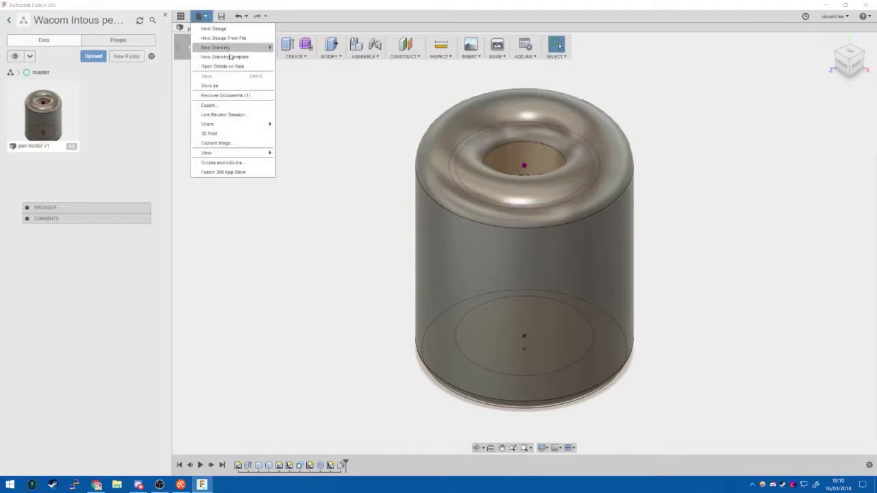
pyautogui.click(249, 135)
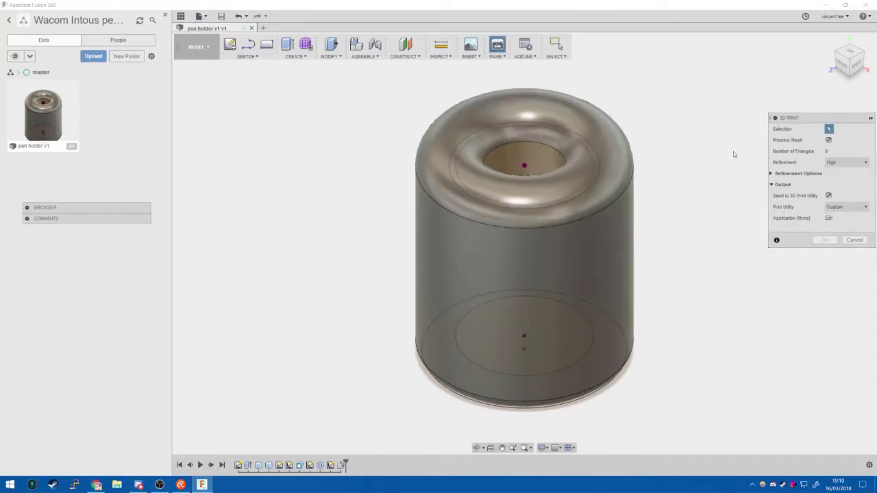
pyautogui.click(828, 197)
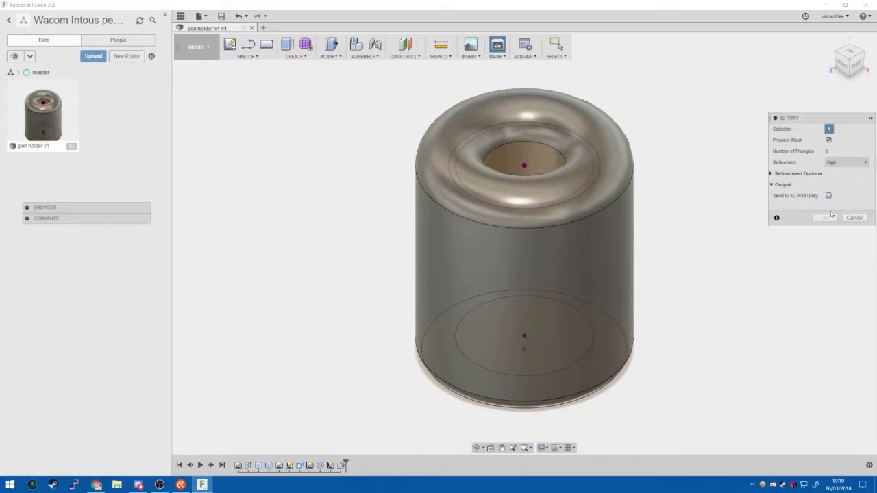
pyautogui.click(805, 174)
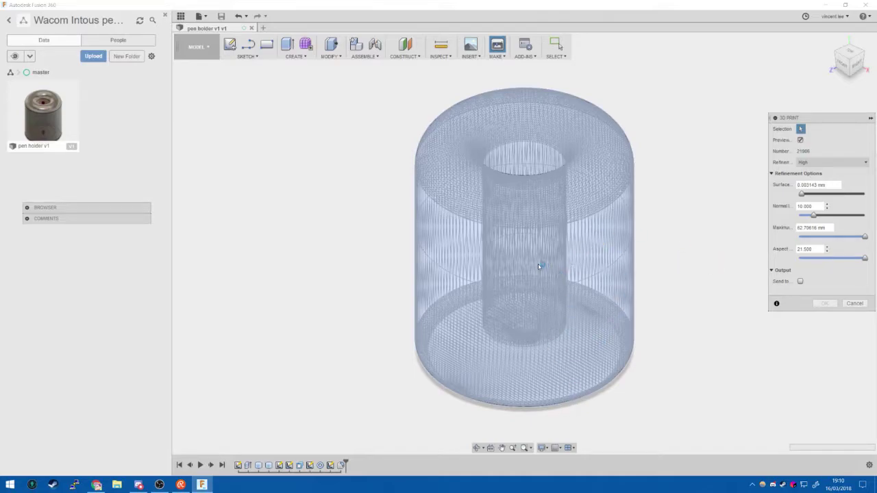
pyautogui.press('Escape')
pyautogui.click(579, 234)
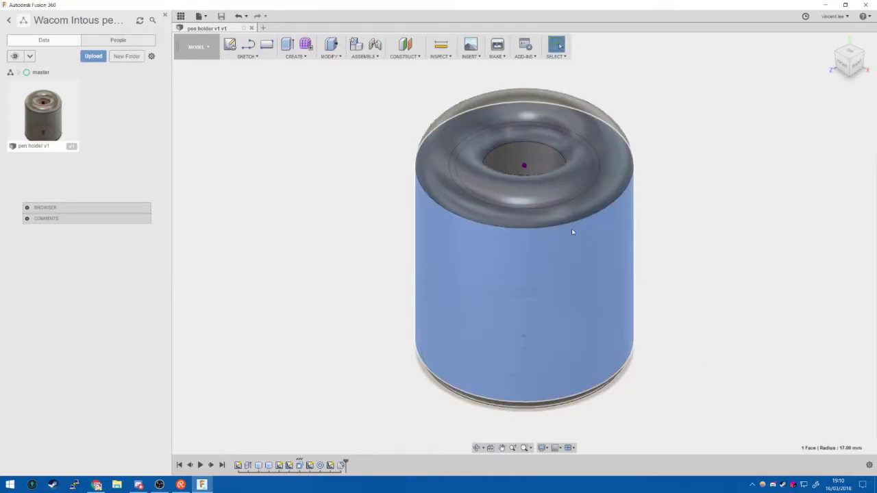
pyautogui.click(557, 247)
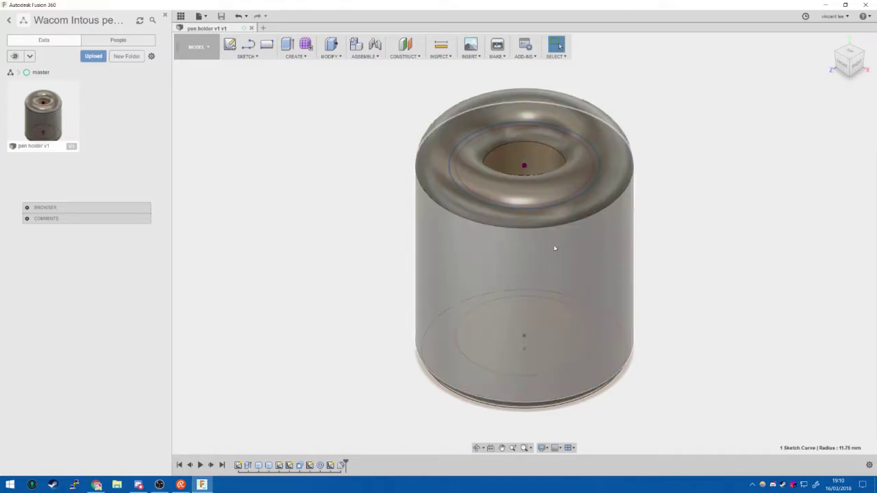
pyautogui.click(557, 251)
# Export the whole model for 3D printing as "pen holder v1 v1.stl" on the Desktop, with sending to a print utility turned off.
pyautogui.moveTo(370, 72); pyautogui.dragTo(664, 455)
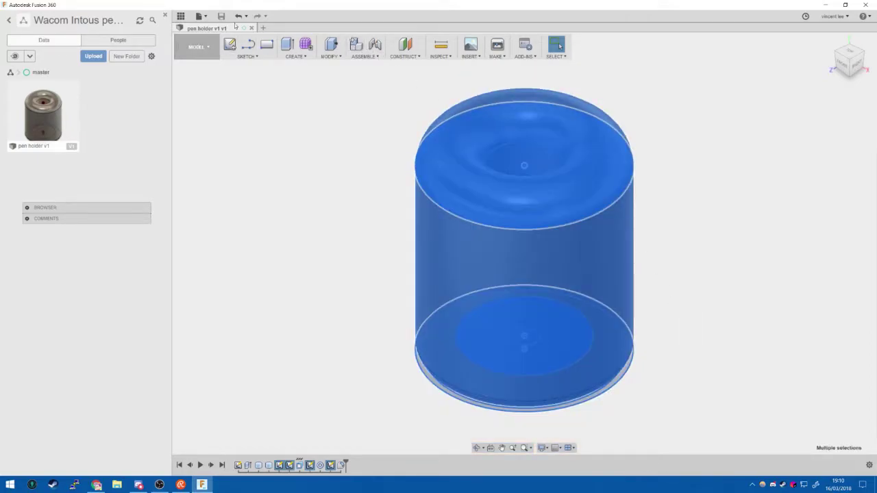
pyautogui.click(200, 16)
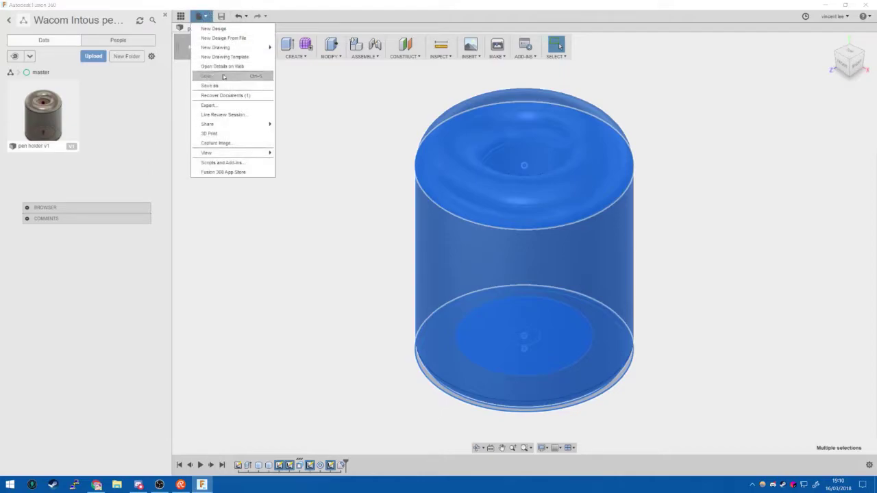
pyautogui.click(232, 134)
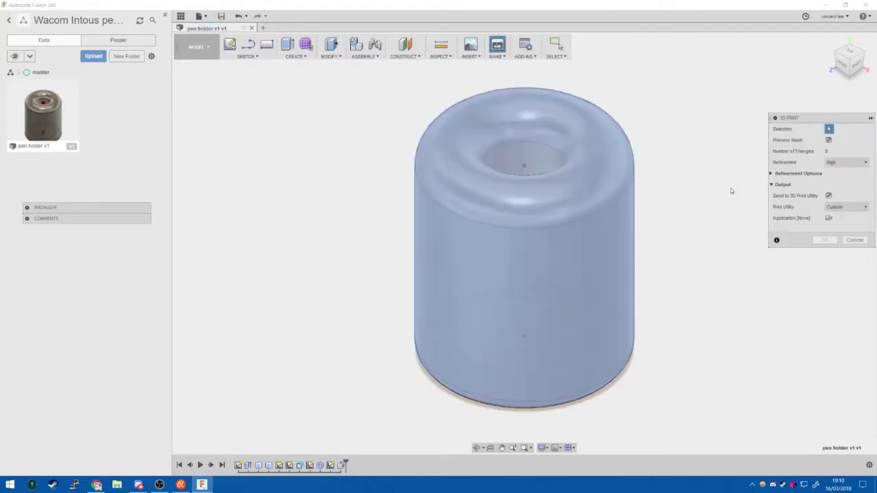
pyautogui.click(838, 209)
pyautogui.click(833, 203)
pyautogui.click(828, 194)
pyautogui.click(795, 187)
pyautogui.click(829, 196)
pyautogui.click(826, 218)
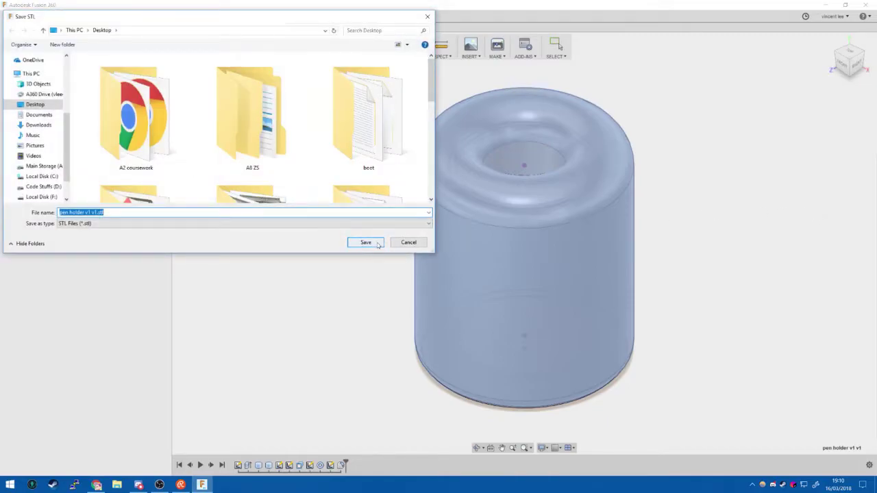
pyautogui.click(366, 242)
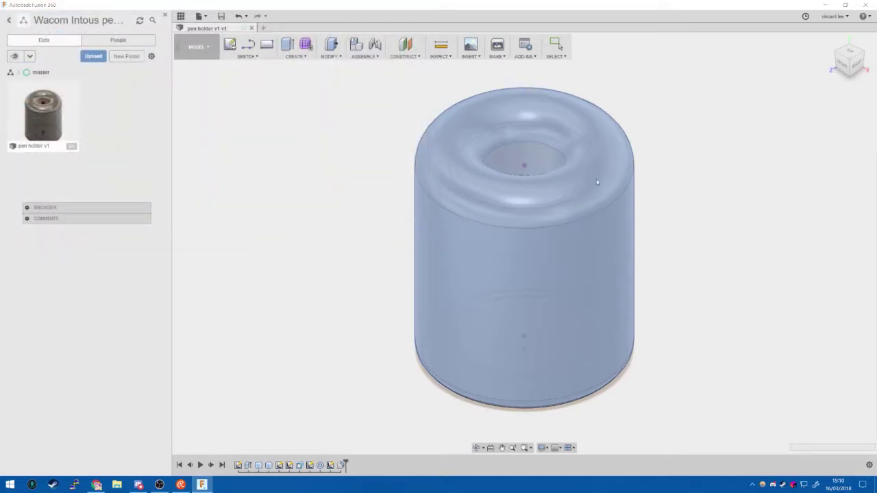
# Switch to the desktop, reposition the exported pen holder STL file there and open it in Ultimaker Cura.
pyautogui.click(826, 5)
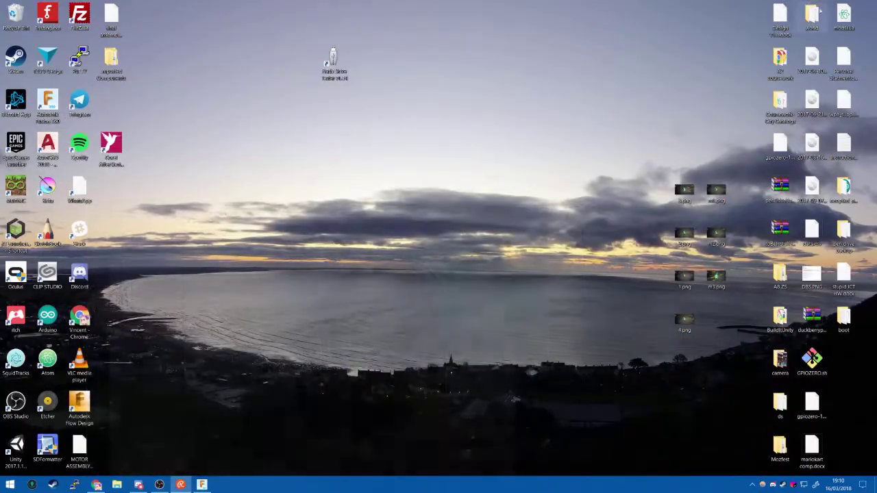
pyautogui.moveTo(122, 118); pyautogui.dragTo(155, 118)
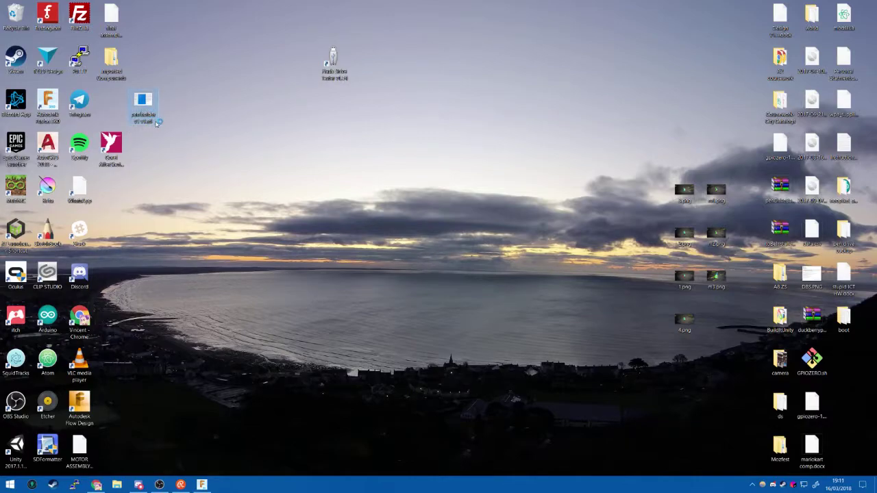
pyautogui.click(272, 181)
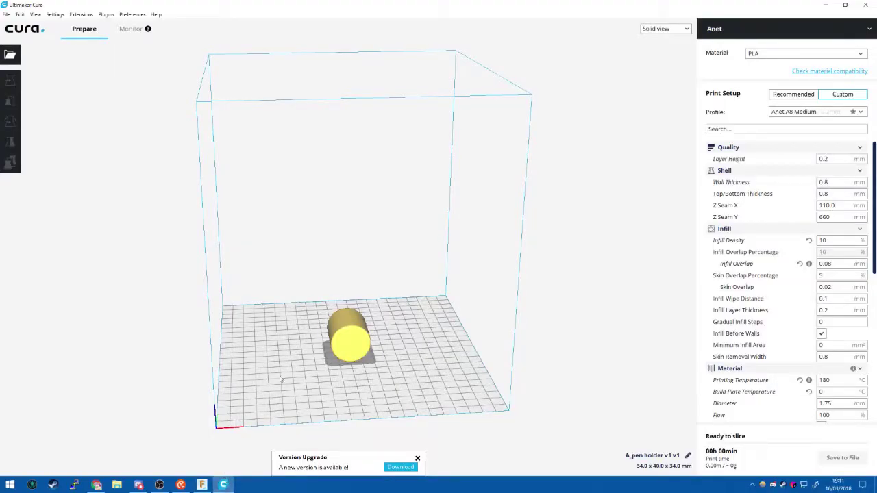
# Rotate the pen holder about its X axis so it stands upright on the build plate with the opening facing up.
pyautogui.click(340, 349)
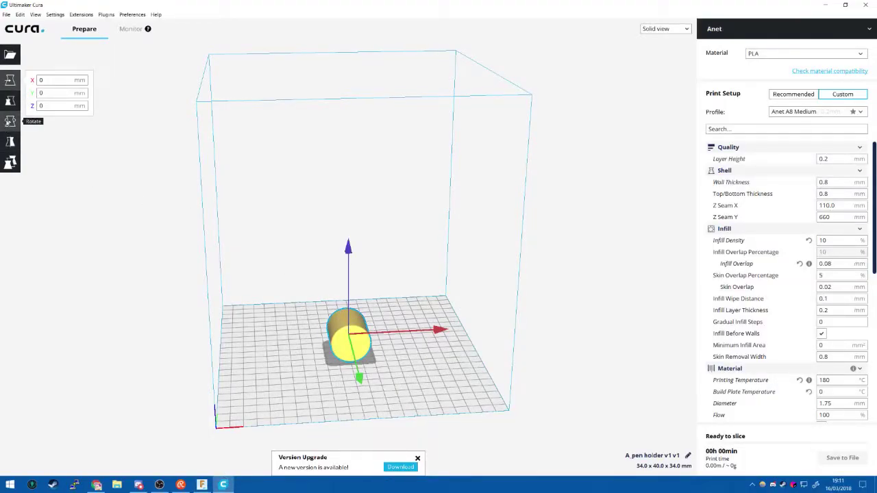
pyautogui.click(10, 121)
pyautogui.moveTo(348, 261); pyautogui.dragTo(345, 381)
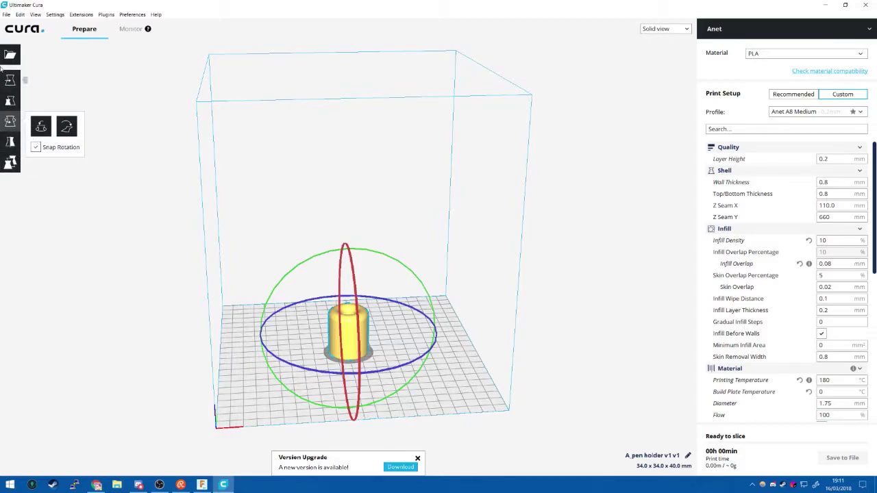
pyautogui.click(470, 270)
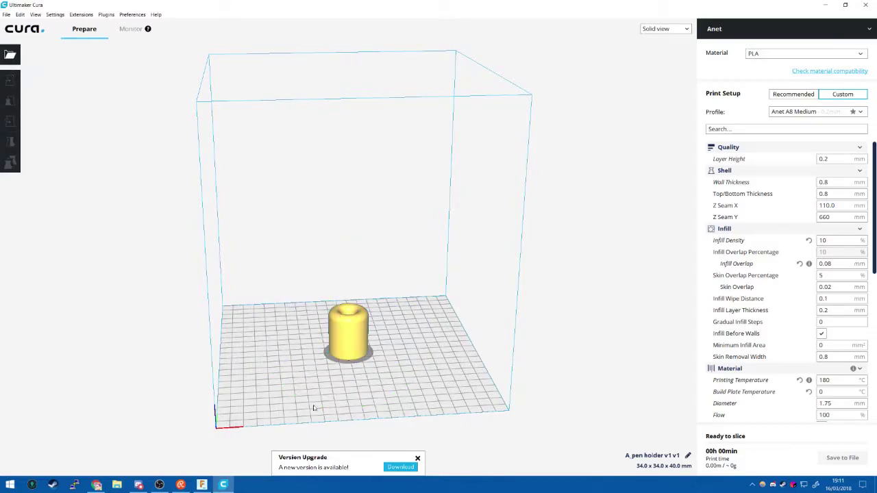
# Switch the pen holder's display to Layer view and extend the shown layer range to the top.
pyautogui.click(348, 331)
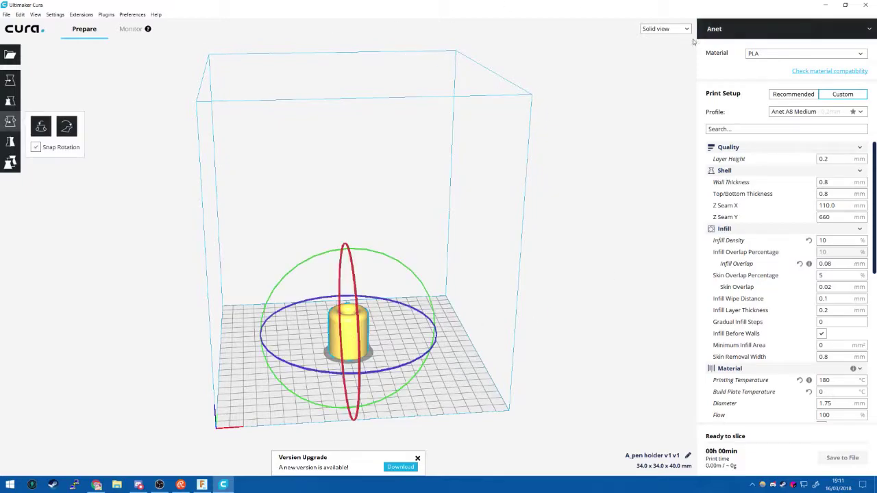
pyautogui.click(675, 28)
pyautogui.click(676, 53)
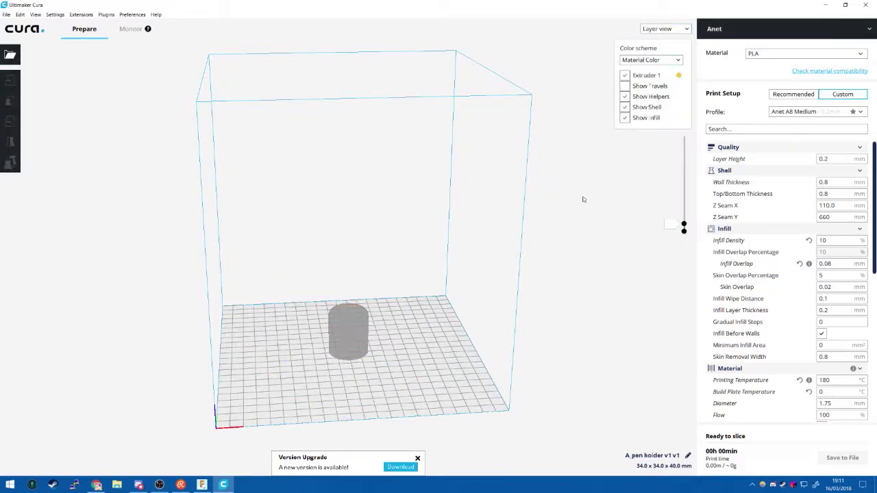
pyautogui.scroll(3, 572, 244)
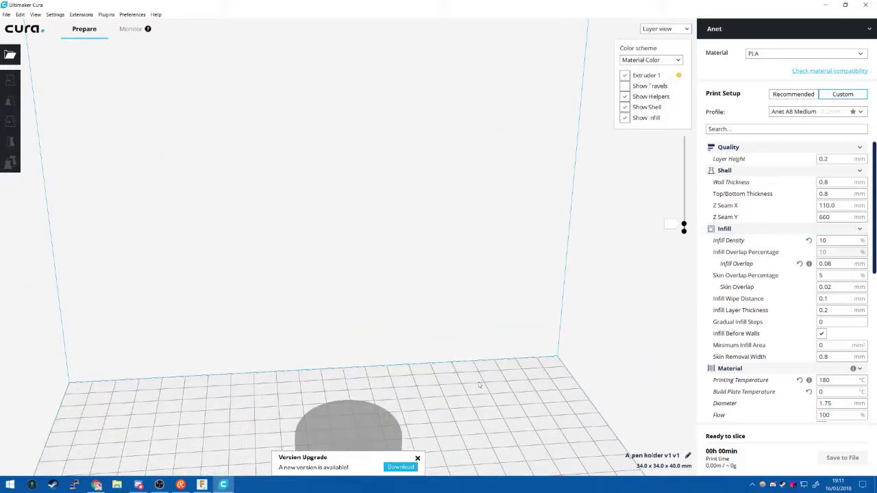
pyautogui.scroll(-1, 458, 353)
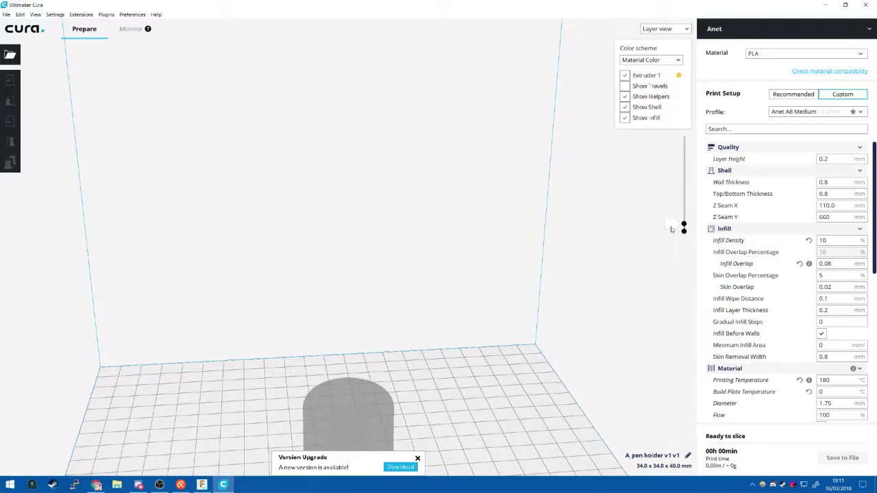
pyautogui.moveTo(685, 225); pyautogui.dragTo(677, 130)
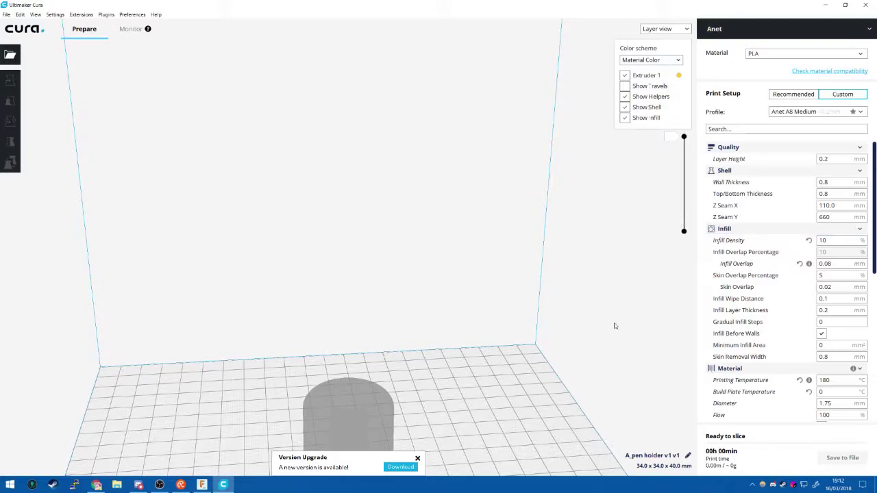
# Select the pen holder and set the layer view's color scheme to Line Type.
pyautogui.scroll(-5, 616, 305)
pyautogui.click(342, 324)
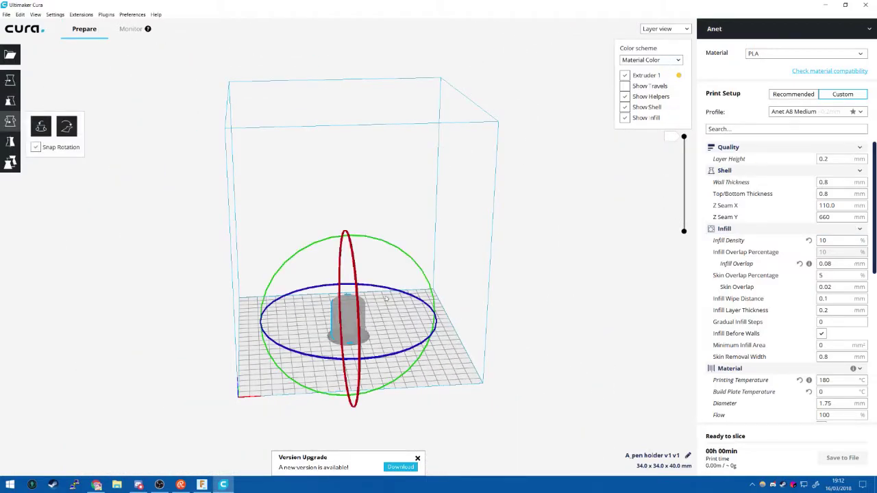
pyautogui.click(643, 61)
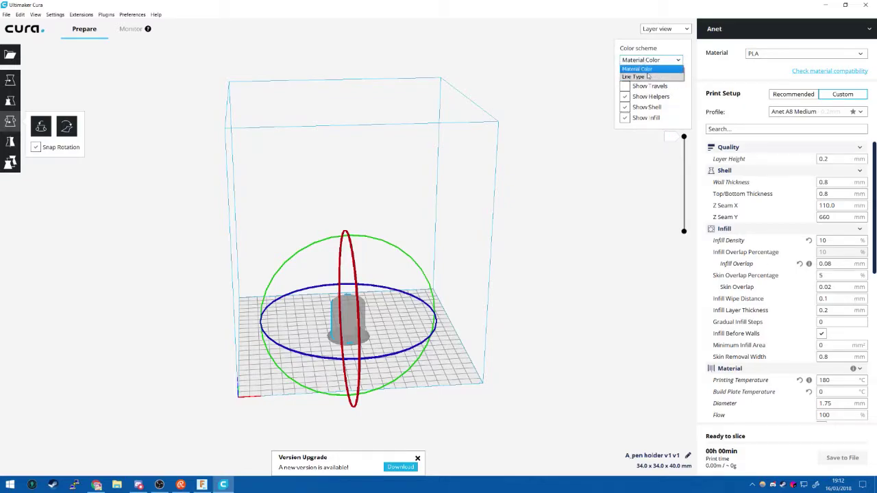
pyautogui.click(649, 71)
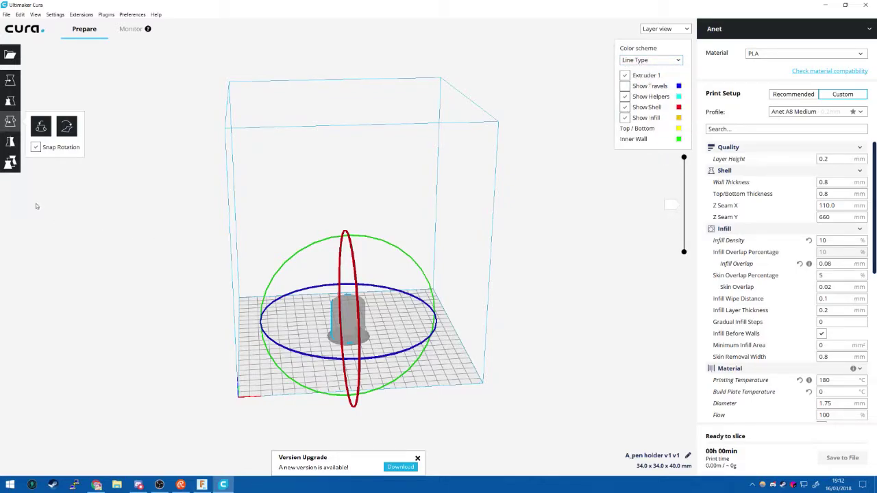
pyautogui.click(10, 80)
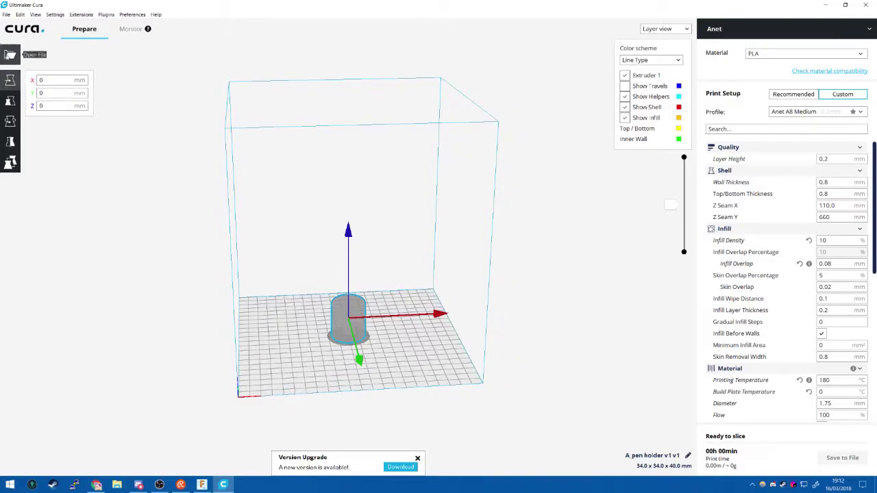
pyautogui.click(10, 54)
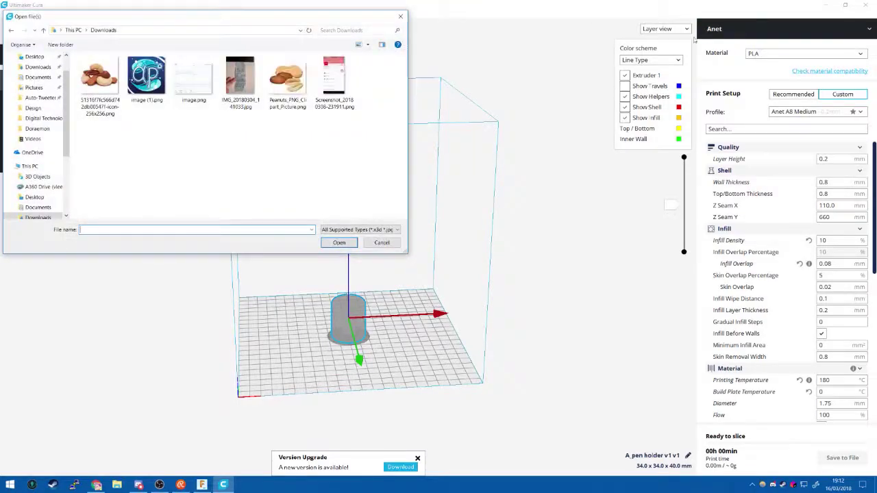
pyautogui.click(384, 243)
# Switch the pen holder's display to Solid view and back to Layer view.
pyautogui.click(644, 28)
pyautogui.click(644, 42)
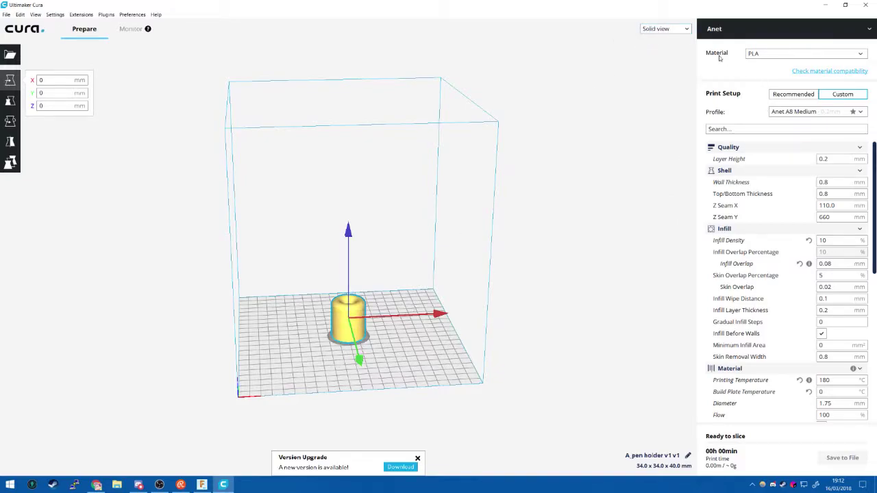
pyautogui.click(666, 38)
pyautogui.click(663, 29)
pyautogui.click(664, 54)
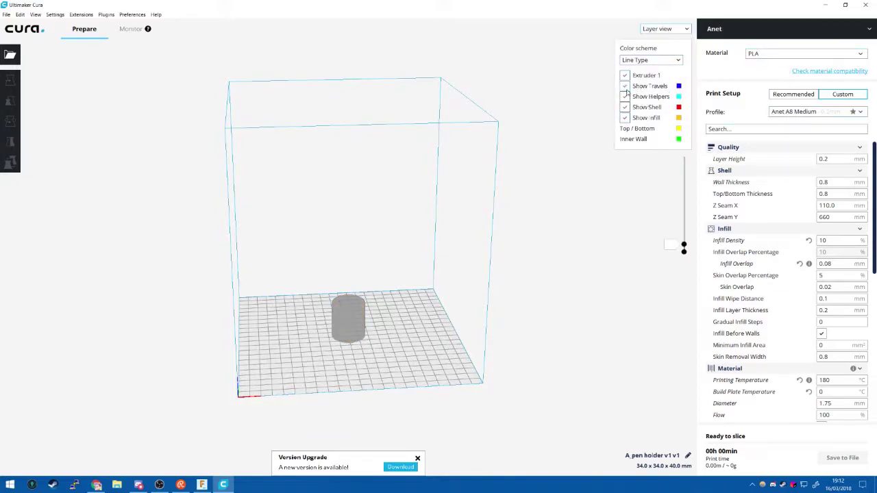
# Set the layer view's color scheme to Material Color and raise the upper limit of the shown layer range.
pyautogui.click(650, 60)
pyautogui.click(648, 65)
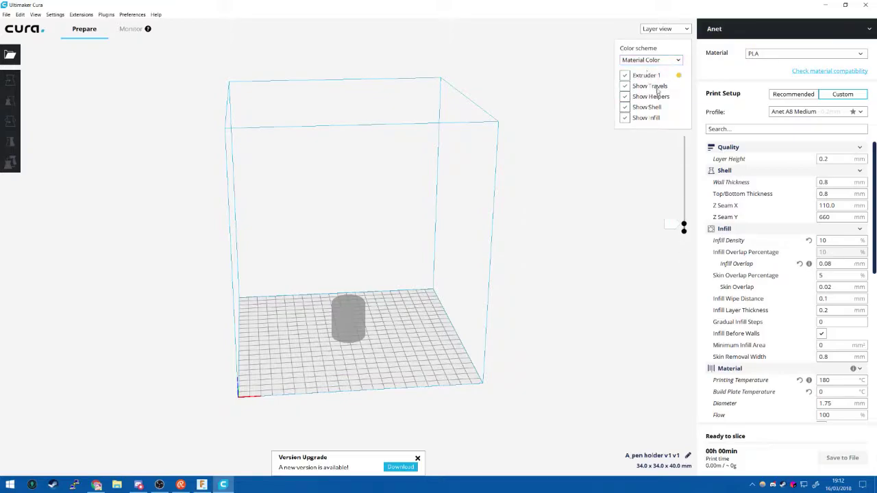
pyautogui.moveTo(684, 224); pyautogui.dragTo(685, 206)
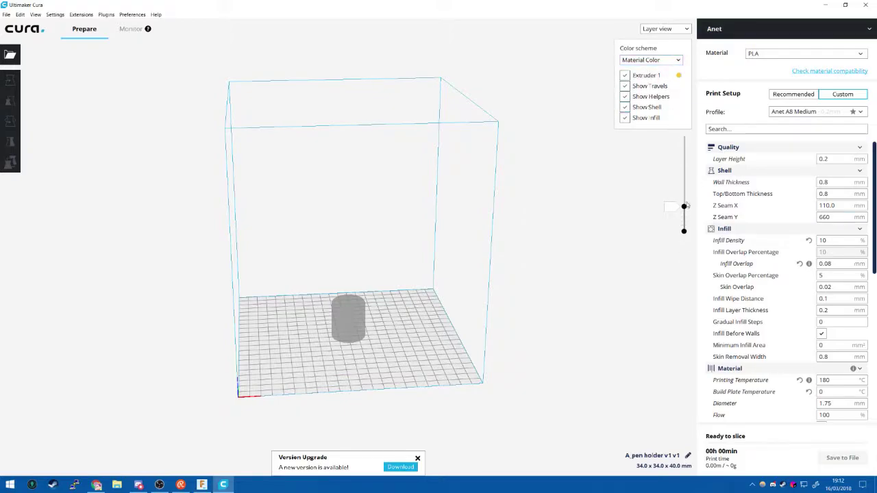
pyautogui.moveTo(684, 206); pyautogui.dragTo(687, 171)
# Close Ultimaker Cura to return to the desktop.
pyautogui.click(865, 4)
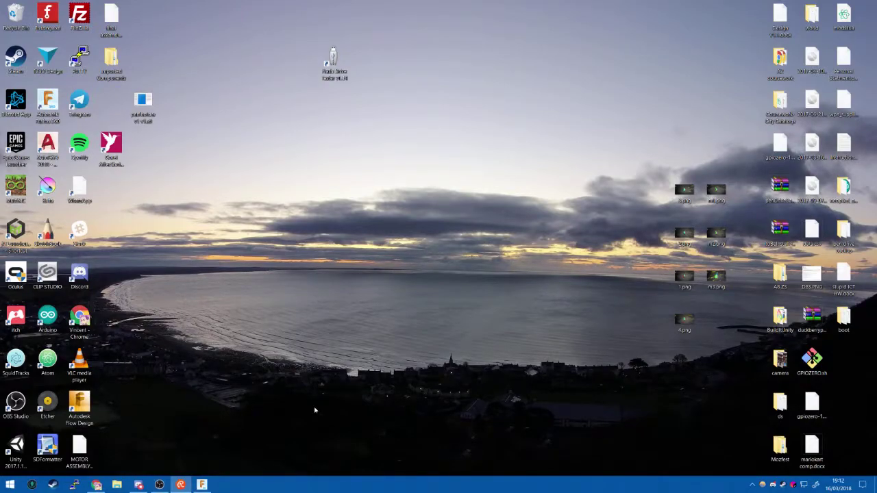
pyautogui.moveTo(245, 364); pyautogui.dragTo(202, 471)
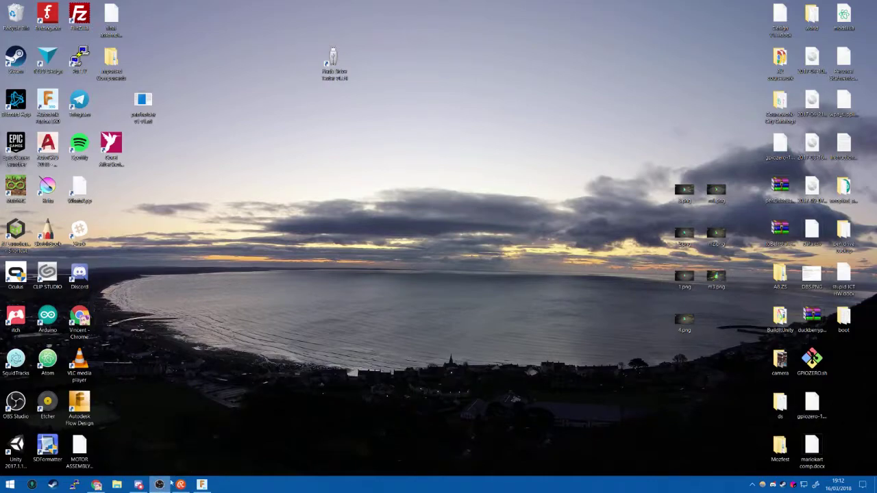